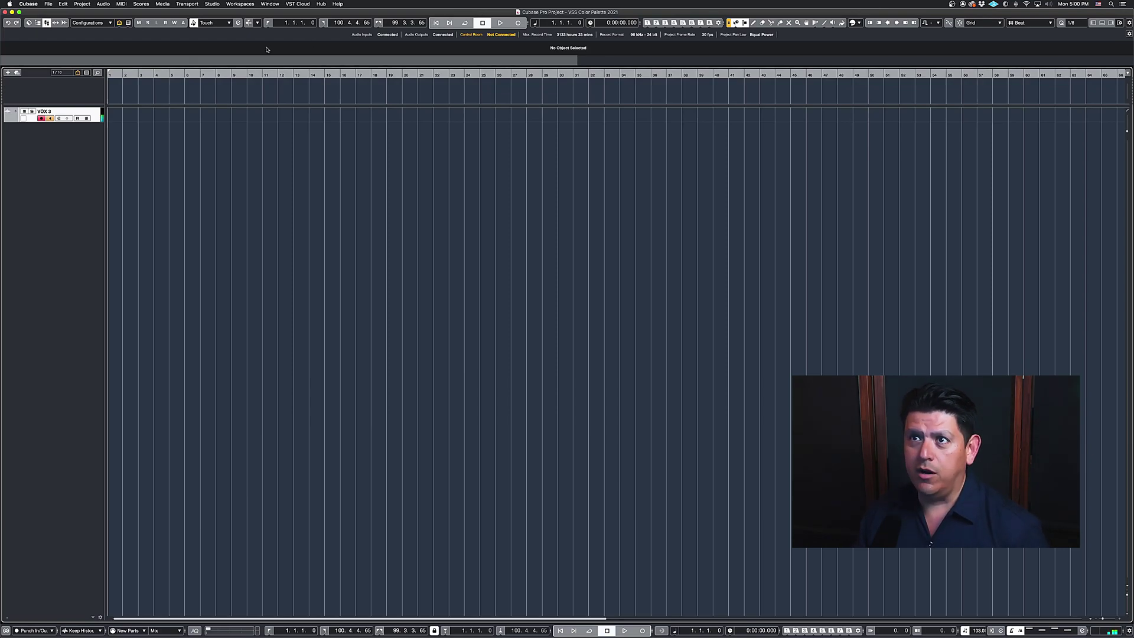
Open Project Colors Setup and scroll the Color Set down to ORANGE TEST 2.
{"action": "left_click", "coordinate": [82, 5]}
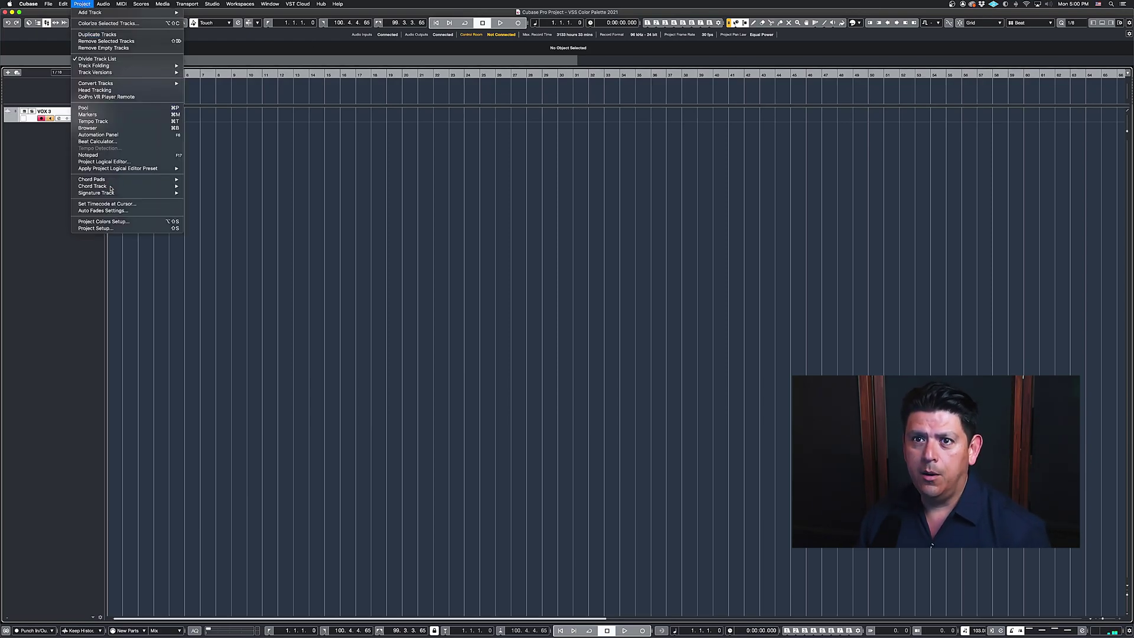
{"action": "left_click", "coordinate": [118, 222]}
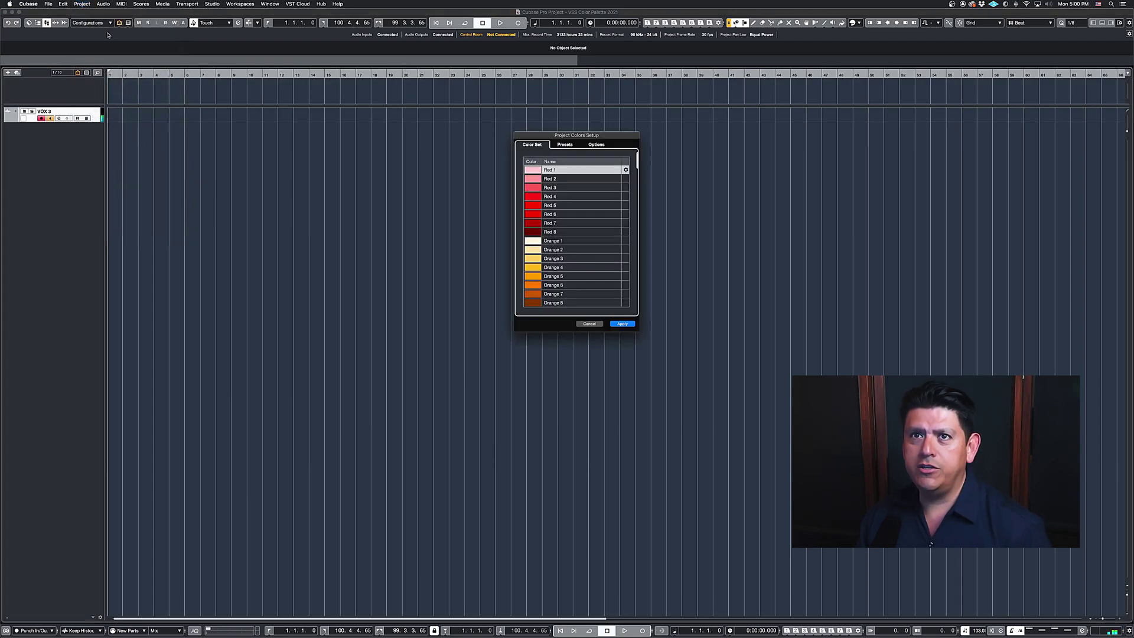
{"action": "left_click", "coordinate": [81, 5]}
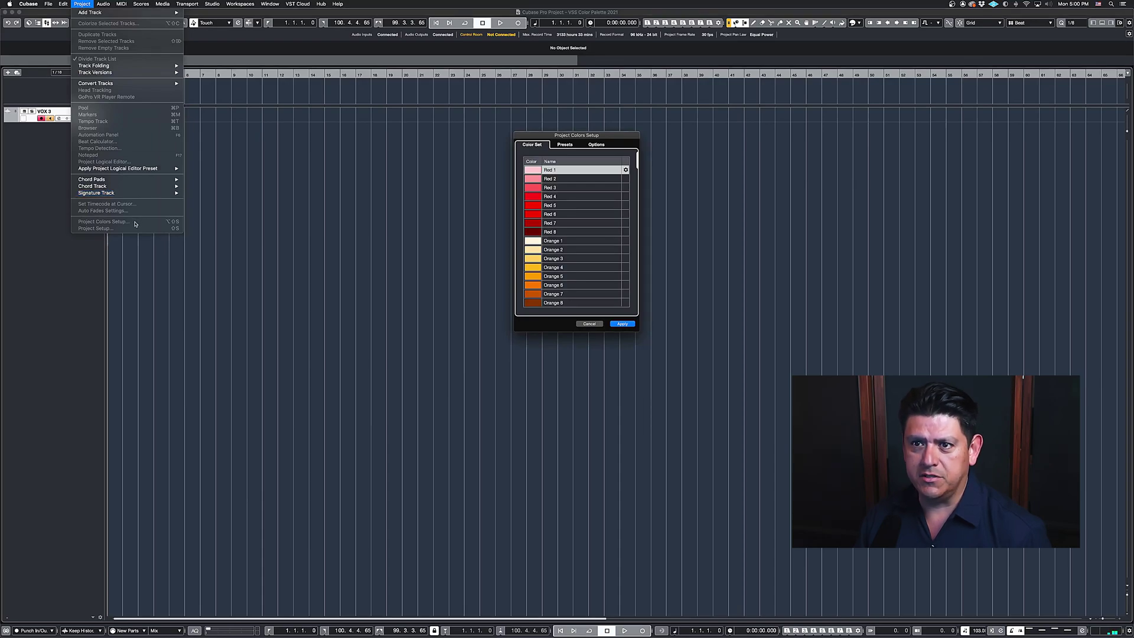
{"action": "left_click", "coordinate": [615, 137]}
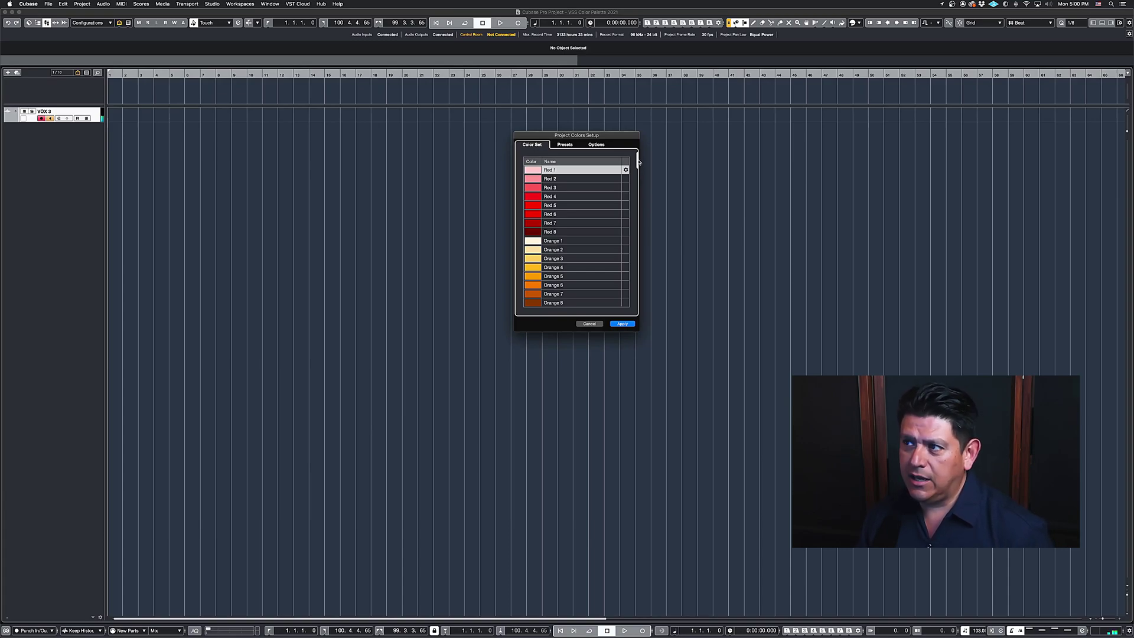
{"action": "mouse_move", "coordinate": [637, 160]}
{"action": "left_mouse_down"}
{"action": "mouse_move", "coordinate": [646, 319]}
{"action": "mouse_move", "coordinate": [638, 152]}
{"action": "left_mouse_up"}
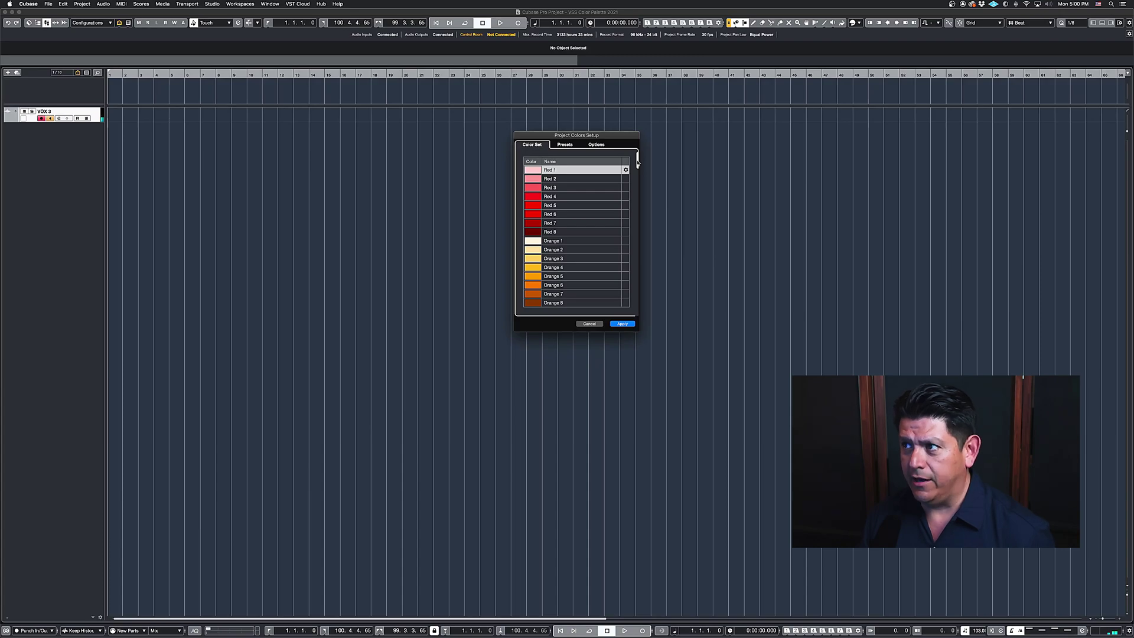
{"action": "left_click_drag", "start_coordinate": [637, 164], "coordinate": [642, 327]}
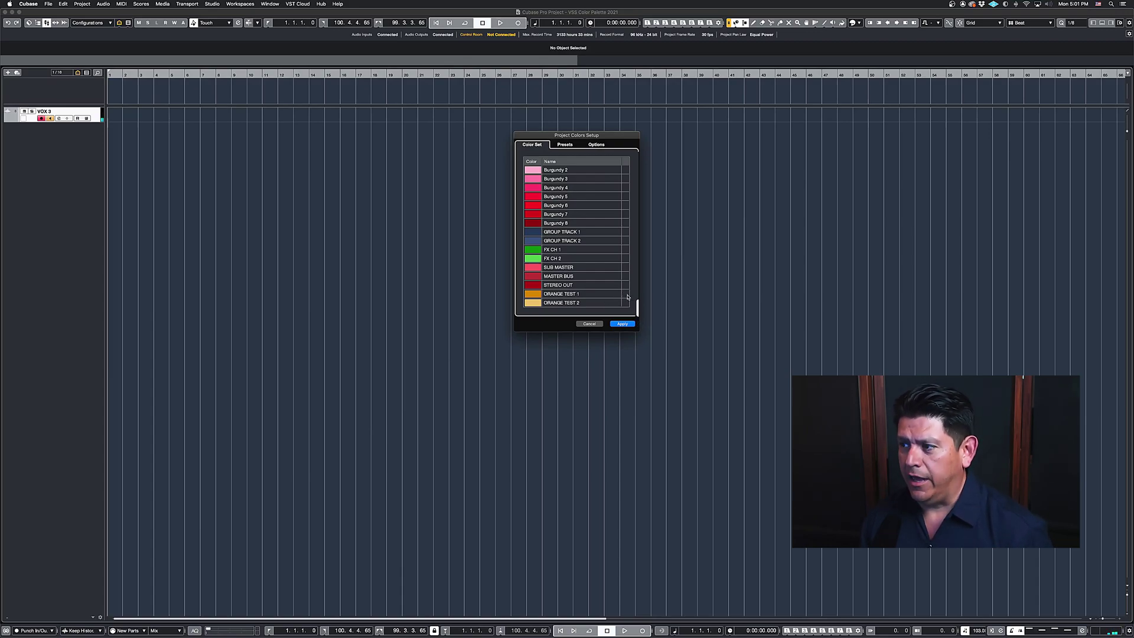
Insert a colour from the ORANGE TEST 2 row's gear menu and rename it BLUE TEST 1.
{"action": "left_click", "coordinate": [626, 303]}
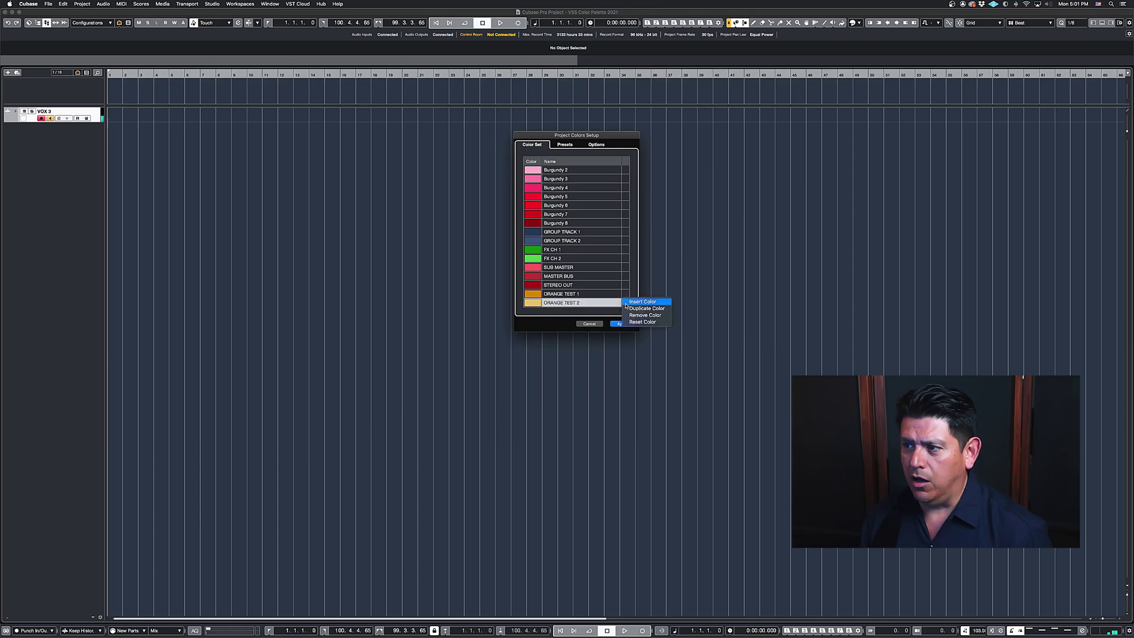
{"action": "left_click", "coordinate": [594, 311]}
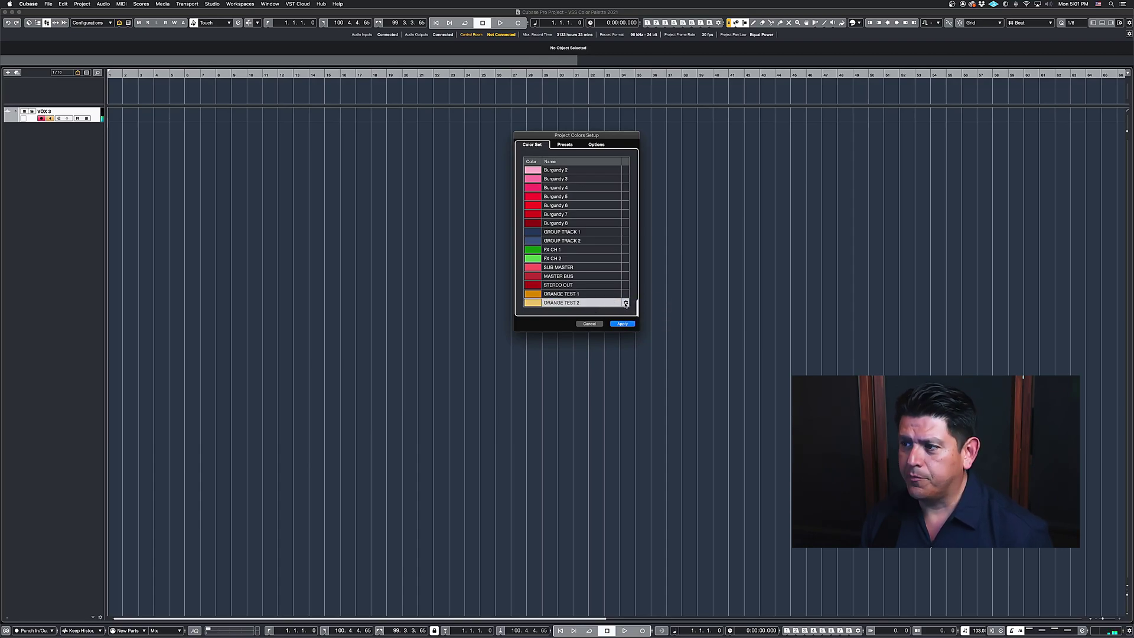
{"action": "left_click", "coordinate": [626, 304]}
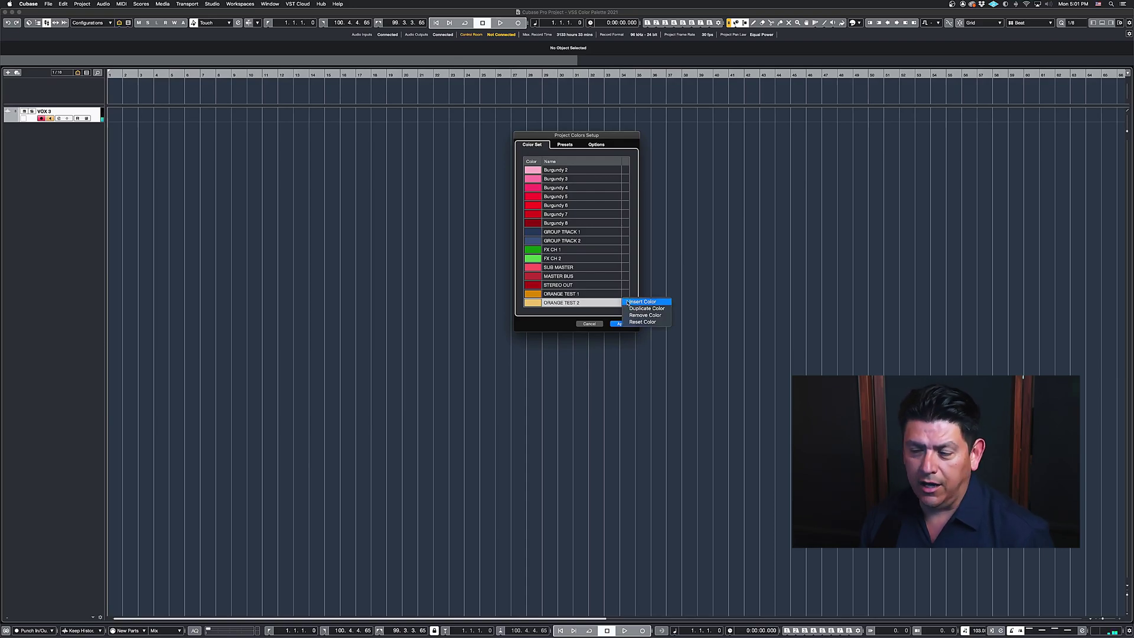
{"action": "left_click", "coordinate": [628, 301]}
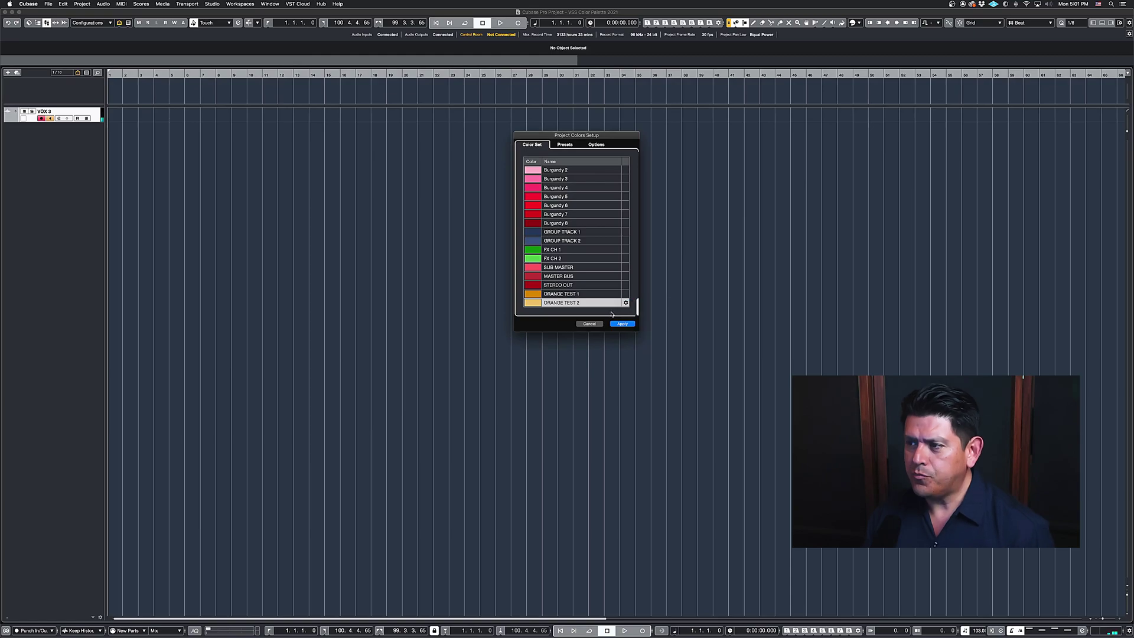
{"action": "scroll", "coordinate": [595, 287], "scroll_direction": "down", "scroll_amount": 1}
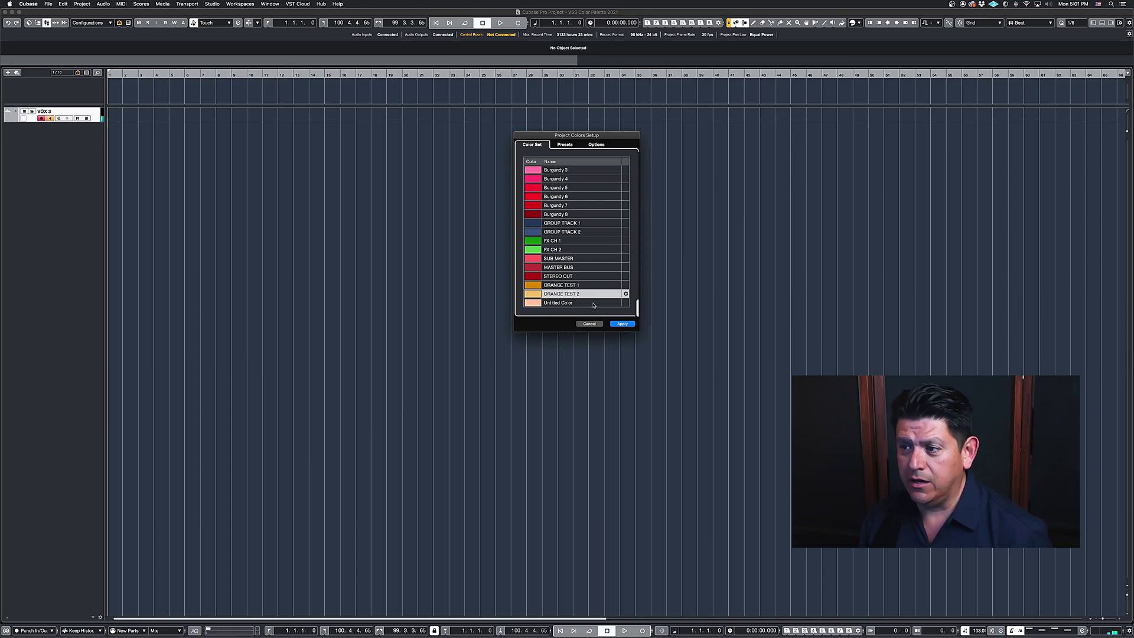
{"action": "double_click", "coordinate": [593, 303]}
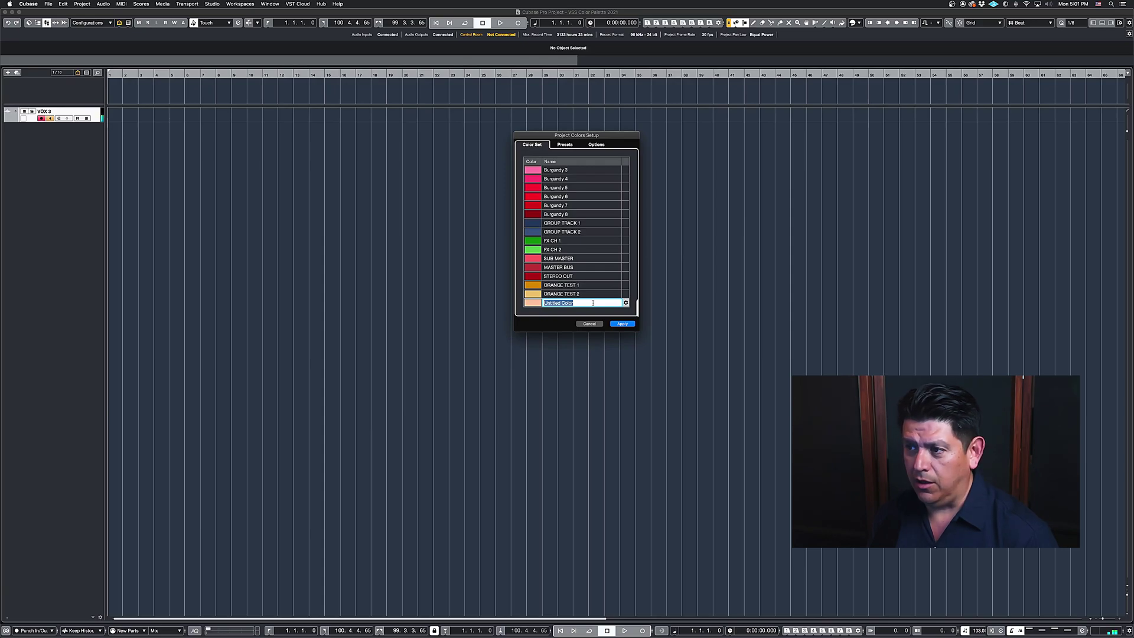
{"action": "type", "text": "BLUE TEST 1"}
{"action": "key", "text": "Return"}
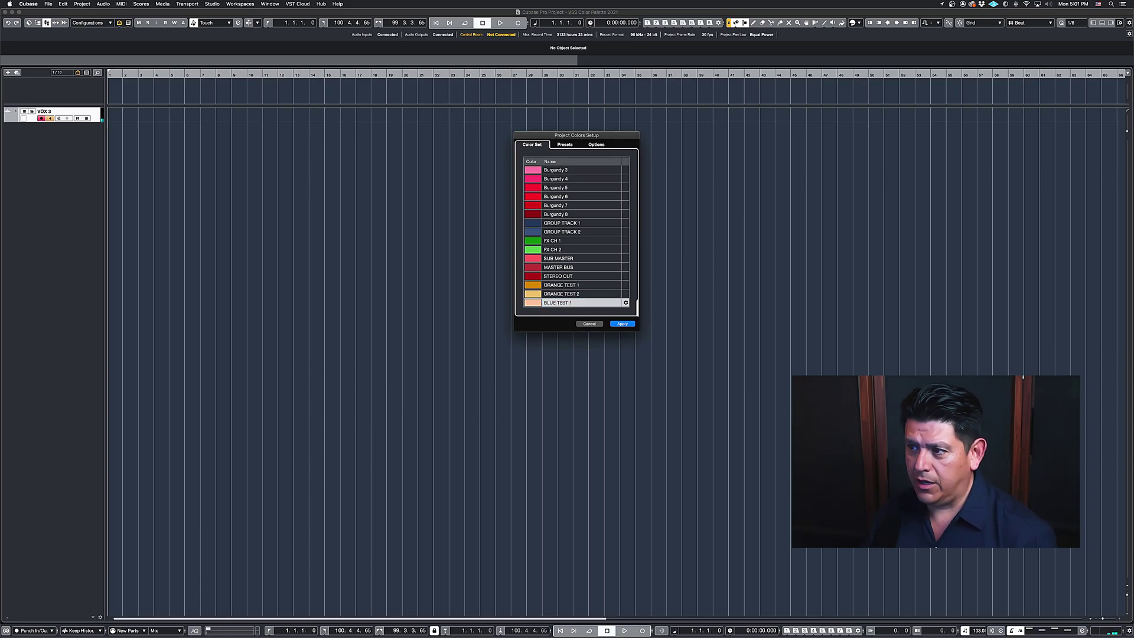
Give BLUE TEST 1 a deep blue (R 45, G 69, B 150) in the Color Picker.
{"action": "left_click", "coordinate": [532, 303]}
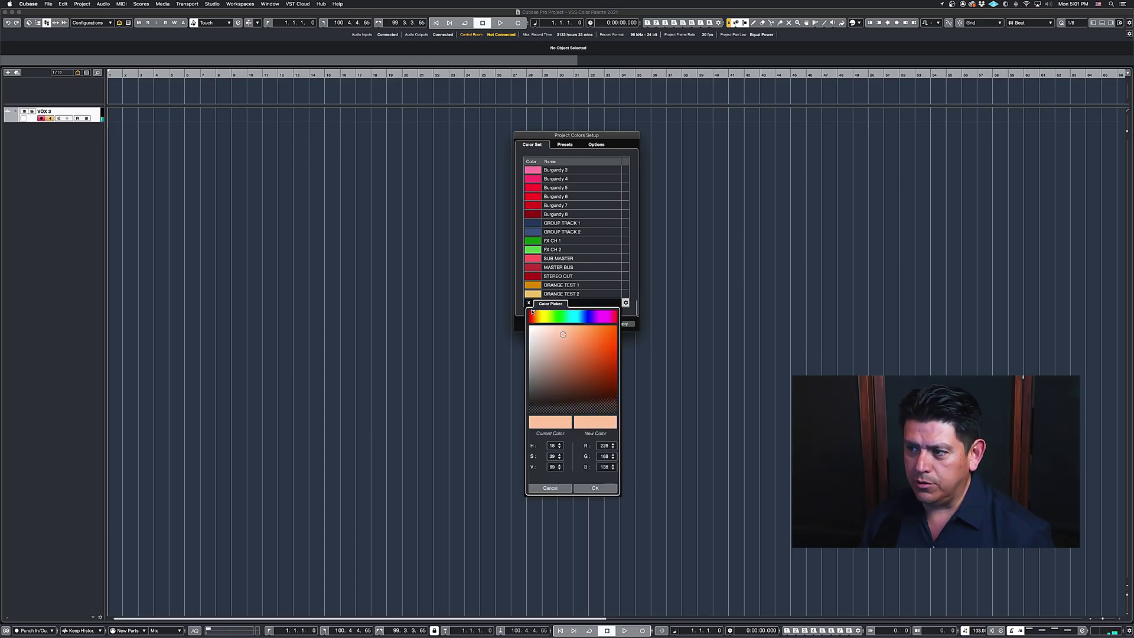
{"action": "left_click_drag", "start_coordinate": [534, 313], "coordinate": [585, 315]}
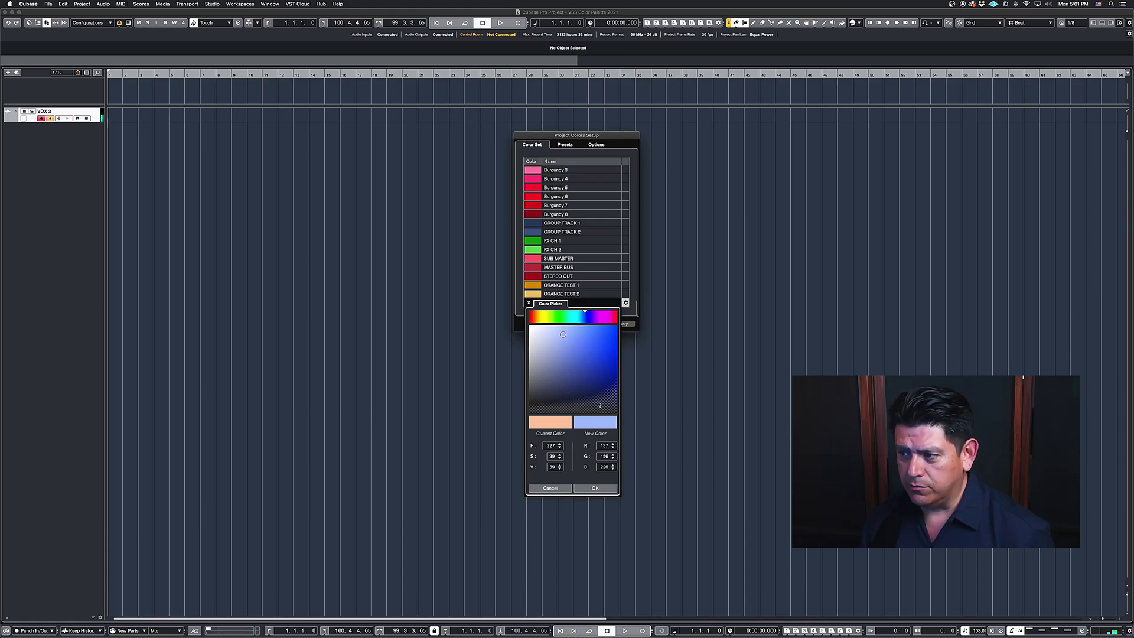
{"action": "left_click_drag", "start_coordinate": [562, 334], "coordinate": [590, 362]}
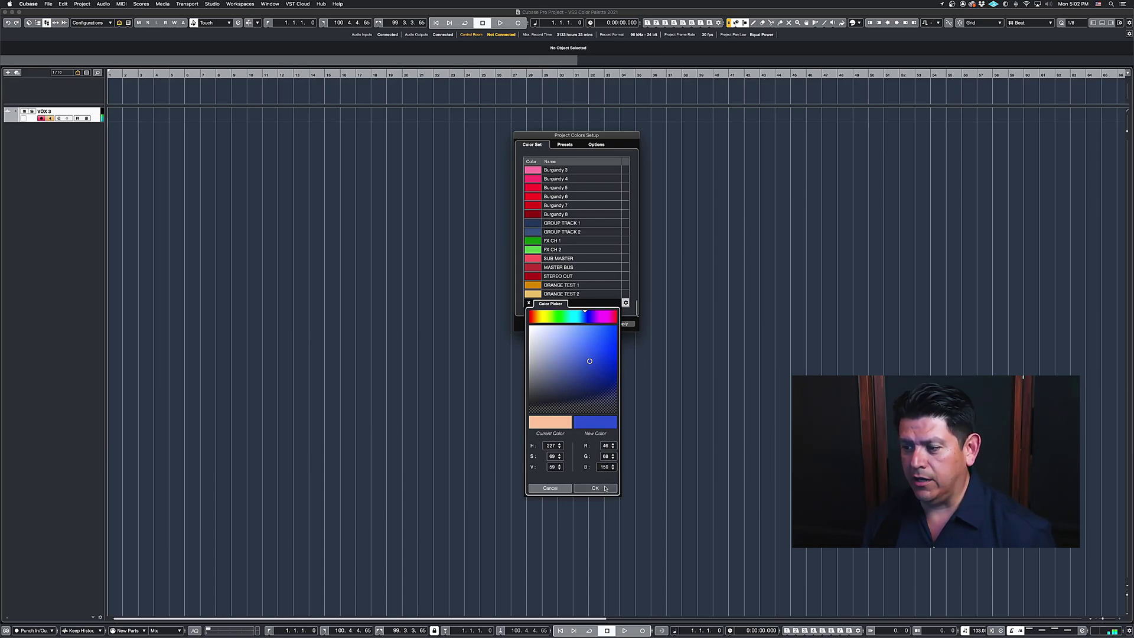
{"action": "left_click", "coordinate": [605, 489]}
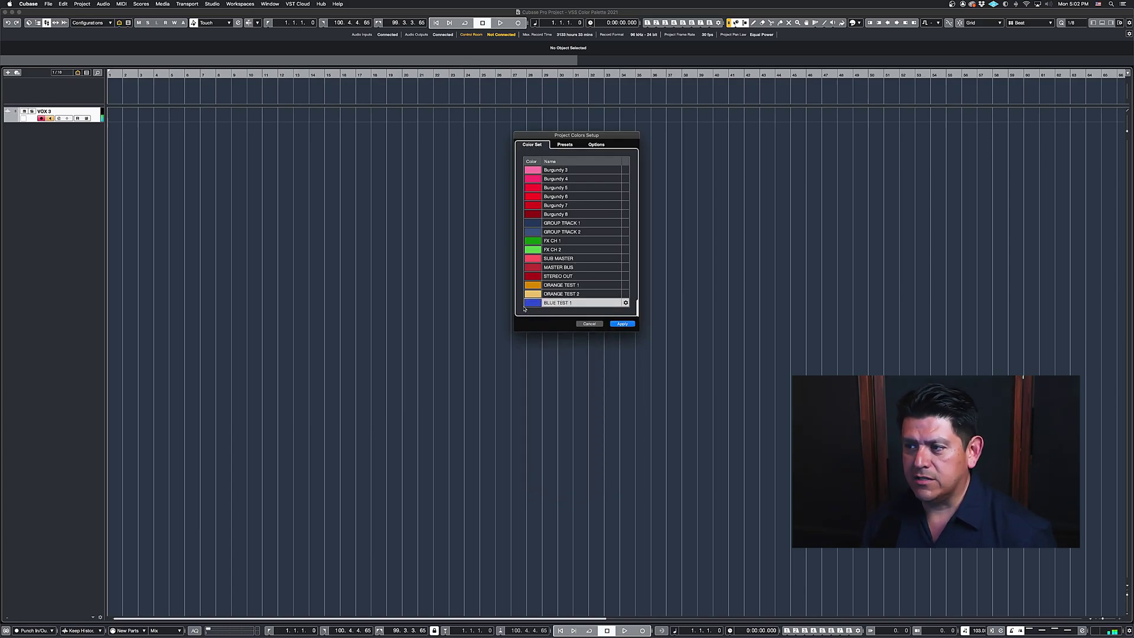
{"action": "left_click", "coordinate": [622, 325]}
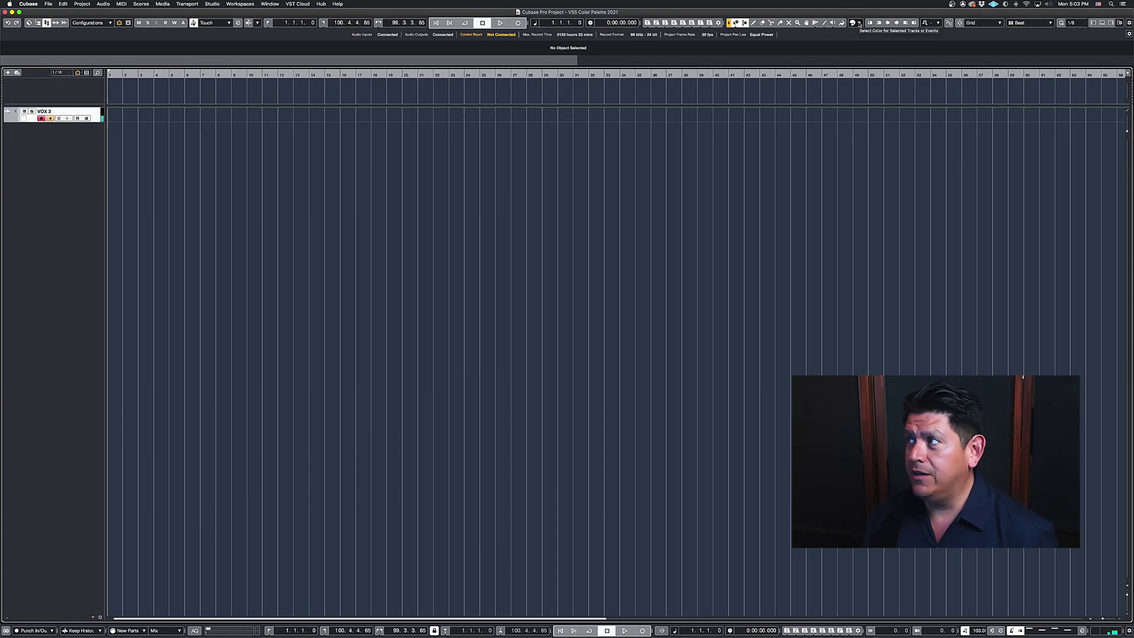
{"action": "left_click", "coordinate": [860, 24]}
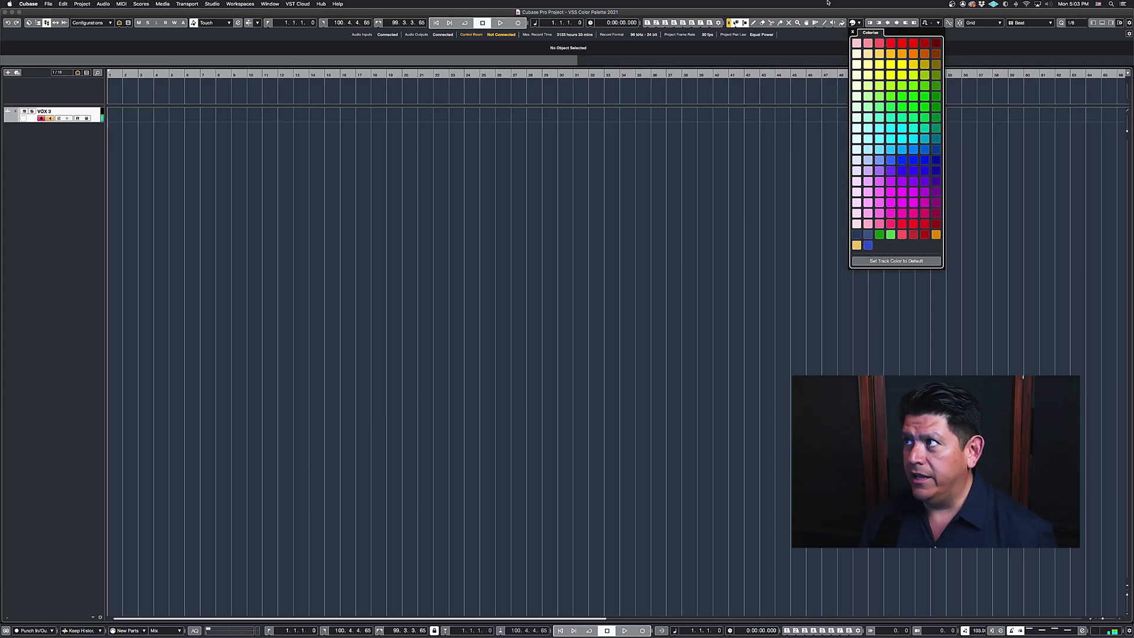
Reopen Project Colors Setup and scroll to the bottom of the Color Set.
{"action": "left_click", "coordinate": [83, 3]}
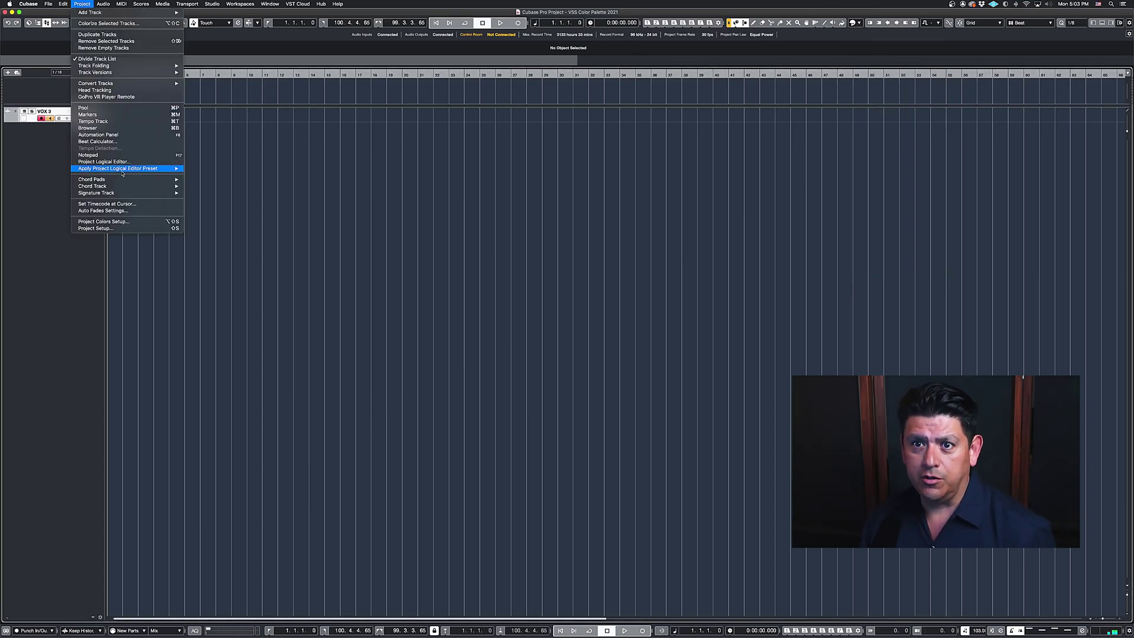
{"action": "left_click", "coordinate": [139, 222]}
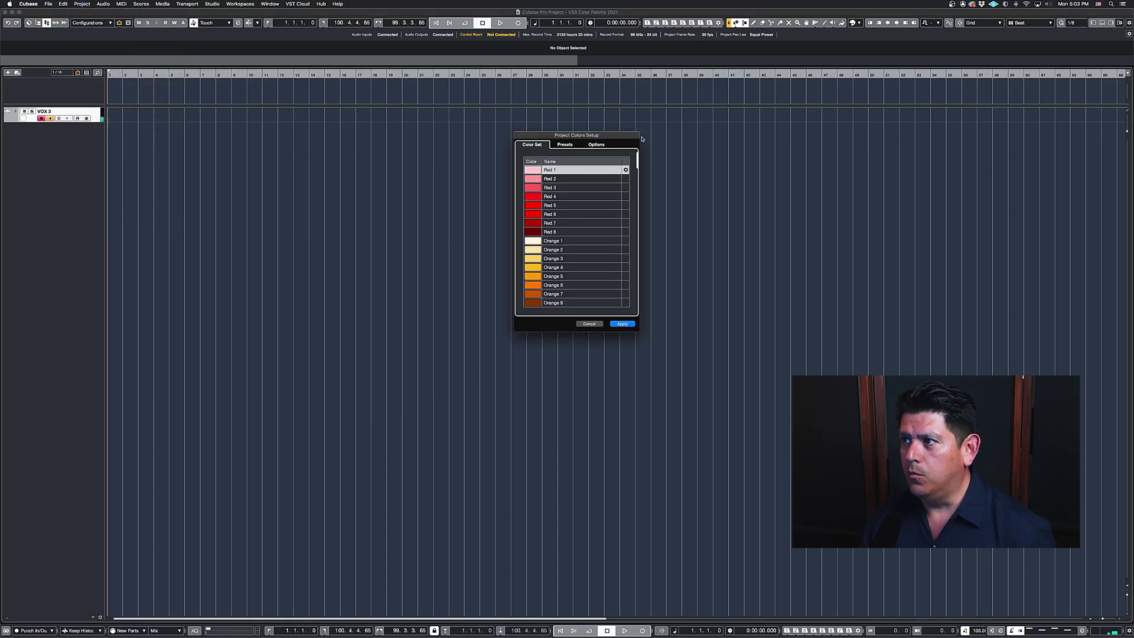
{"action": "left_click_drag", "start_coordinate": [635, 160], "coordinate": [639, 411]}
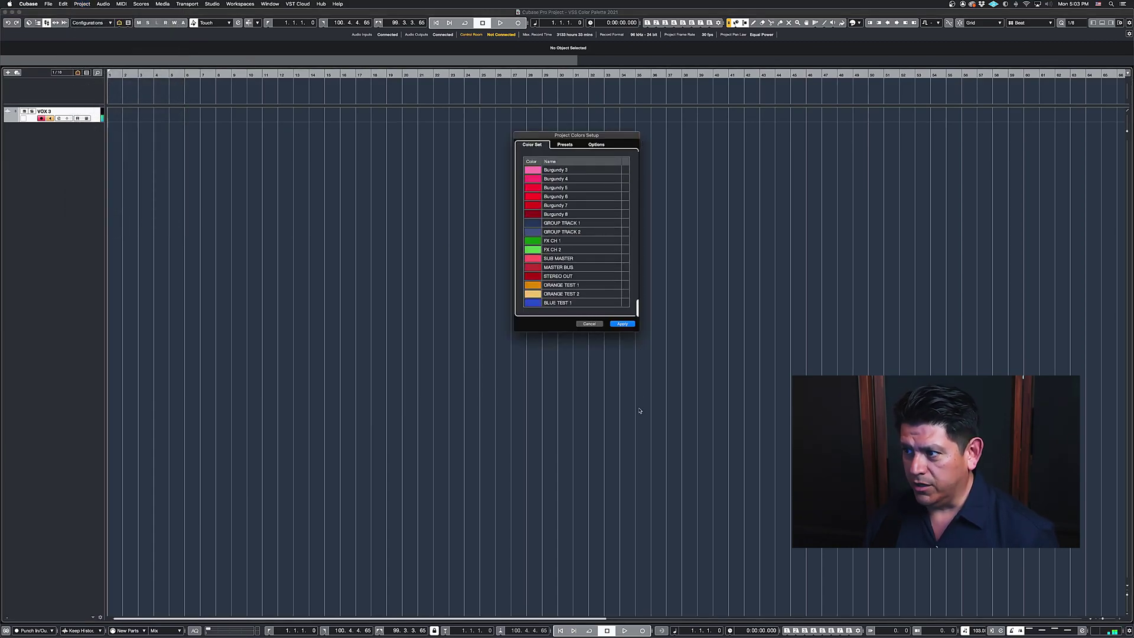
Duplicate BLUE TEST 1 and name the copy BLUE TEST 2.
{"action": "left_click", "coordinate": [582, 305]}
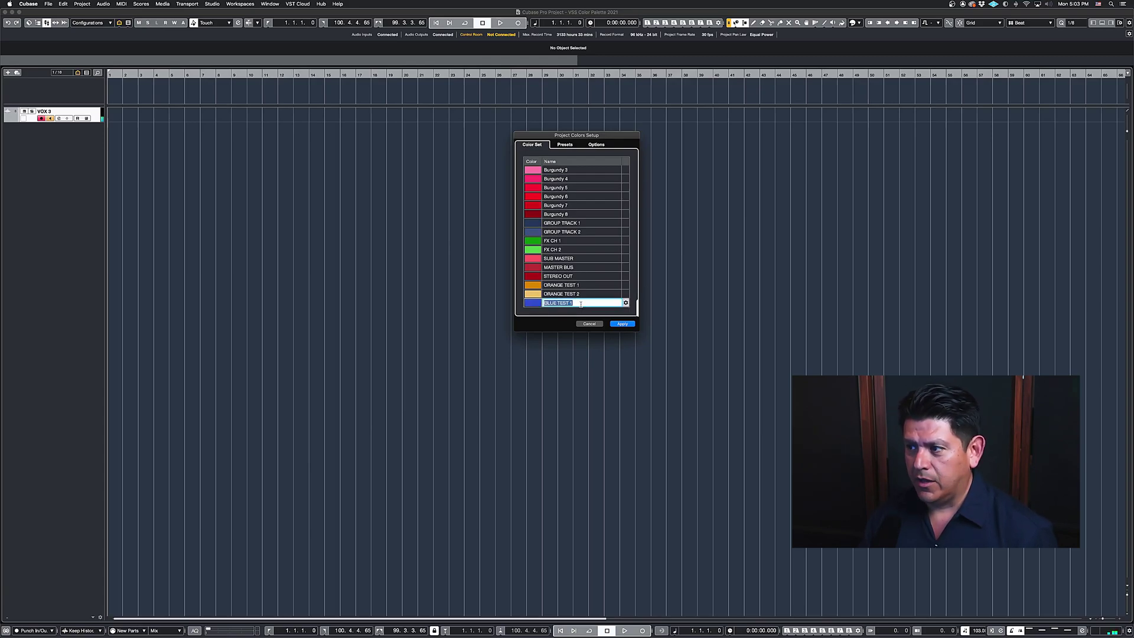
{"action": "left_click", "coordinate": [626, 304]}
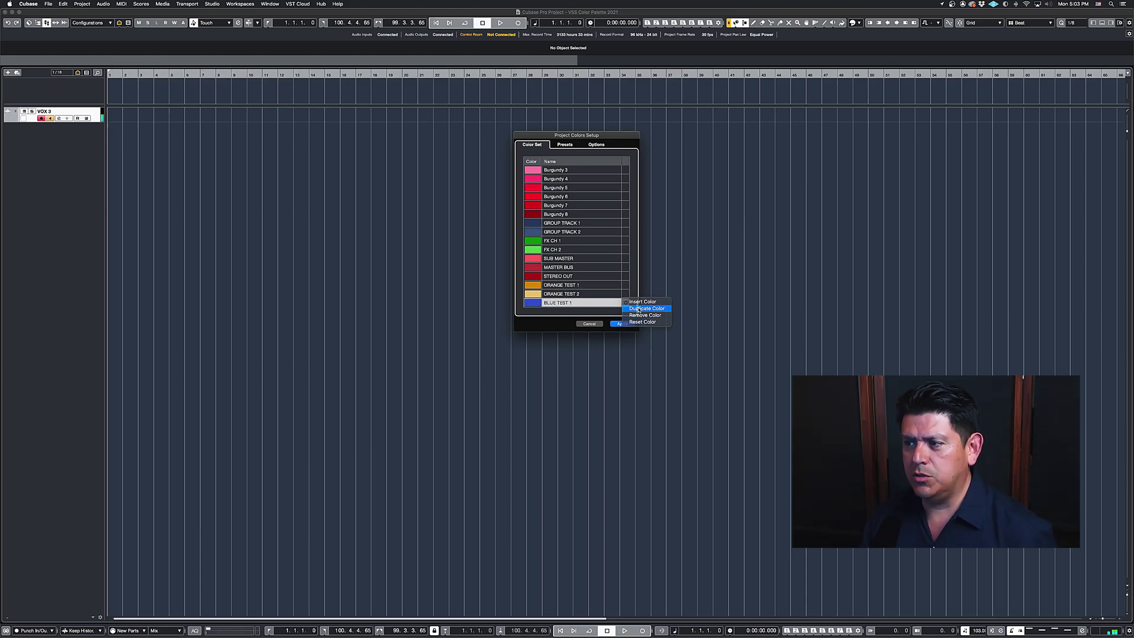
{"action": "left_click", "coordinate": [639, 308]}
{"action": "scroll", "coordinate": [598, 299], "scroll_direction": "down", "scroll_amount": 1}
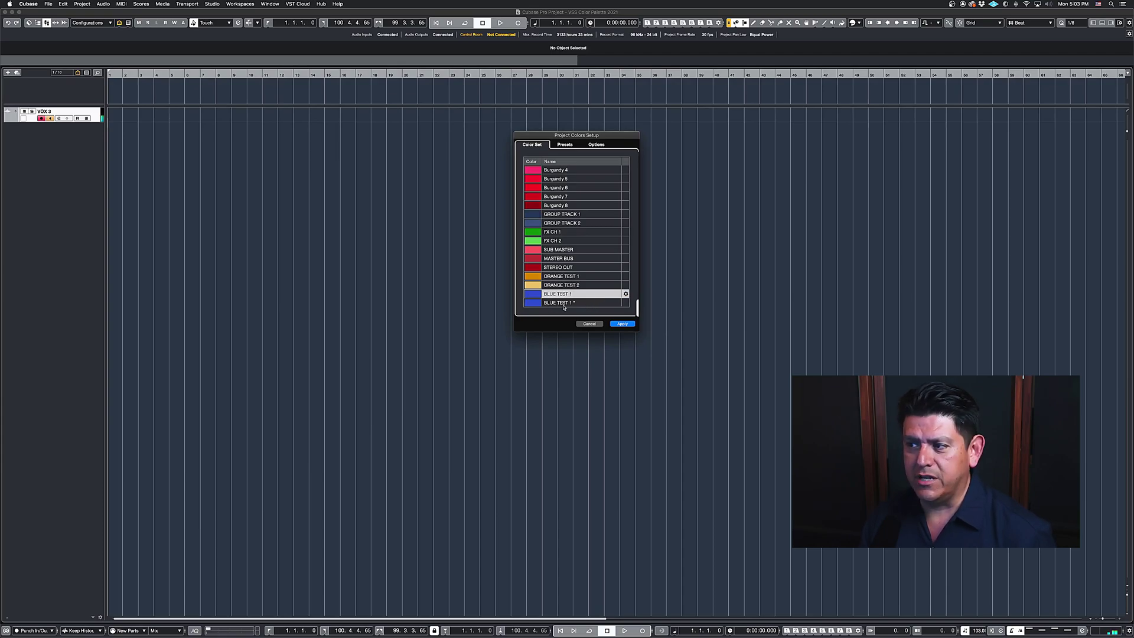
{"action": "double_click", "coordinate": [581, 303]}
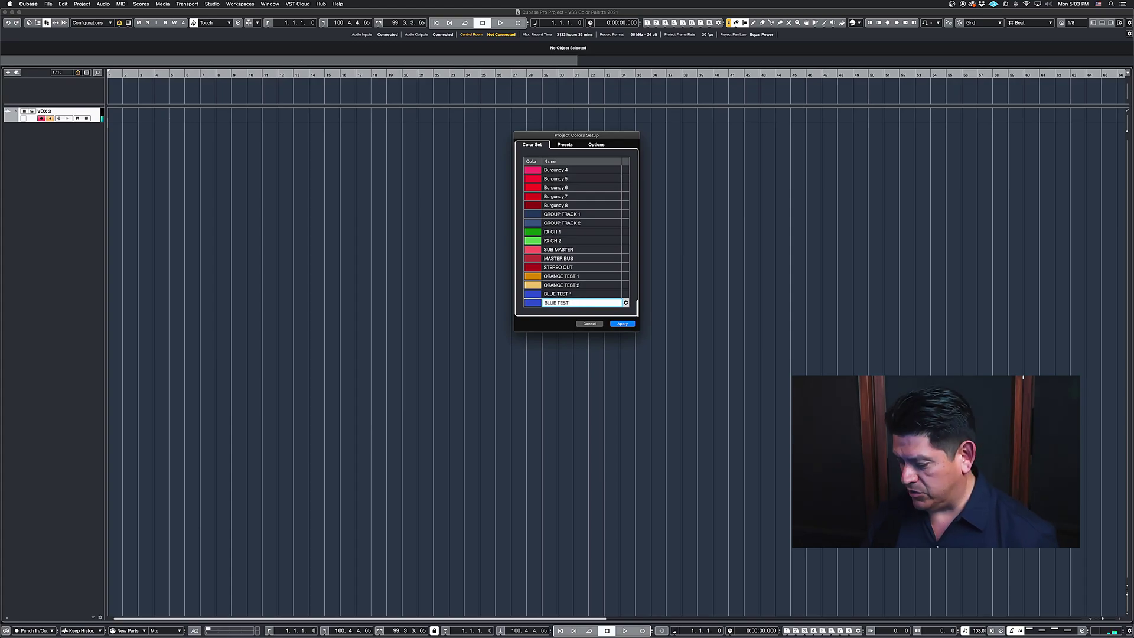
{"action": "key", "text": "Return"}
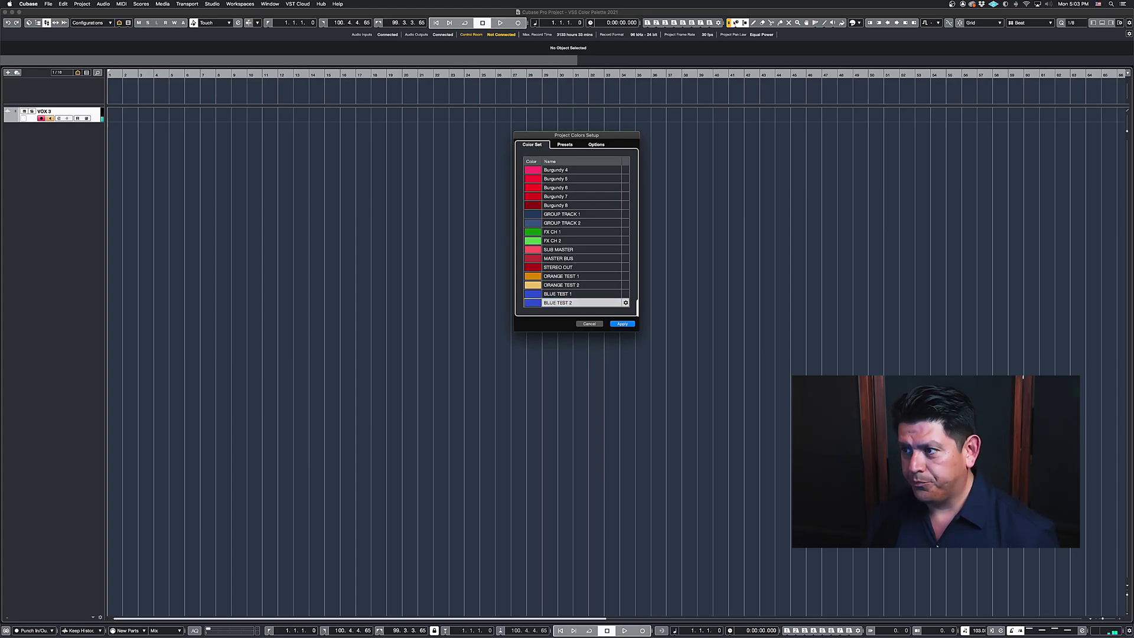
Lighten BLUE TEST 2, apply the colour set, and show the Colorize track palette.
{"action": "left_click", "coordinate": [534, 302]}
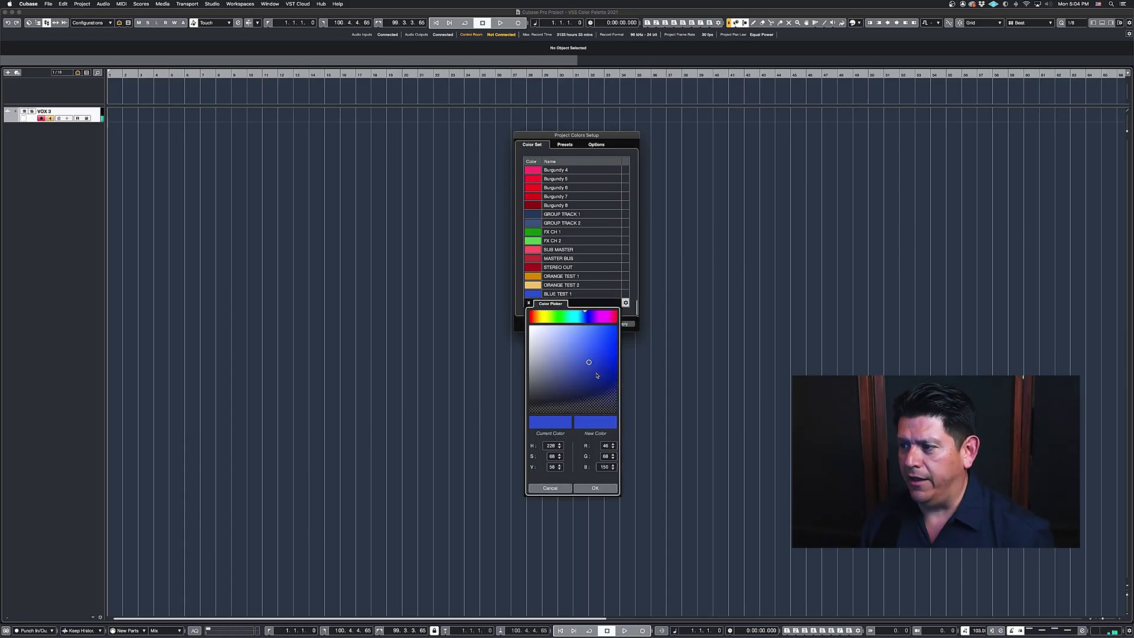
{"action": "left_click_drag", "start_coordinate": [588, 363], "coordinate": [568, 352]}
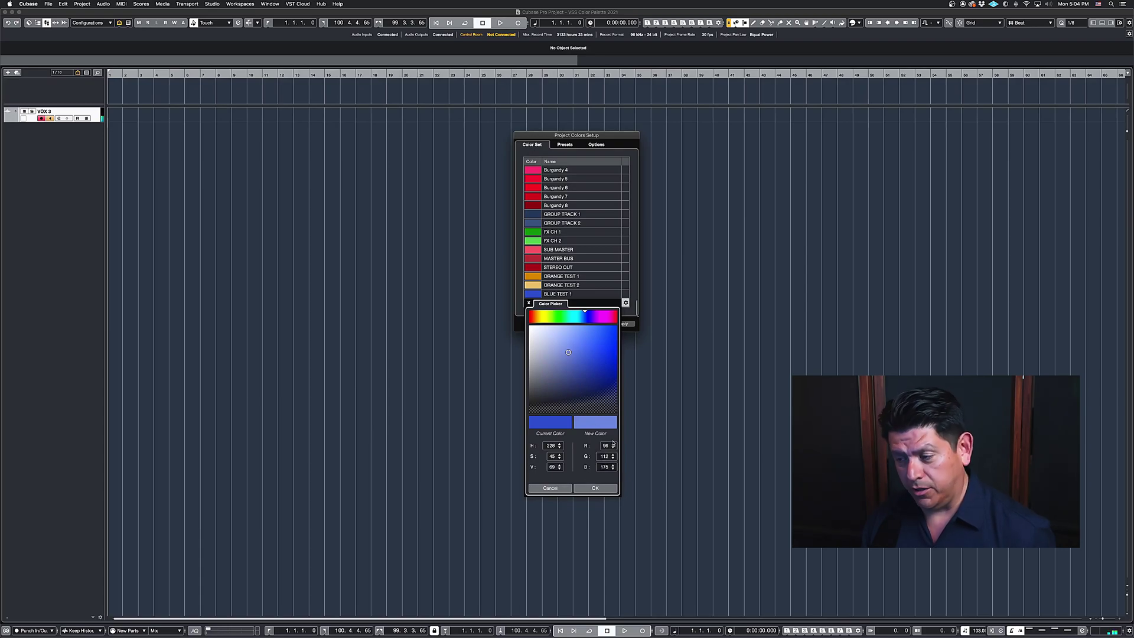
{"action": "left_click", "coordinate": [596, 488]}
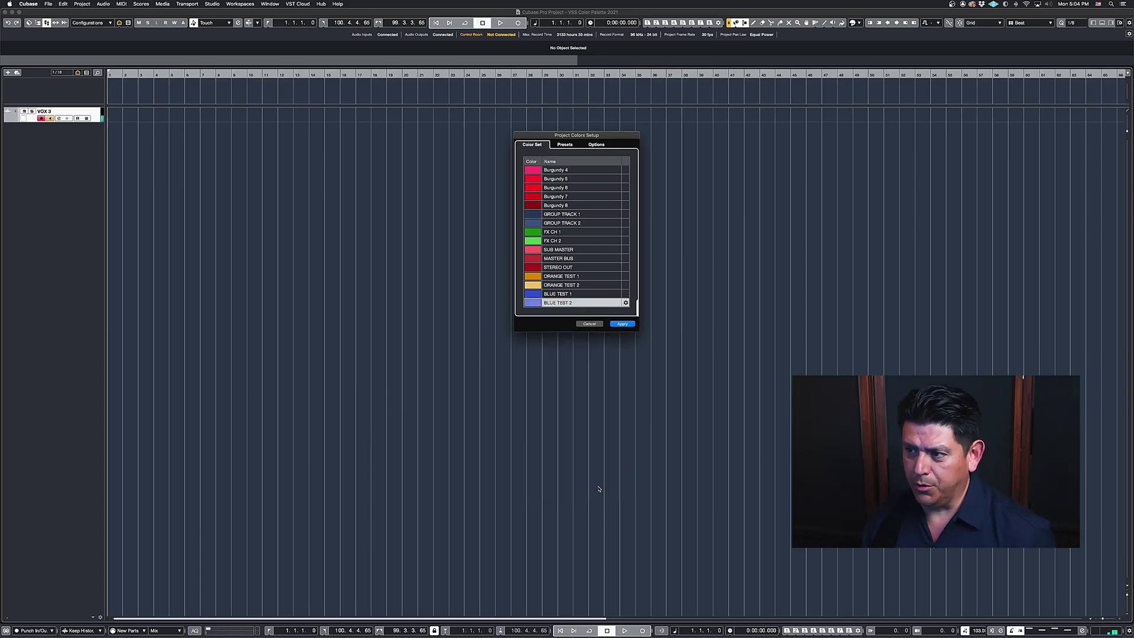
{"action": "left_click", "coordinate": [621, 324]}
{"action": "left_click", "coordinate": [859, 23]}
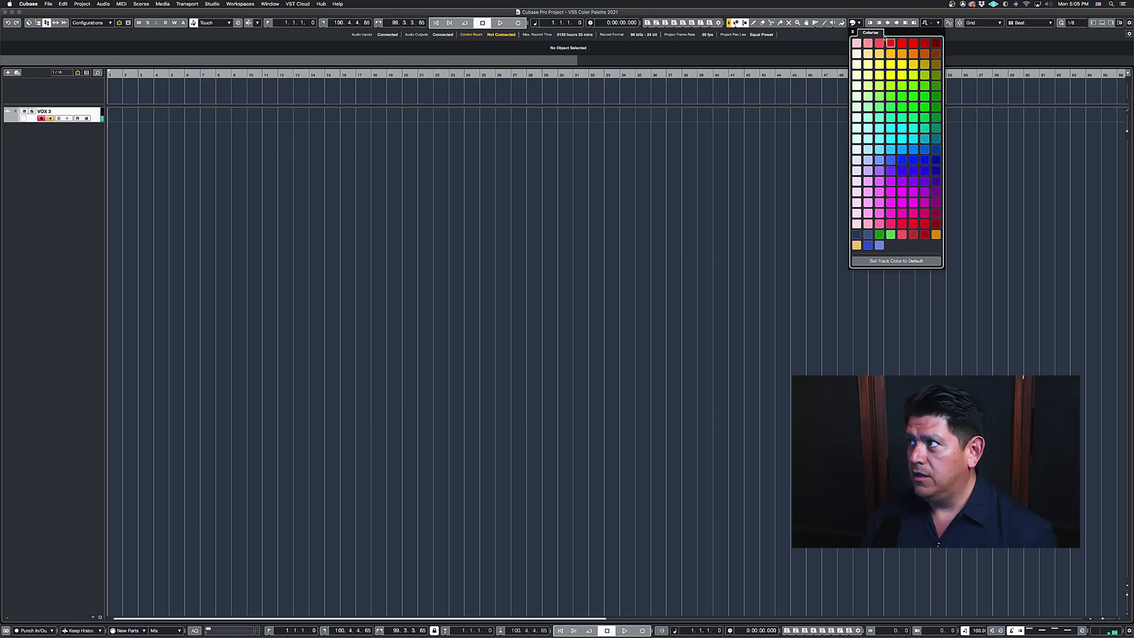
{"action": "left_click", "coordinate": [867, 13]}
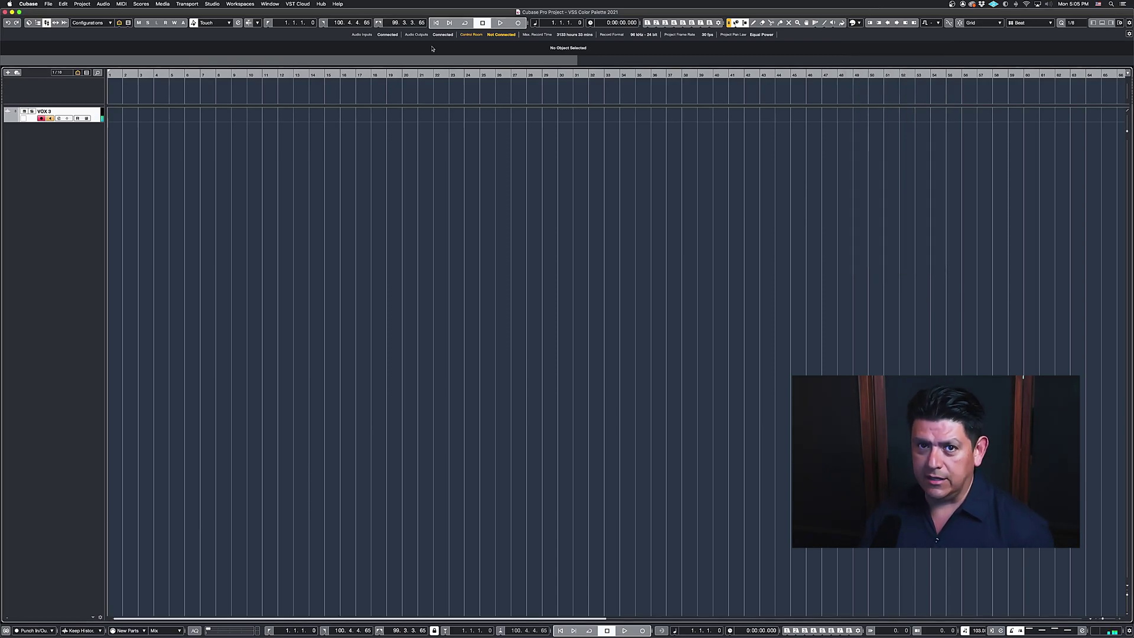
Open Project Colors Setup and set Red 1 to Red 4, starting from pale pink.
{"action": "left_click", "coordinate": [86, 4]}
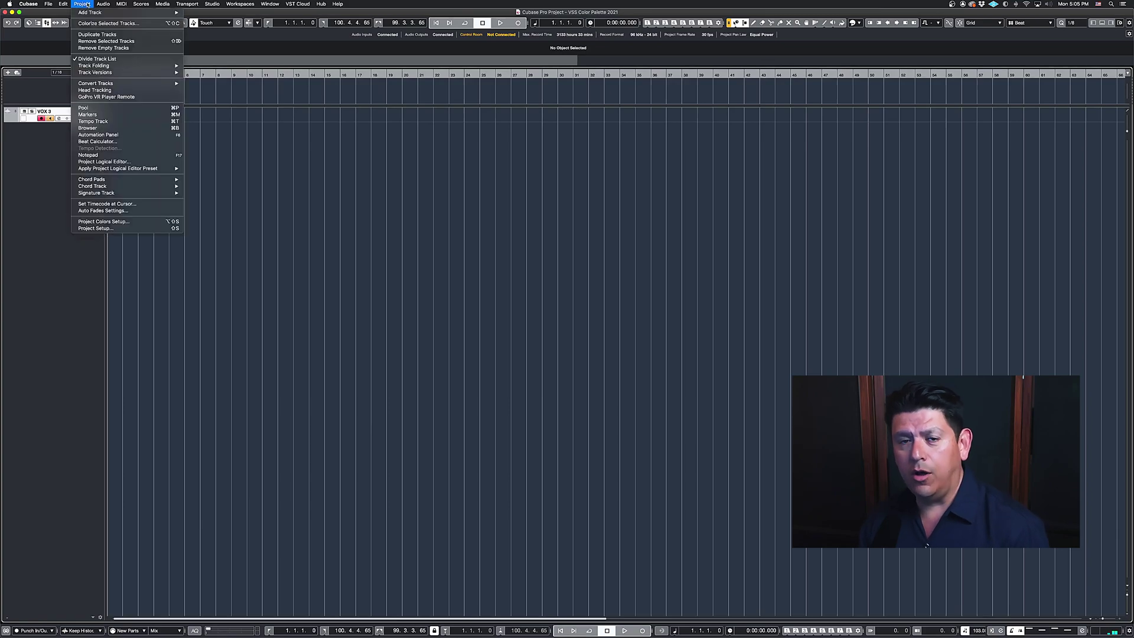
{"action": "left_click", "coordinate": [132, 221]}
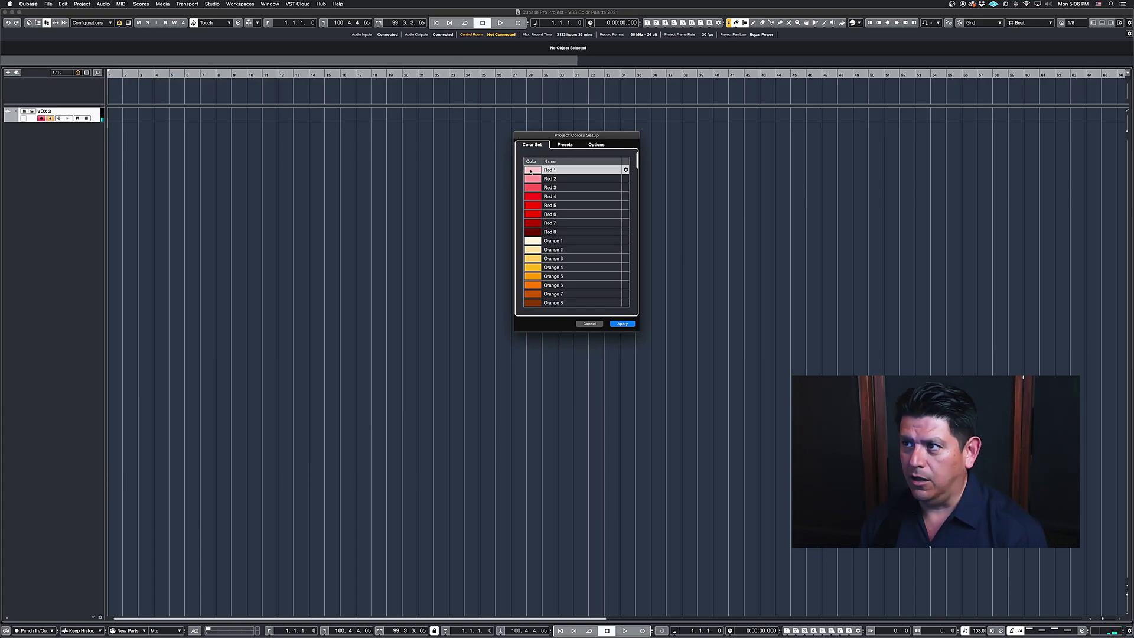
{"action": "left_click", "coordinate": [530, 172]}
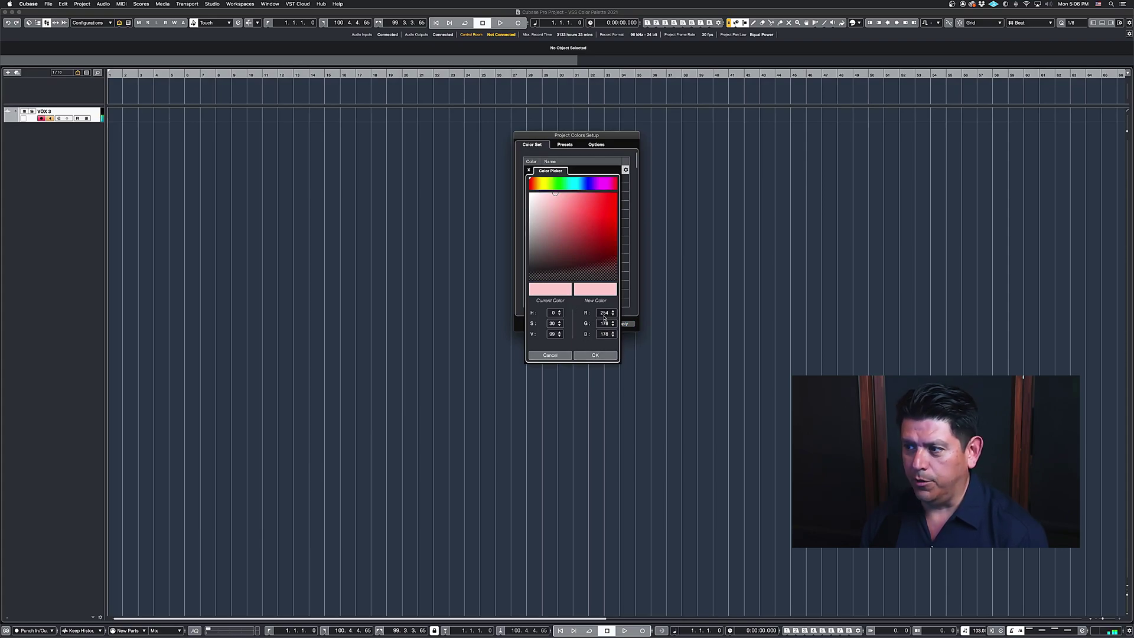
{"action": "left_click", "coordinate": [520, 212]}
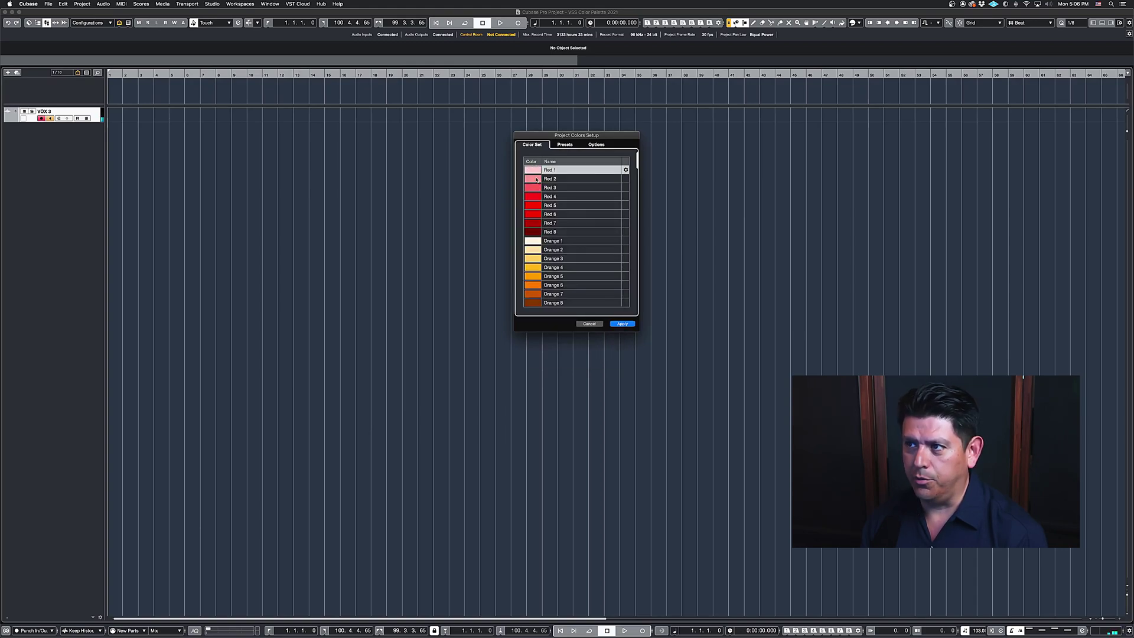
{"action": "left_click", "coordinate": [534, 178]}
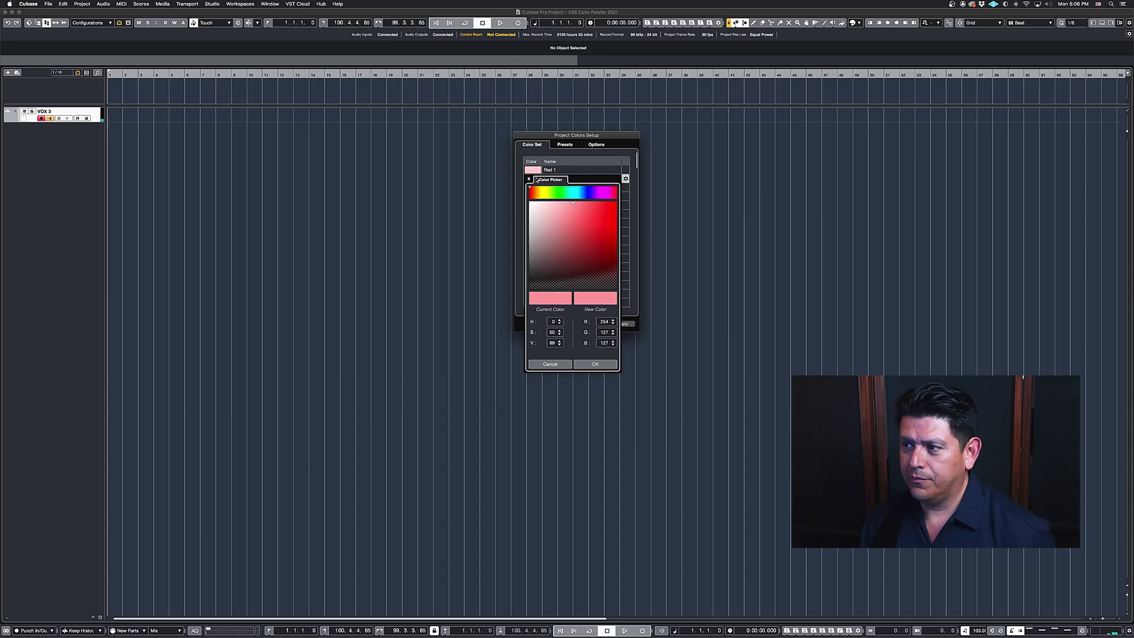
{"action": "left_click", "coordinate": [521, 183]}
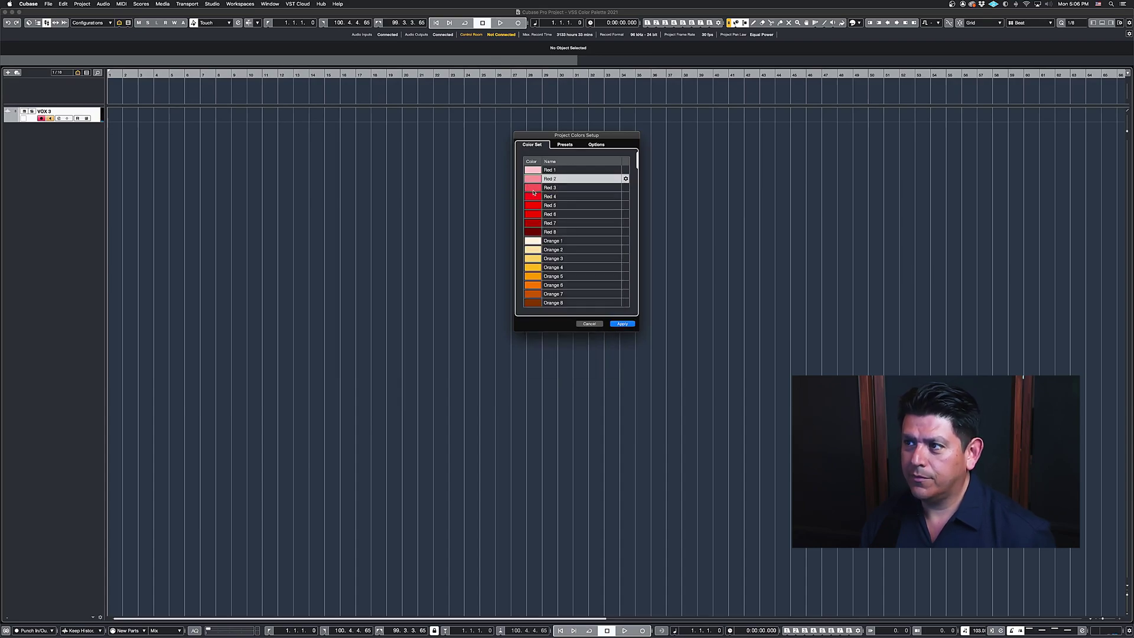
{"action": "left_click", "coordinate": [535, 188]}
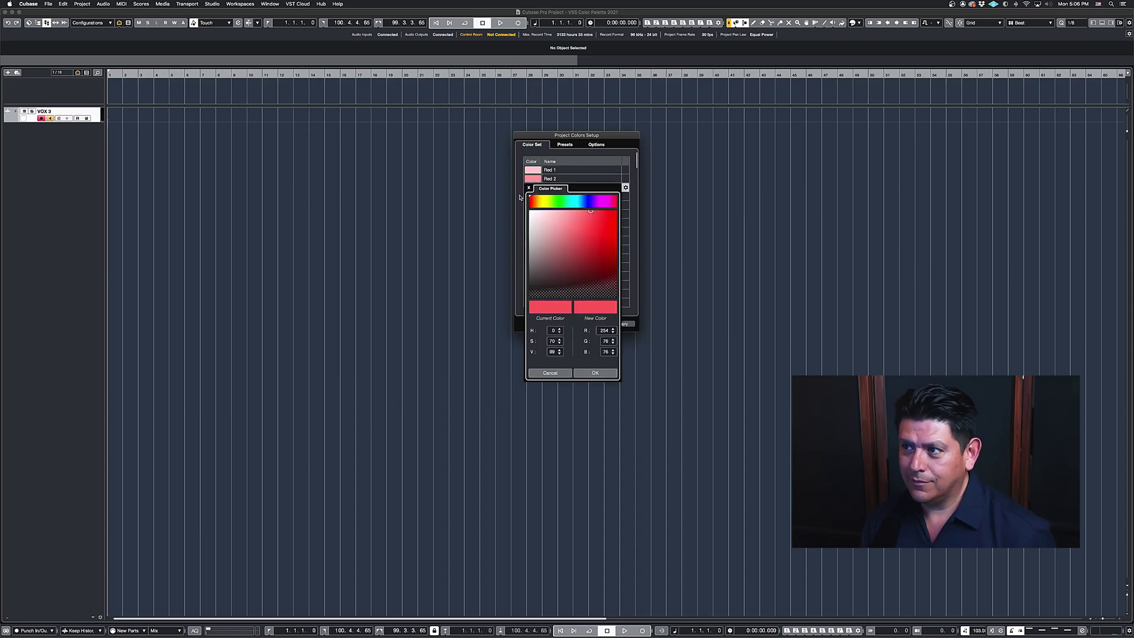
{"action": "left_click", "coordinate": [519, 199]}
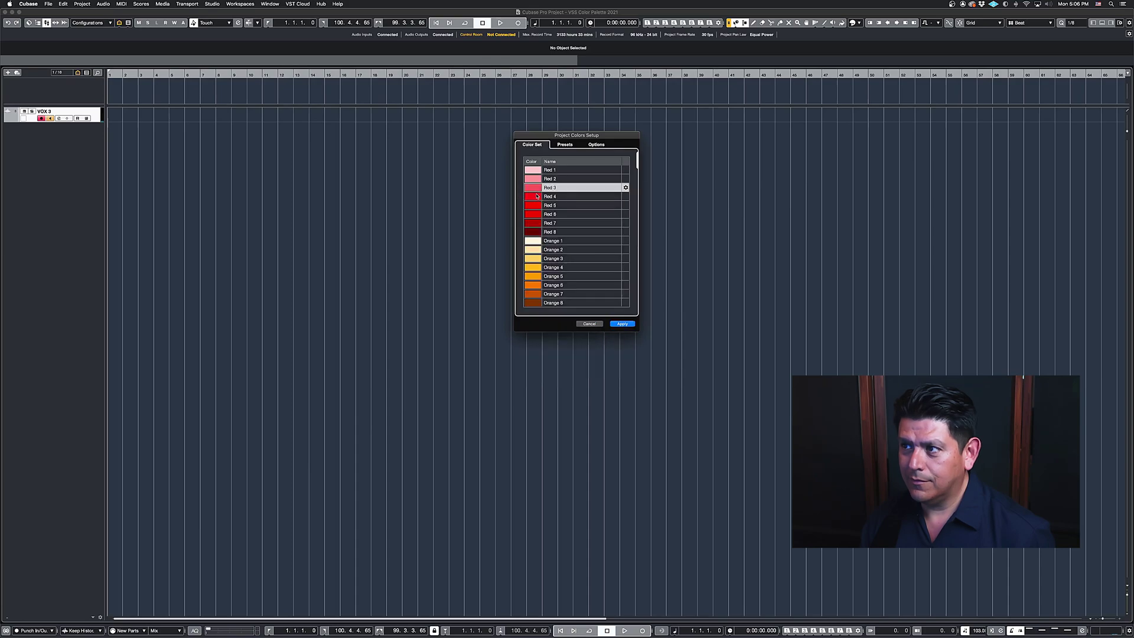
{"action": "left_click", "coordinate": [535, 196]}
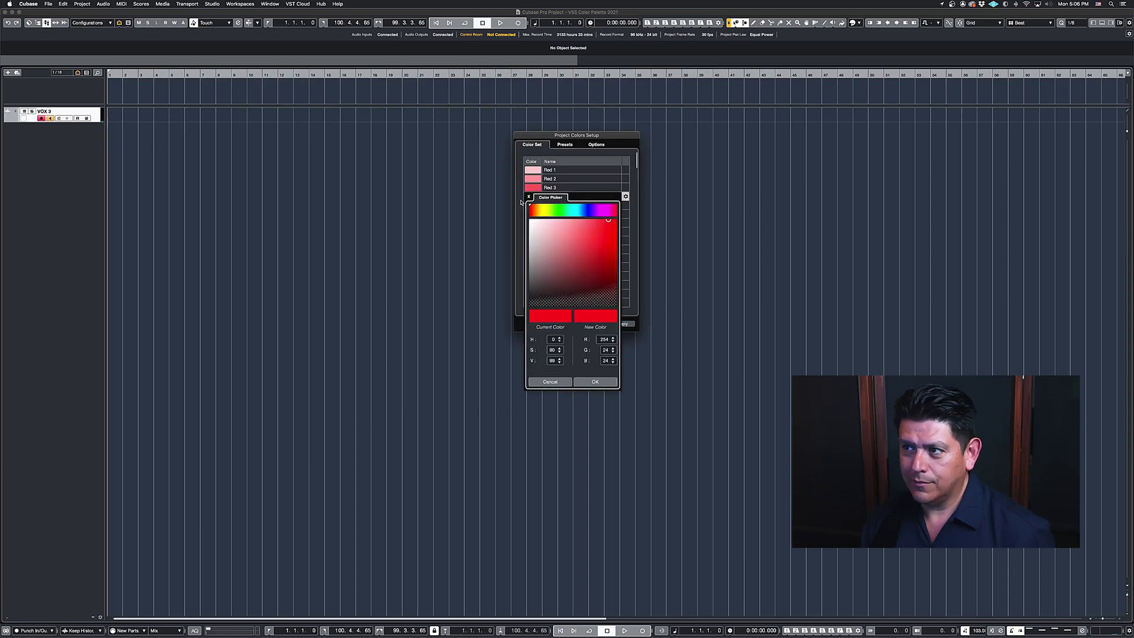
{"action": "left_click", "coordinate": [520, 202]}
Darken Red 5 through Red 8 down to deep dark red.
{"action": "left_click", "coordinate": [535, 206]}
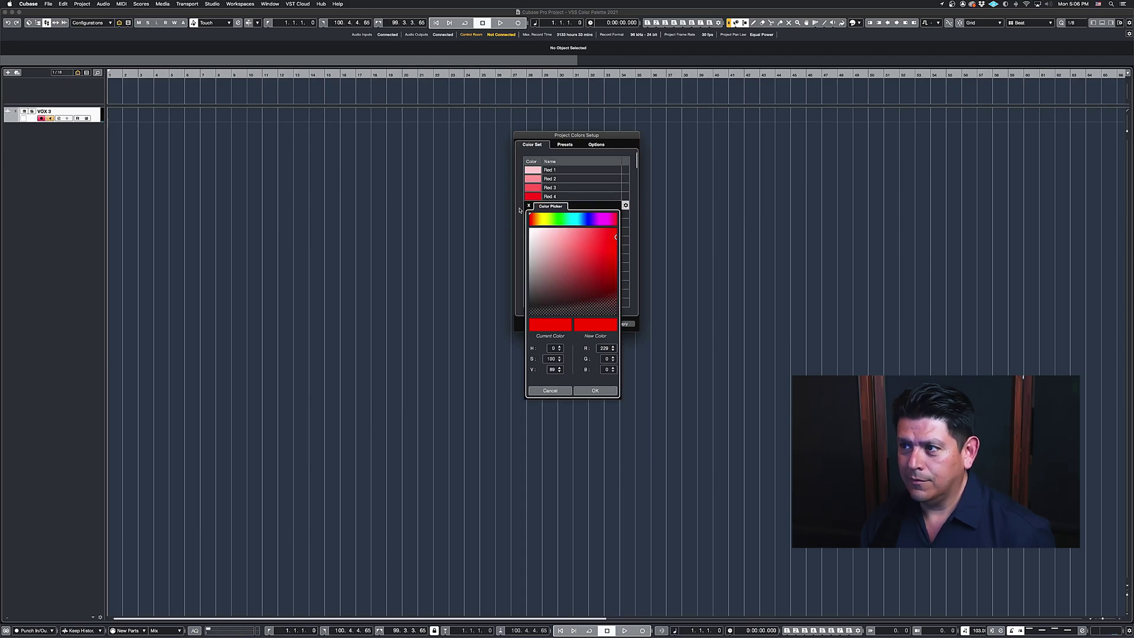
{"action": "left_click", "coordinate": [519, 210]}
{"action": "left_click", "coordinate": [533, 214]}
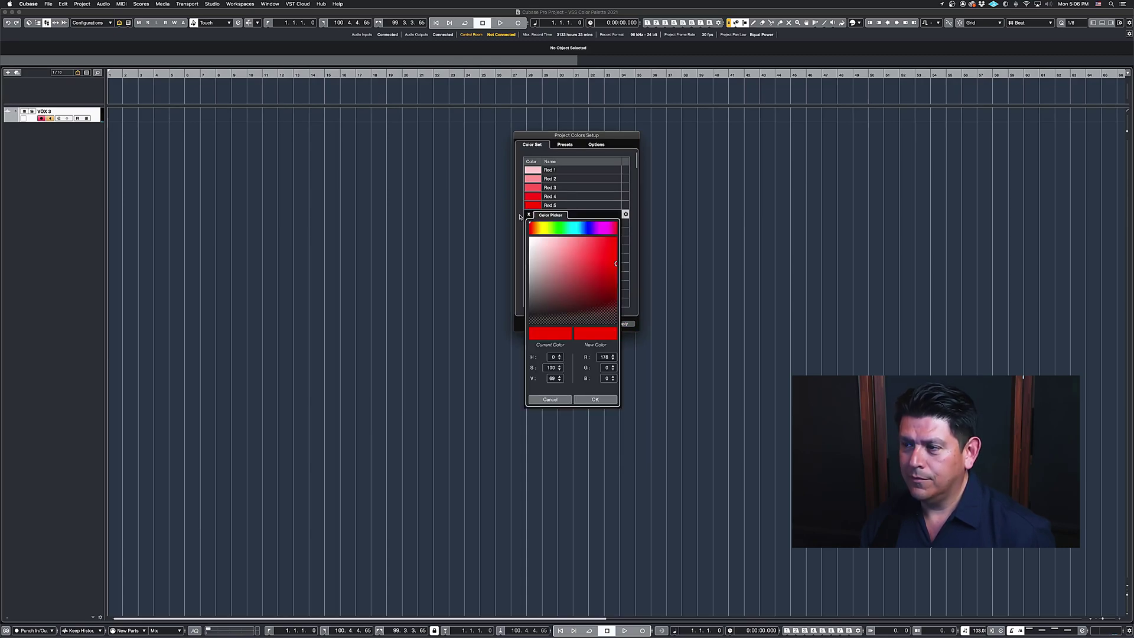
{"action": "left_click", "coordinate": [519, 218]}
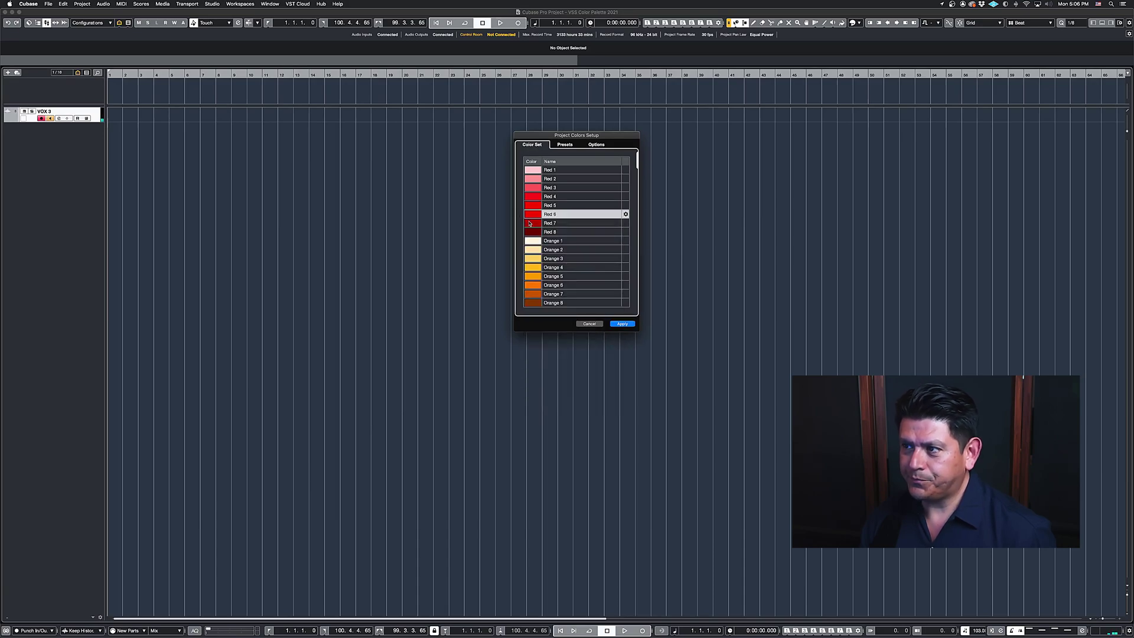
{"action": "left_click", "coordinate": [533, 223]}
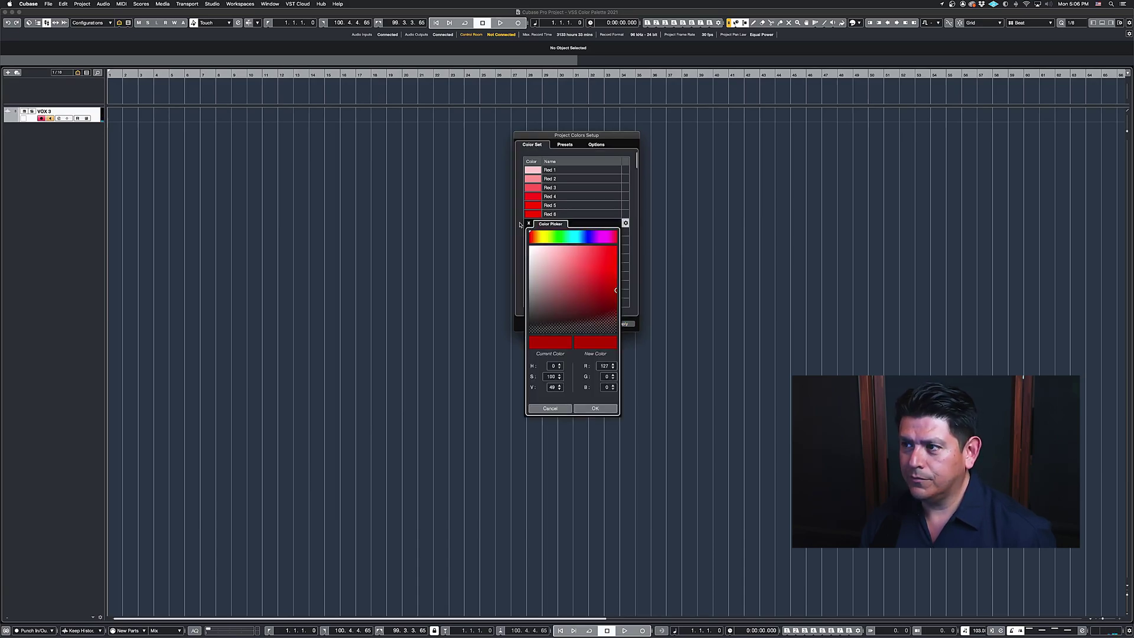
{"action": "left_click", "coordinate": [520, 224]}
{"action": "left_click", "coordinate": [533, 232]}
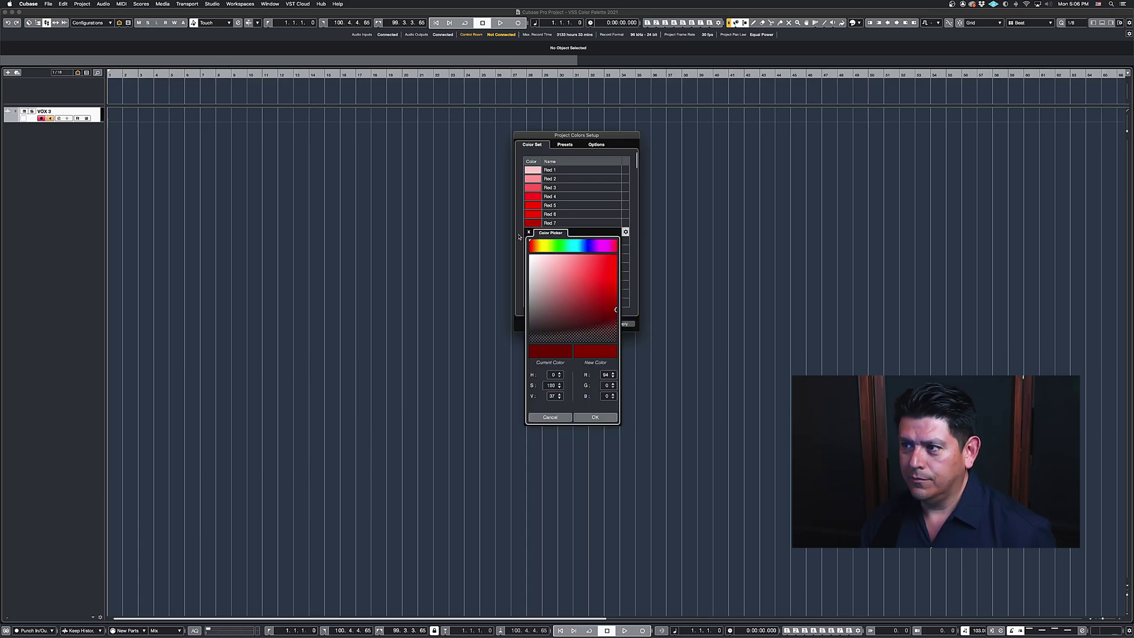
{"action": "left_click", "coordinate": [519, 237]}
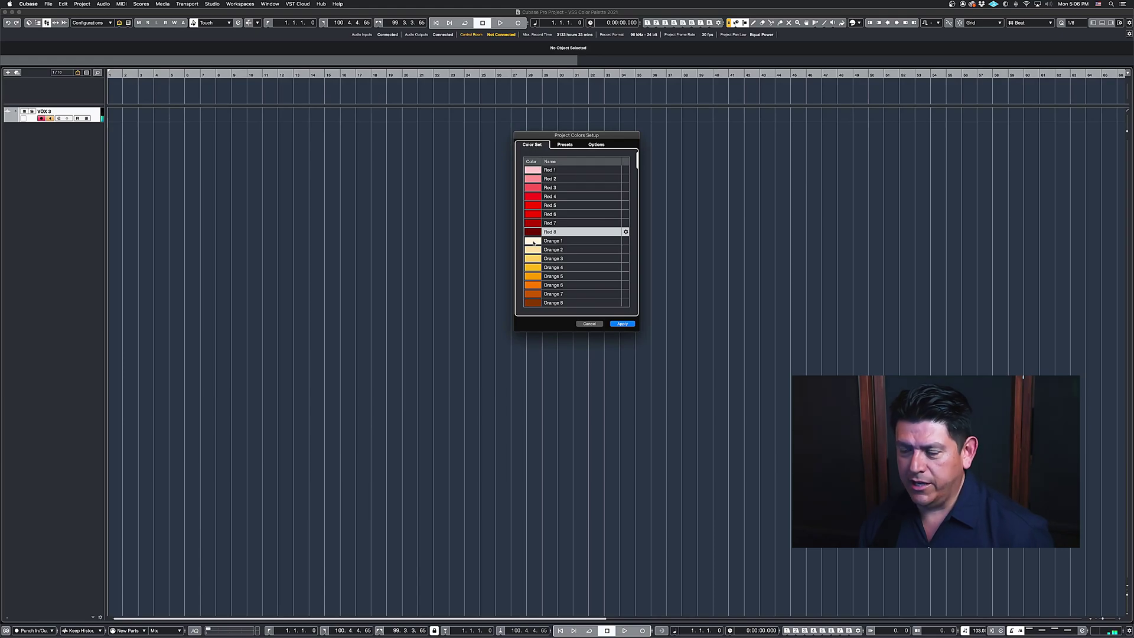
Set Orange 1 to Orange 4, starting from pale cream.
{"action": "left_click", "coordinate": [534, 241]}
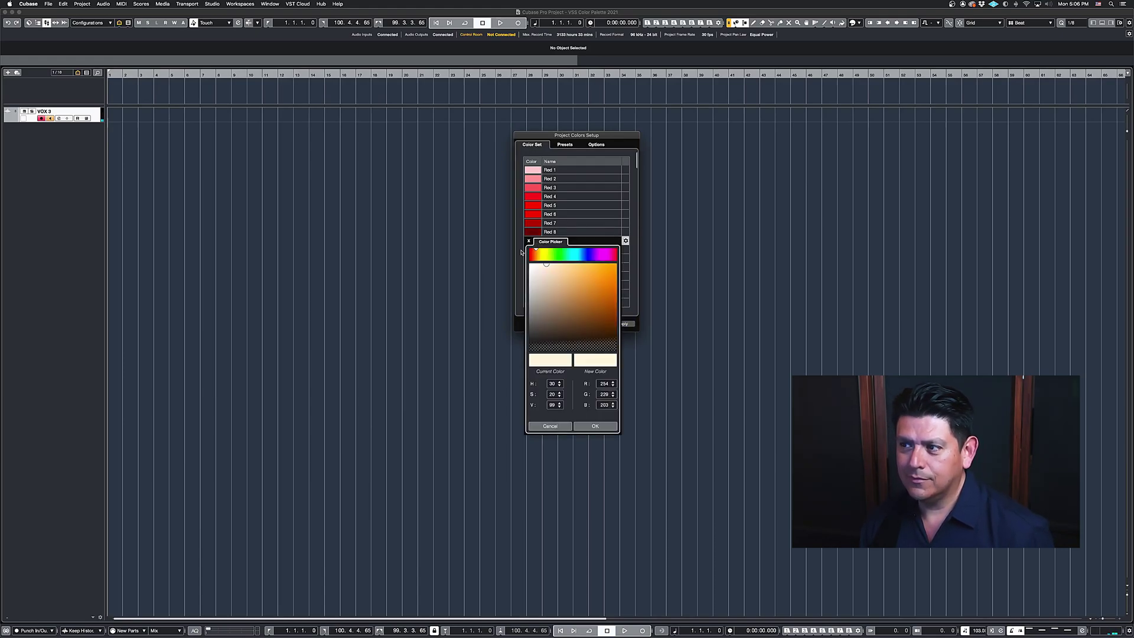
{"action": "left_click", "coordinate": [521, 252]}
{"action": "left_click", "coordinate": [533, 249]}
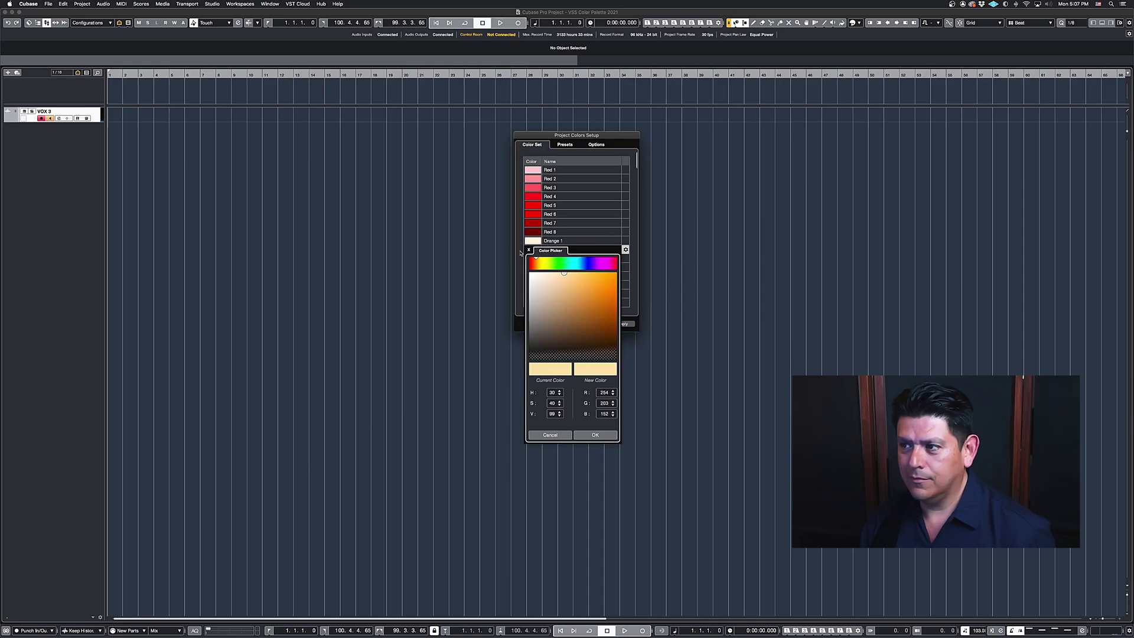
{"action": "left_click", "coordinate": [520, 252]}
{"action": "left_click", "coordinate": [532, 258]}
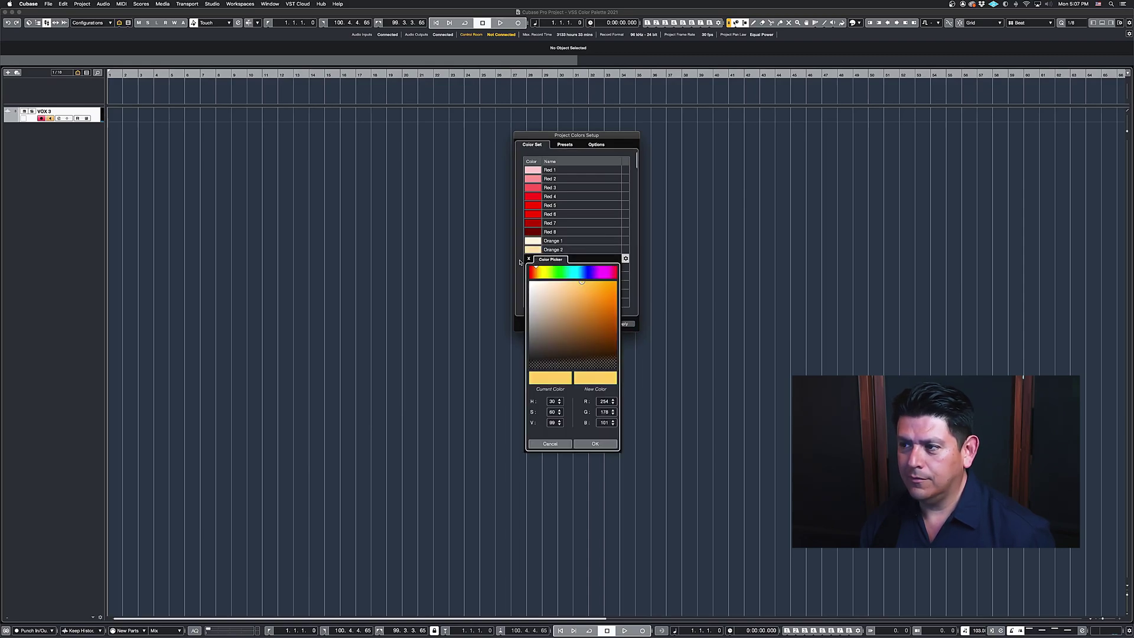
{"action": "left_click", "coordinate": [519, 262]}
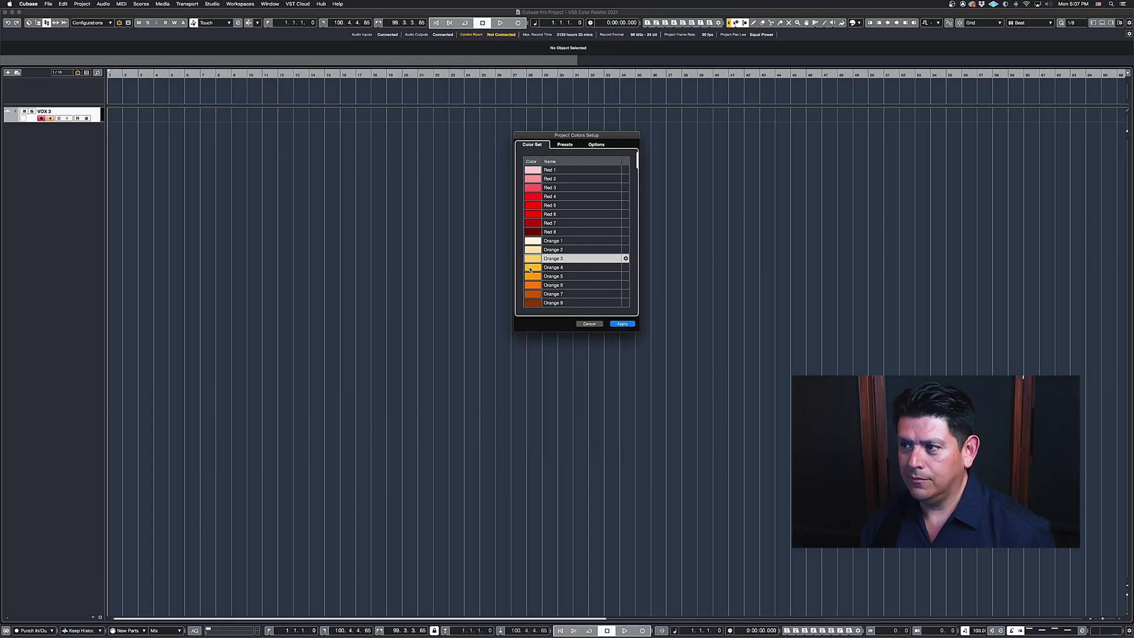
{"action": "left_click", "coordinate": [529, 269]}
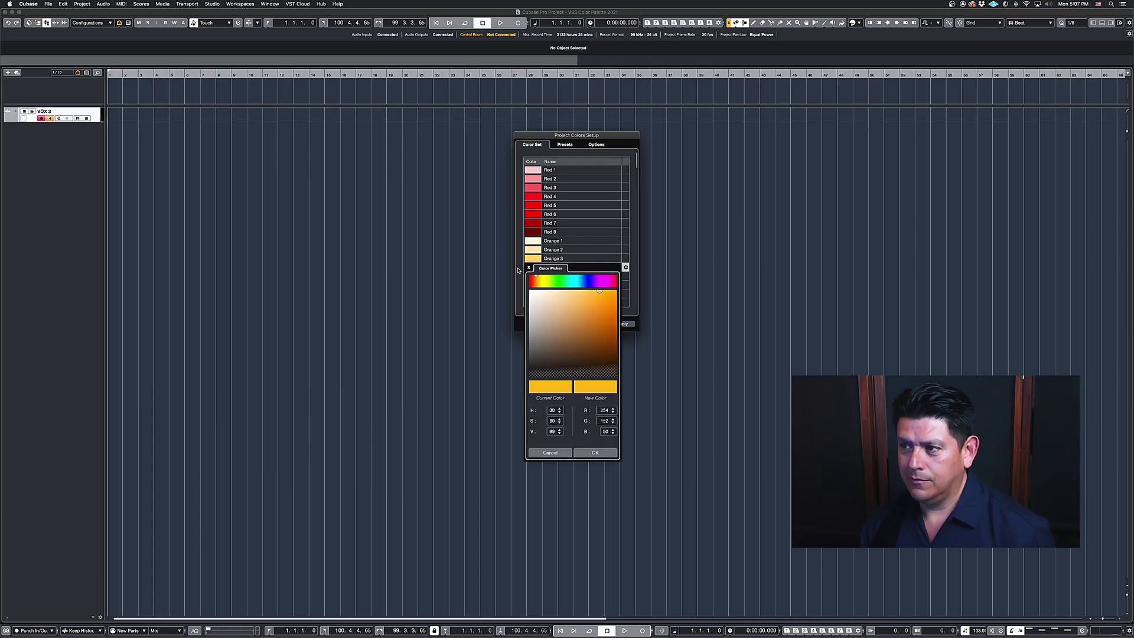
{"action": "left_click", "coordinate": [518, 270]}
Darken Orange 5 through Orange 8 down to dark brown.
{"action": "left_click", "coordinate": [520, 276]}
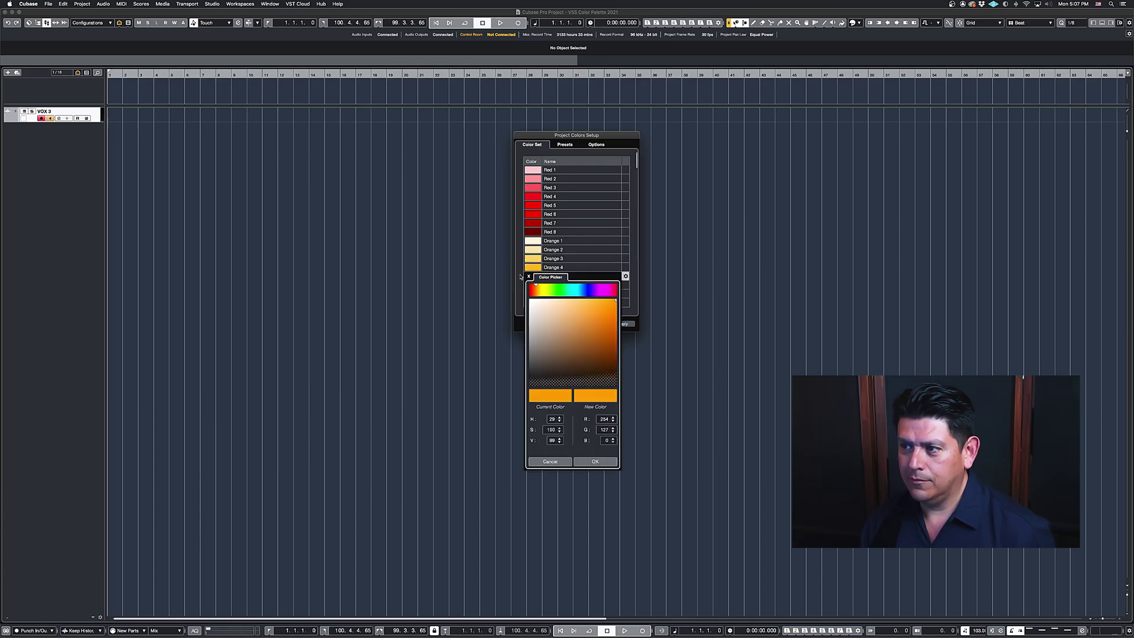
{"action": "left_click", "coordinate": [520, 276]}
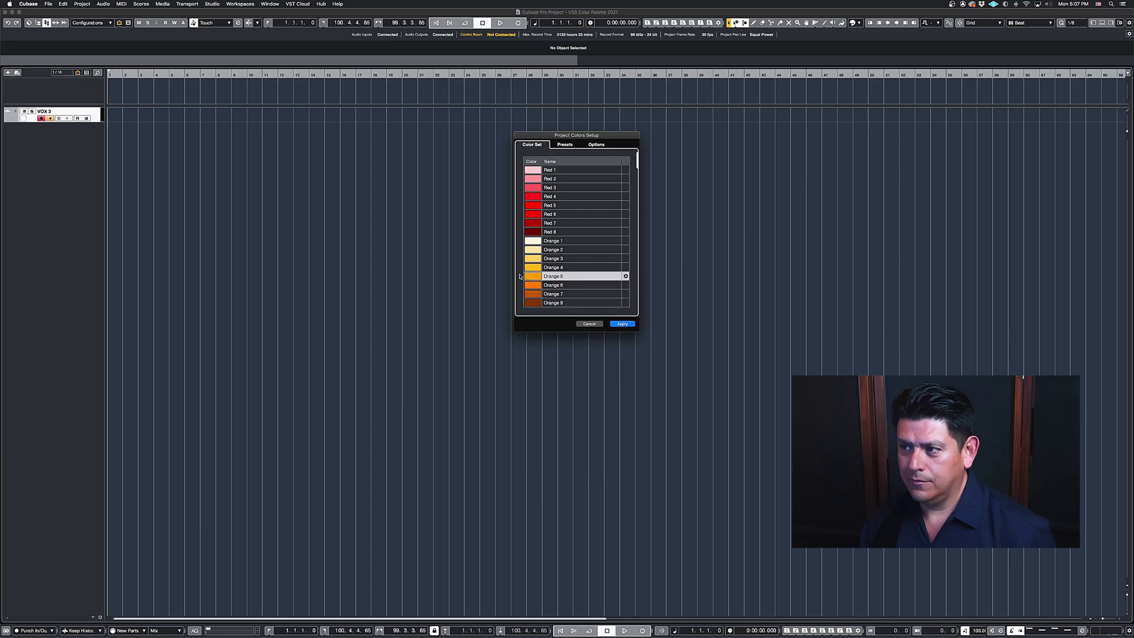
{"action": "left_click", "coordinate": [522, 284]}
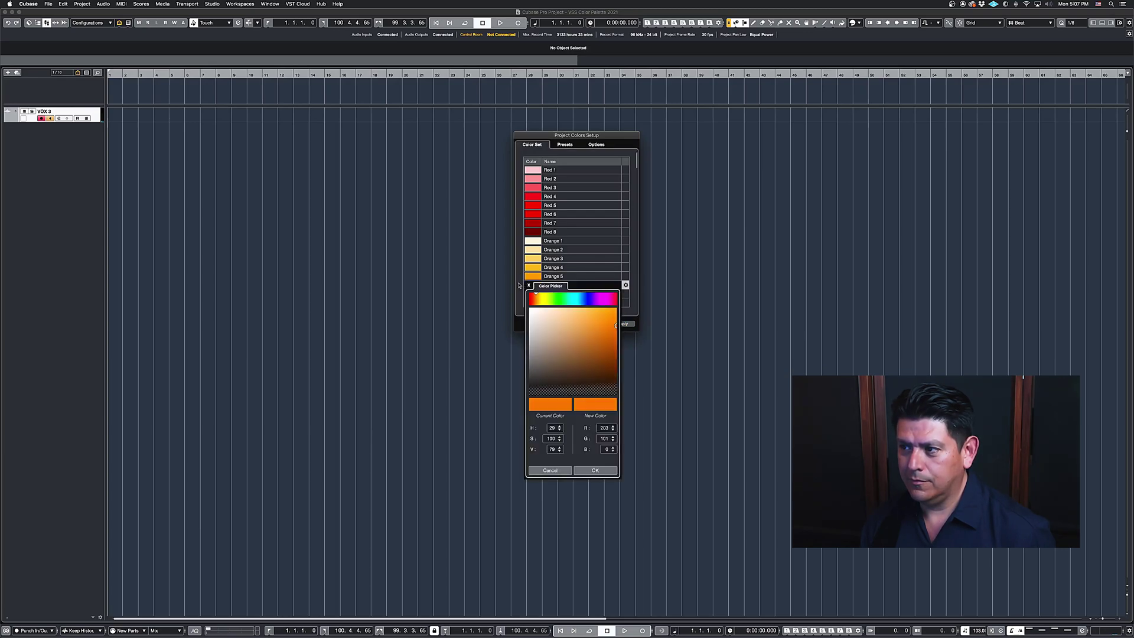
{"action": "left_click", "coordinate": [519, 285]}
{"action": "left_click", "coordinate": [522, 292]}
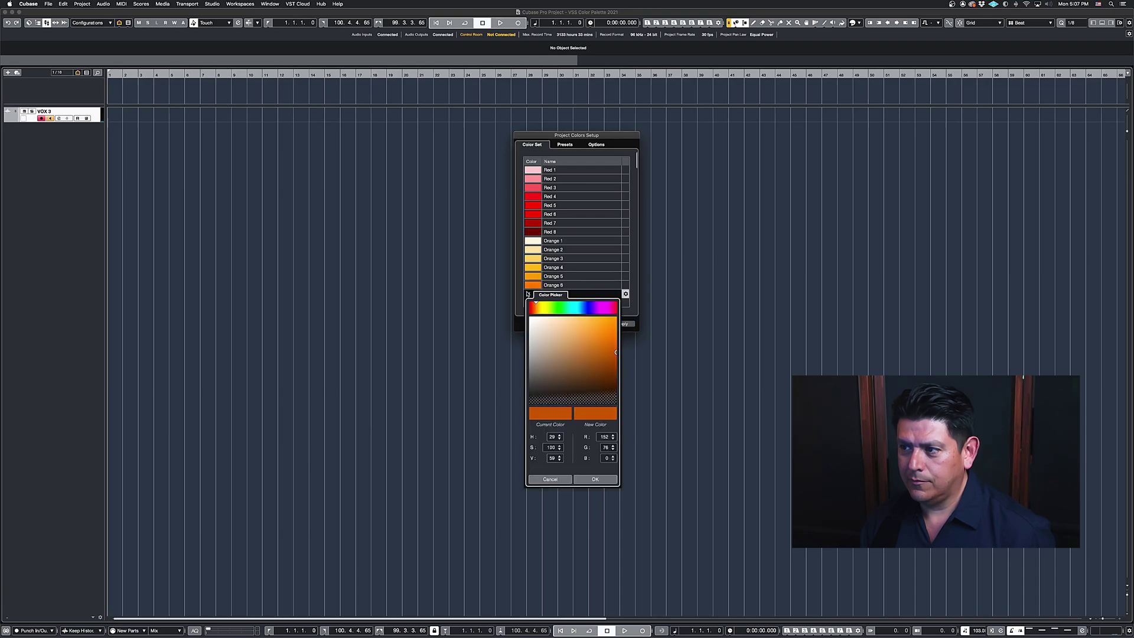
{"action": "left_click", "coordinate": [519, 290]}
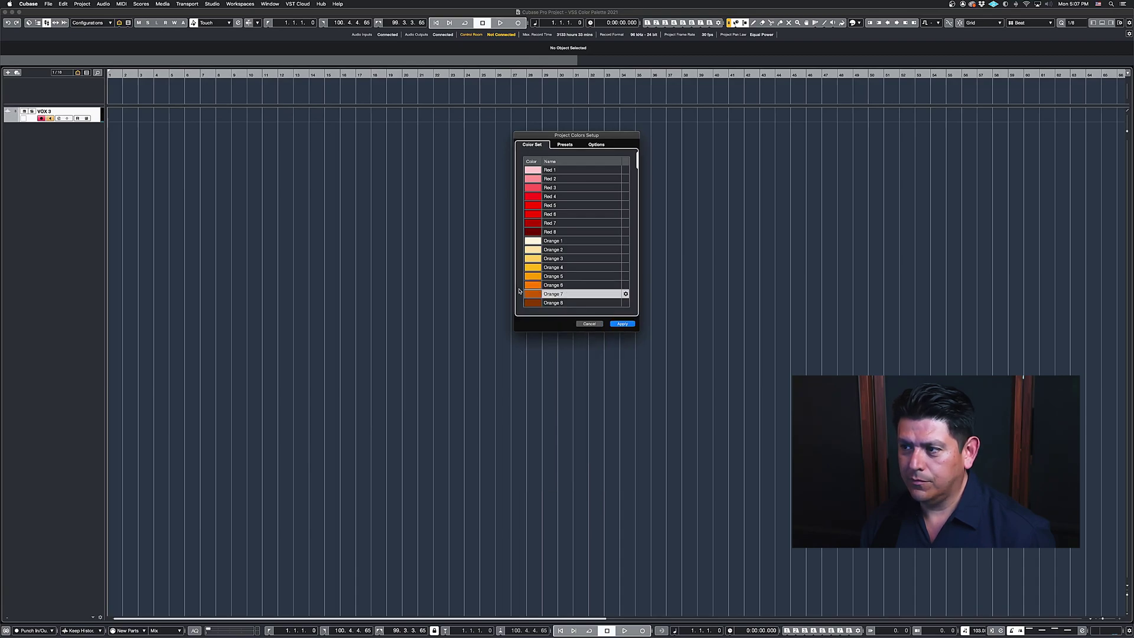
{"action": "left_click", "coordinate": [534, 303]}
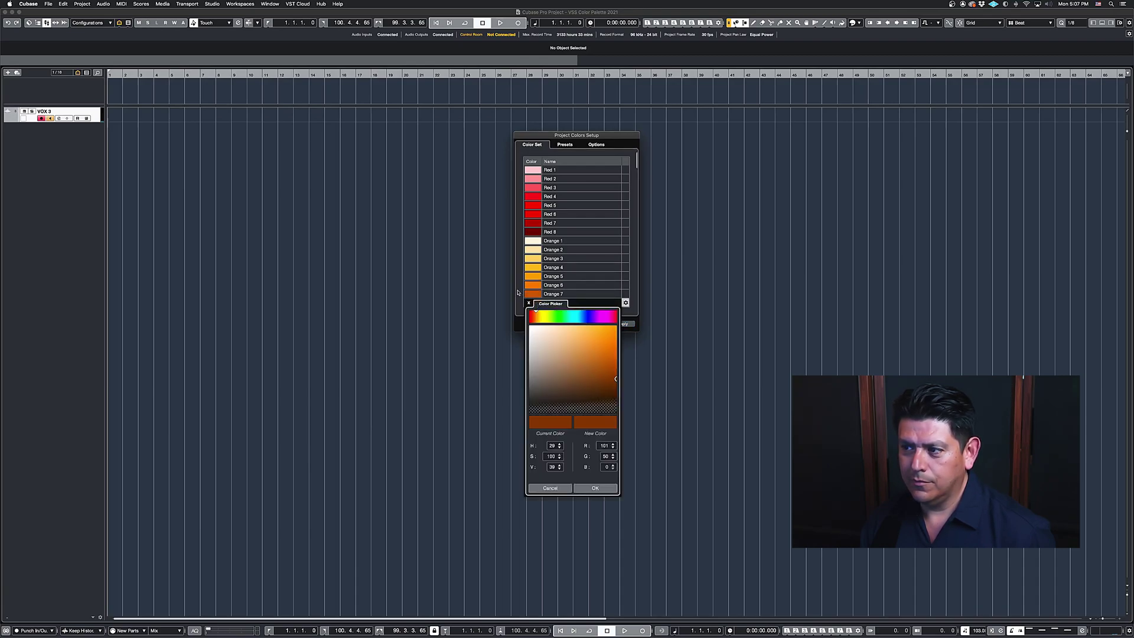
{"action": "left_click", "coordinate": [518, 292]}
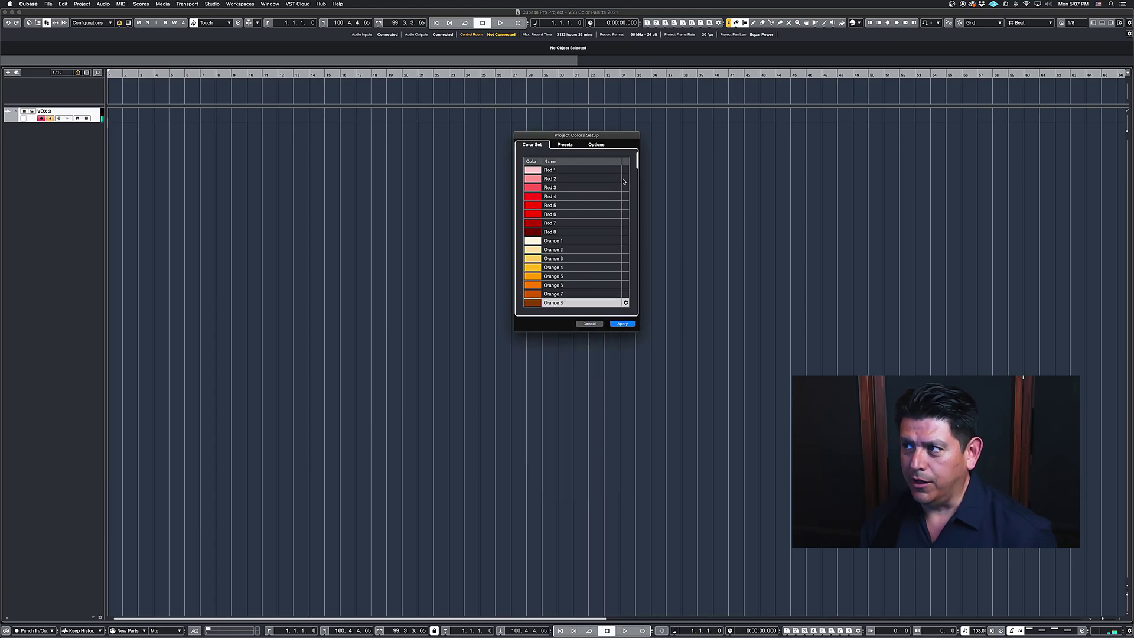
Set Lemon 1 to Lemon 4 as the pale end of the yellow run.
{"action": "left_click_drag", "start_coordinate": [639, 160], "coordinate": [638, 174]}
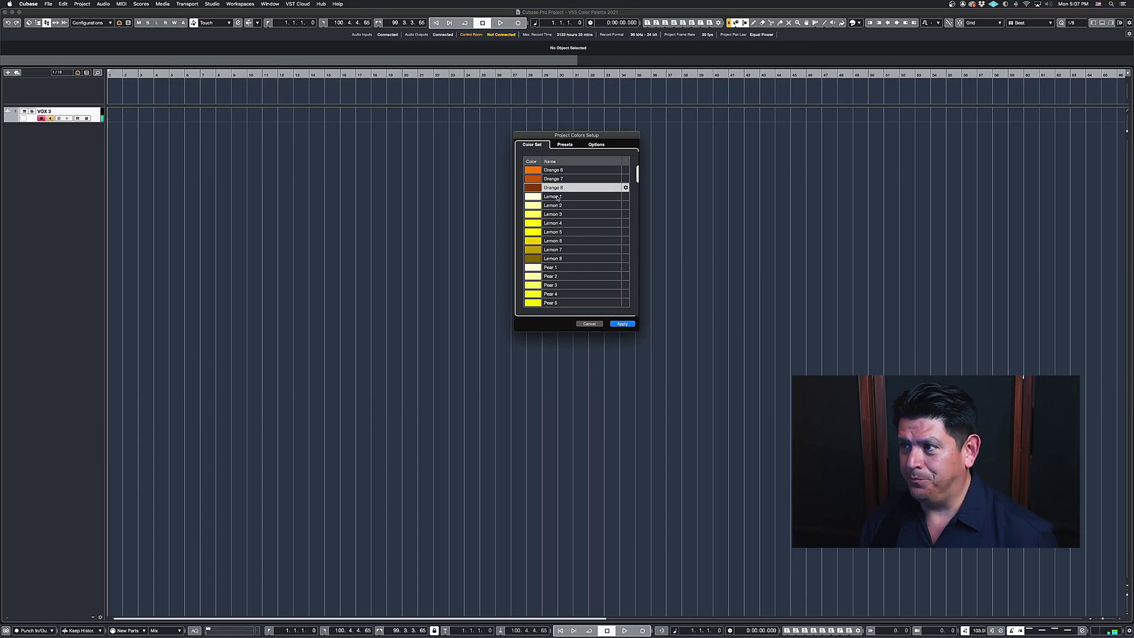
{"action": "left_click", "coordinate": [529, 199]}
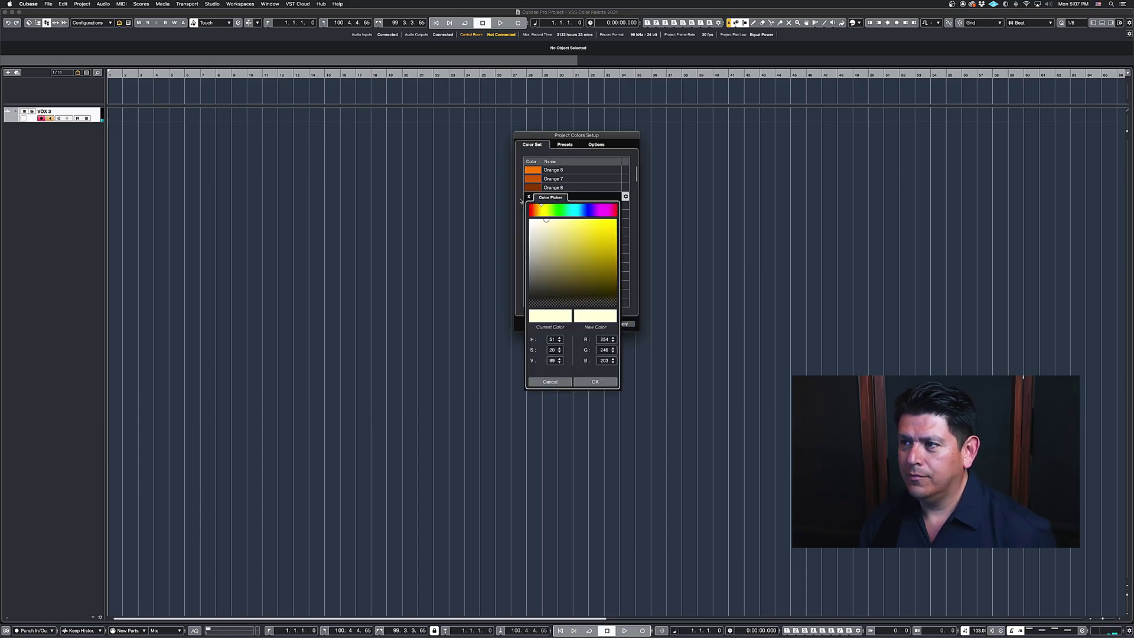
{"action": "left_click", "coordinate": [520, 201]}
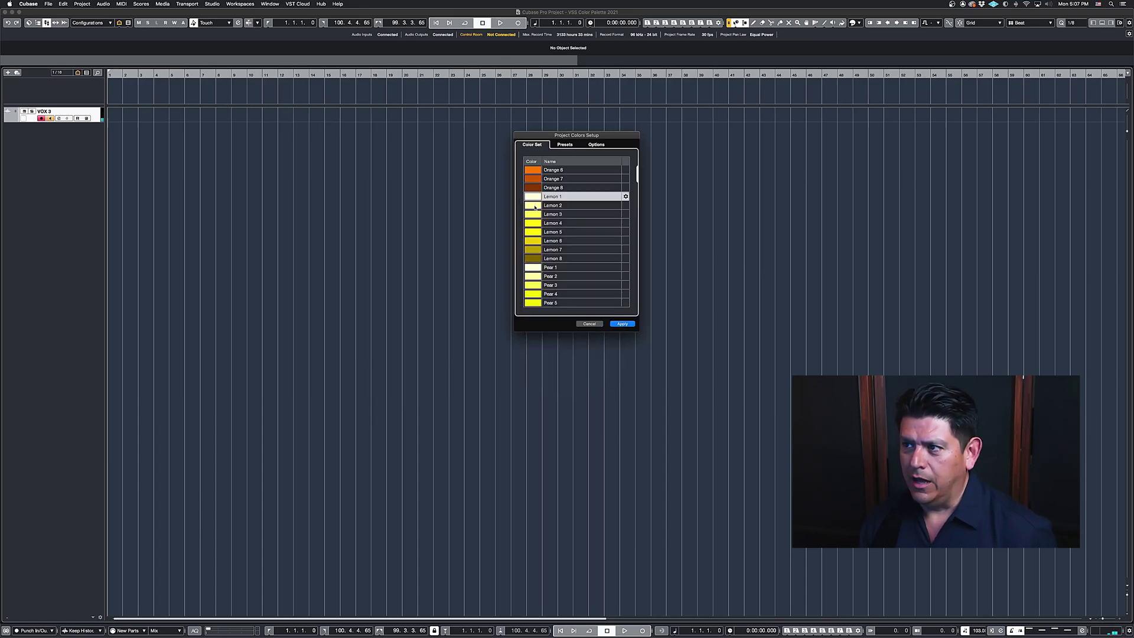
{"action": "left_click", "coordinate": [534, 207]}
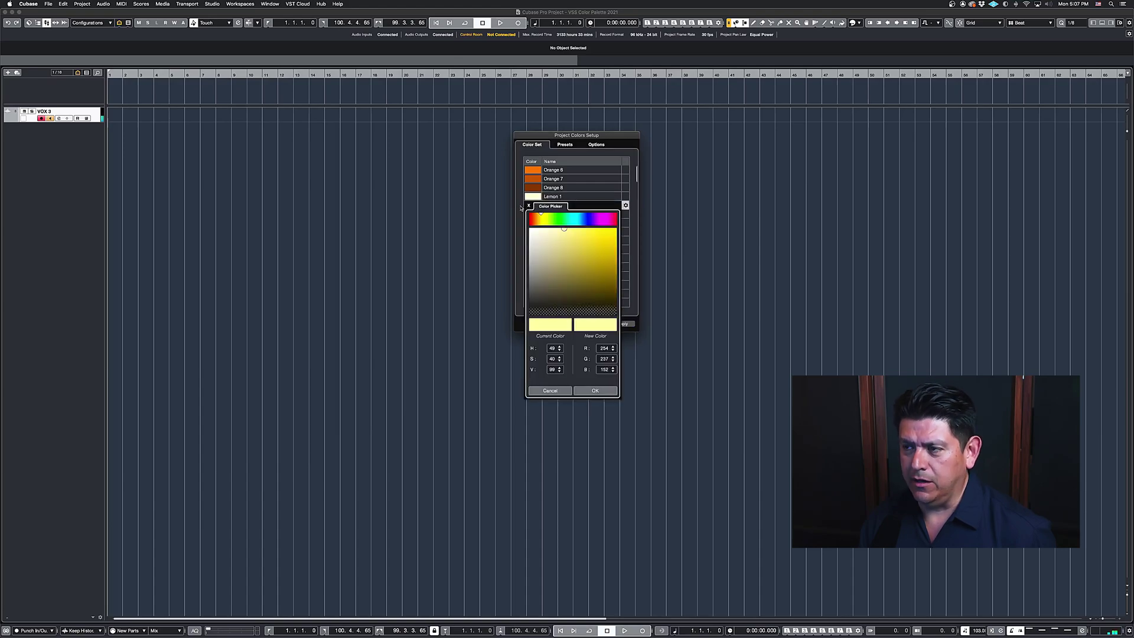
{"action": "left_click", "coordinate": [520, 208]}
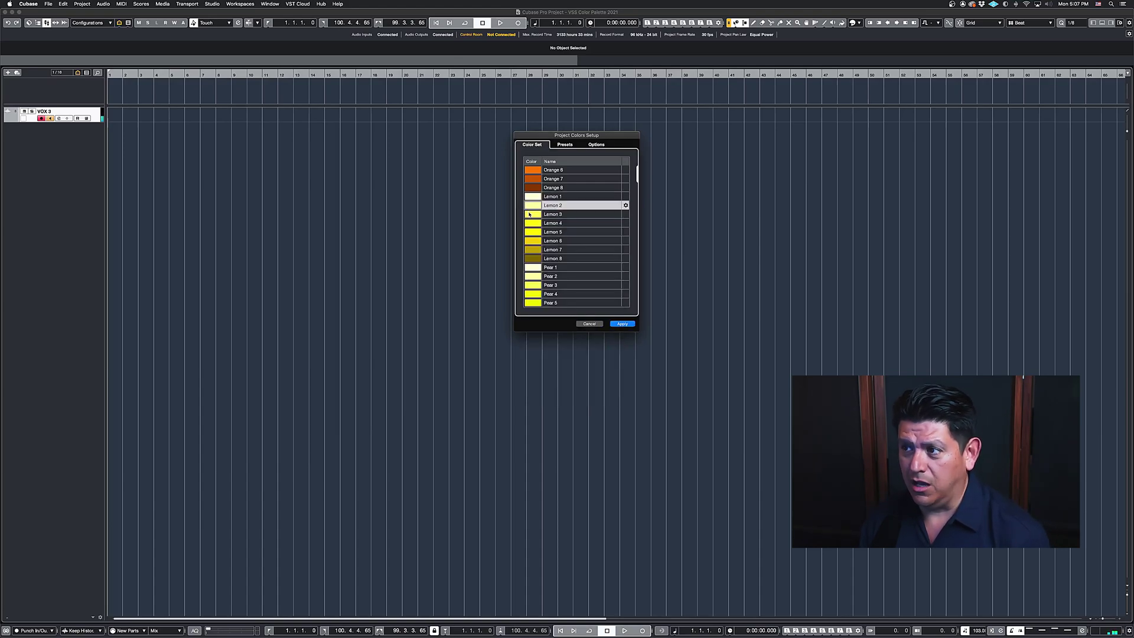
{"action": "left_click", "coordinate": [533, 213]}
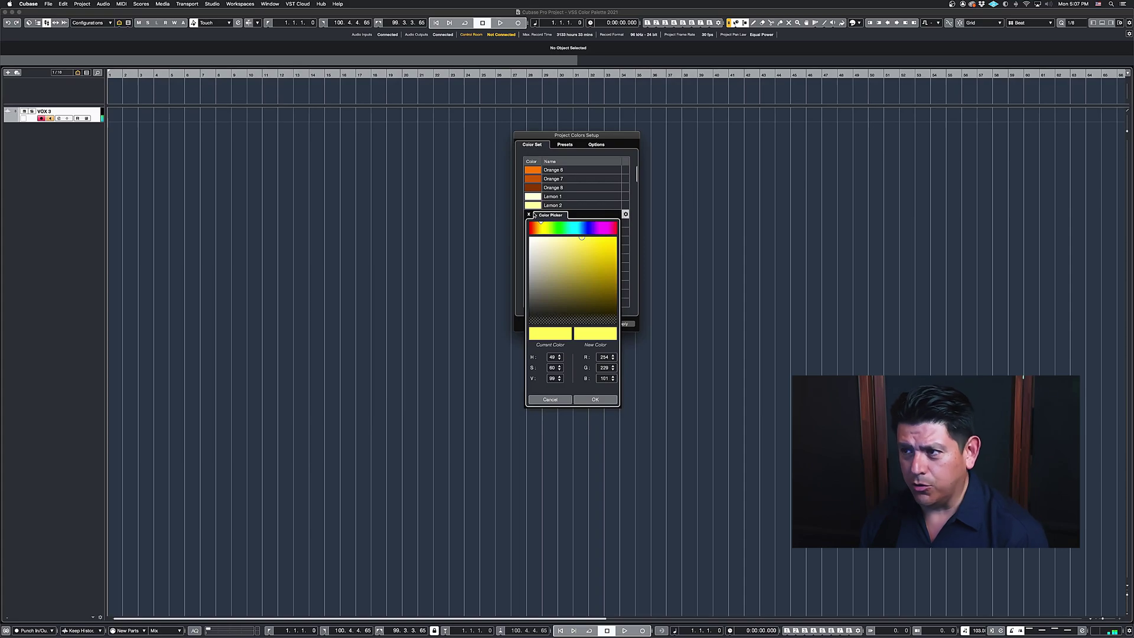
{"action": "left_click", "coordinate": [522, 218]}
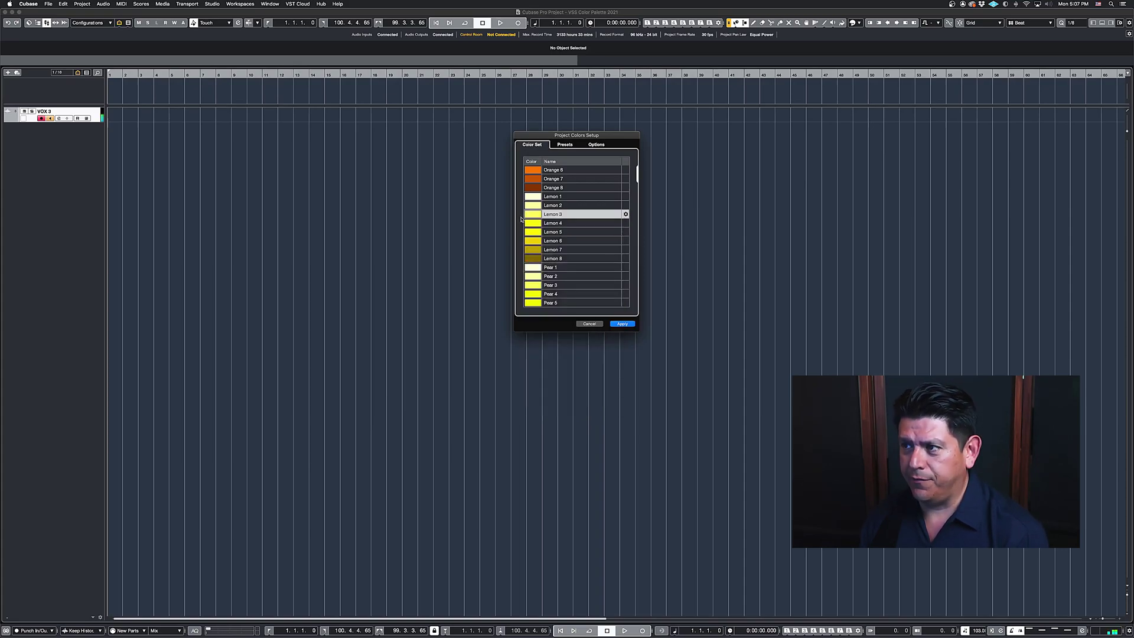
{"action": "left_click", "coordinate": [535, 223]}
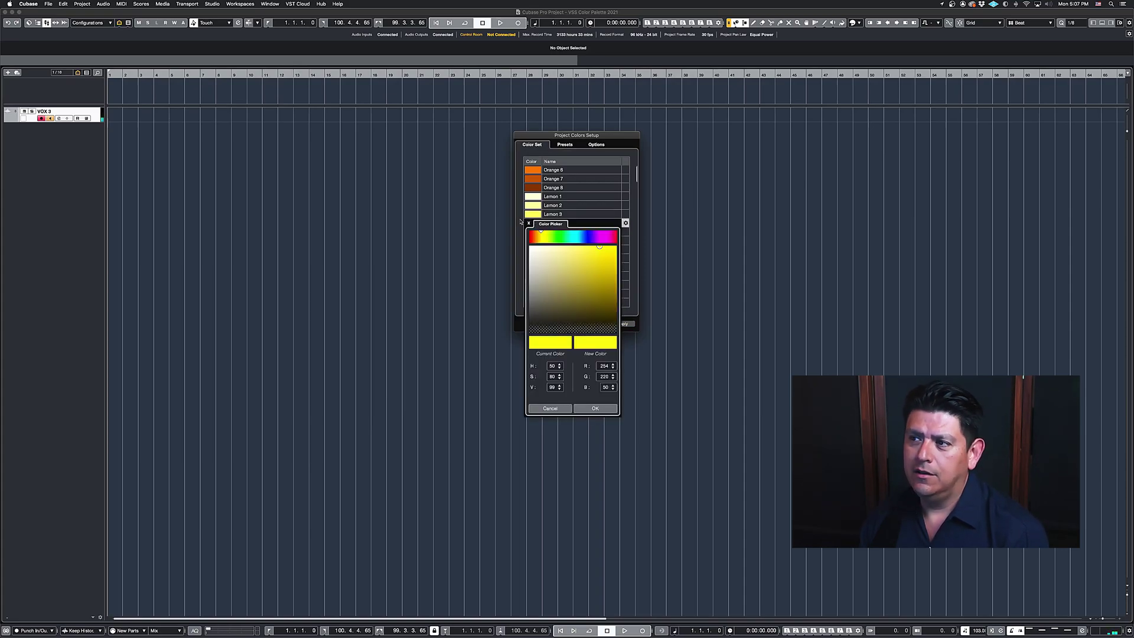
{"action": "left_click", "coordinate": [521, 221]}
Darken Lemon 5 through Lemon 8 down to dark olive yellow.
{"action": "left_click", "coordinate": [534, 232]}
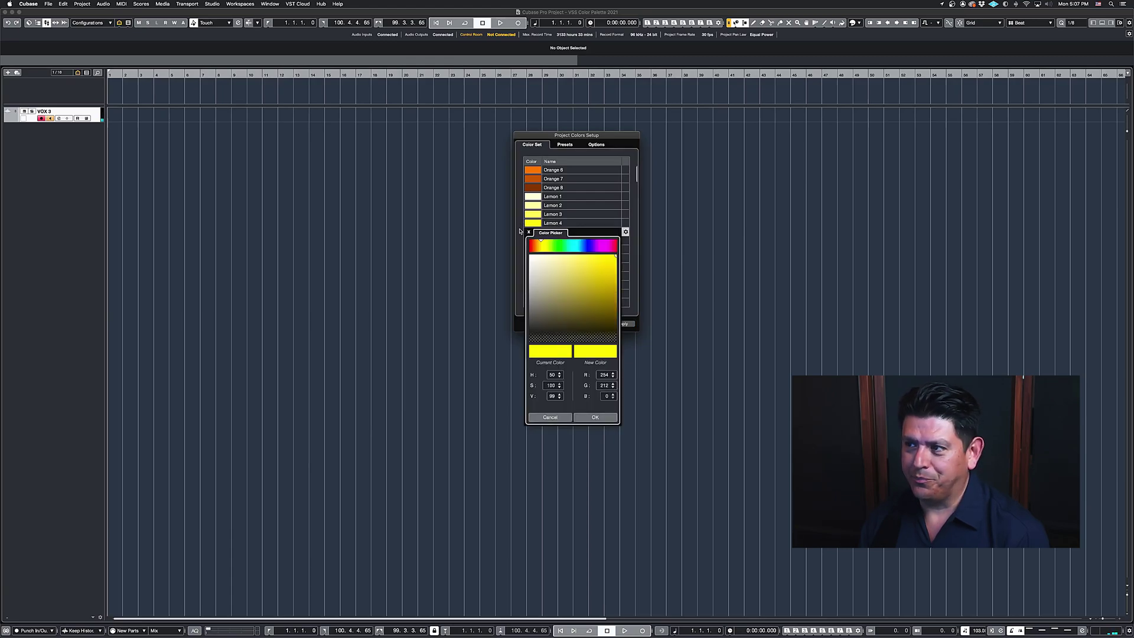
{"action": "left_click", "coordinate": [520, 230]}
{"action": "left_click", "coordinate": [534, 241]}
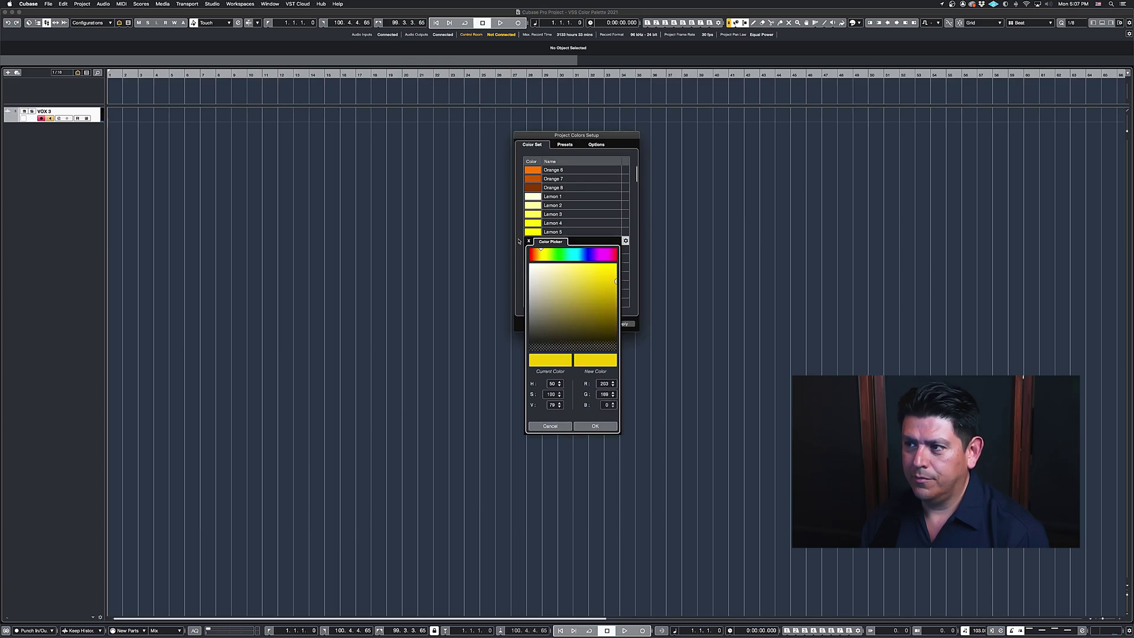
{"action": "left_click", "coordinate": [519, 241]}
{"action": "left_click", "coordinate": [533, 250]}
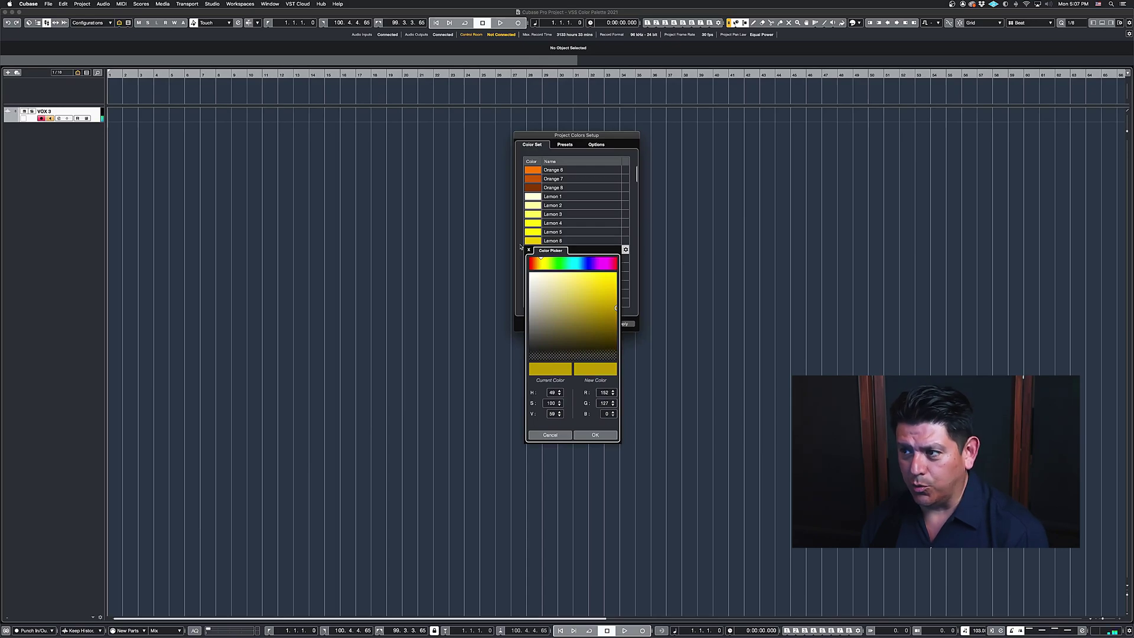
{"action": "left_click", "coordinate": [520, 247]}
{"action": "left_click", "coordinate": [534, 259]}
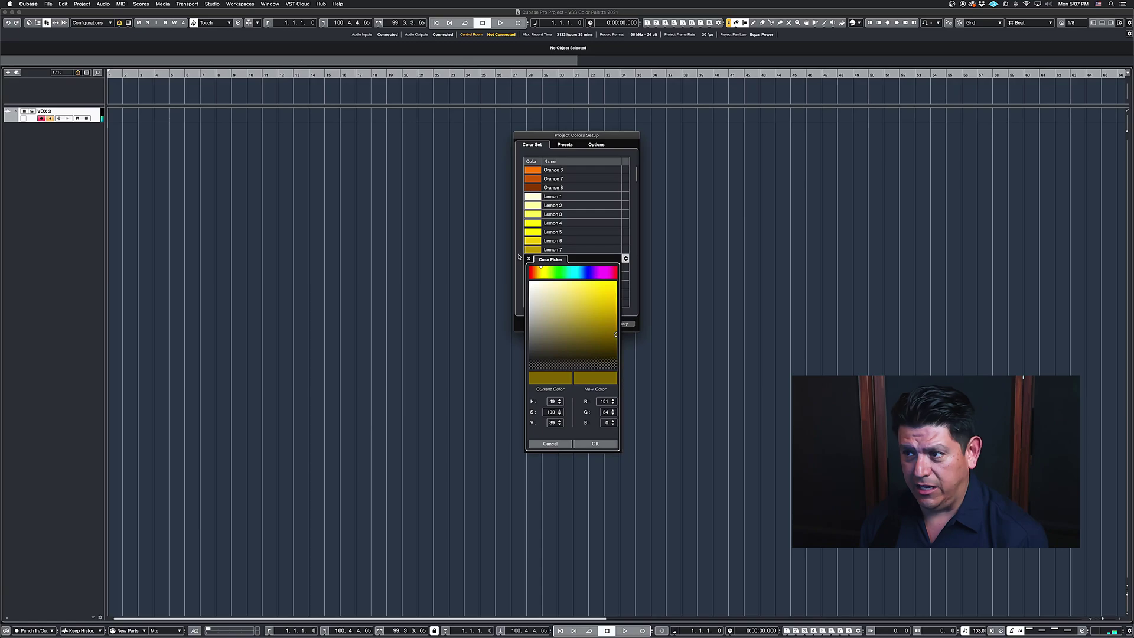
{"action": "left_click", "coordinate": [519, 256]}
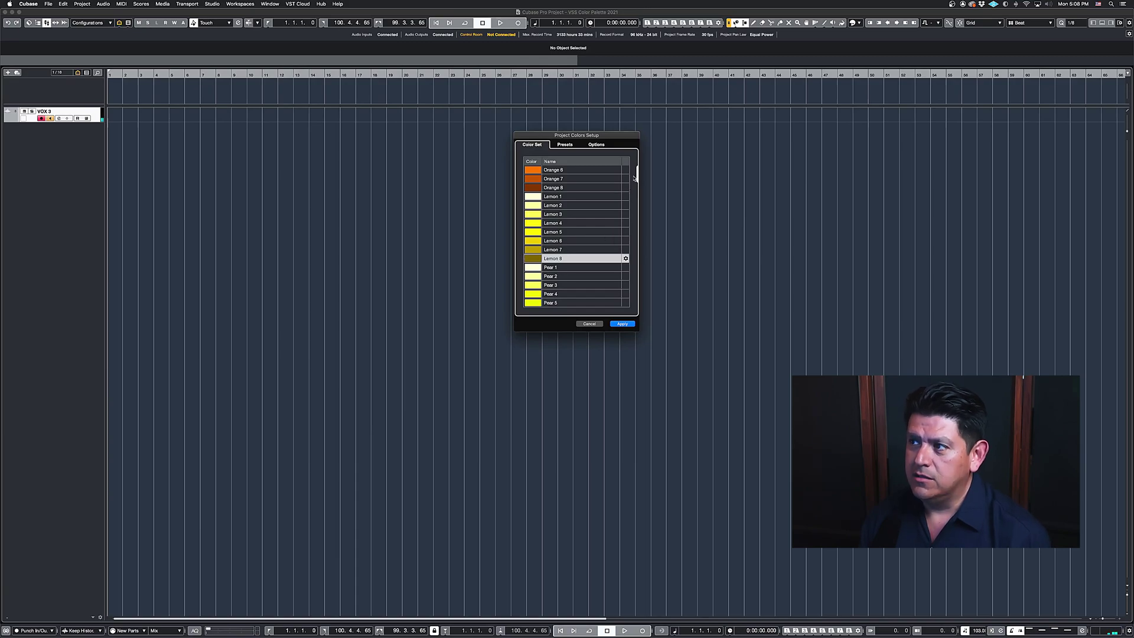
Set Pear 1 to Pear 4, starting from pale cream.
{"action": "left_click_drag", "start_coordinate": [638, 174], "coordinate": [636, 183]}
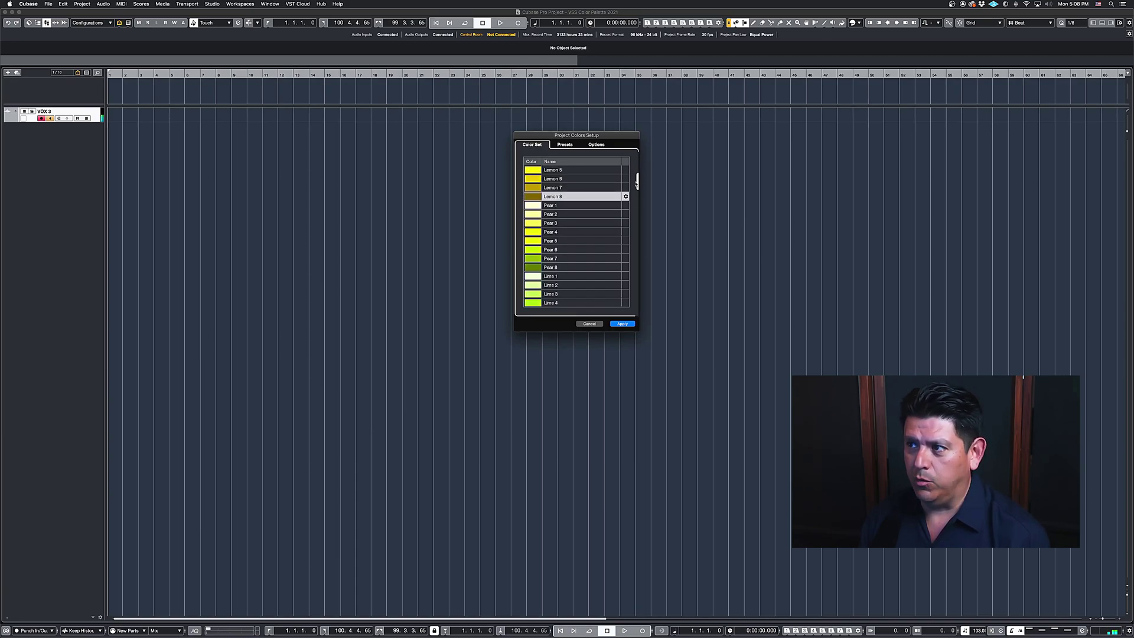
{"action": "left_click", "coordinate": [535, 205]}
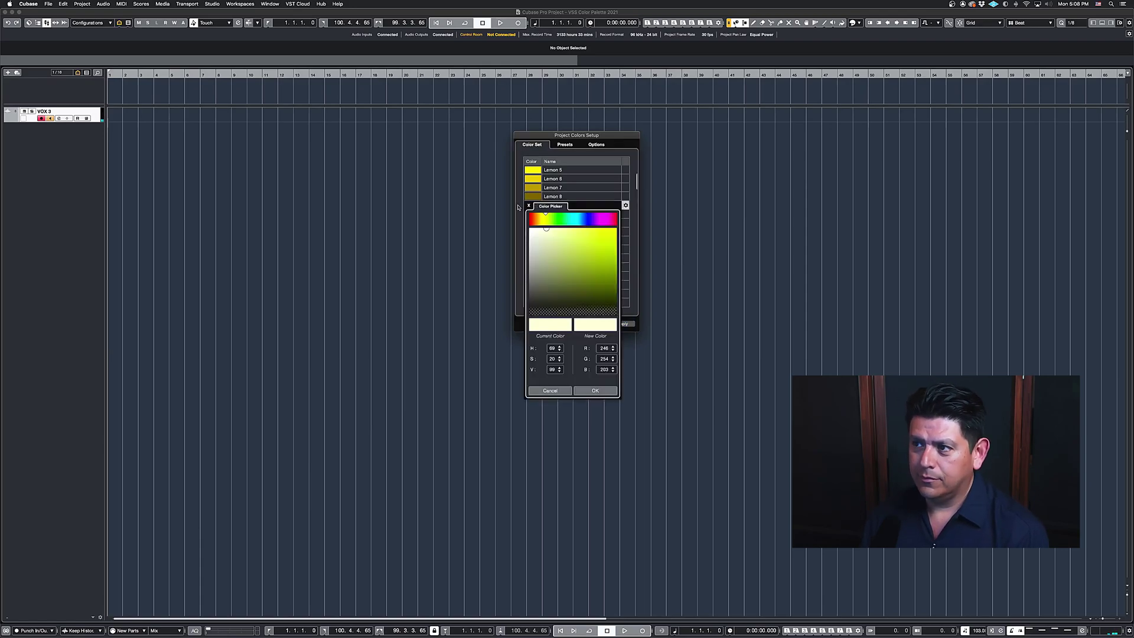
{"action": "left_click", "coordinate": [518, 206]}
{"action": "left_click", "coordinate": [534, 214]}
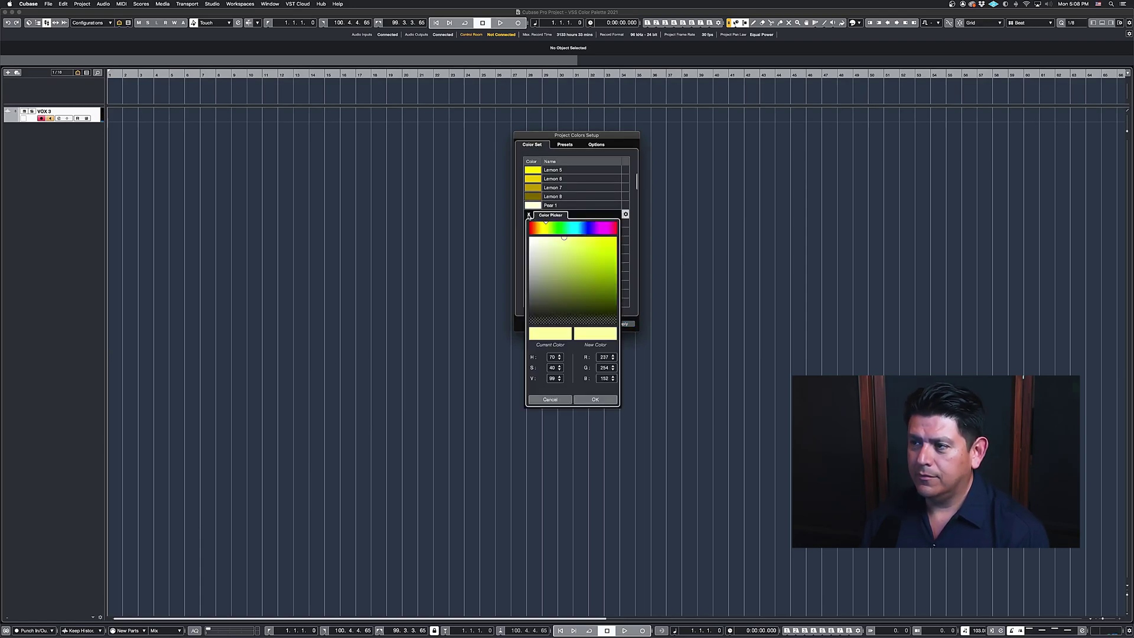
{"action": "left_click", "coordinate": [528, 215]}
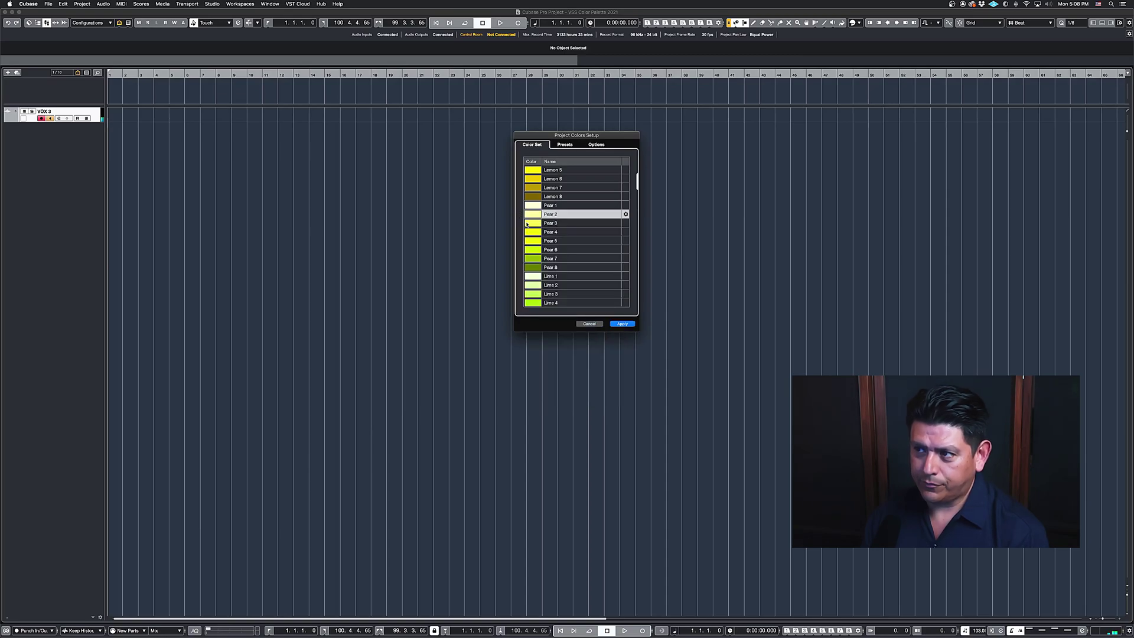
{"action": "left_click", "coordinate": [531, 224]}
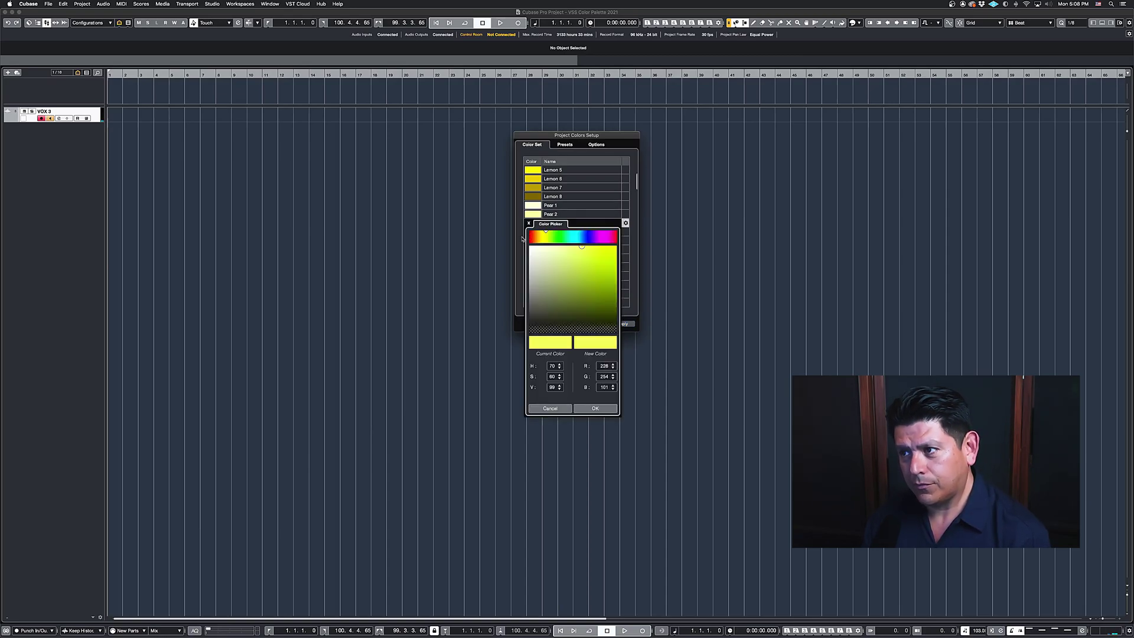
{"action": "left_click", "coordinate": [520, 239]}
{"action": "left_click", "coordinate": [537, 234]}
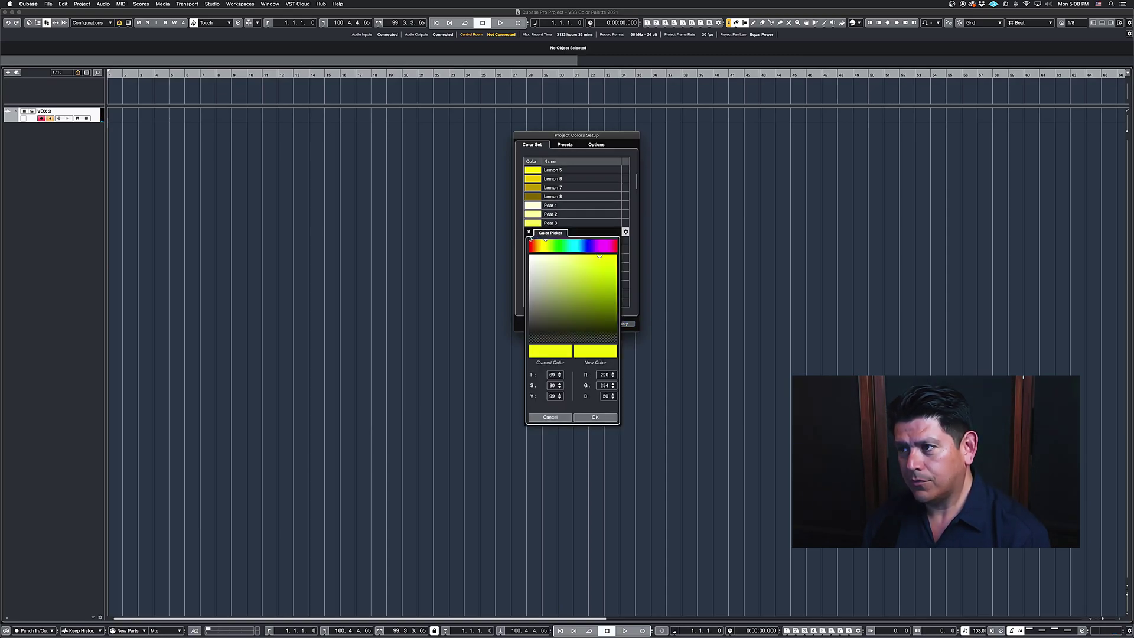
{"action": "left_click", "coordinate": [521, 237]}
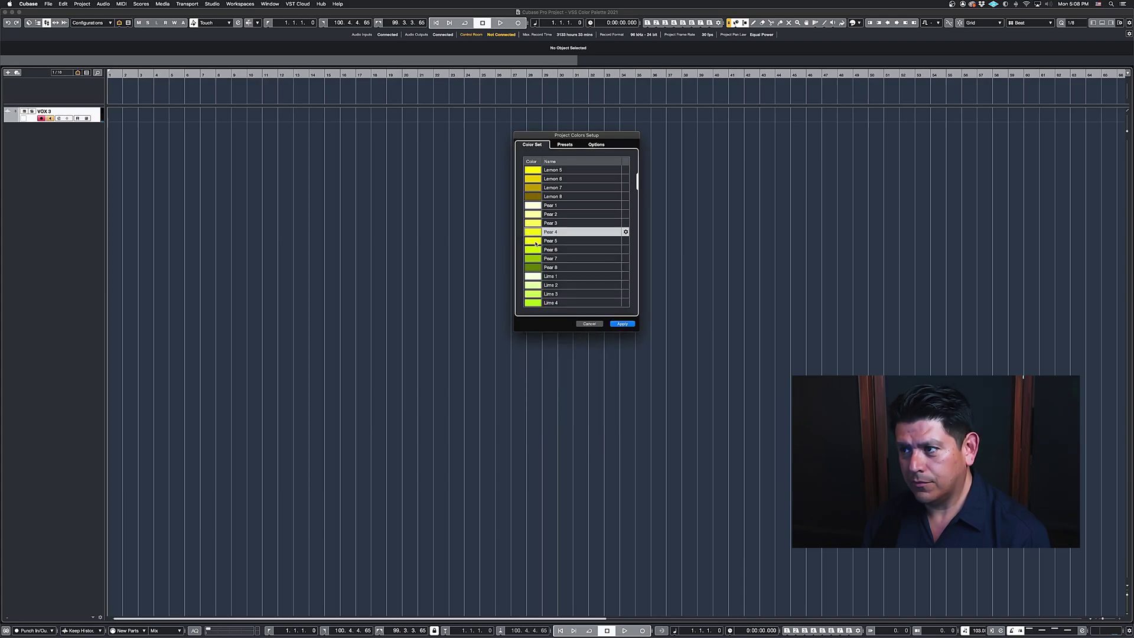
Darken Pear 5 through Pear 8 down to dark olive green.
{"action": "left_click", "coordinate": [533, 242]}
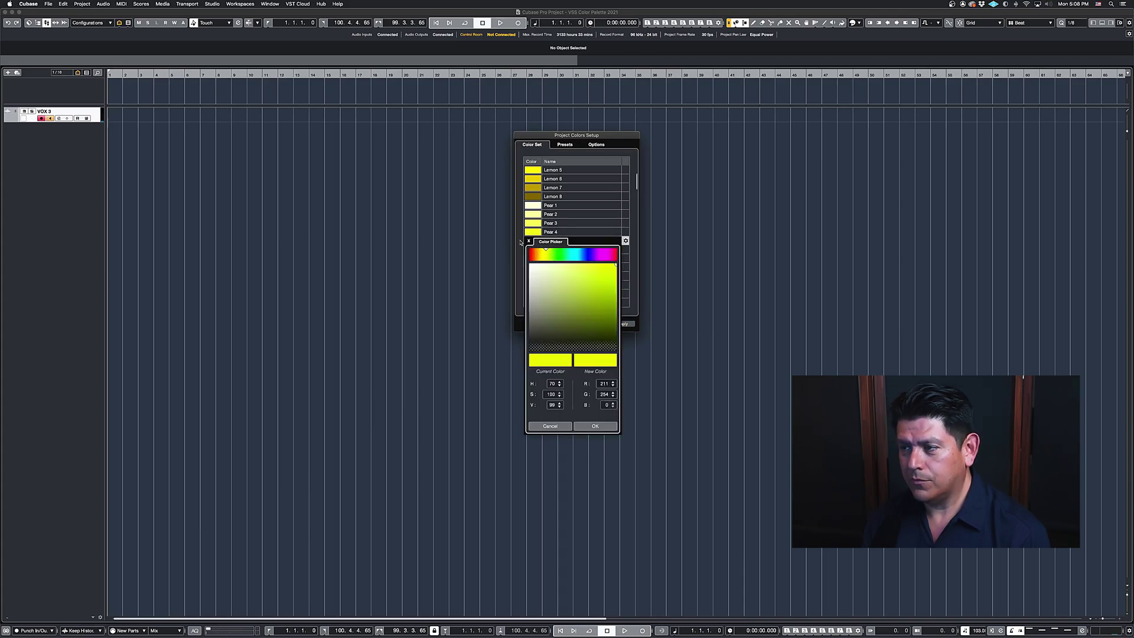
{"action": "left_click", "coordinate": [520, 242]}
{"action": "left_click", "coordinate": [533, 250]}
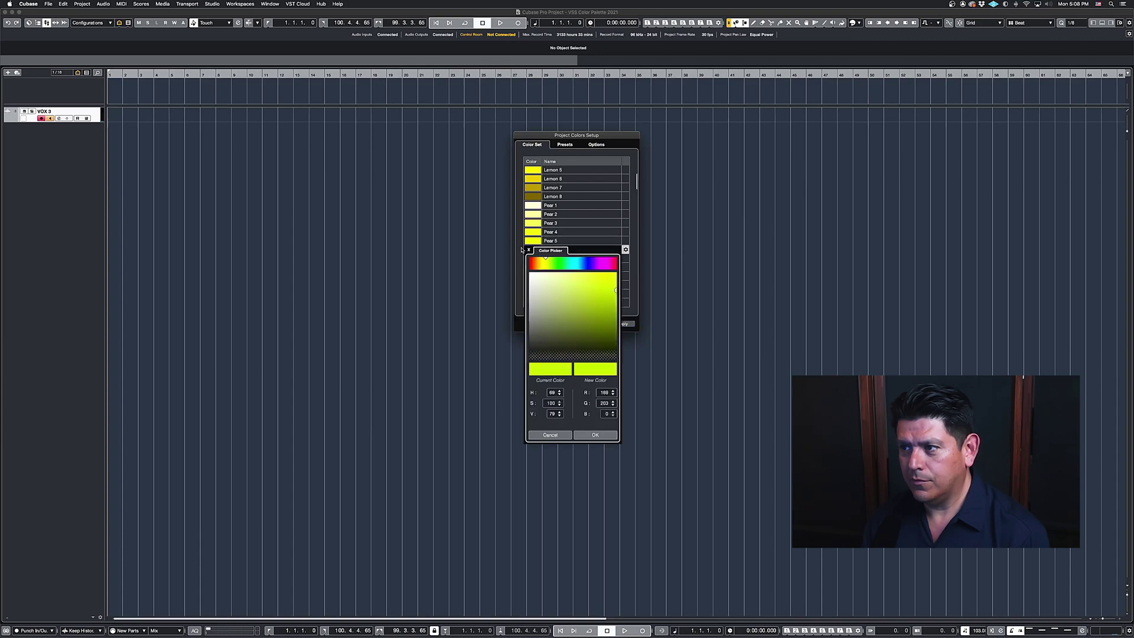
{"action": "left_click", "coordinate": [520, 249]}
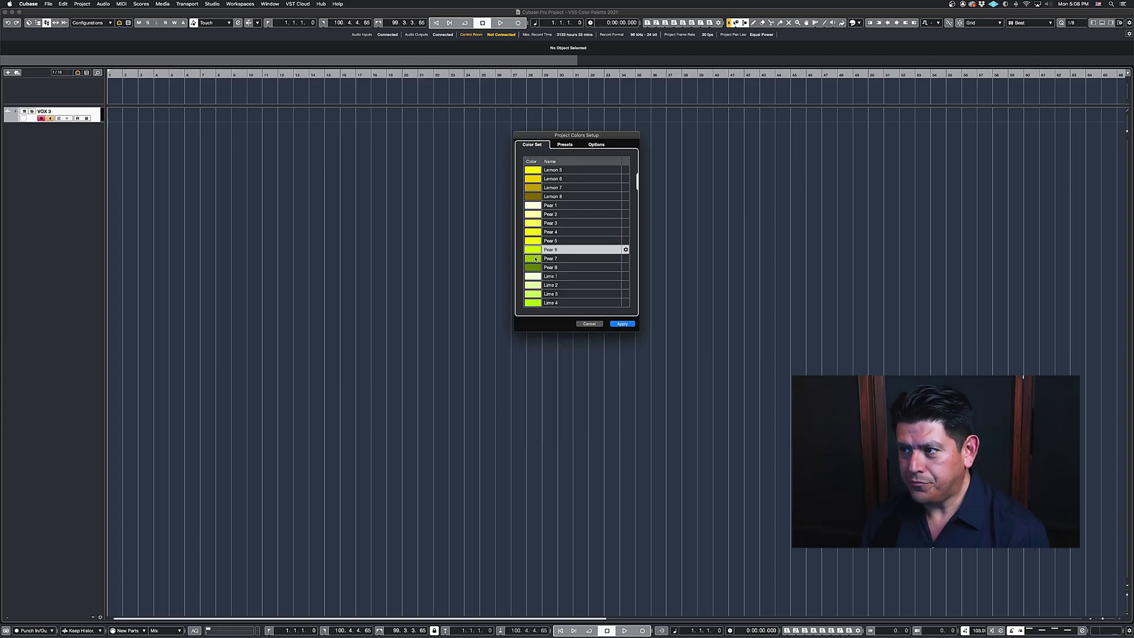
{"action": "left_click", "coordinate": [534, 259]}
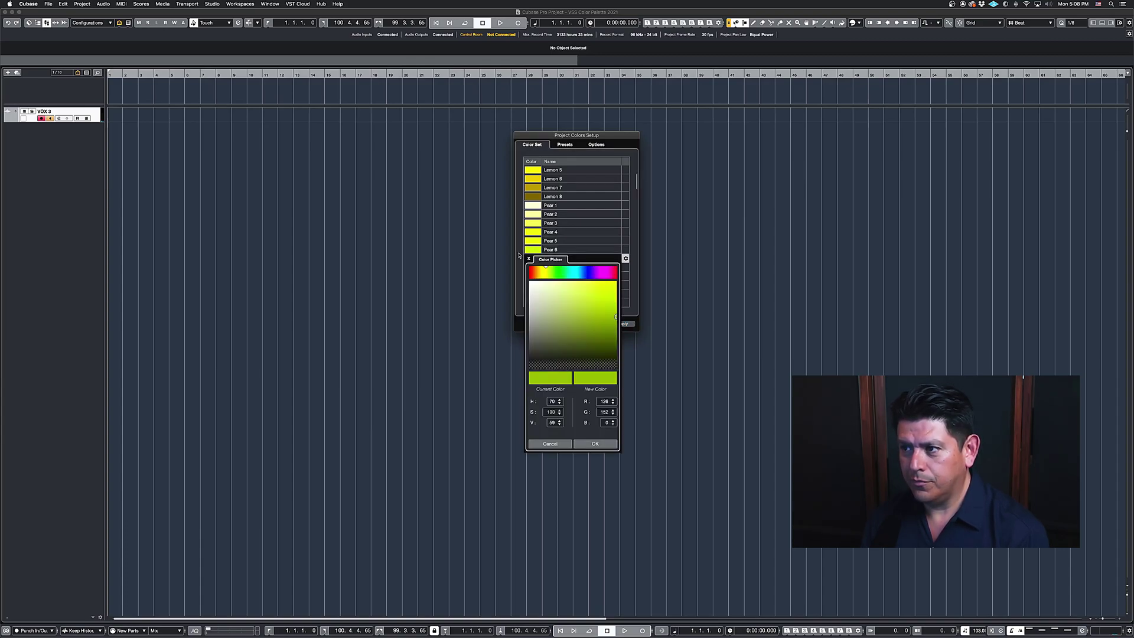
{"action": "left_click", "coordinate": [519, 256]}
{"action": "left_click", "coordinate": [537, 268]}
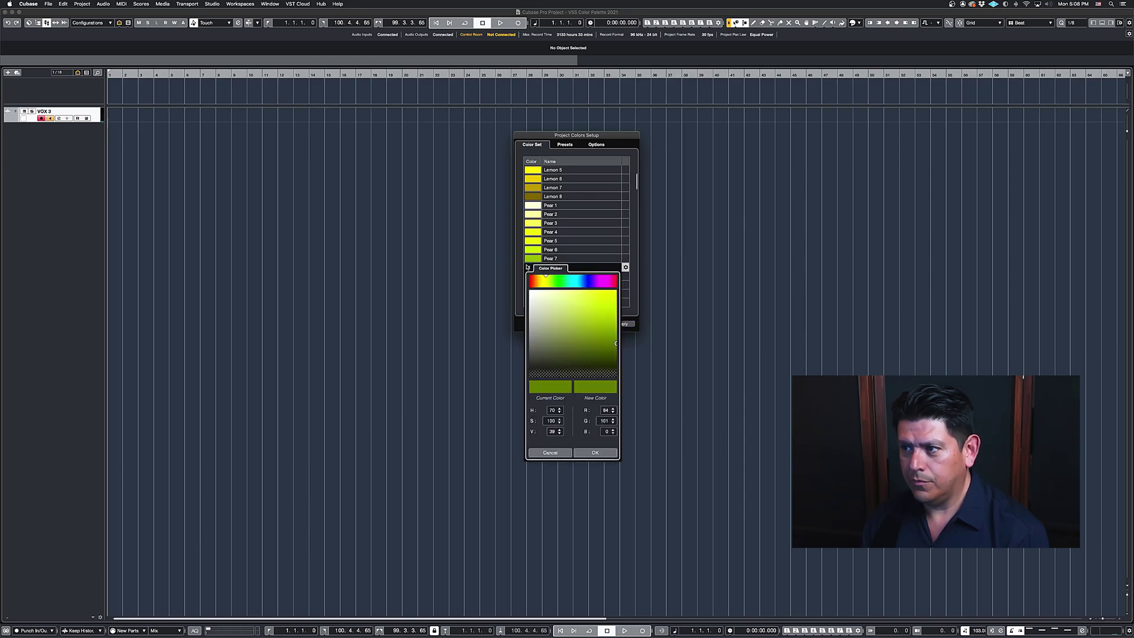
{"action": "left_click", "coordinate": [519, 262]}
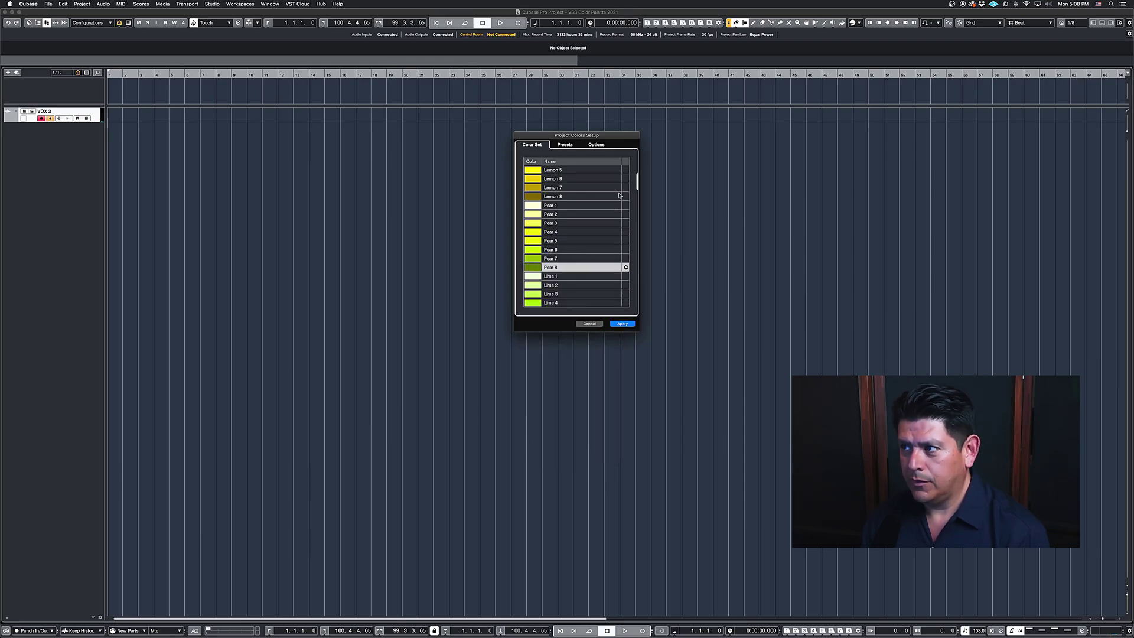
Adjust the Lime 1 through Lime 5 shades, starting from pale cream.
{"action": "scroll", "coordinate": [634, 183], "scroll_direction": "down", "scroll_amount": 5}
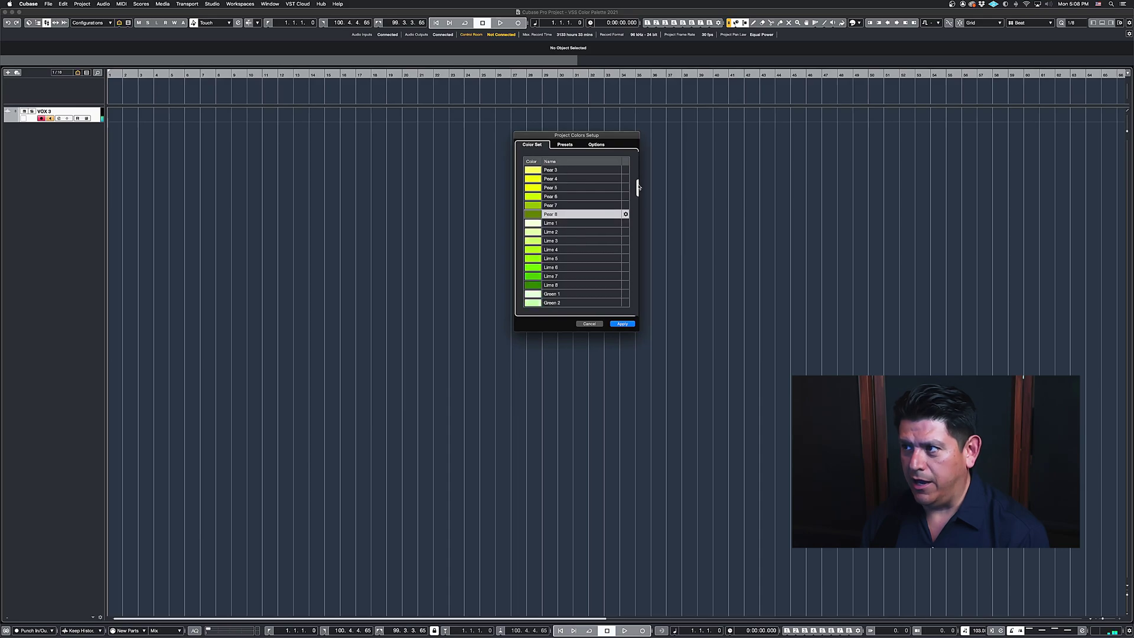
{"action": "left_click_drag", "start_coordinate": [637, 192], "coordinate": [637, 190]}
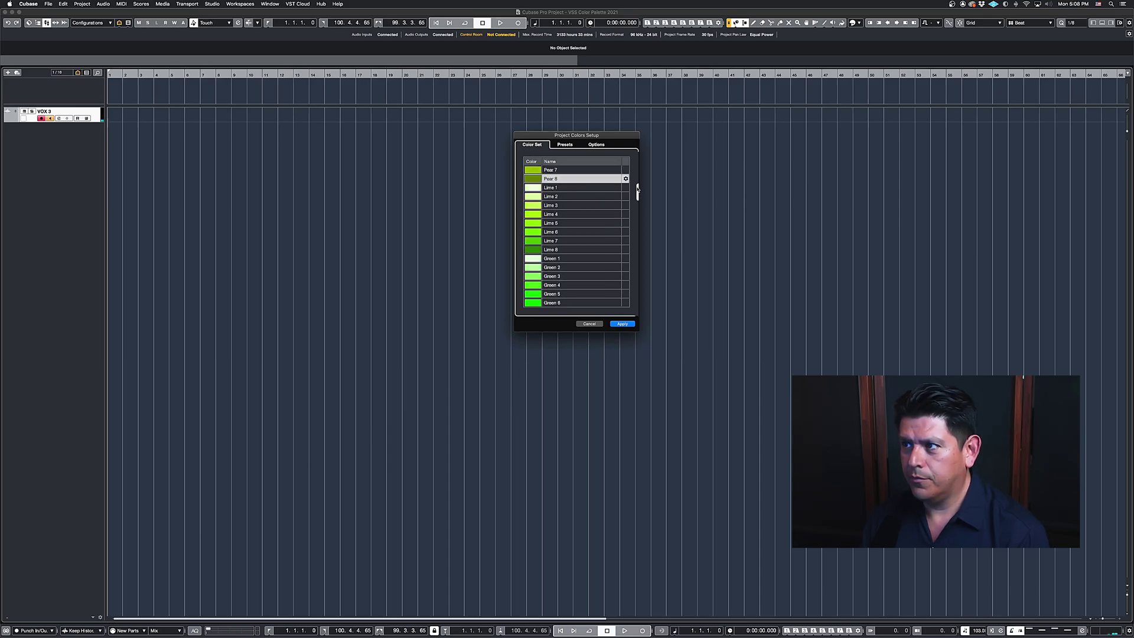
{"action": "left_click", "coordinate": [533, 188]}
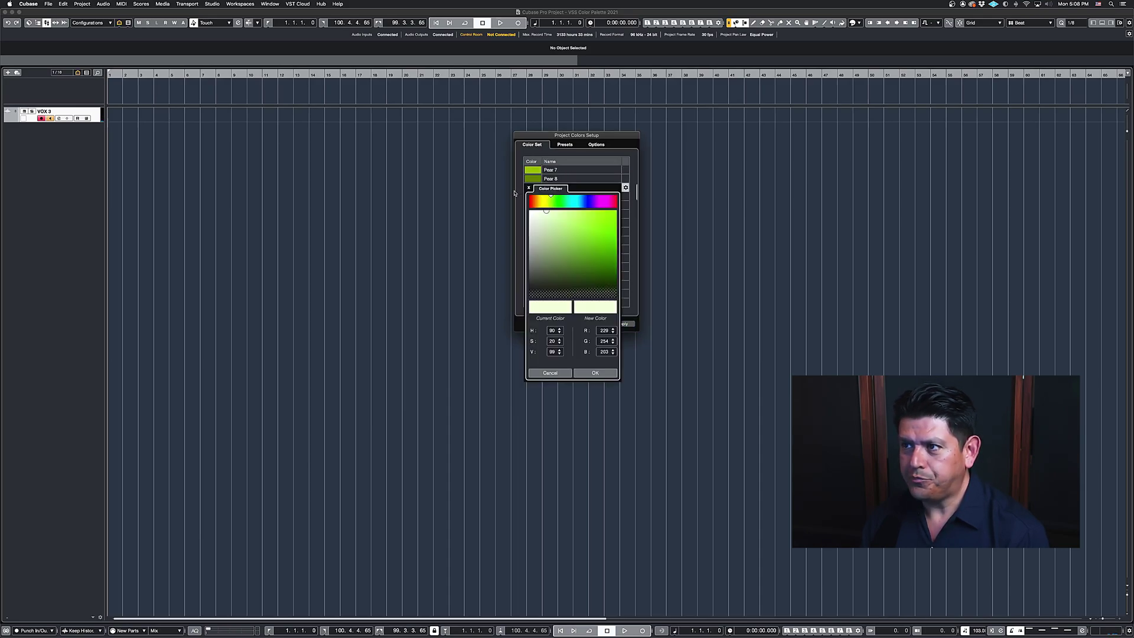
{"action": "left_click", "coordinate": [517, 194]}
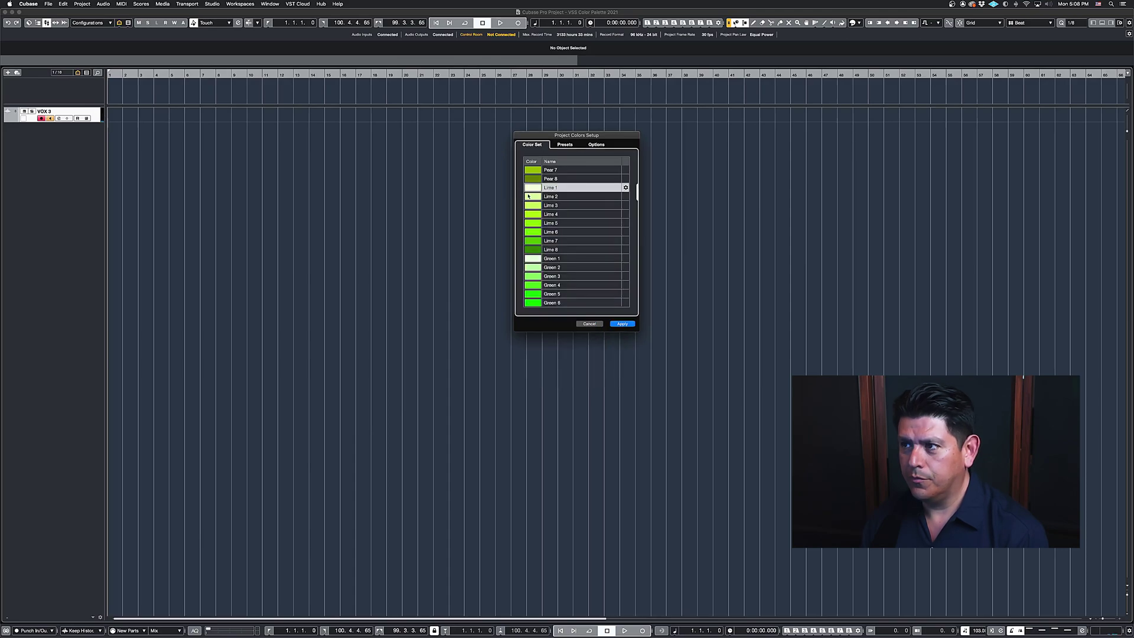
{"action": "left_click", "coordinate": [535, 196]}
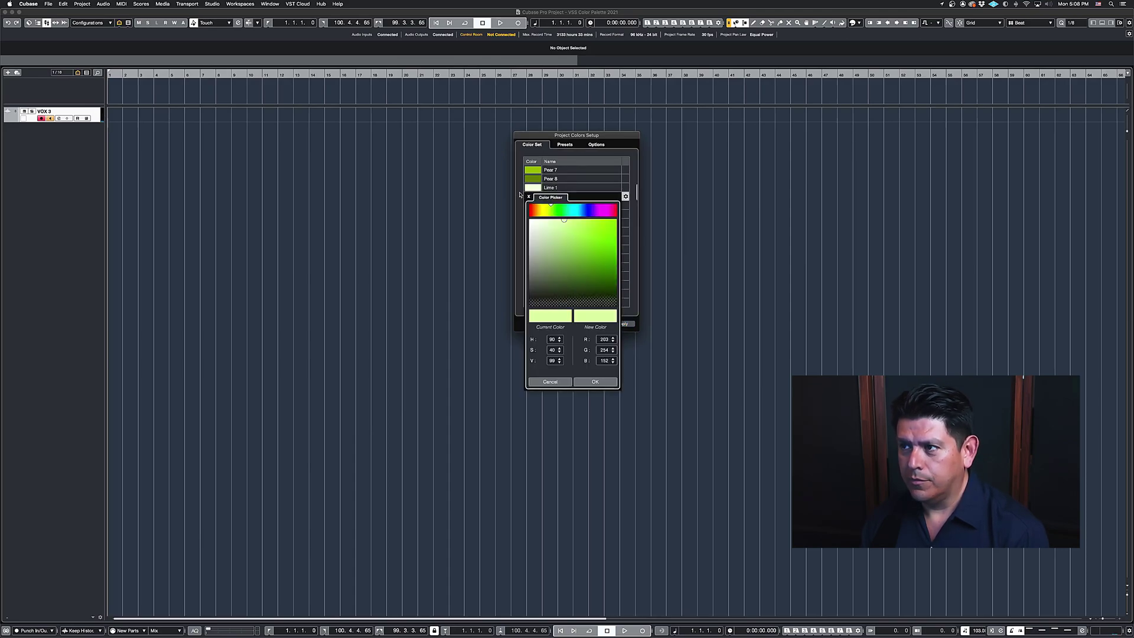
{"action": "left_click", "coordinate": [519, 195]}
{"action": "left_click", "coordinate": [539, 207]}
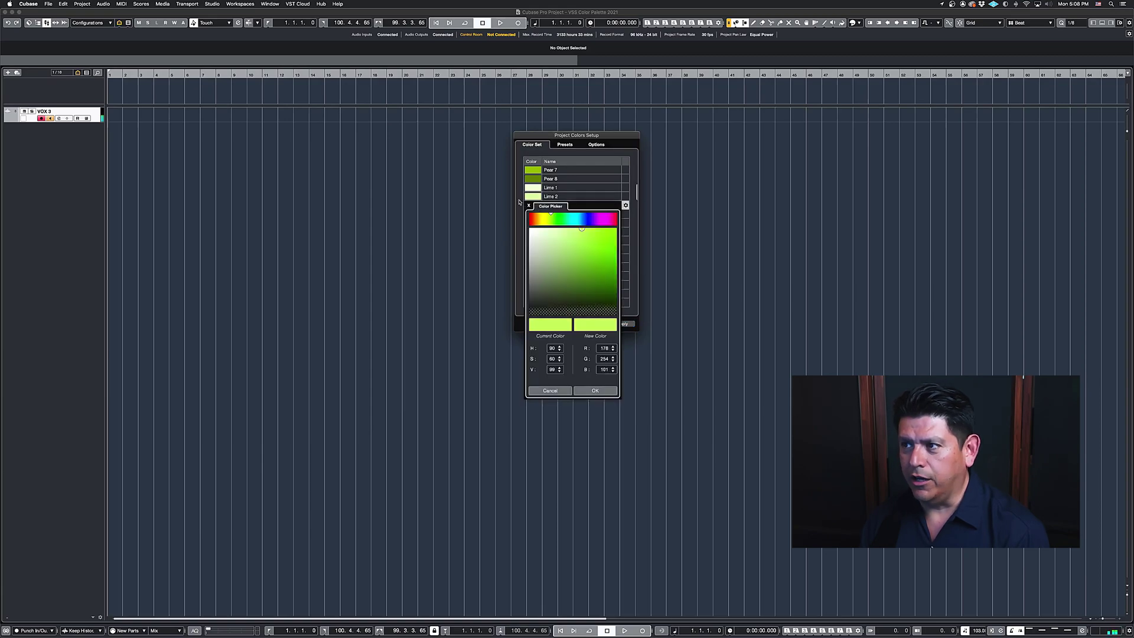
{"action": "left_click", "coordinate": [519, 202]}
{"action": "left_click", "coordinate": [534, 215]}
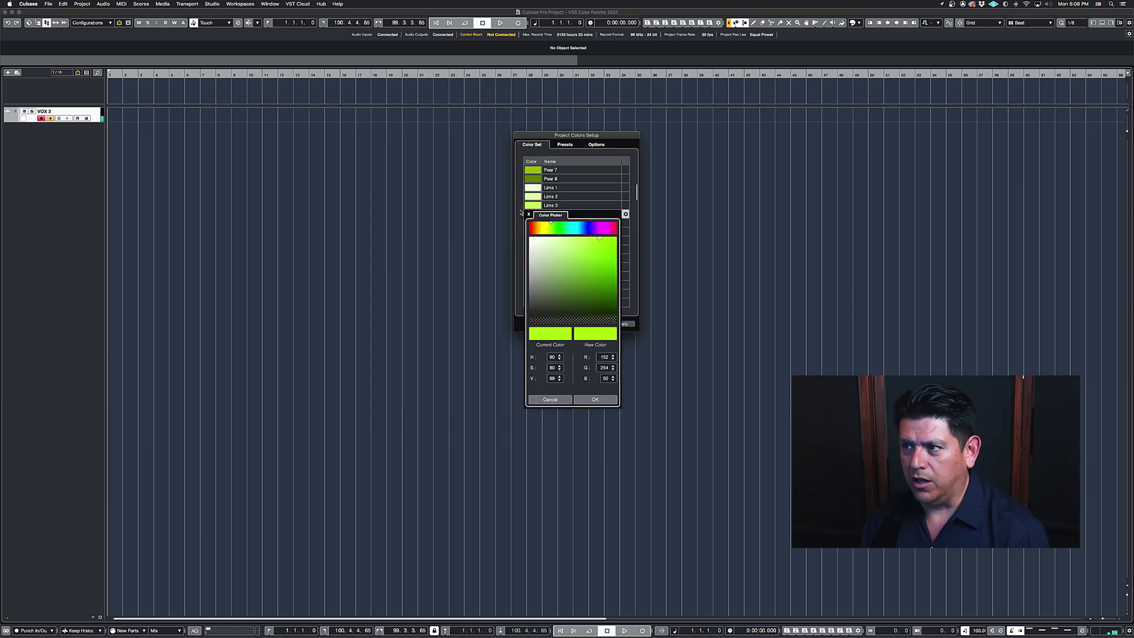
{"action": "left_click", "coordinate": [520, 212]}
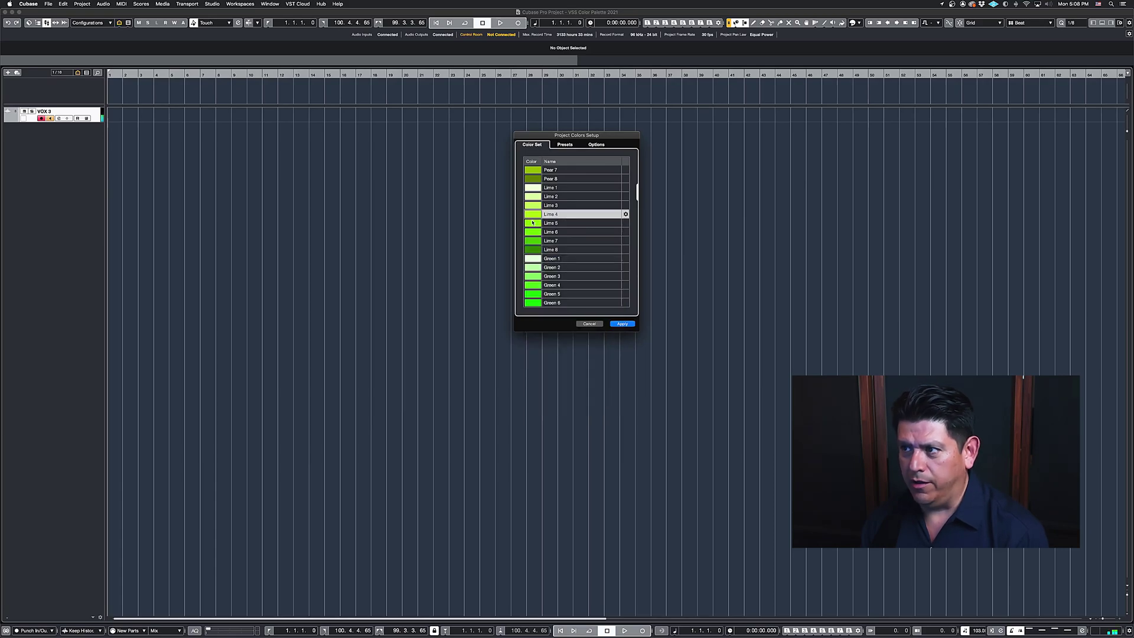
{"action": "left_click", "coordinate": [534, 223]}
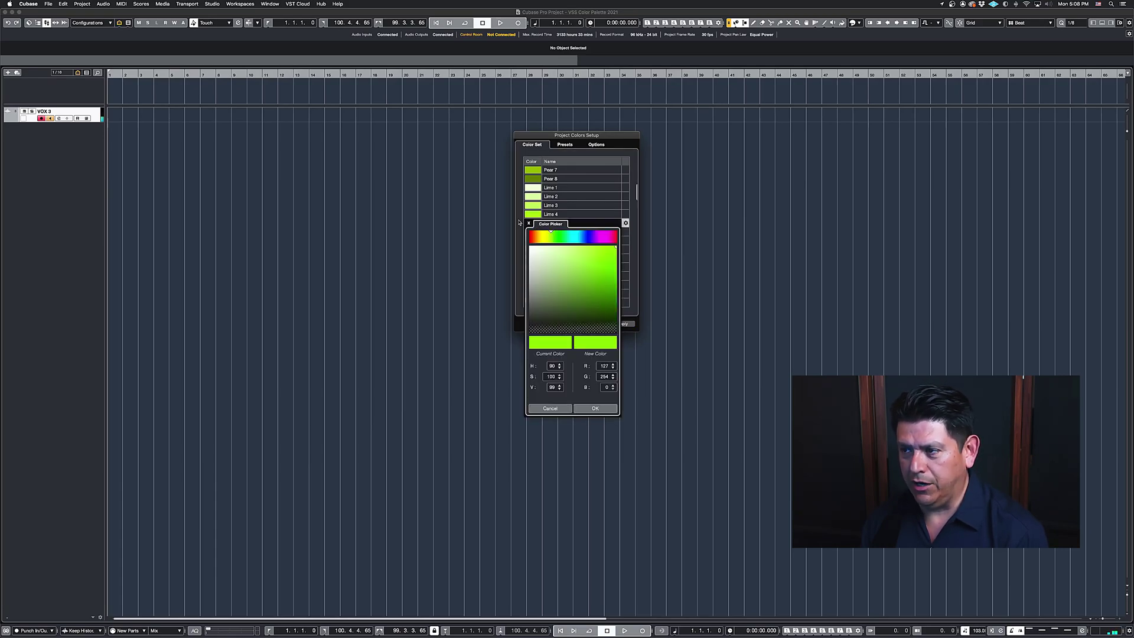
{"action": "left_click", "coordinate": [519, 222]}
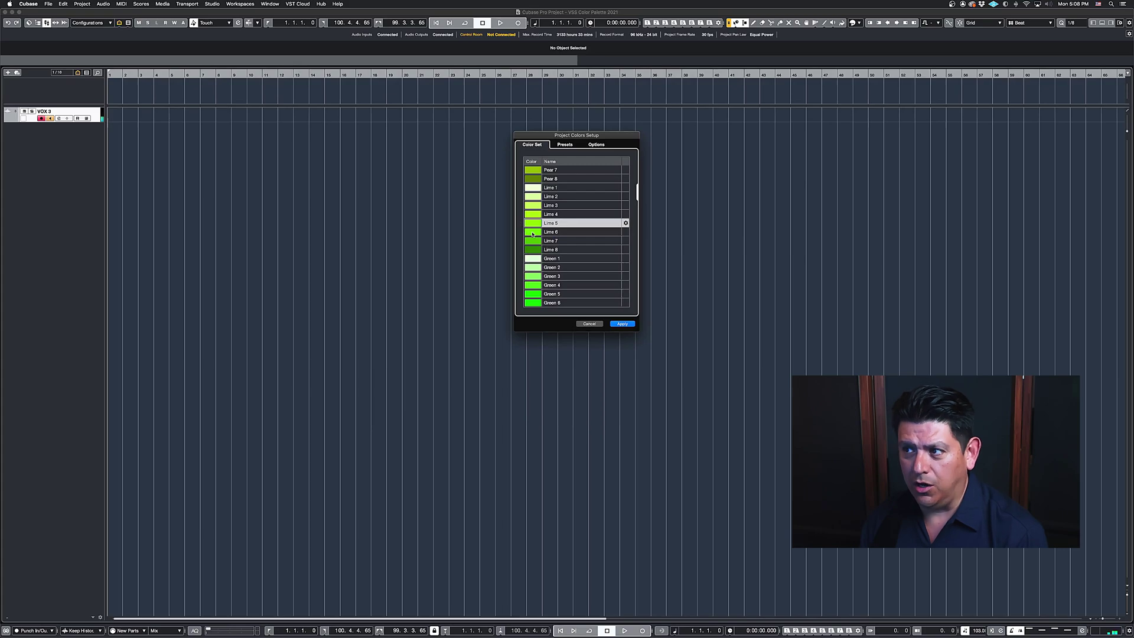
Set Lime 6, 7 and 8 to brightness 79, 59 and 39.
{"action": "left_click", "coordinate": [531, 231]}
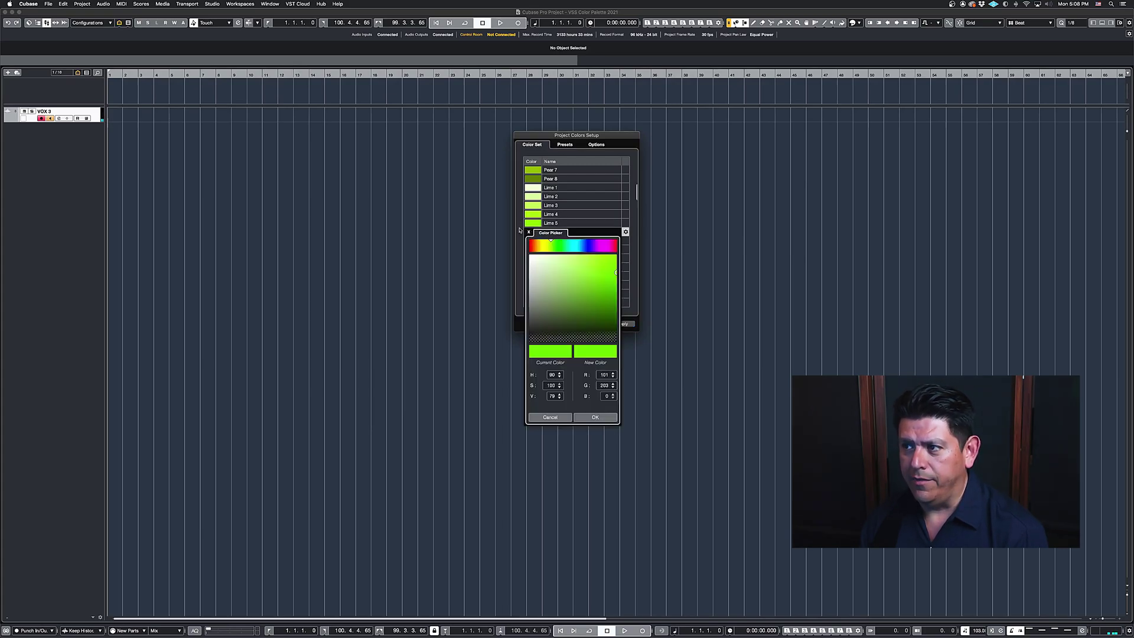
{"action": "left_click", "coordinate": [519, 230]}
{"action": "left_click", "coordinate": [533, 240]}
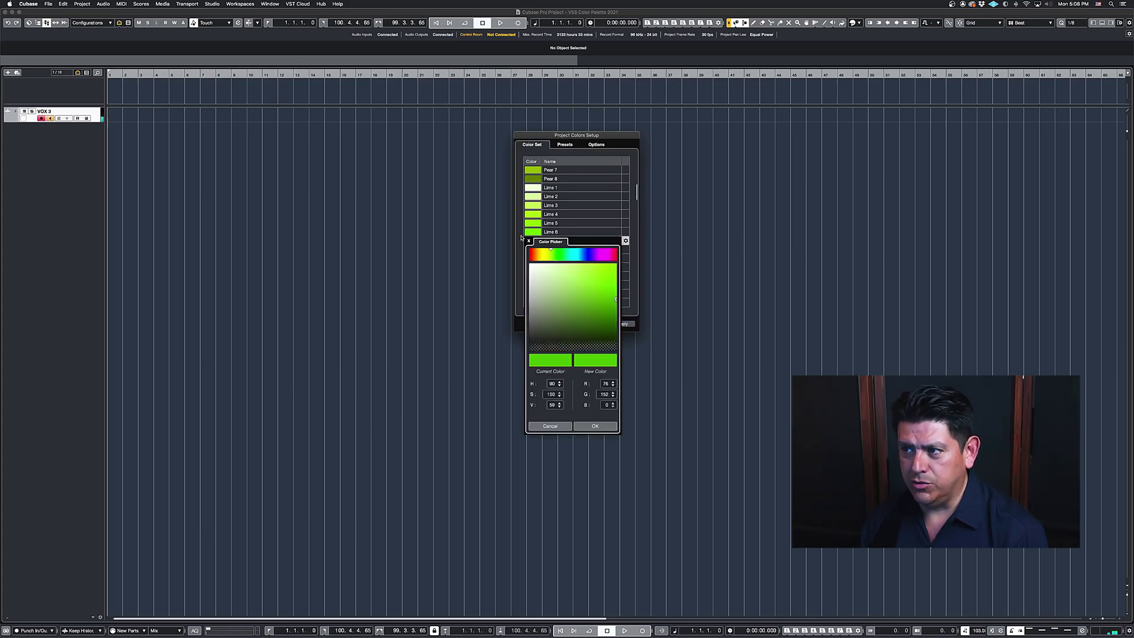
{"action": "left_click", "coordinate": [519, 238]}
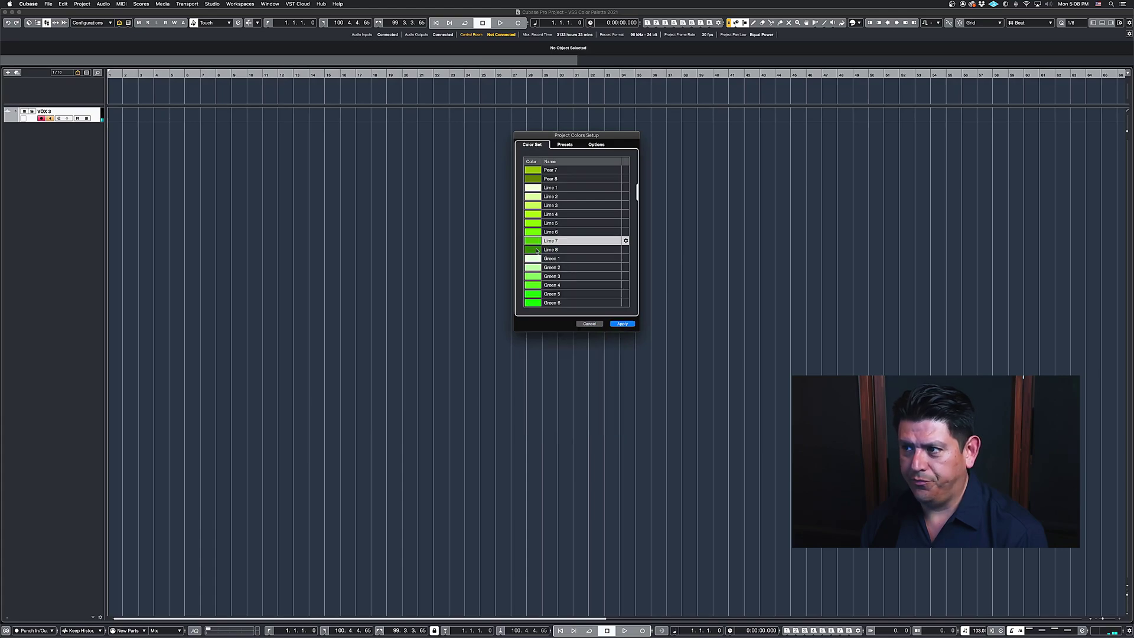
{"action": "left_click", "coordinate": [538, 250]}
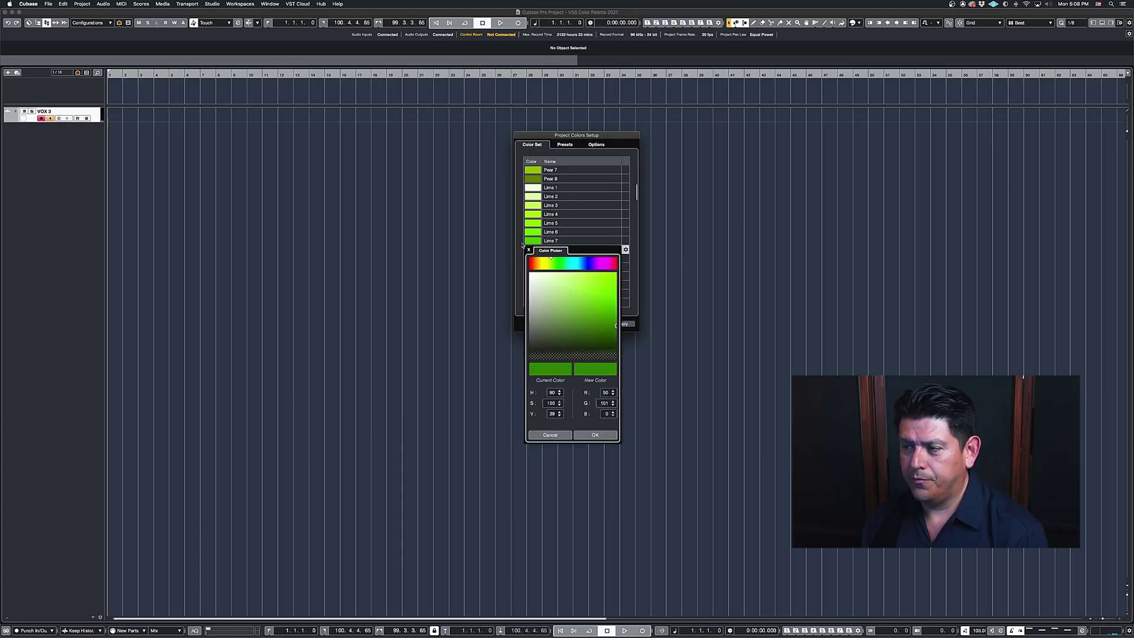
{"action": "left_click", "coordinate": [522, 245]}
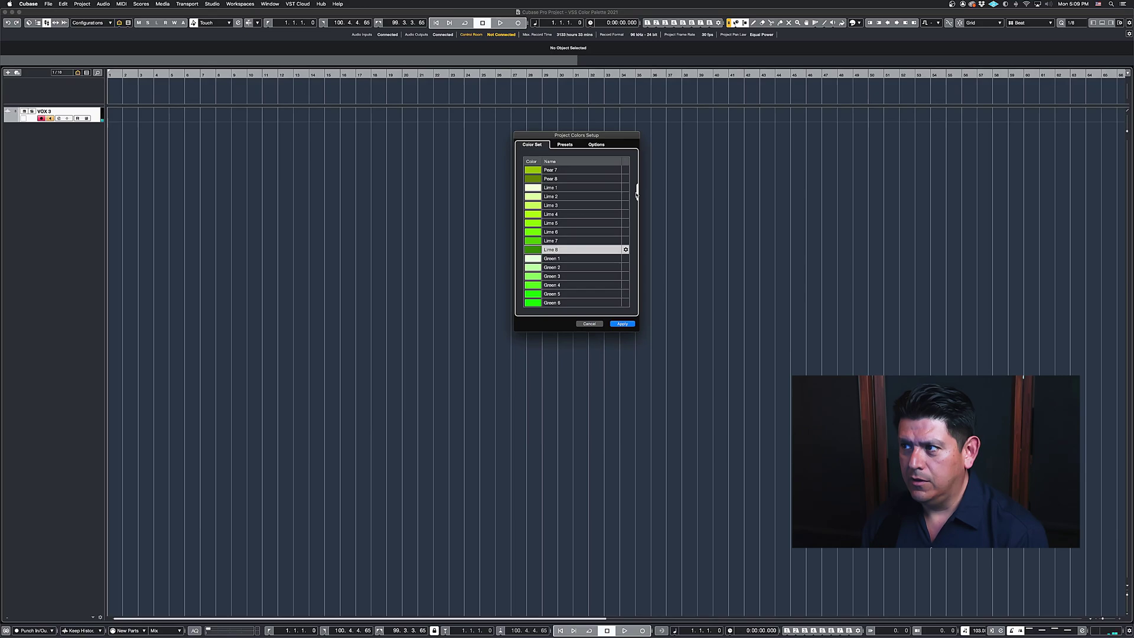
Shade Green 1 through Green 4 from pale cream with steadily rising saturation.
{"action": "left_click_drag", "start_coordinate": [637, 193], "coordinate": [637, 198]}
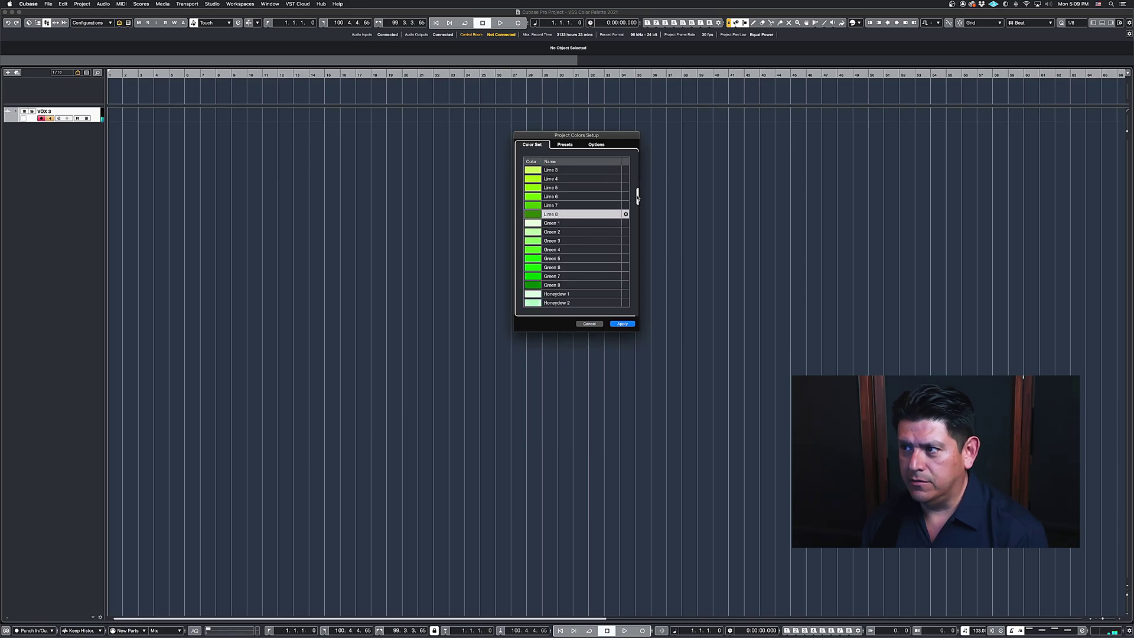
{"action": "left_click", "coordinate": [532, 224]}
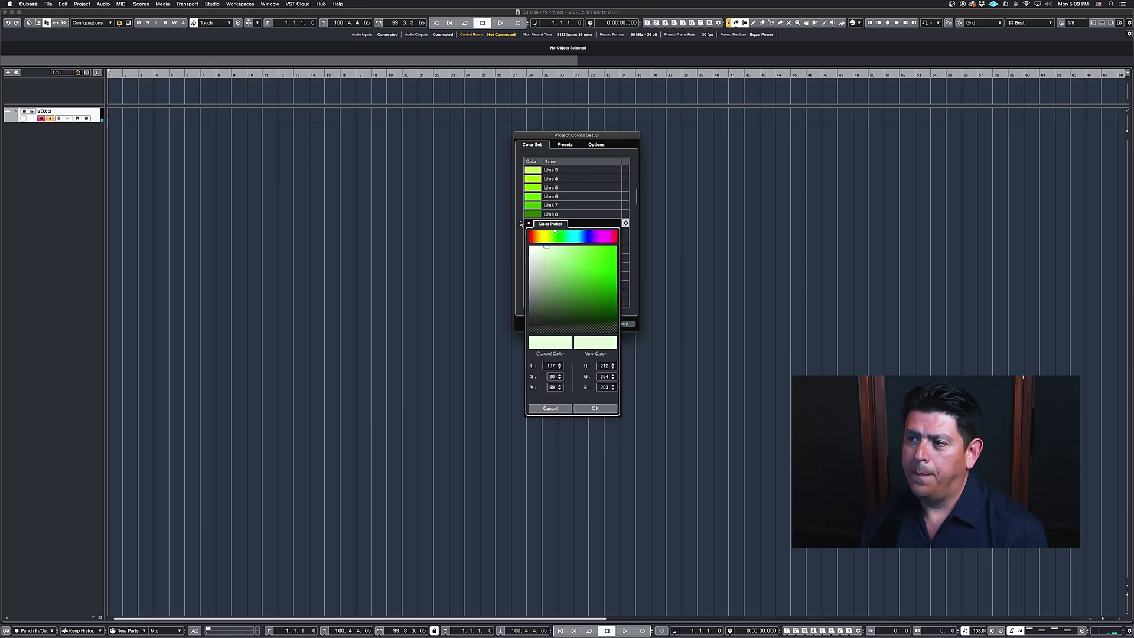
{"action": "left_click", "coordinate": [522, 223]}
{"action": "left_click", "coordinate": [533, 233]}
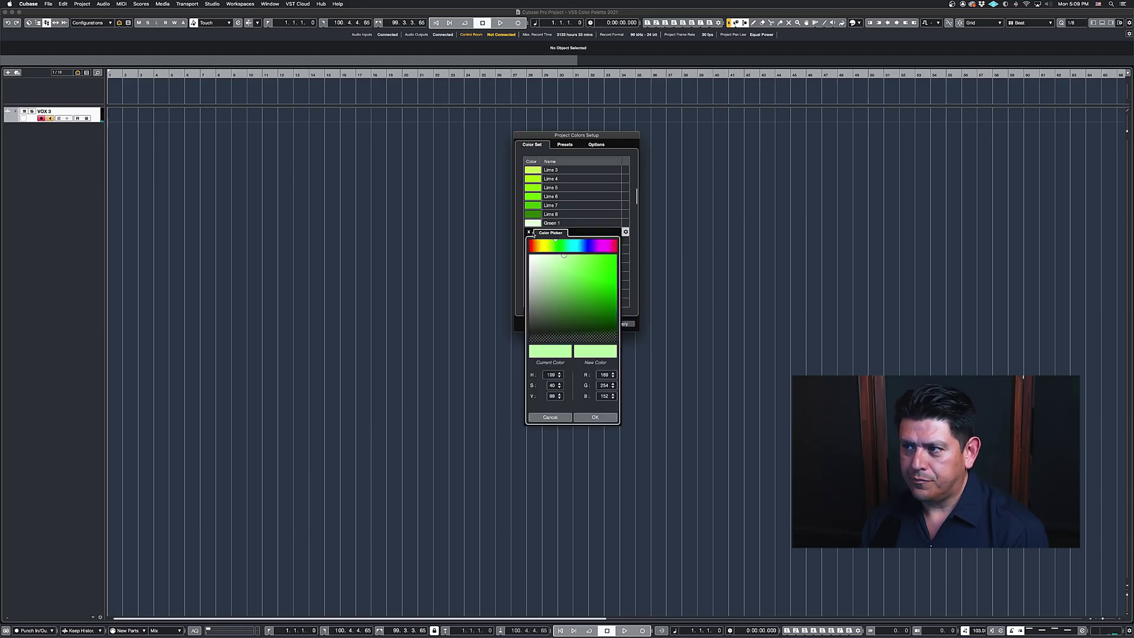
{"action": "left_click", "coordinate": [519, 231]}
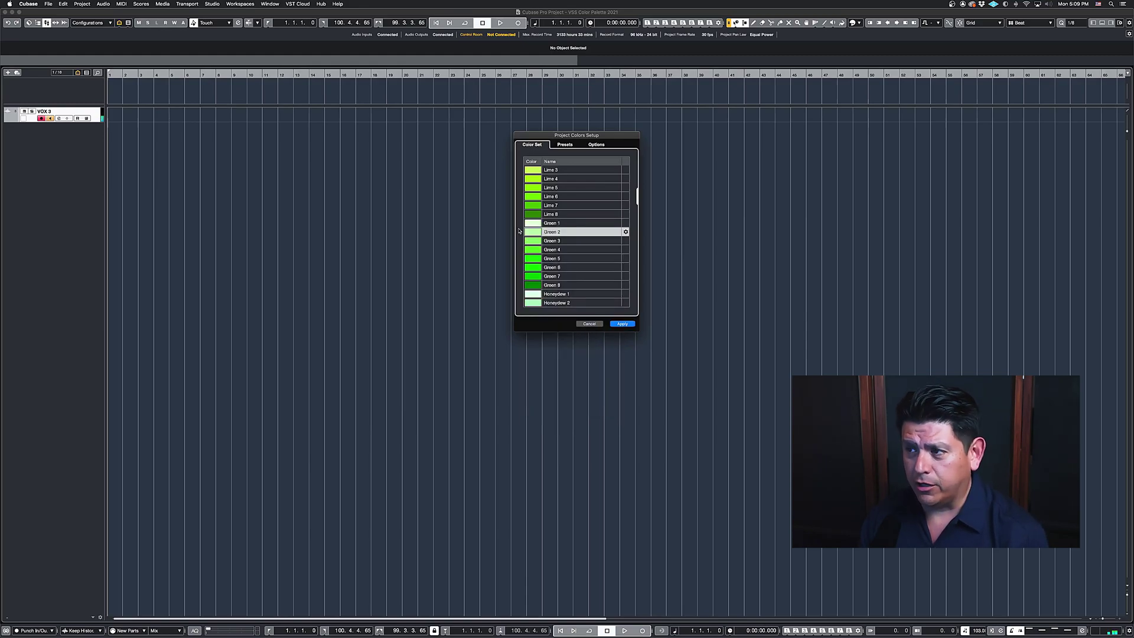
{"action": "left_click", "coordinate": [533, 242]}
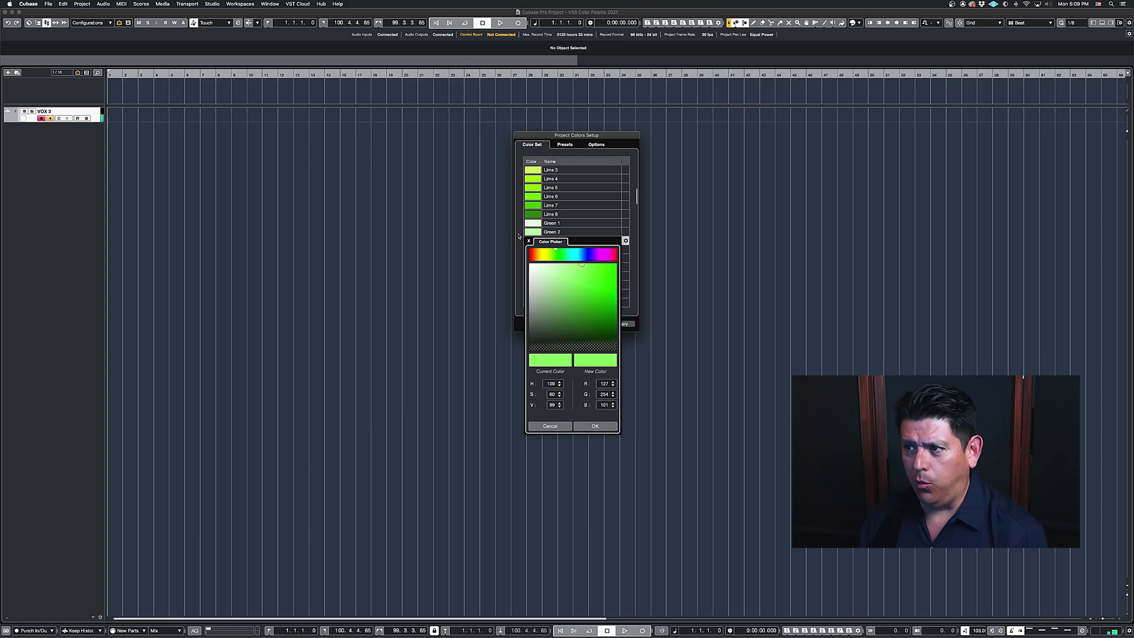
{"action": "left_click", "coordinate": [519, 236]}
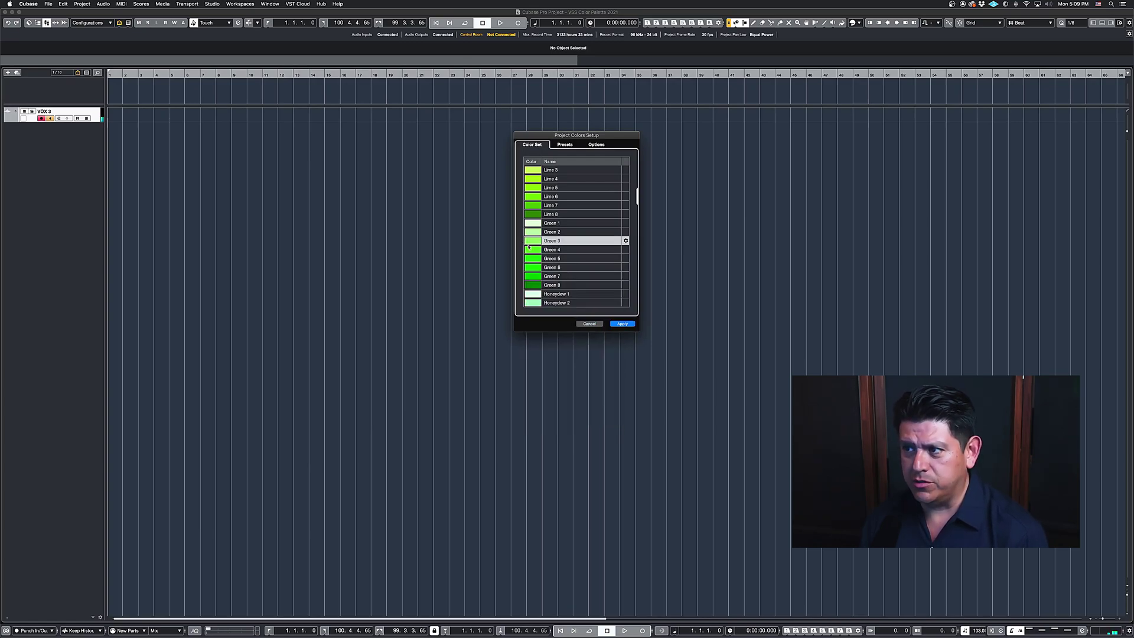
{"action": "left_click", "coordinate": [531, 249]}
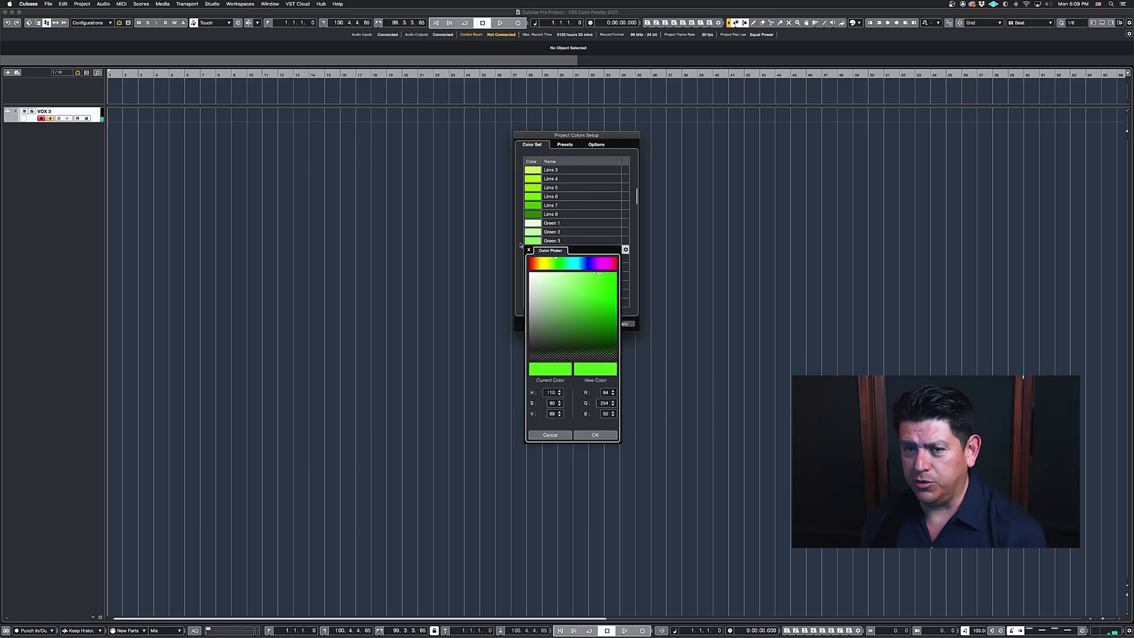
{"action": "left_click", "coordinate": [521, 244]}
Keep Green 5 through Green 8 at full saturation with dropping brightness, ending at dark green.
{"action": "left_click", "coordinate": [533, 259]}
{"action": "left_click", "coordinate": [527, 259]}
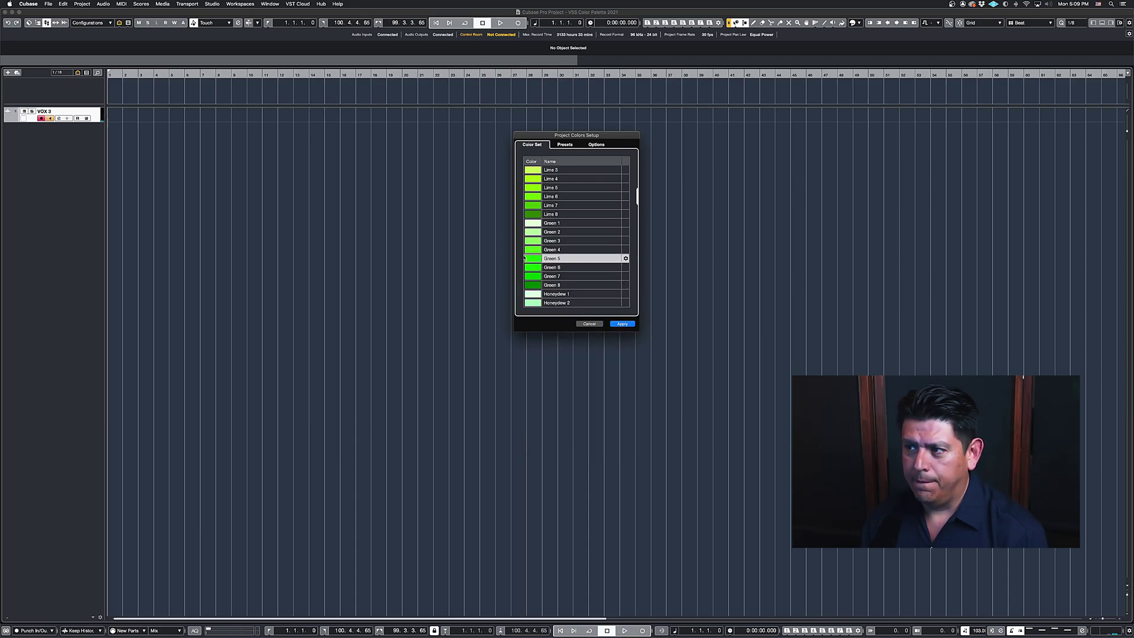
{"action": "left_click", "coordinate": [534, 267]}
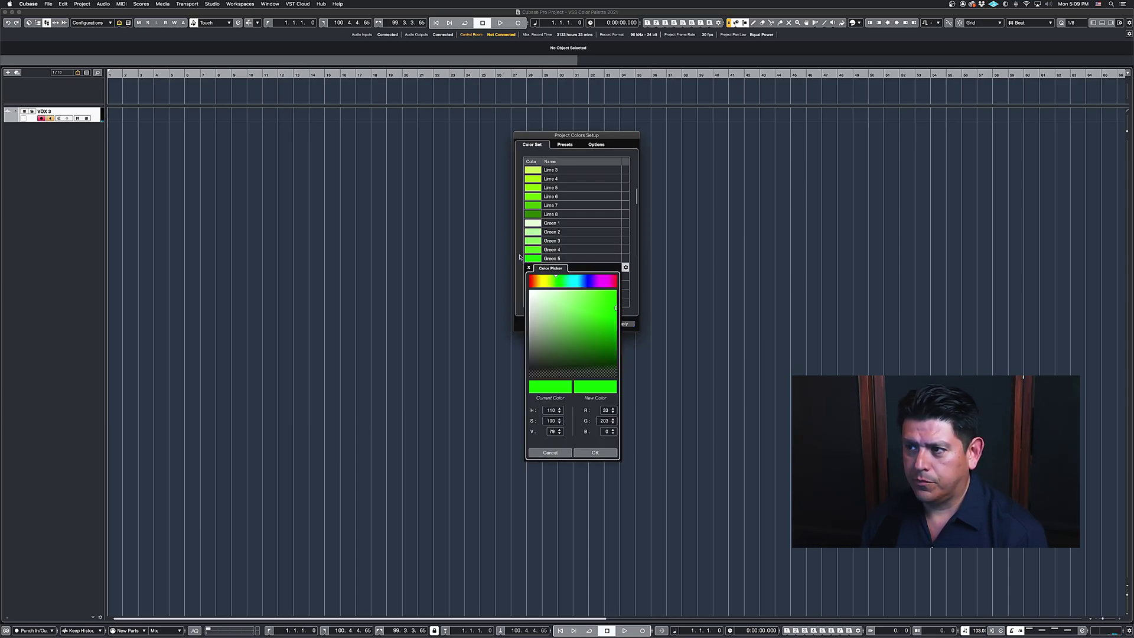
{"action": "left_click", "coordinate": [521, 257]}
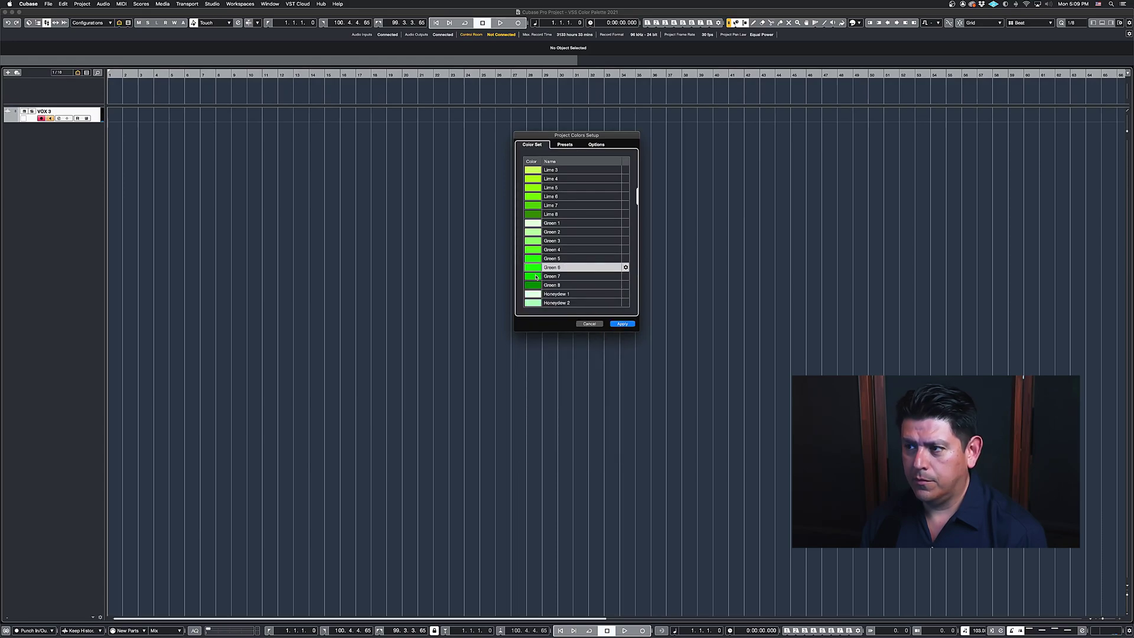
{"action": "left_click", "coordinate": [534, 276]}
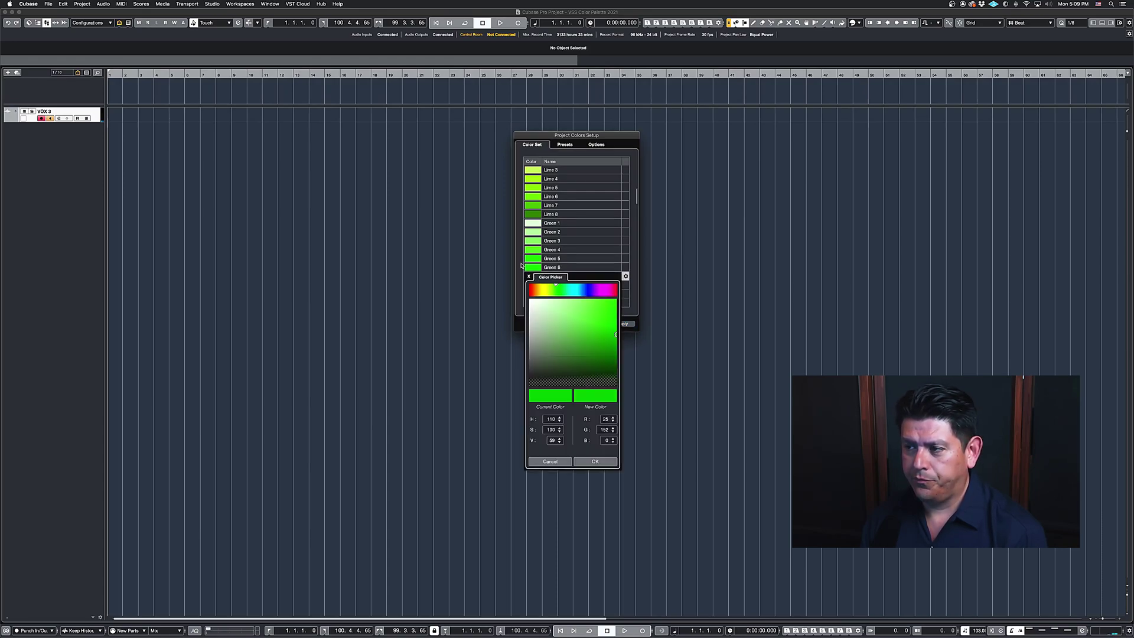
{"action": "left_click", "coordinate": [521, 265]}
{"action": "left_click", "coordinate": [532, 276]}
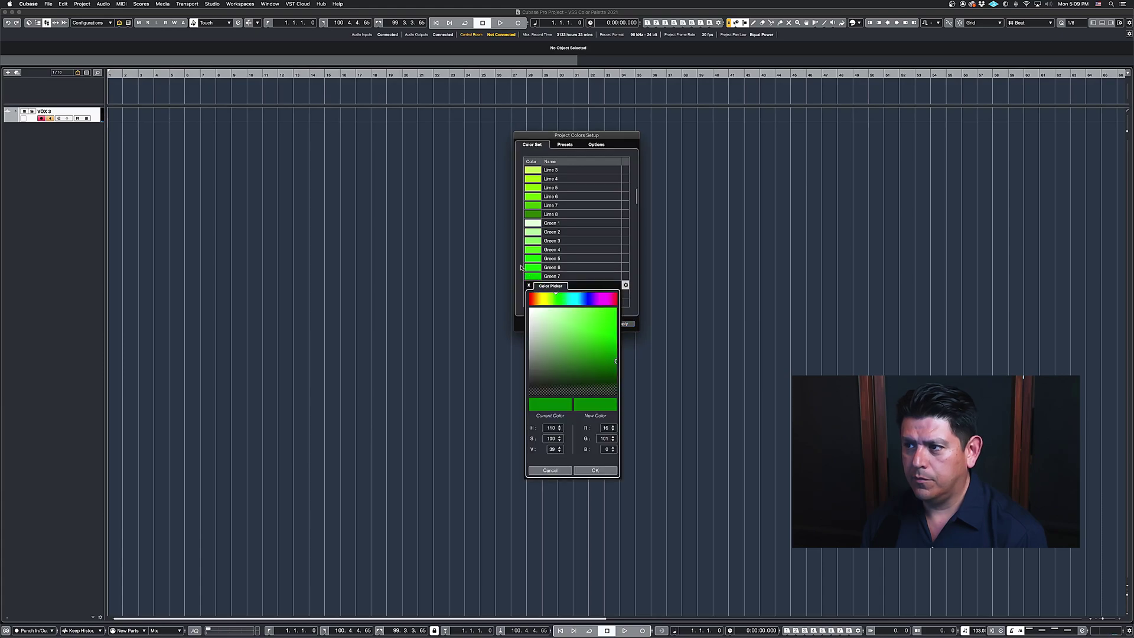
{"action": "left_click", "coordinate": [520, 267]}
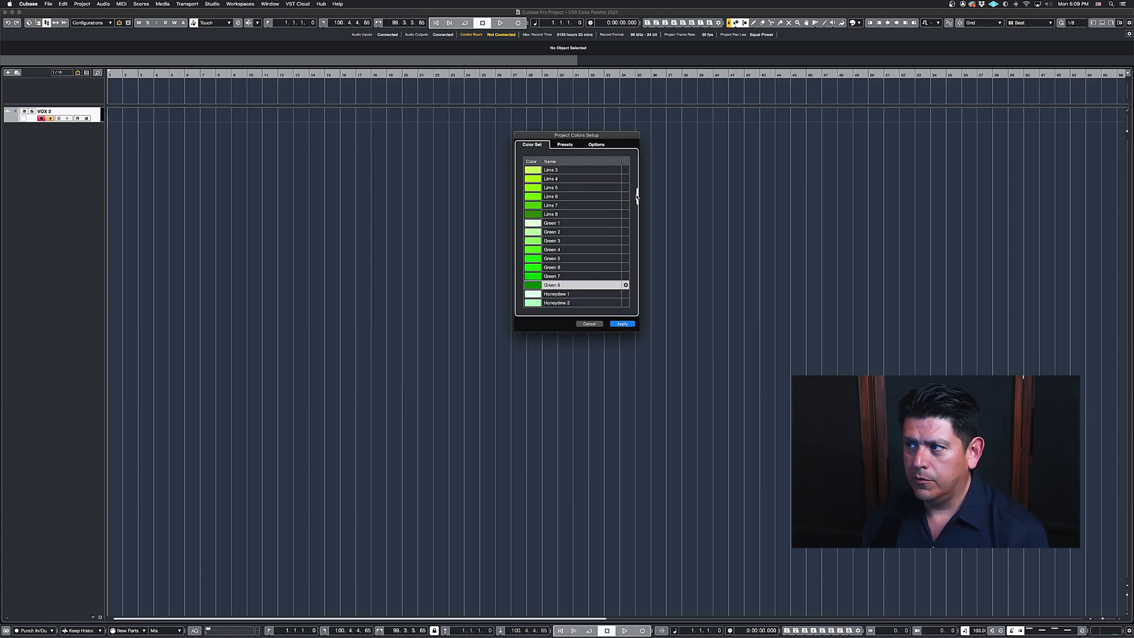
Shade Honeydew 1 through Honeydew 4 from near-white green toward stronger green.
{"action": "scroll", "coordinate": [606, 205], "scroll_direction": "down", "scroll_amount": 4}
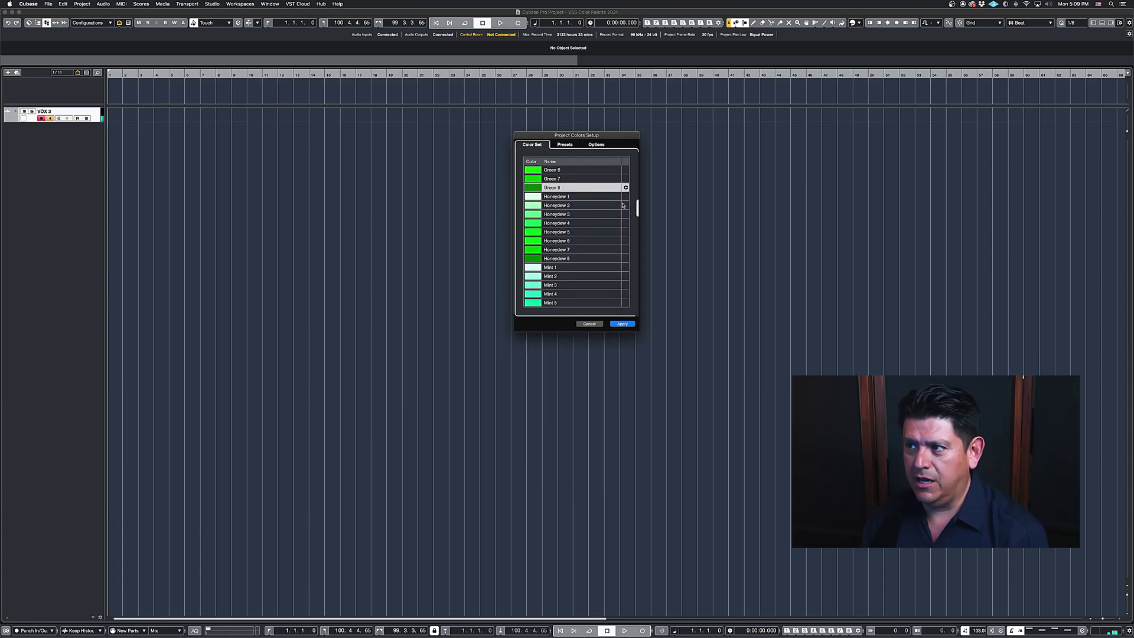
{"action": "left_click", "coordinate": [520, 197]}
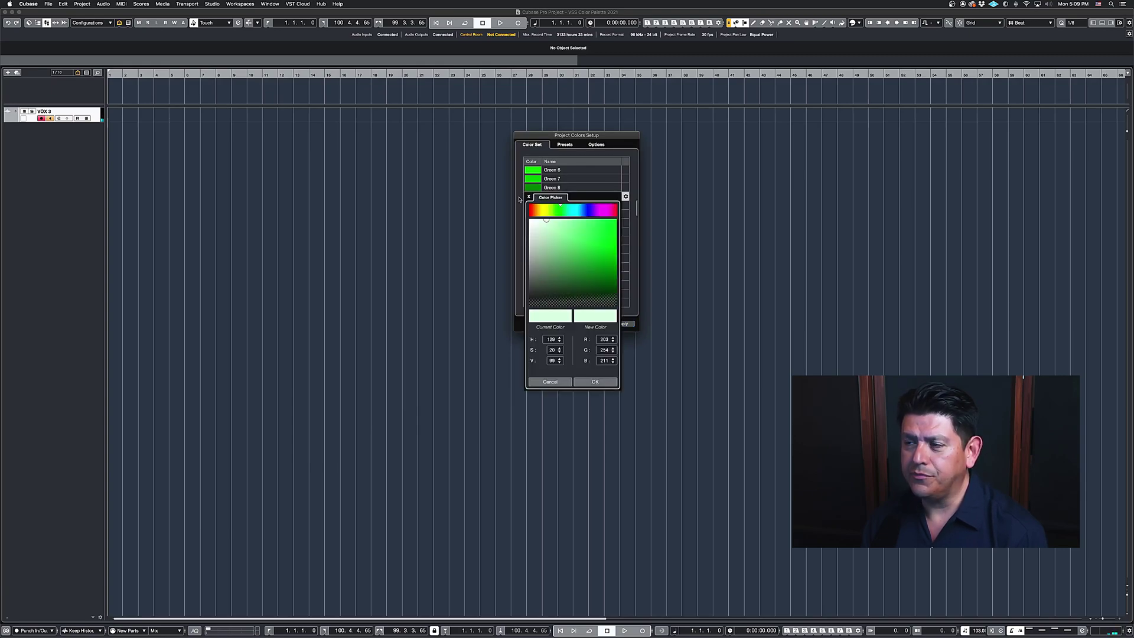
{"action": "left_click", "coordinate": [519, 199]}
{"action": "left_click", "coordinate": [535, 205]}
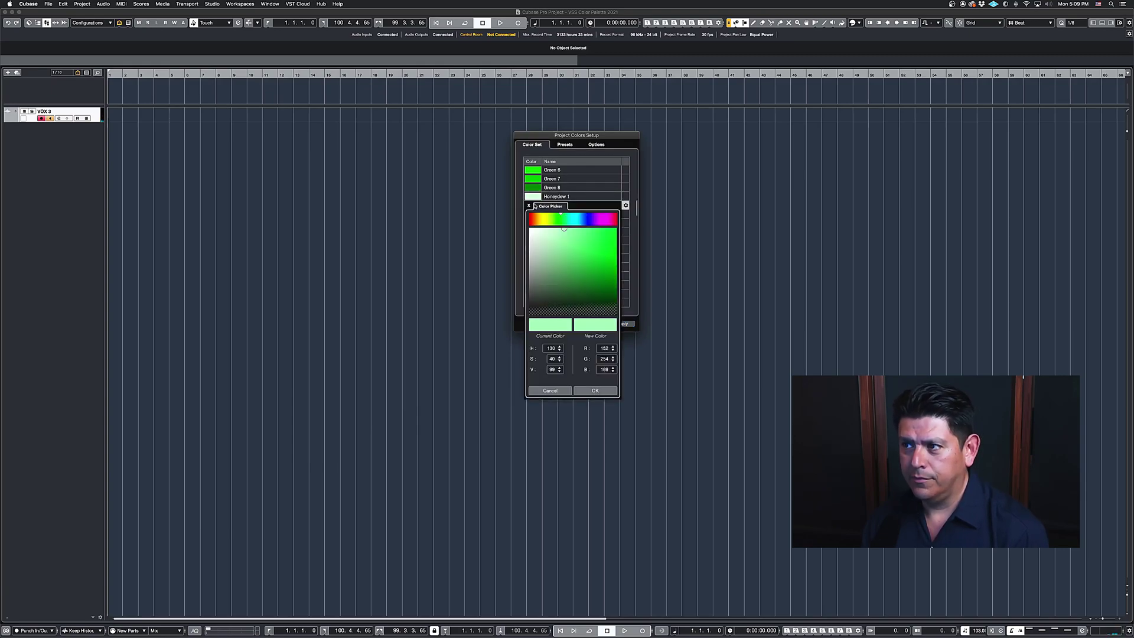
{"action": "left_click", "coordinate": [520, 202]}
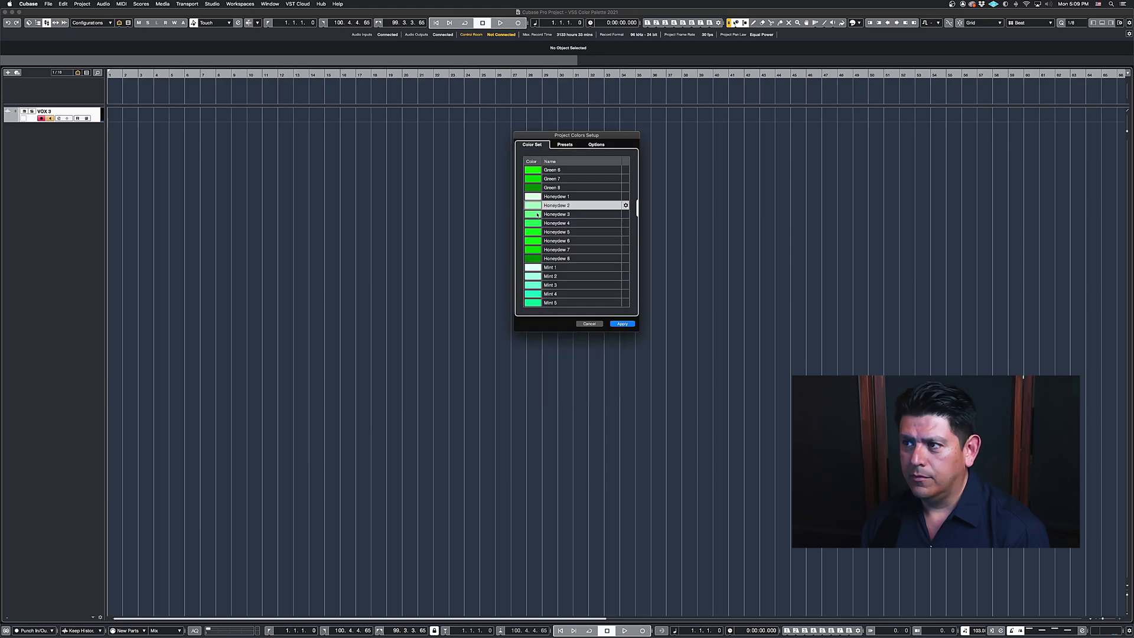
{"action": "left_click", "coordinate": [537, 215]}
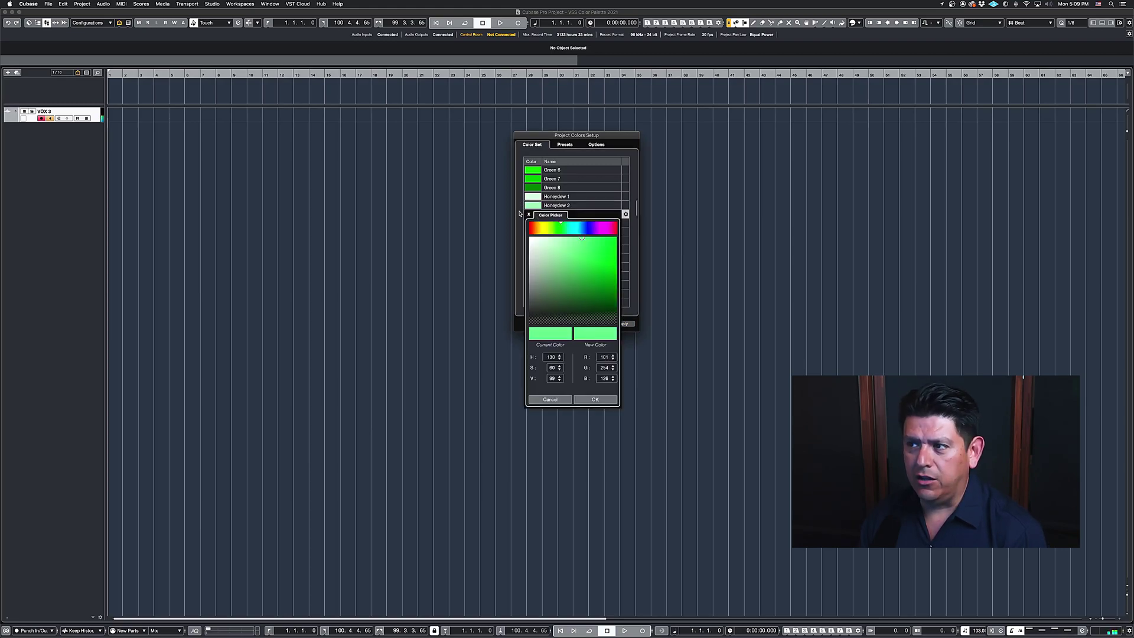
{"action": "left_click", "coordinate": [519, 213]}
{"action": "left_click", "coordinate": [535, 225]}
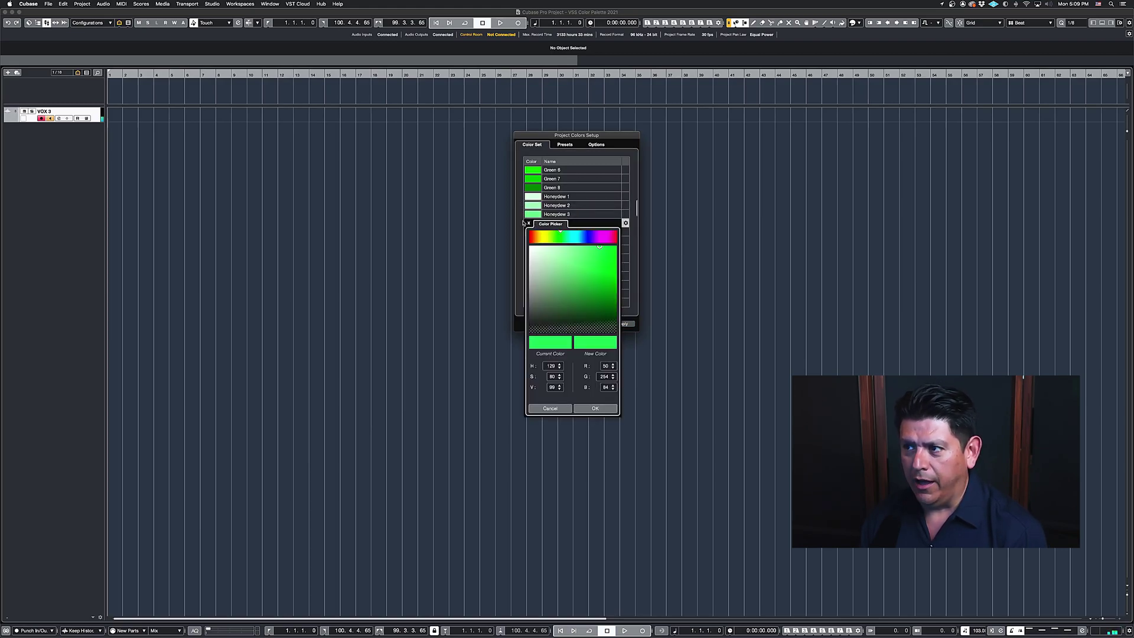
{"action": "left_click", "coordinate": [521, 221]}
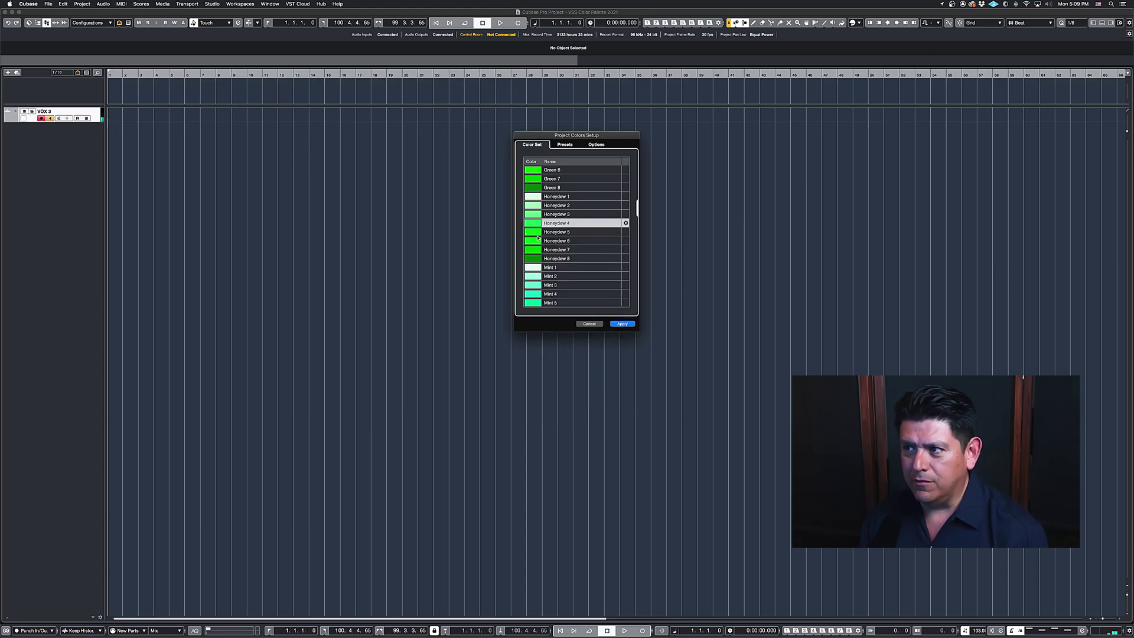
Darken Honeydew 5 through Honeydew 8 progressively down to a deep dark green.
{"action": "left_click", "coordinate": [535, 234]}
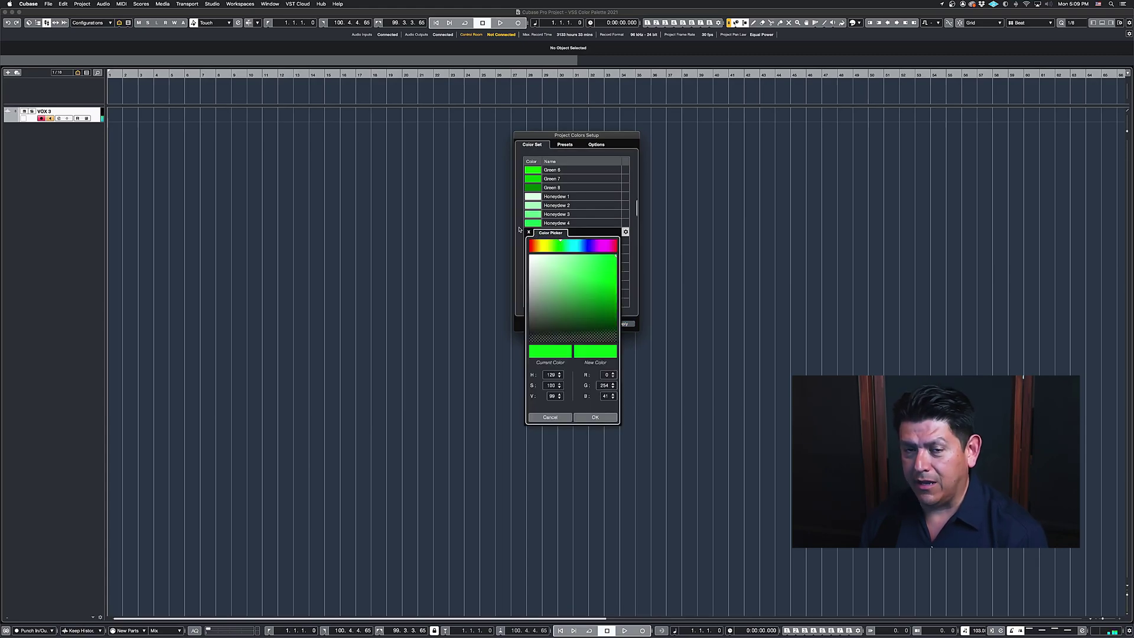
{"action": "left_click", "coordinate": [520, 229]}
{"action": "left_click", "coordinate": [534, 241]}
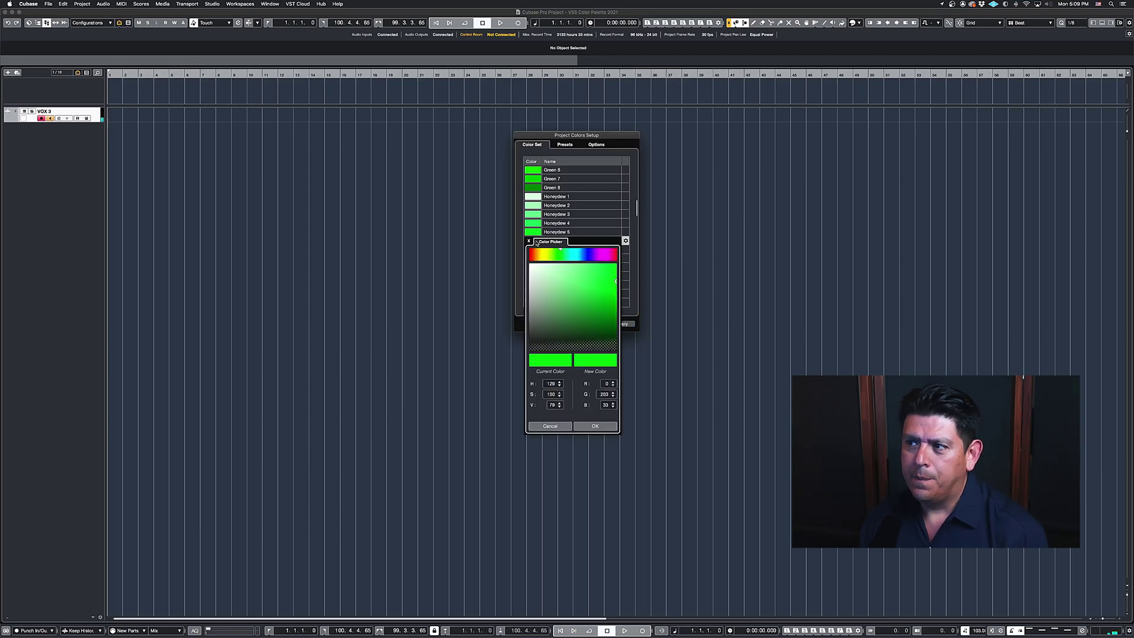
{"action": "left_click", "coordinate": [521, 232]}
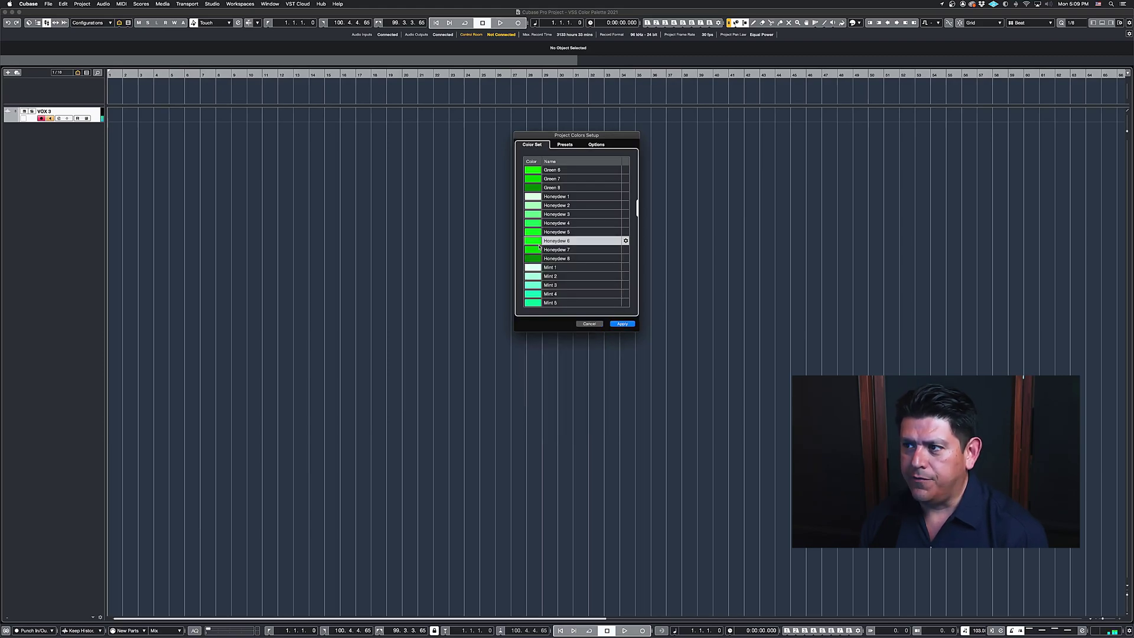
{"action": "left_click", "coordinate": [538, 250]}
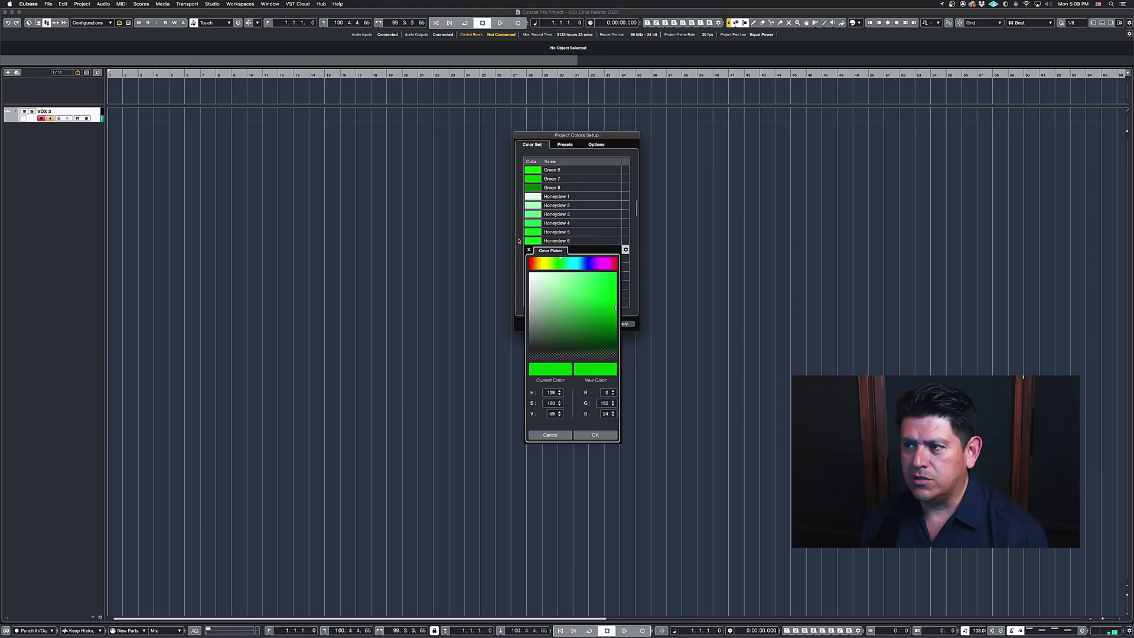
{"action": "left_click", "coordinate": [519, 241]}
{"action": "left_click", "coordinate": [533, 260]}
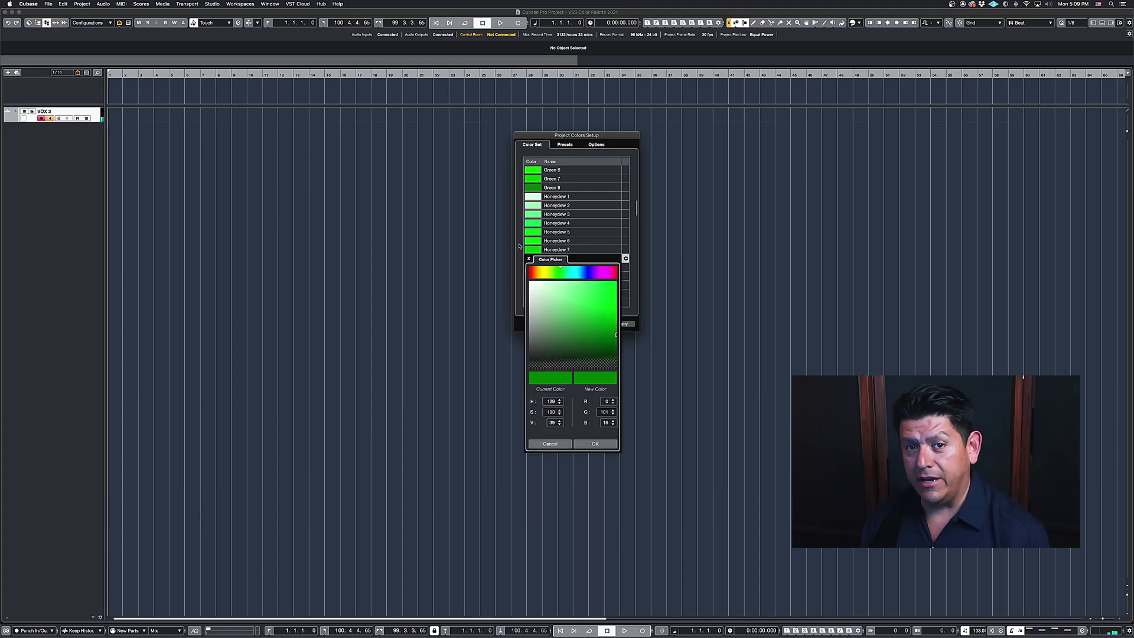
{"action": "left_click", "coordinate": [519, 246]}
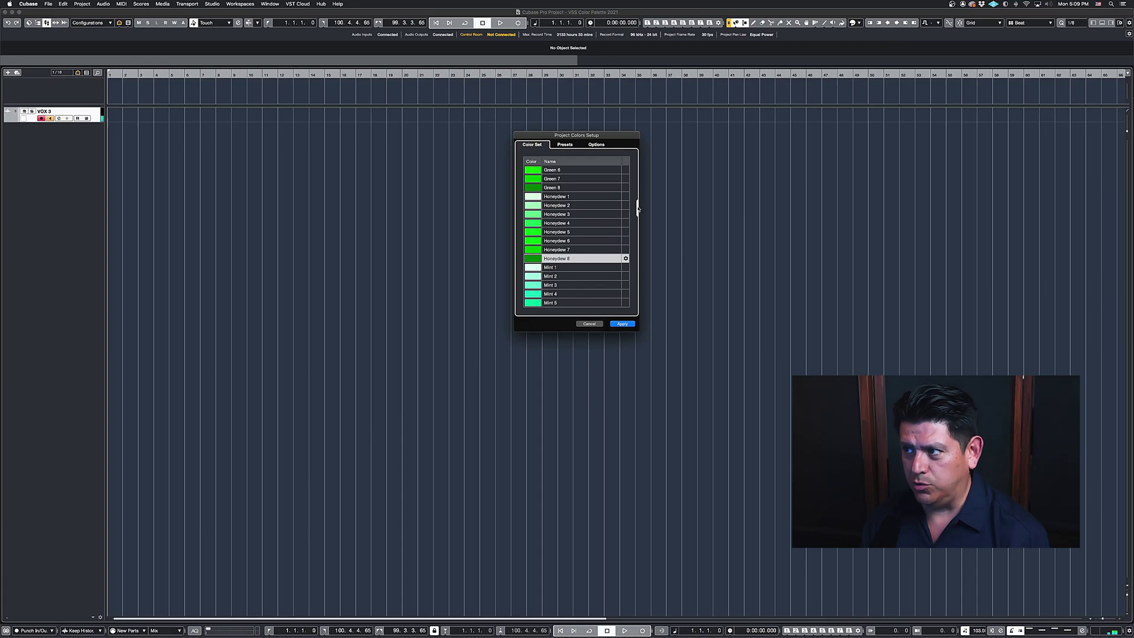
{"action": "left_click_drag", "start_coordinate": [638, 208], "coordinate": [639, 218]}
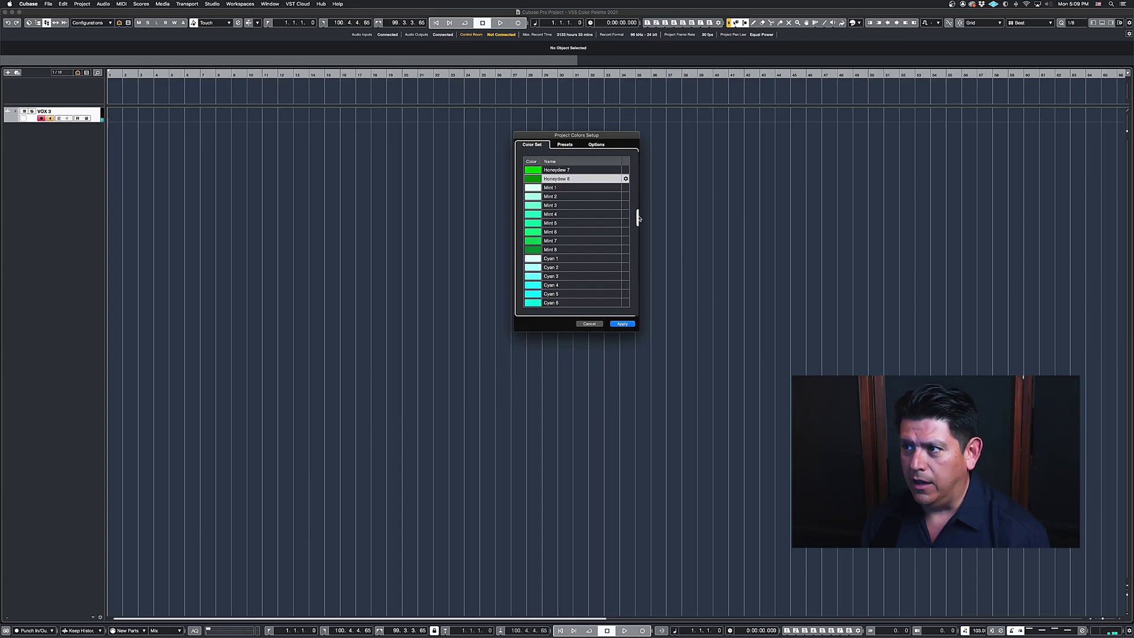
{"action": "left_click", "coordinate": [532, 188]}
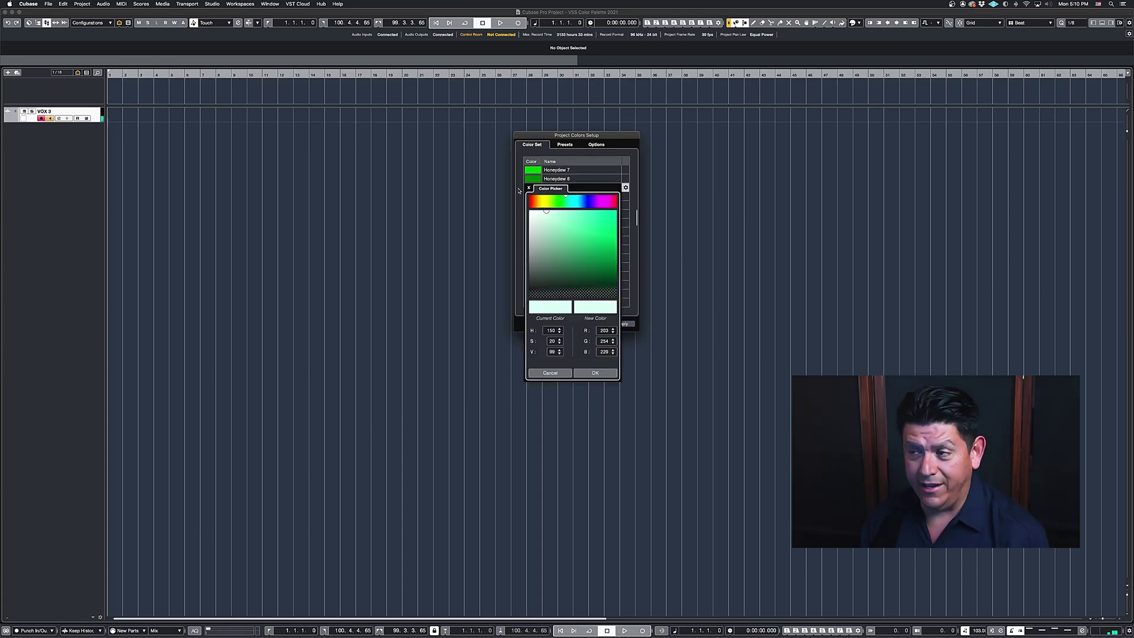
{"action": "left_click", "coordinate": [528, 188]}
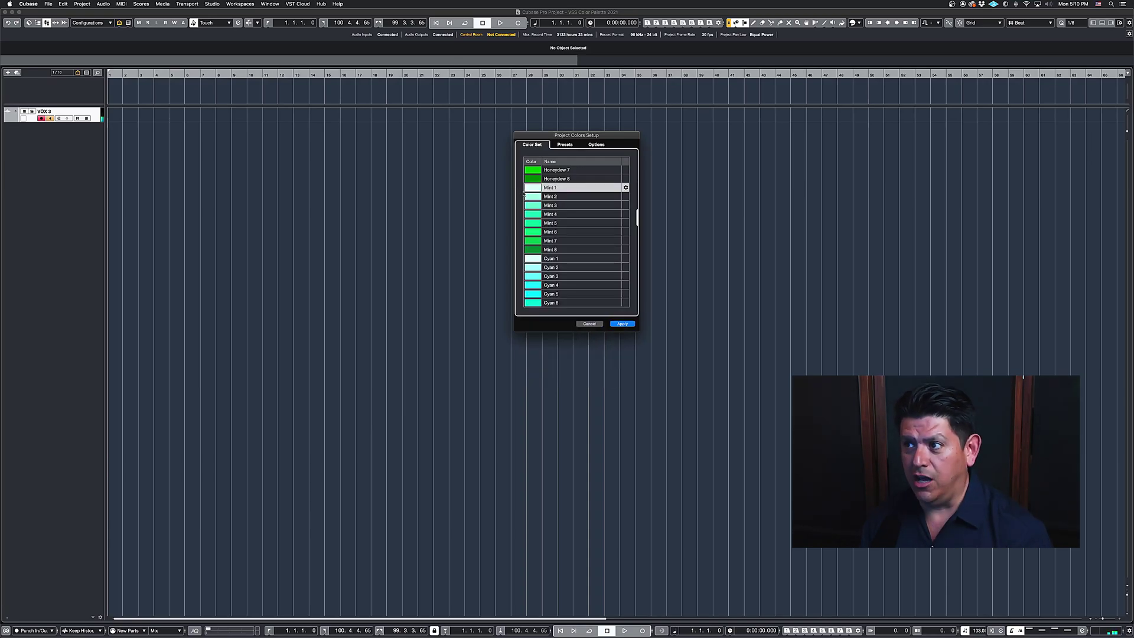
{"action": "left_click", "coordinate": [534, 196]}
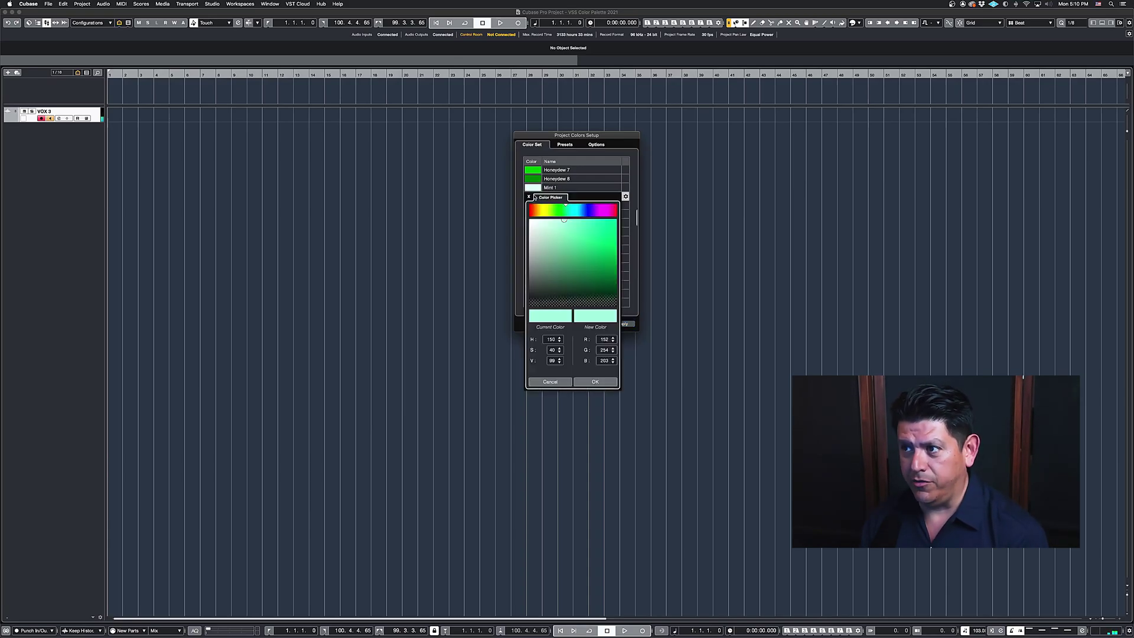
{"action": "left_click", "coordinate": [519, 196]}
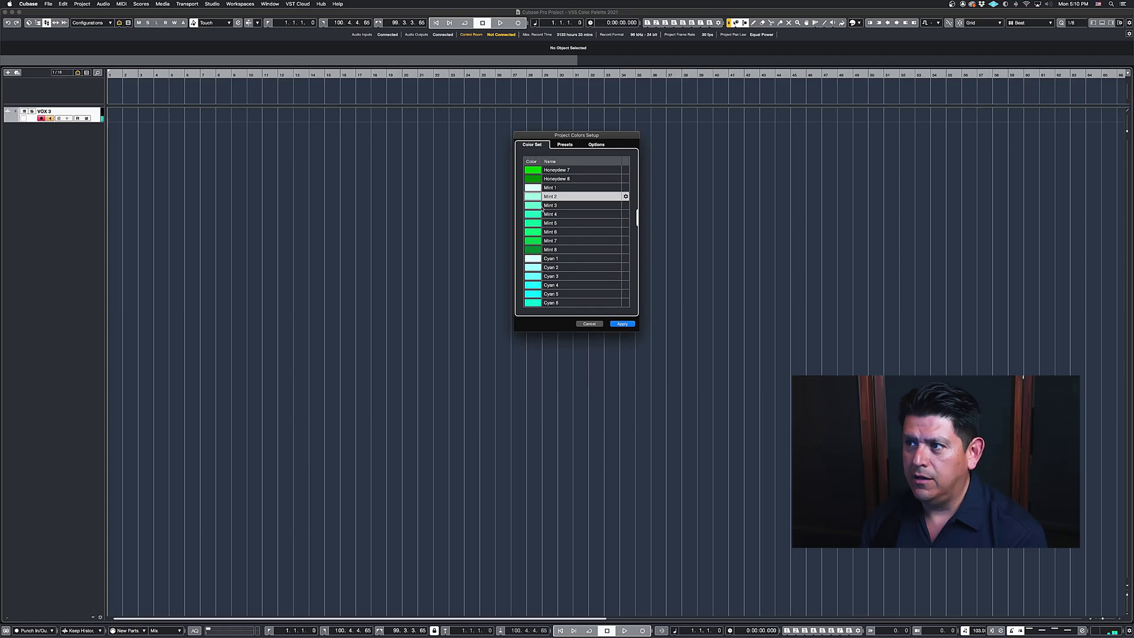
{"action": "left_click", "coordinate": [536, 205]}
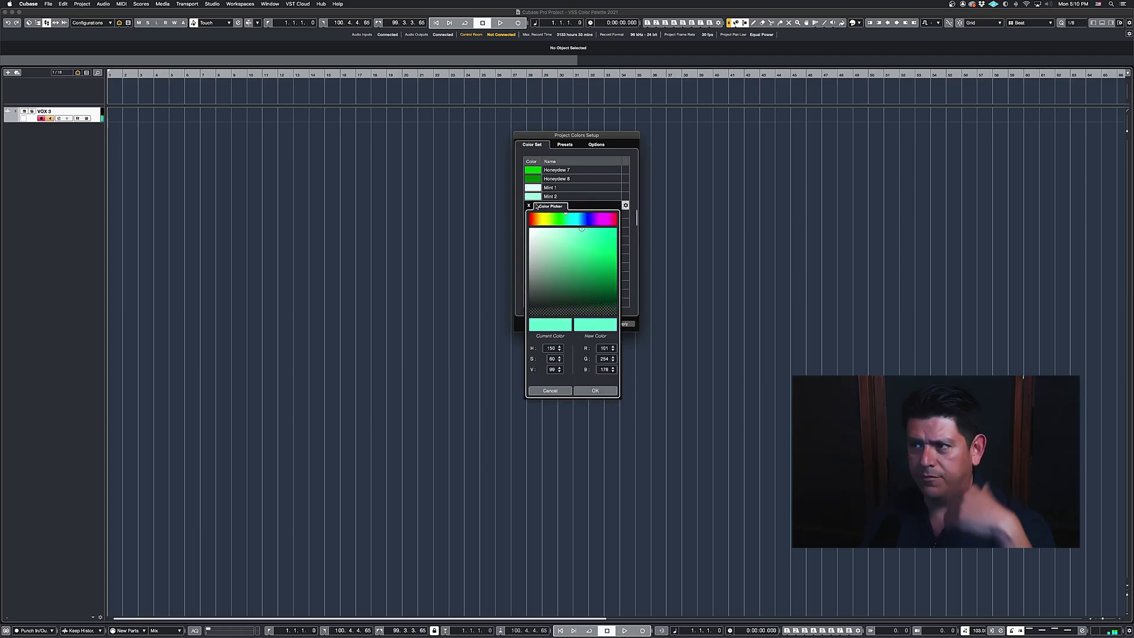
{"action": "left_click", "coordinate": [522, 205]}
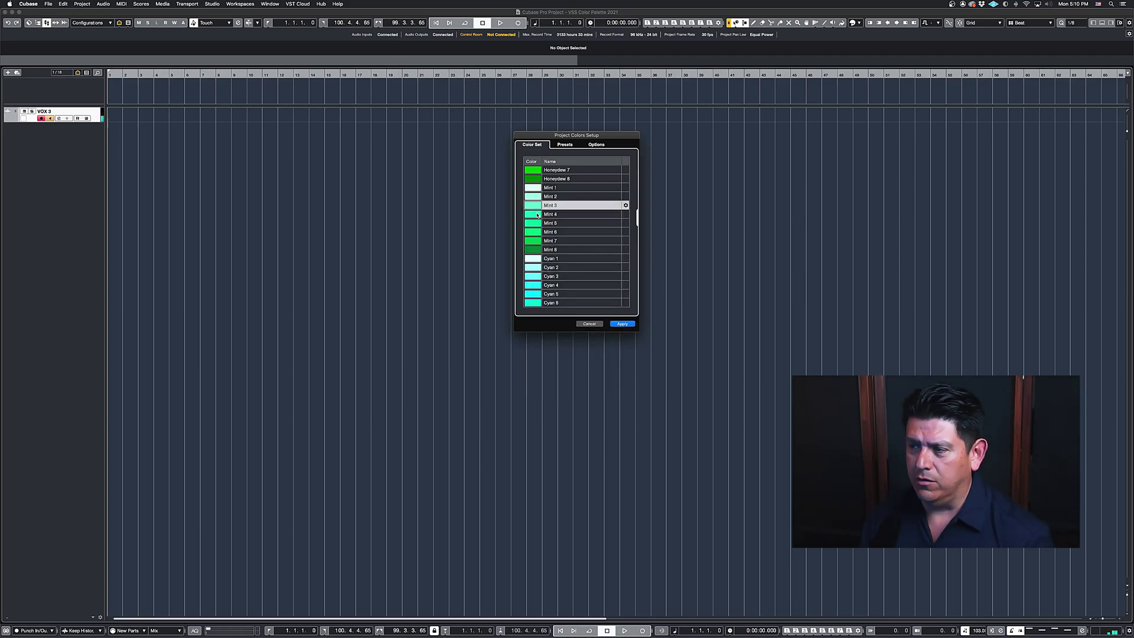
{"action": "left_click", "coordinate": [537, 214]}
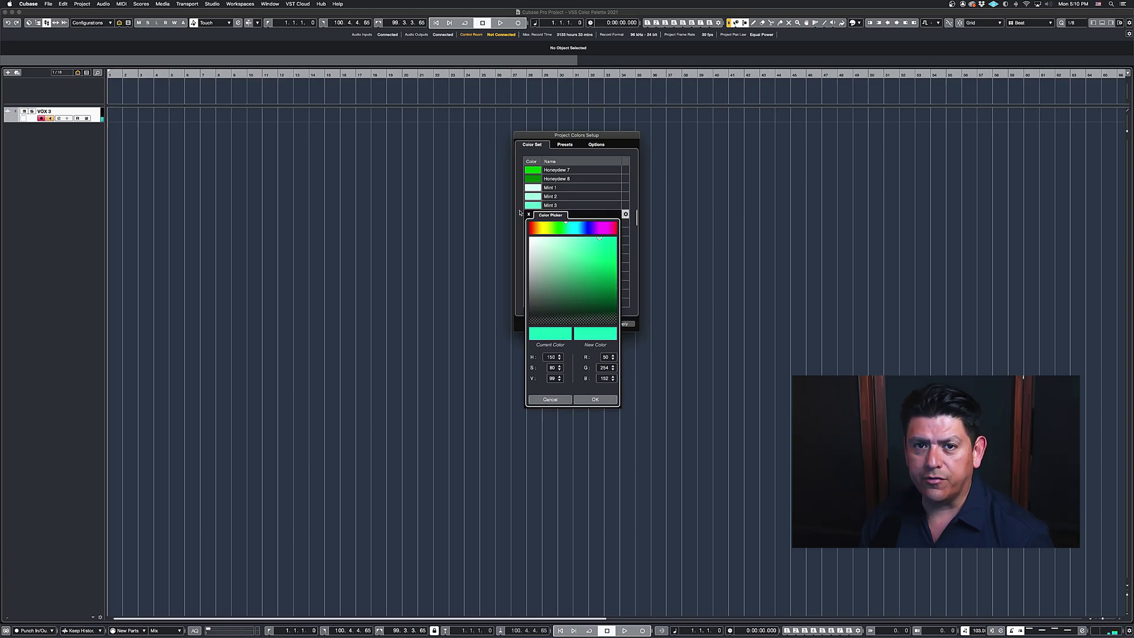
{"action": "left_click", "coordinate": [521, 213]}
{"action": "left_click", "coordinate": [537, 224]}
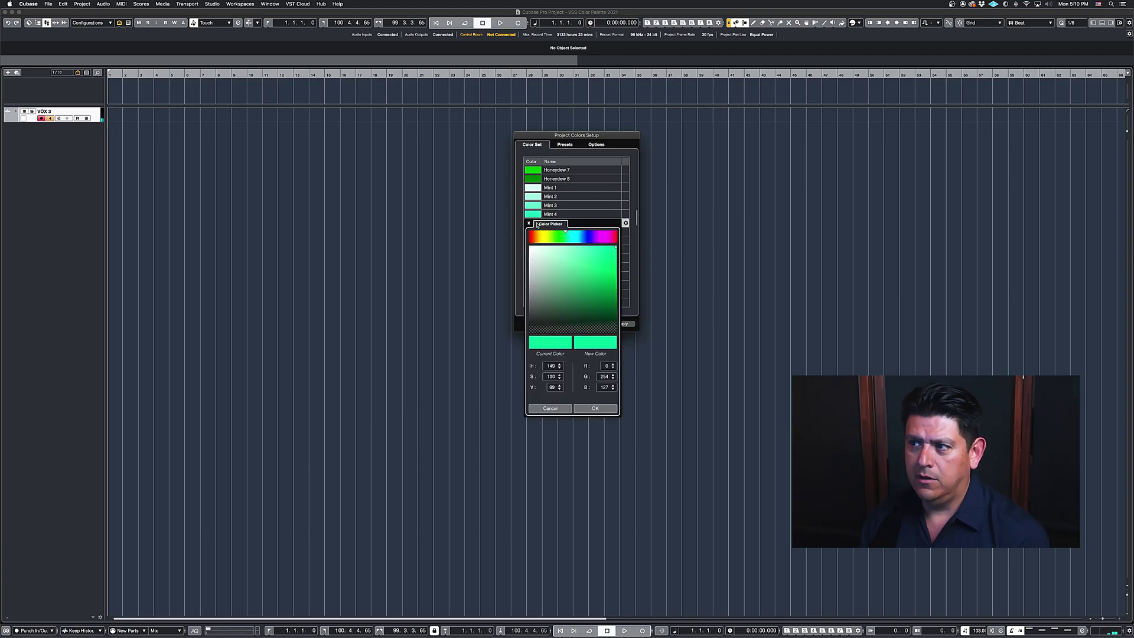
{"action": "left_click", "coordinate": [528, 224]}
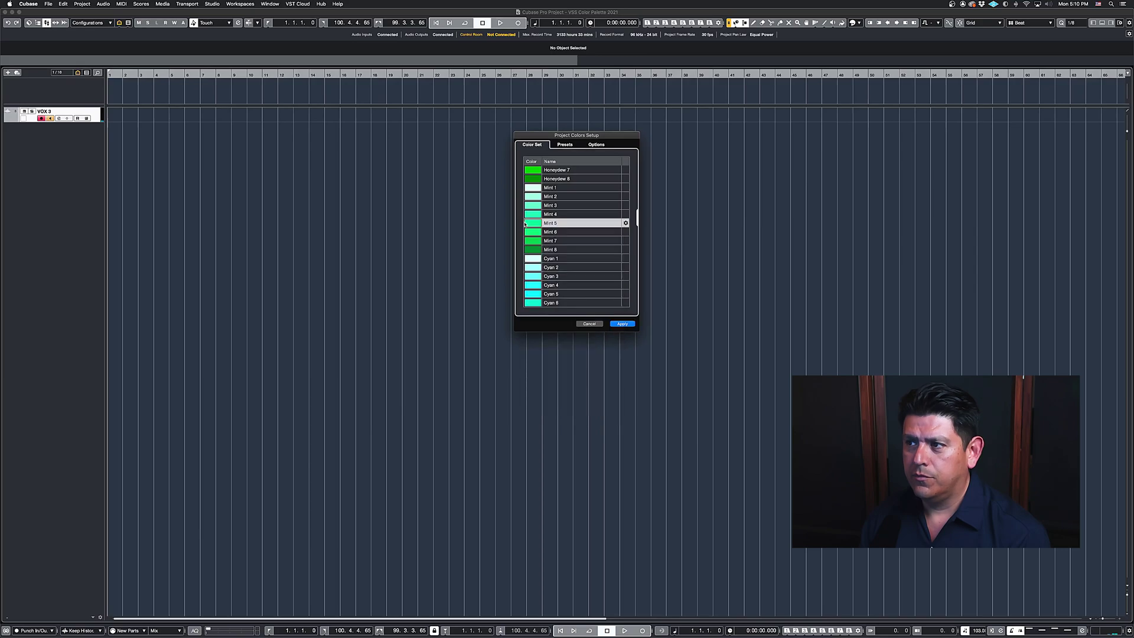
{"action": "left_click", "coordinate": [537, 233]}
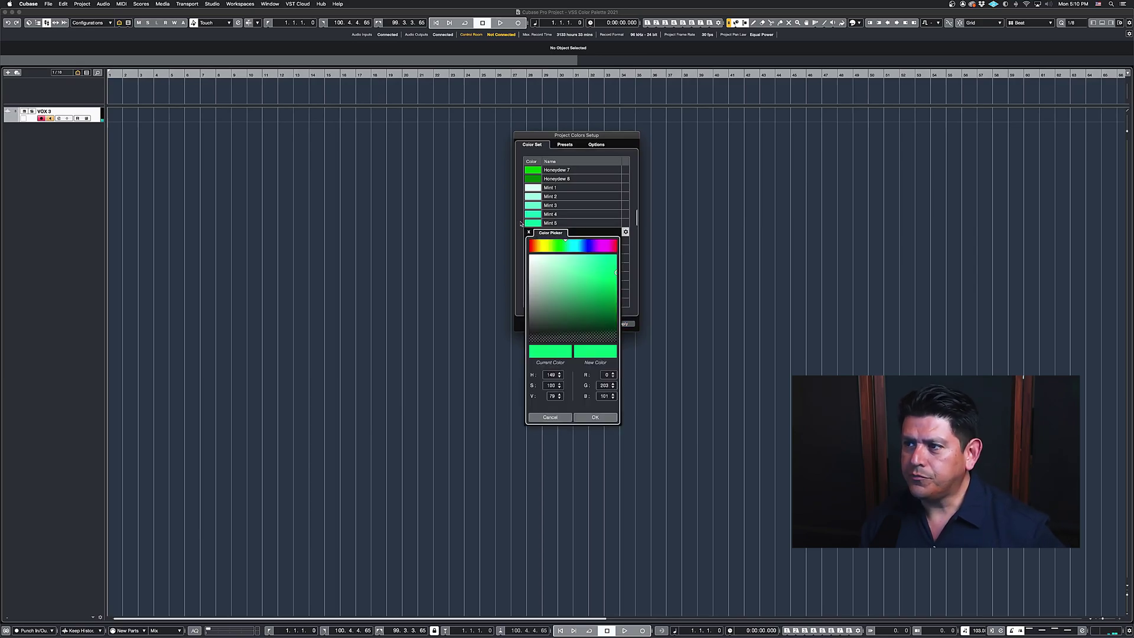
{"action": "left_click", "coordinate": [521, 223]}
{"action": "left_click", "coordinate": [533, 234]}
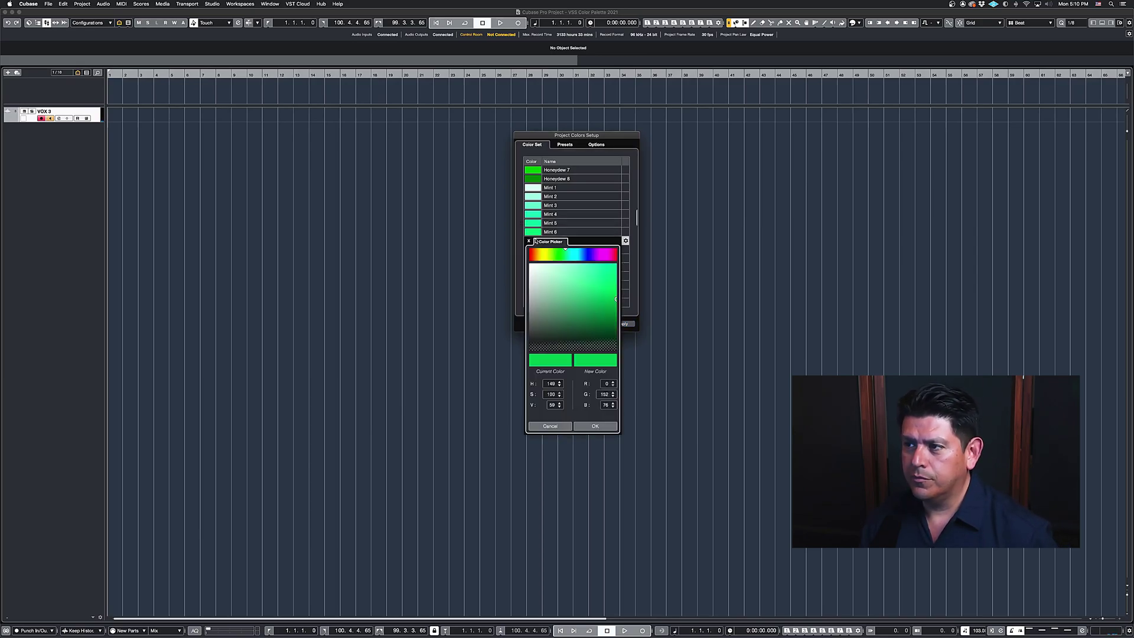
{"action": "left_click", "coordinate": [528, 241]}
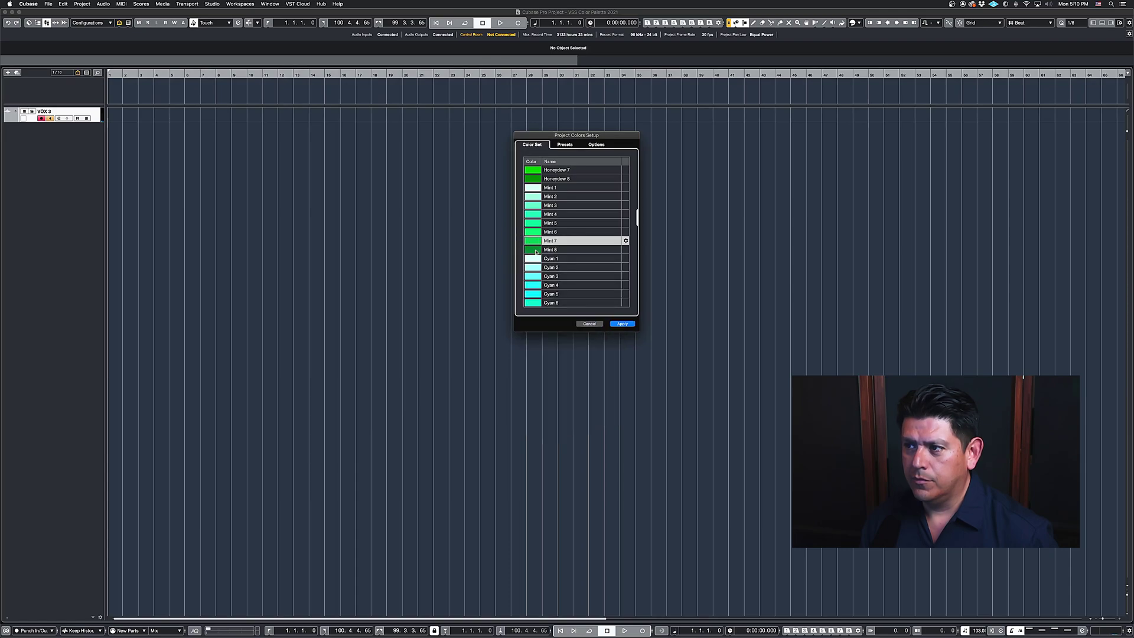
{"action": "left_click", "coordinate": [535, 251]}
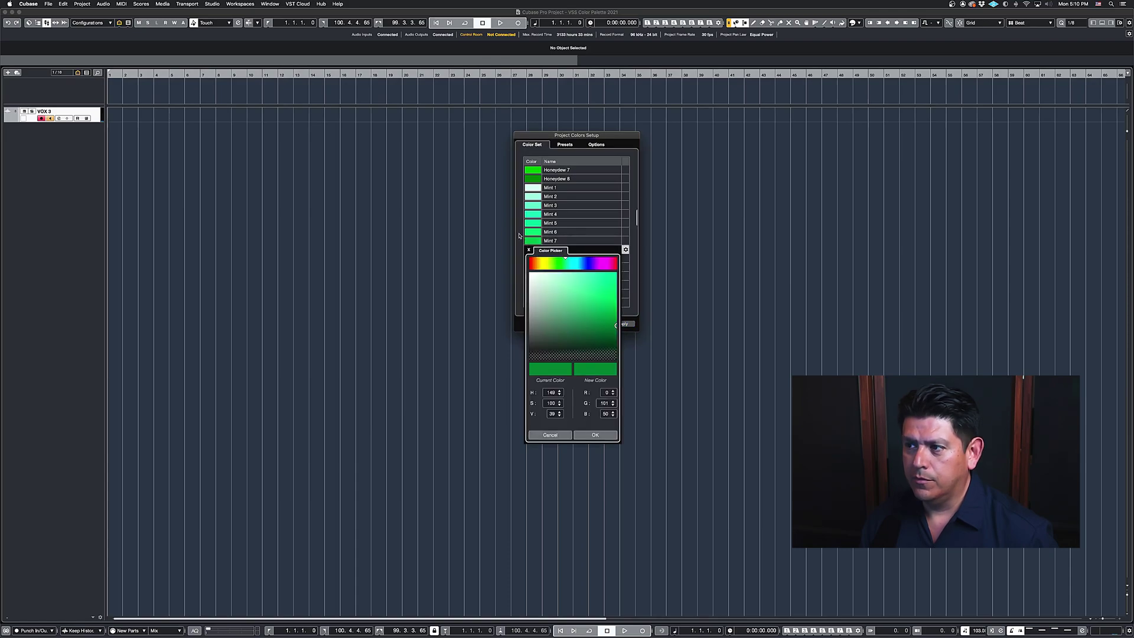
{"action": "left_click", "coordinate": [519, 235]}
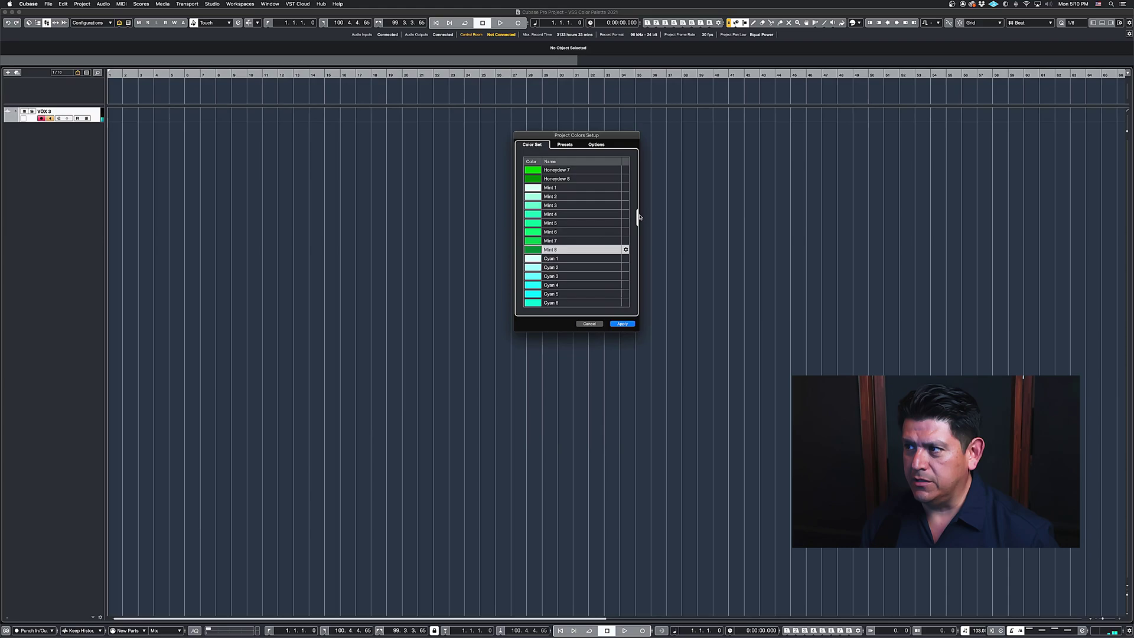
{"action": "left_click_drag", "start_coordinate": [637, 216], "coordinate": [637, 223]}
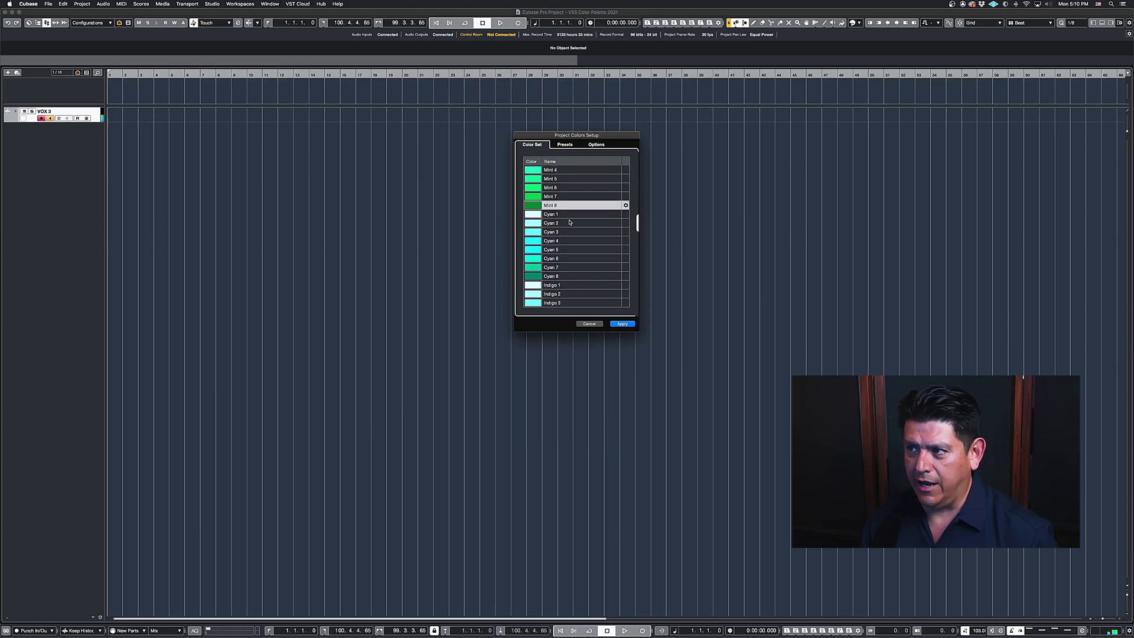
{"action": "left_click", "coordinate": [532, 214]}
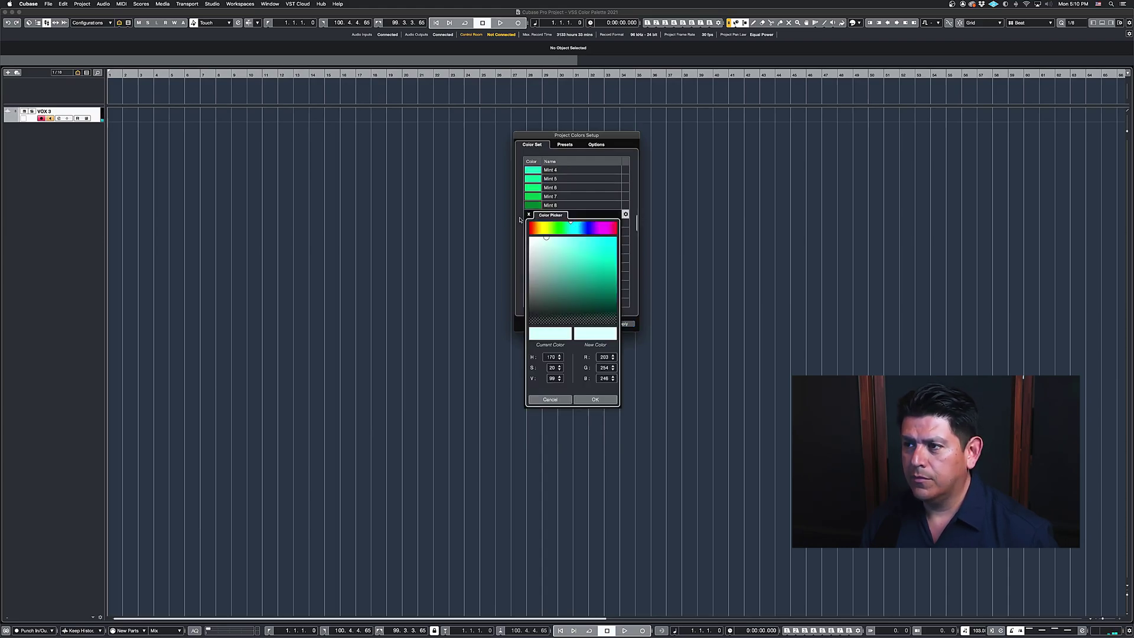
{"action": "left_click", "coordinate": [519, 220]}
{"action": "left_click", "coordinate": [533, 222]}
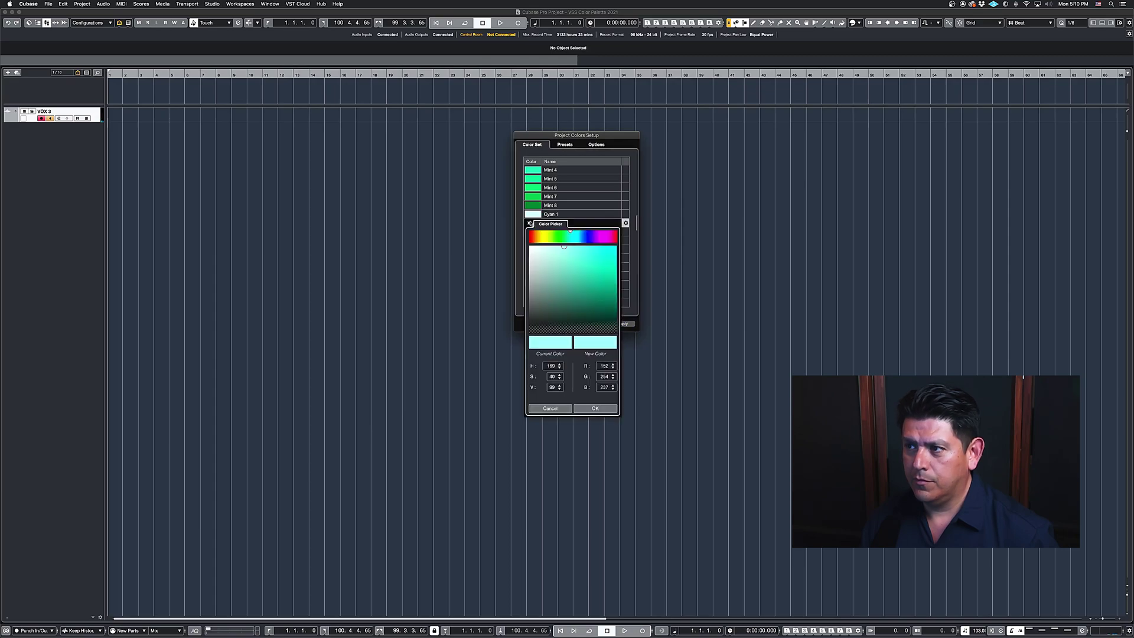
{"action": "left_click", "coordinate": [519, 219]}
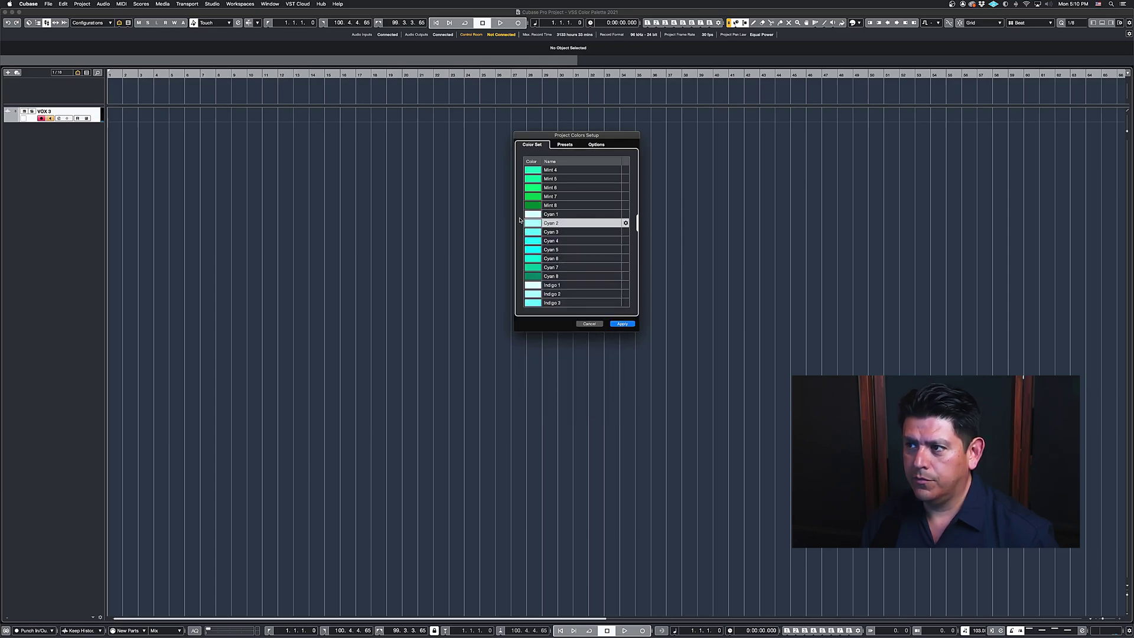
{"action": "left_click", "coordinate": [536, 232]}
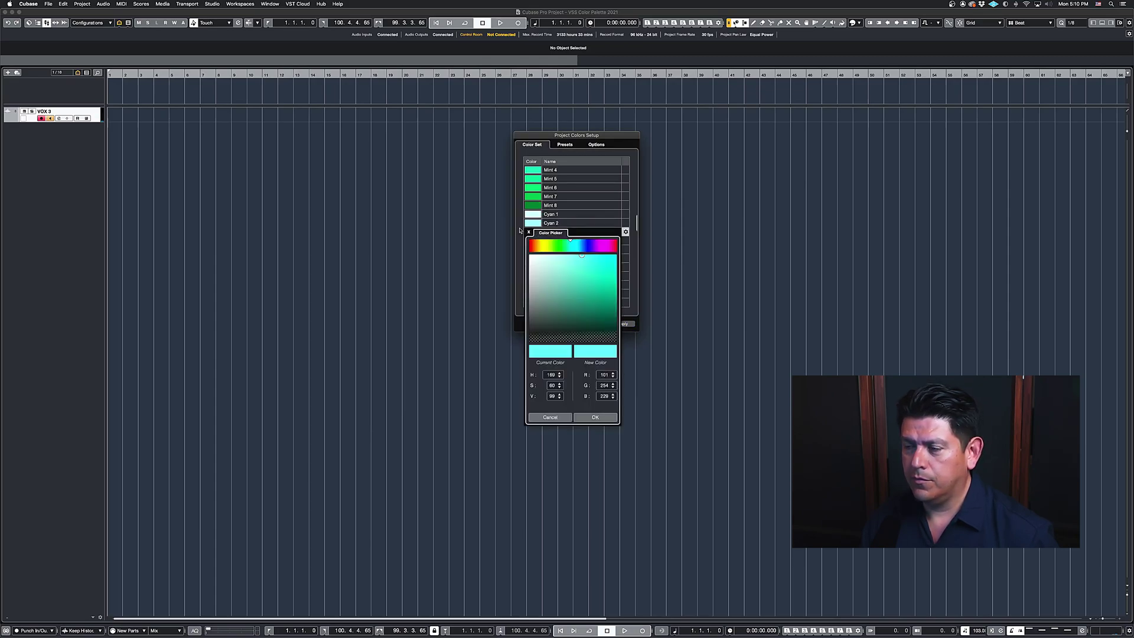
{"action": "left_click", "coordinate": [520, 230]}
{"action": "left_click", "coordinate": [534, 241]}
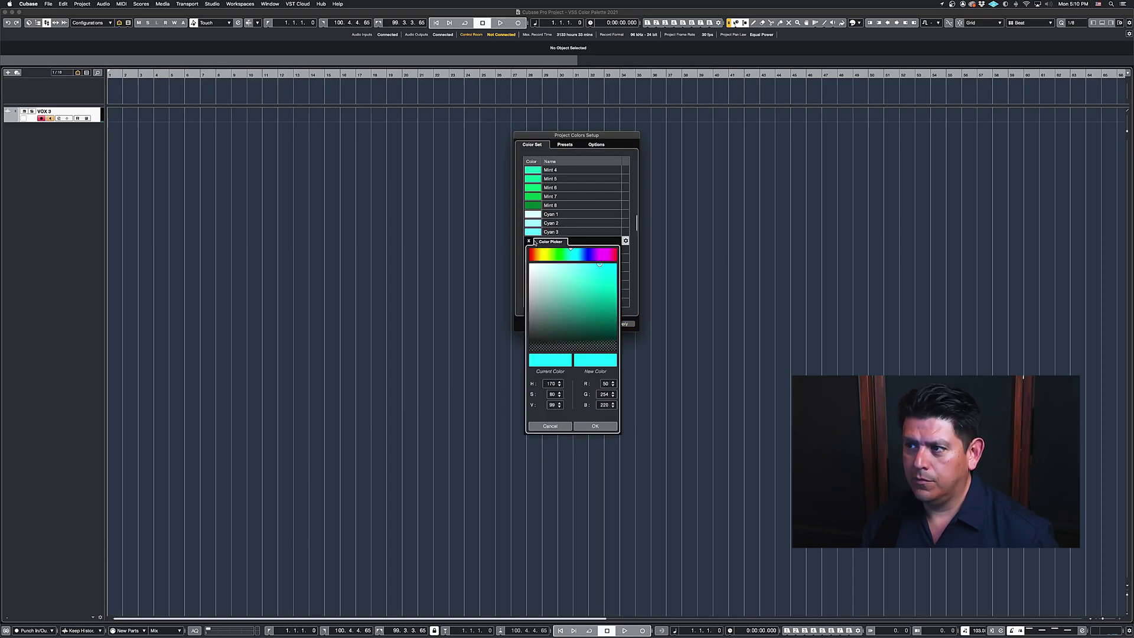
{"action": "left_click", "coordinate": [519, 241]}
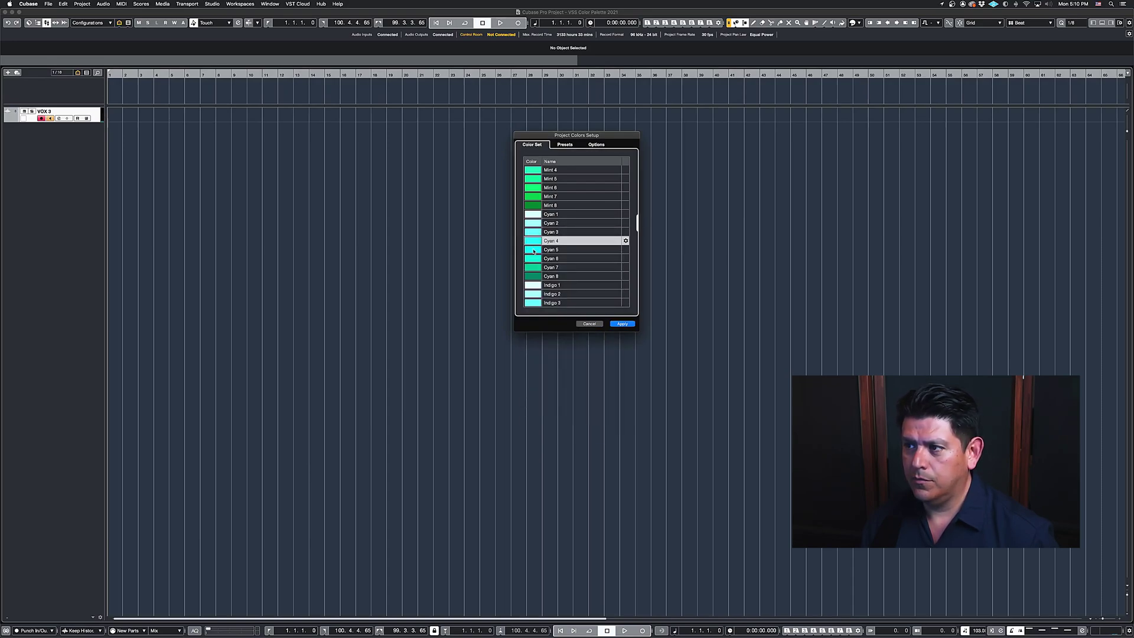
{"action": "left_click", "coordinate": [534, 250]}
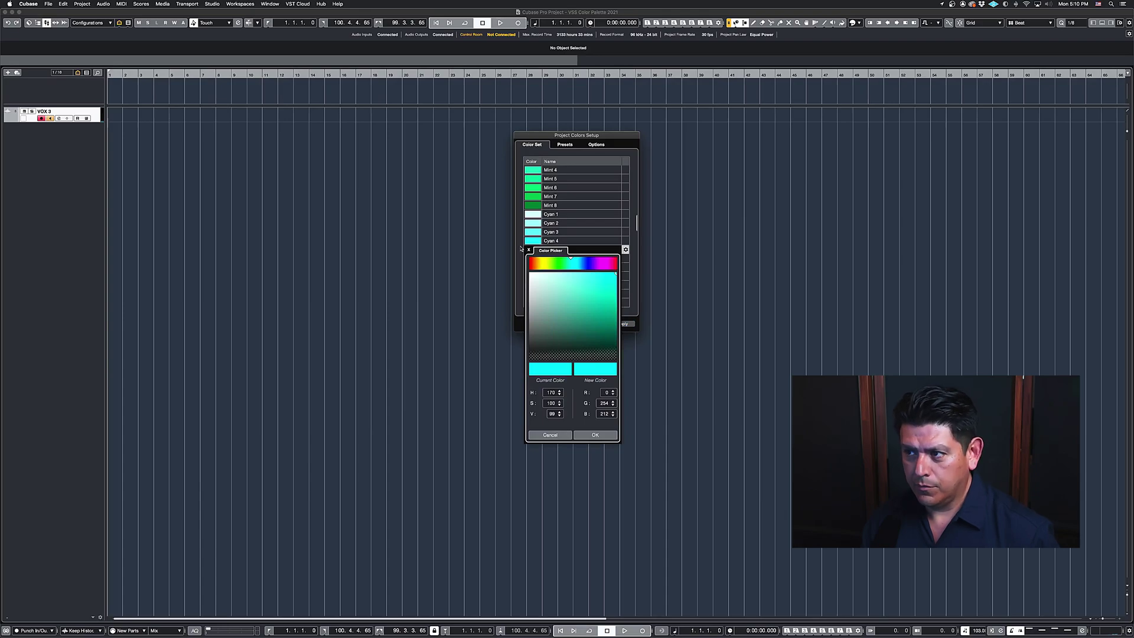
{"action": "left_click", "coordinate": [520, 248]}
{"action": "left_click", "coordinate": [533, 258]}
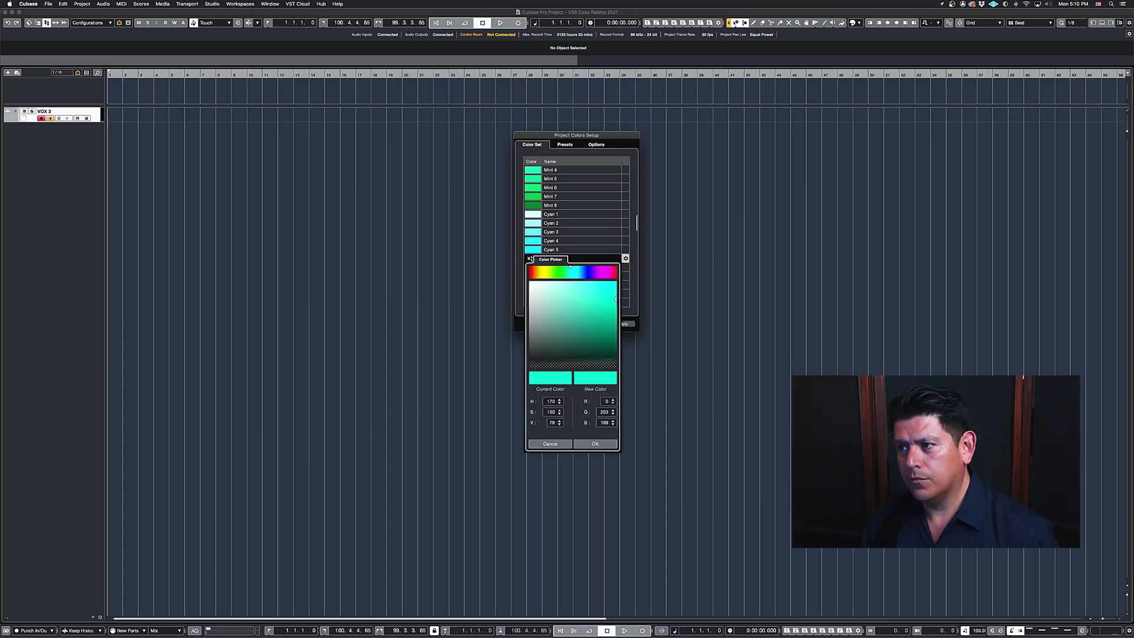
{"action": "left_click", "coordinate": [519, 257]}
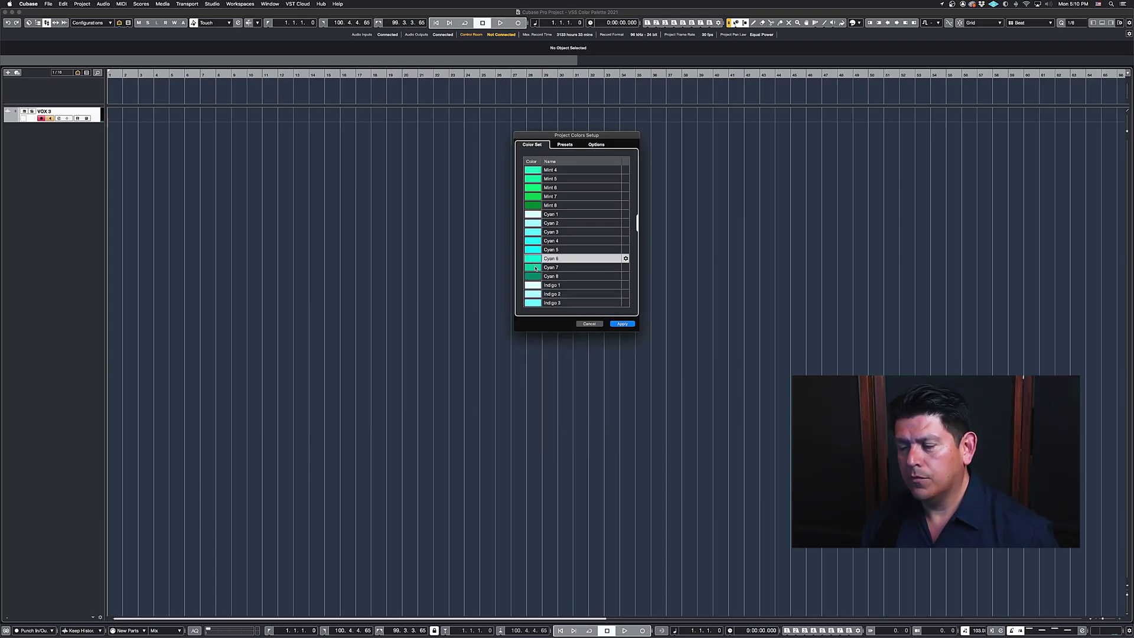
{"action": "left_click", "coordinate": [535, 269]}
{"action": "left_click", "coordinate": [520, 268]}
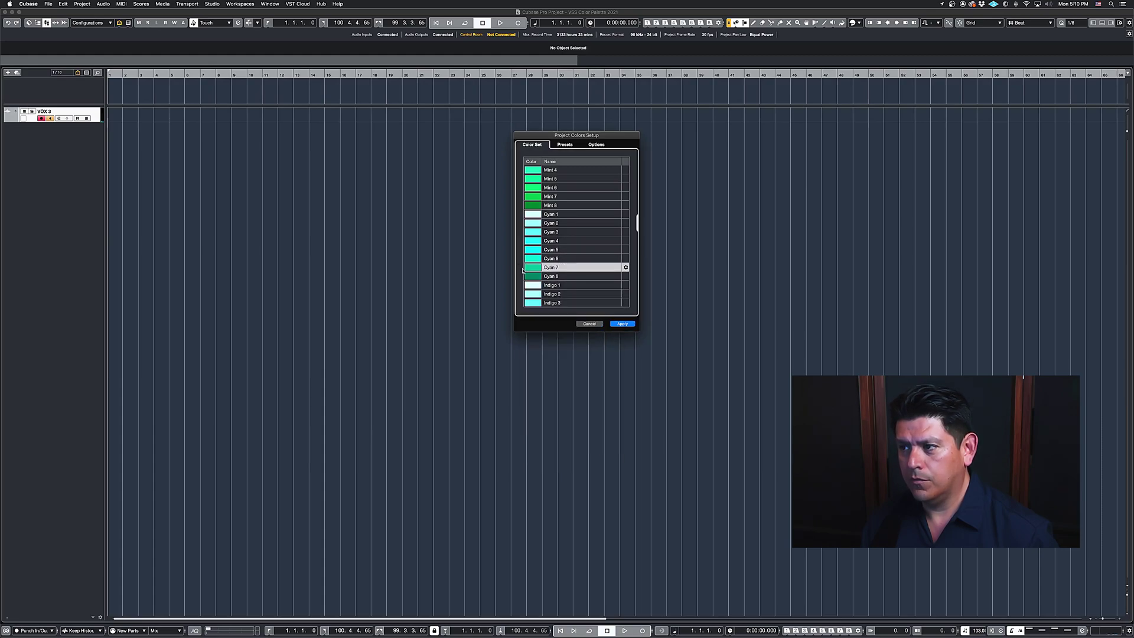
{"action": "left_click", "coordinate": [538, 277]}
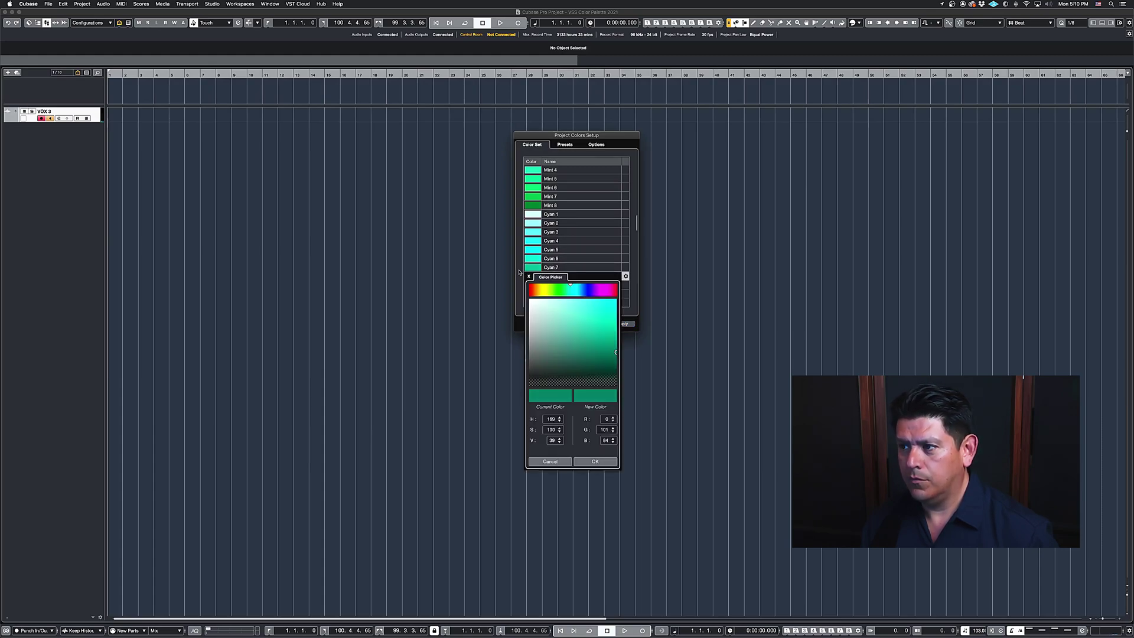
{"action": "left_click", "coordinate": [519, 272]}
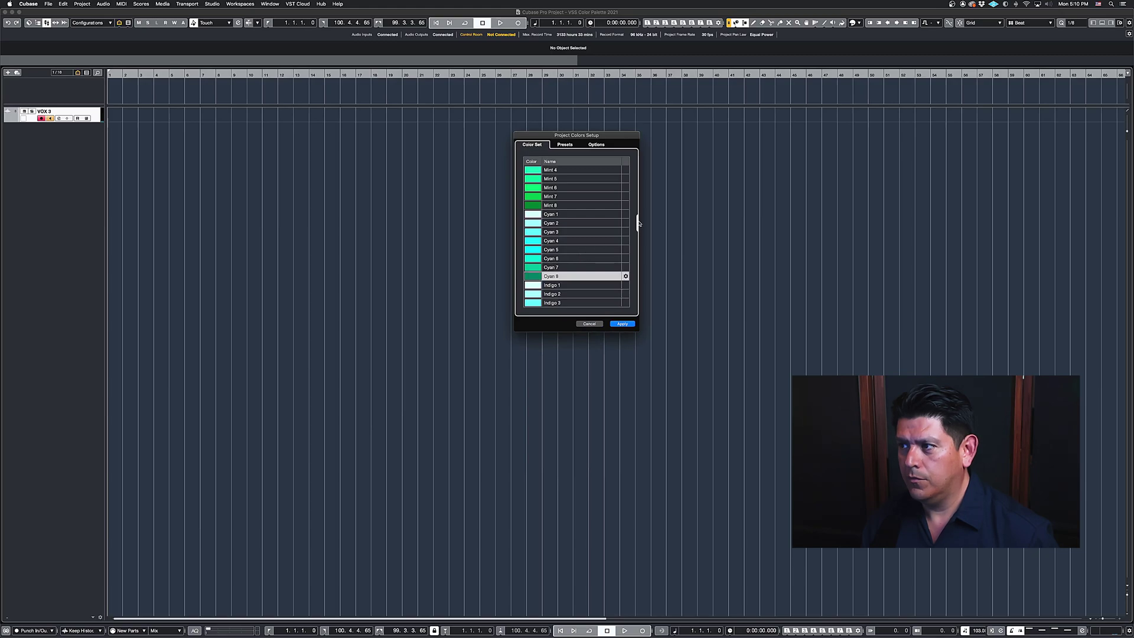
{"action": "left_click_drag", "start_coordinate": [638, 222], "coordinate": [637, 233]}
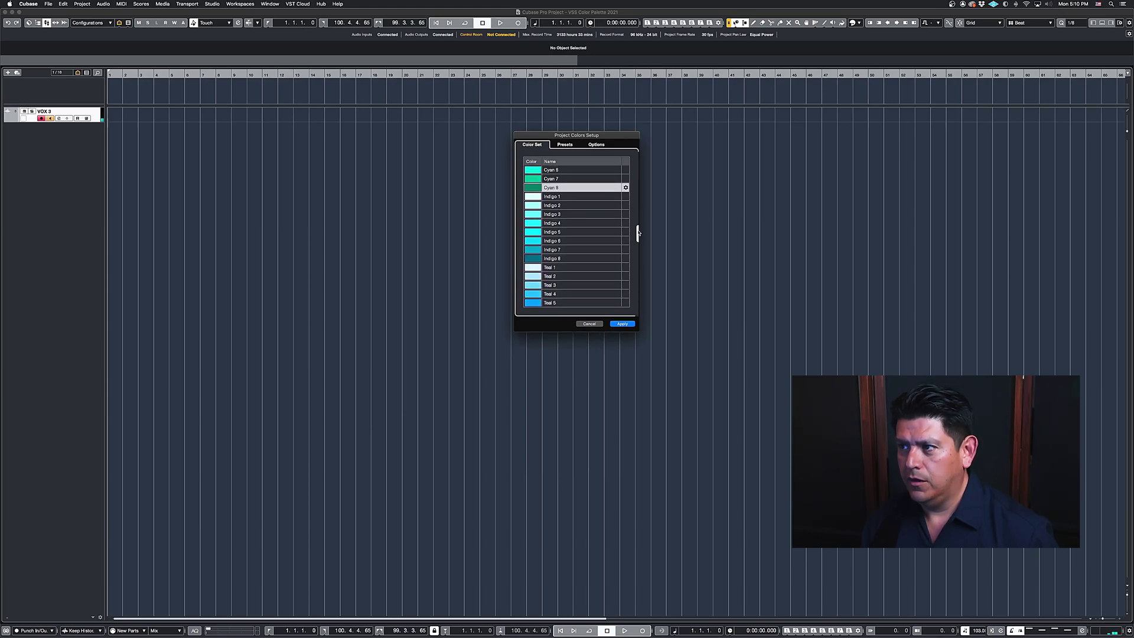
{"action": "left_click", "coordinate": [536, 201]}
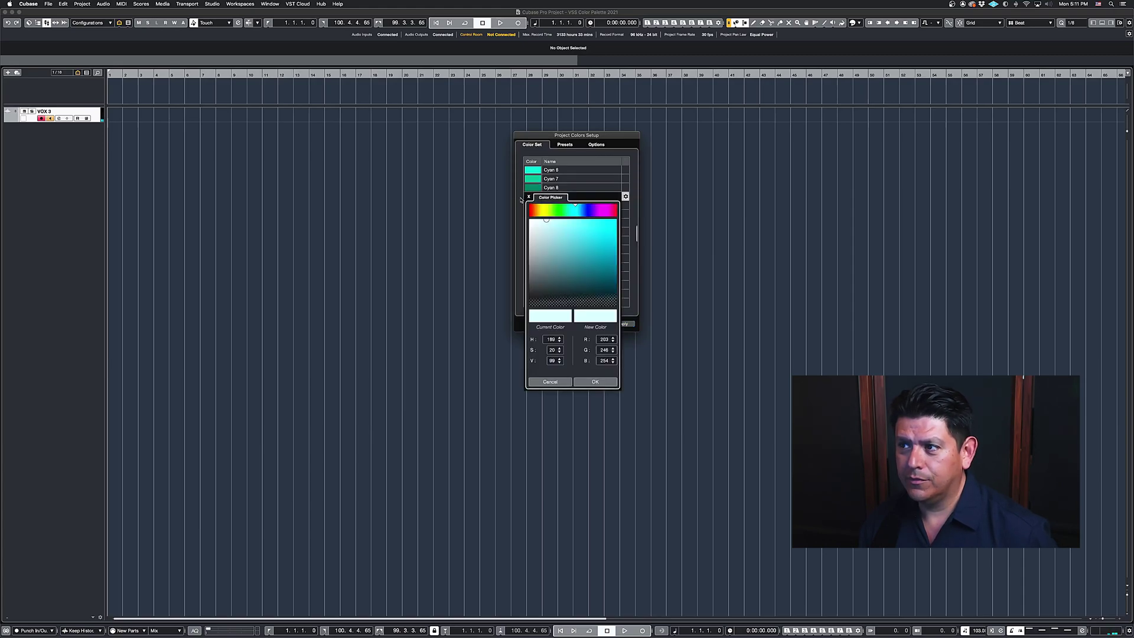
{"action": "left_click", "coordinate": [521, 200]}
{"action": "left_click", "coordinate": [533, 207]}
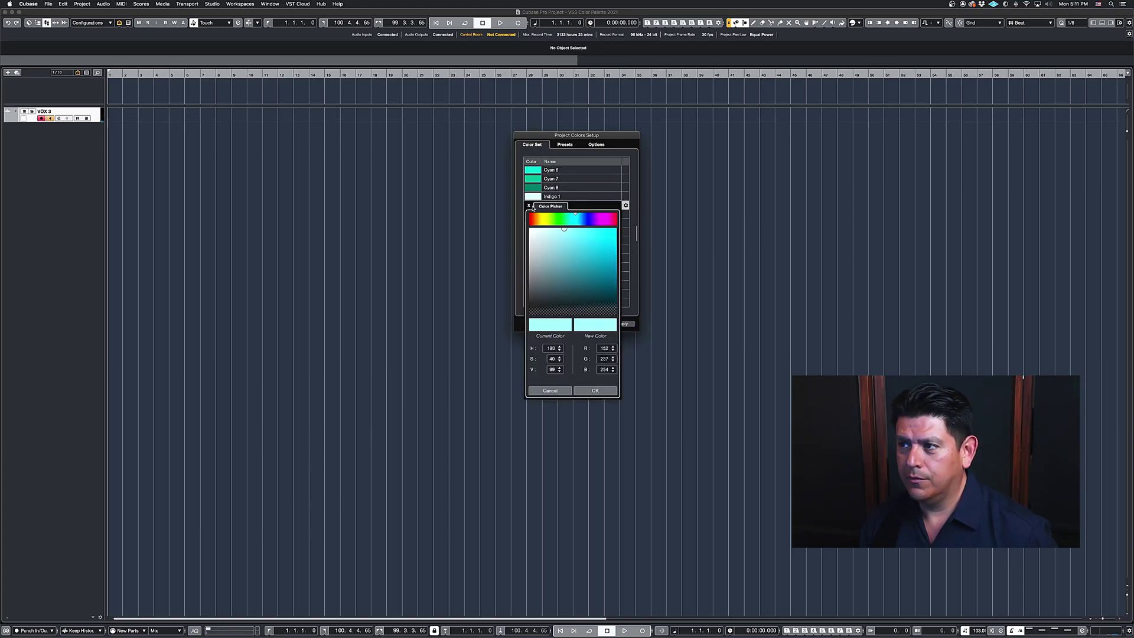
{"action": "left_click", "coordinate": [519, 211]}
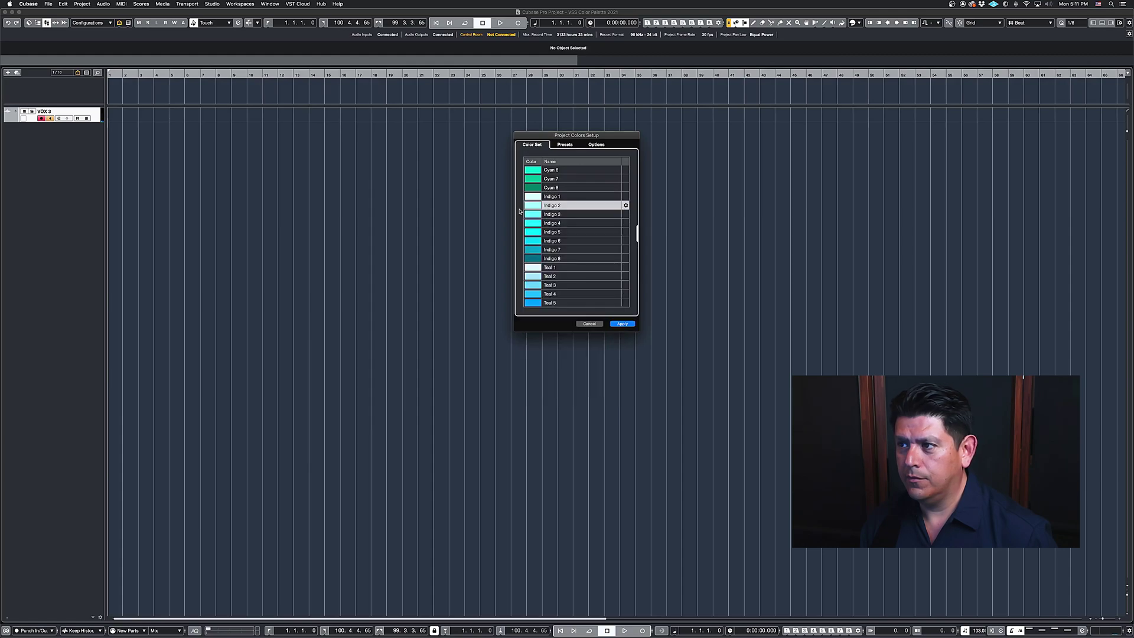
{"action": "left_click", "coordinate": [535, 215]}
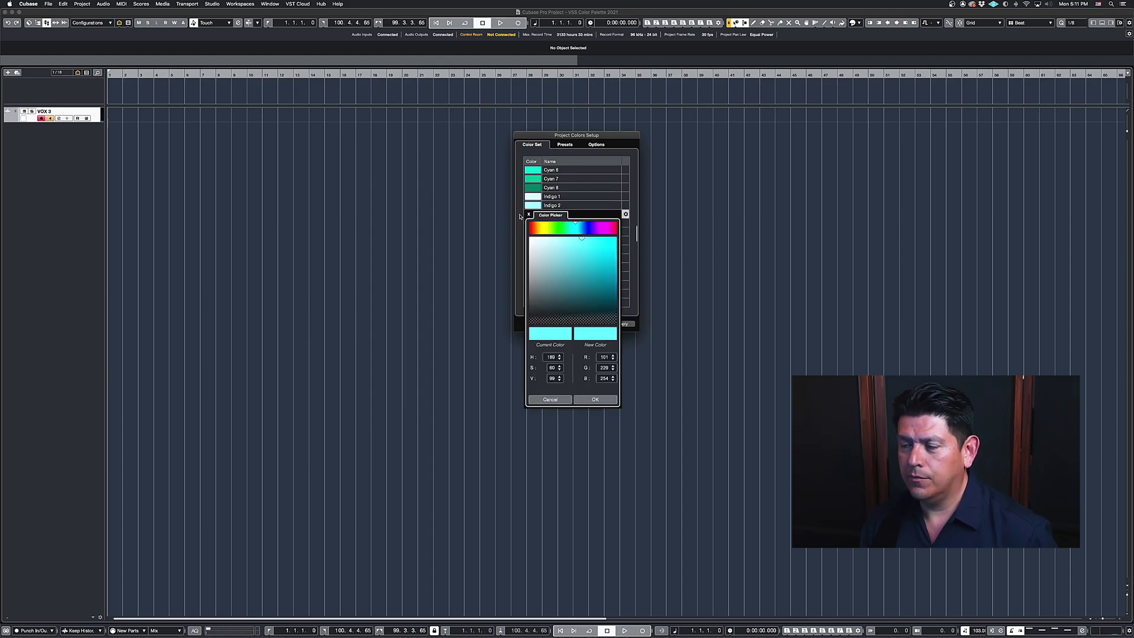
{"action": "left_click", "coordinate": [520, 216]}
{"action": "left_click", "coordinate": [537, 225]}
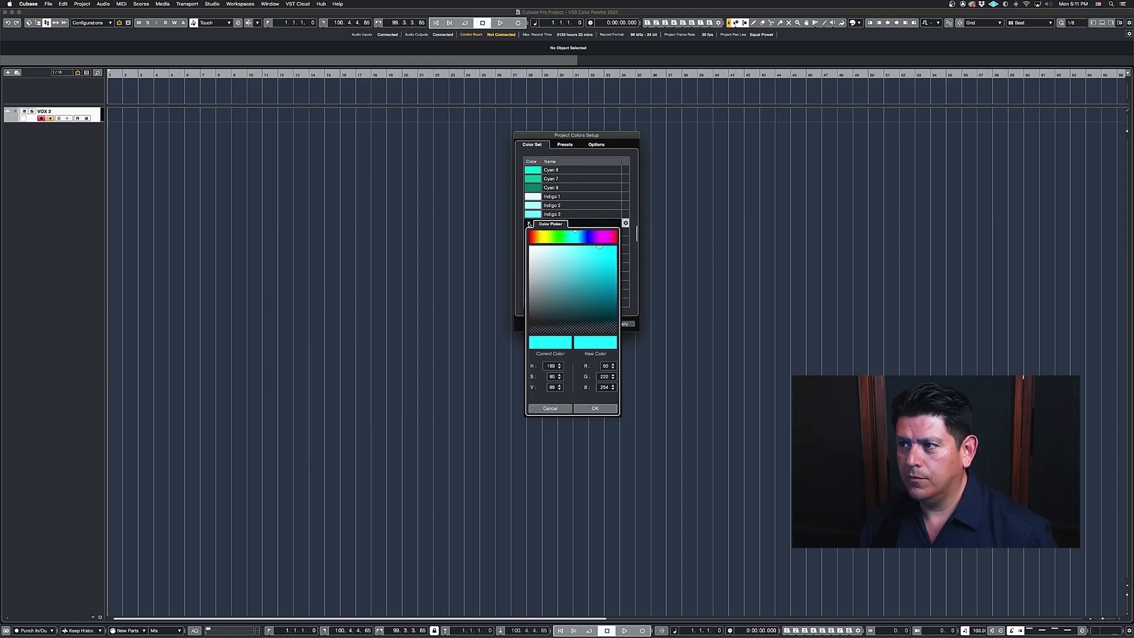
{"action": "left_click", "coordinate": [520, 226]}
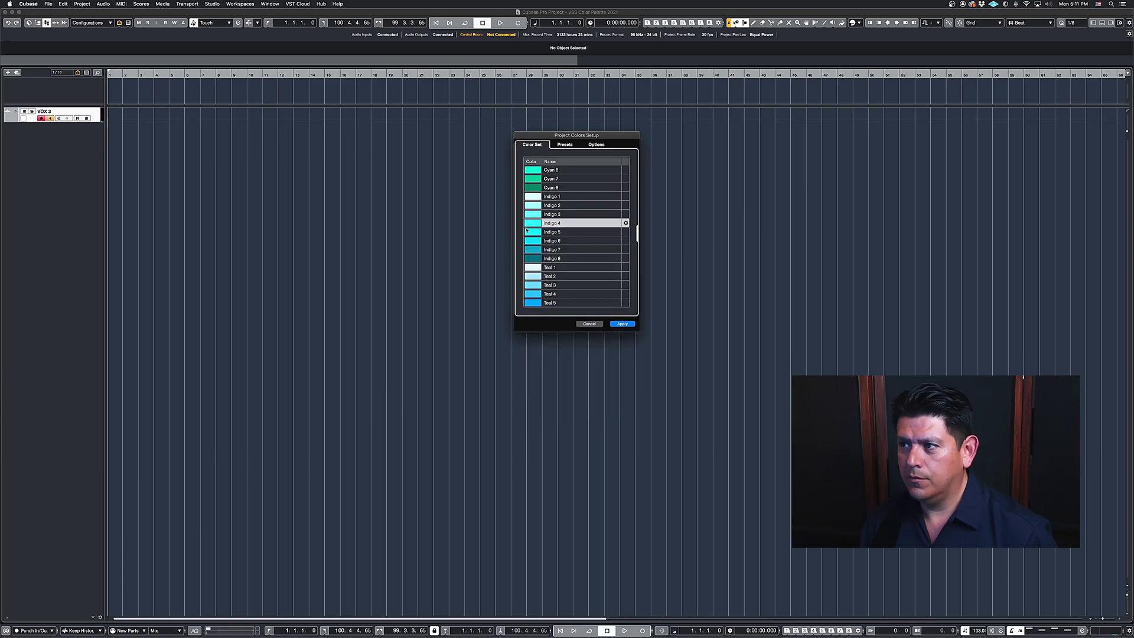
{"action": "left_click", "coordinate": [535, 232]}
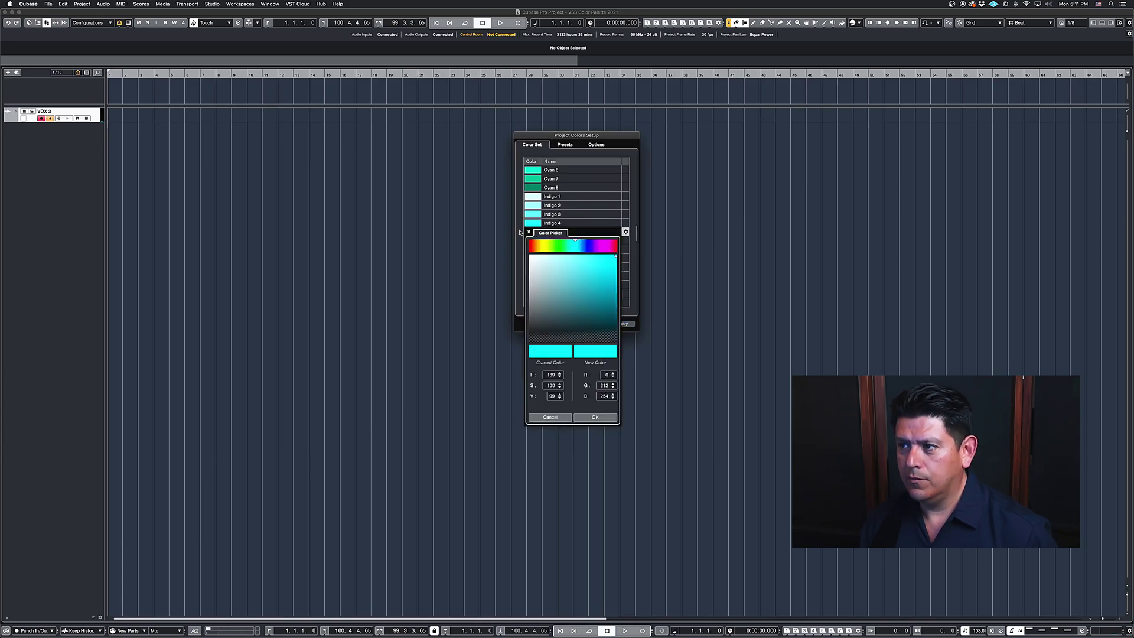
{"action": "left_click", "coordinate": [520, 232]}
{"action": "left_click", "coordinate": [538, 241]}
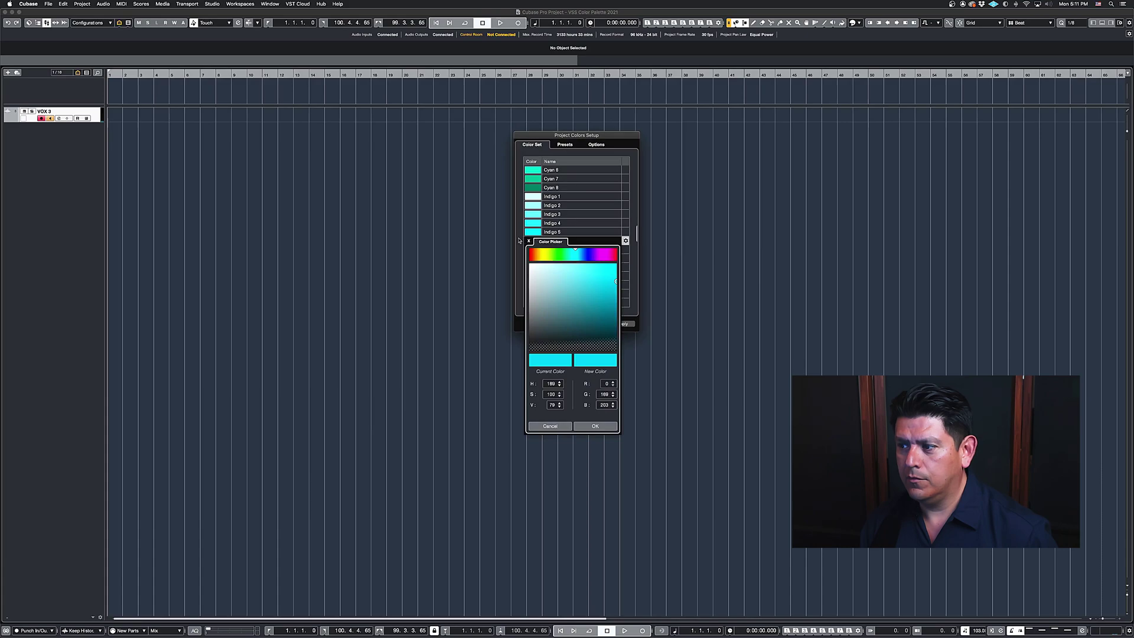
{"action": "left_click", "coordinate": [519, 241]}
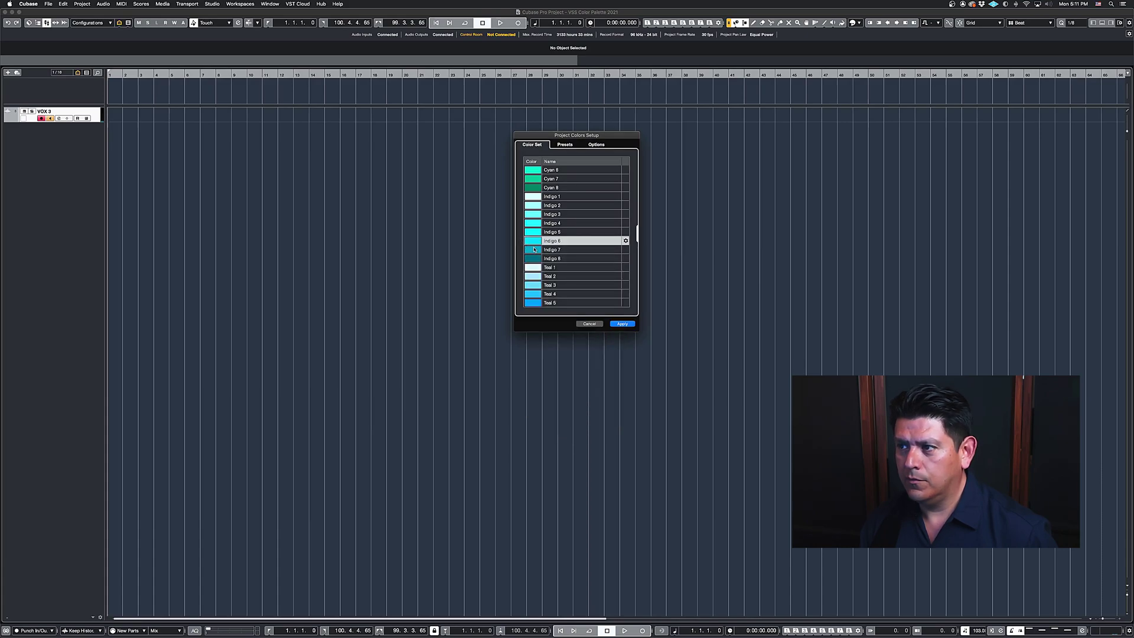
{"action": "left_click", "coordinate": [534, 249]}
{"action": "left_click", "coordinate": [518, 245]}
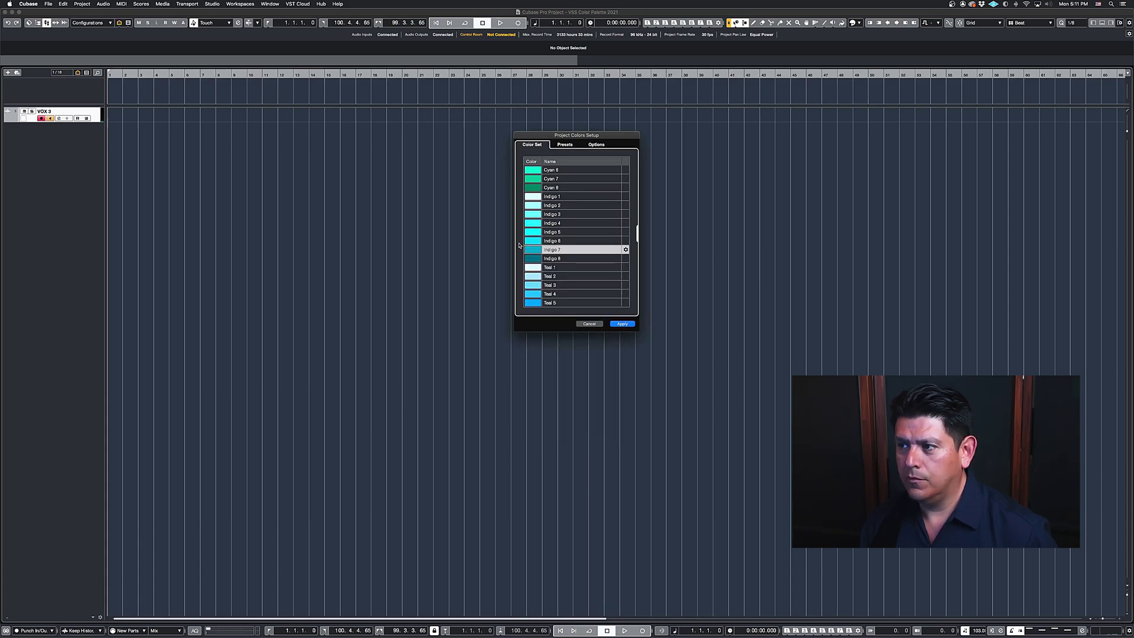
{"action": "left_click", "coordinate": [537, 261]}
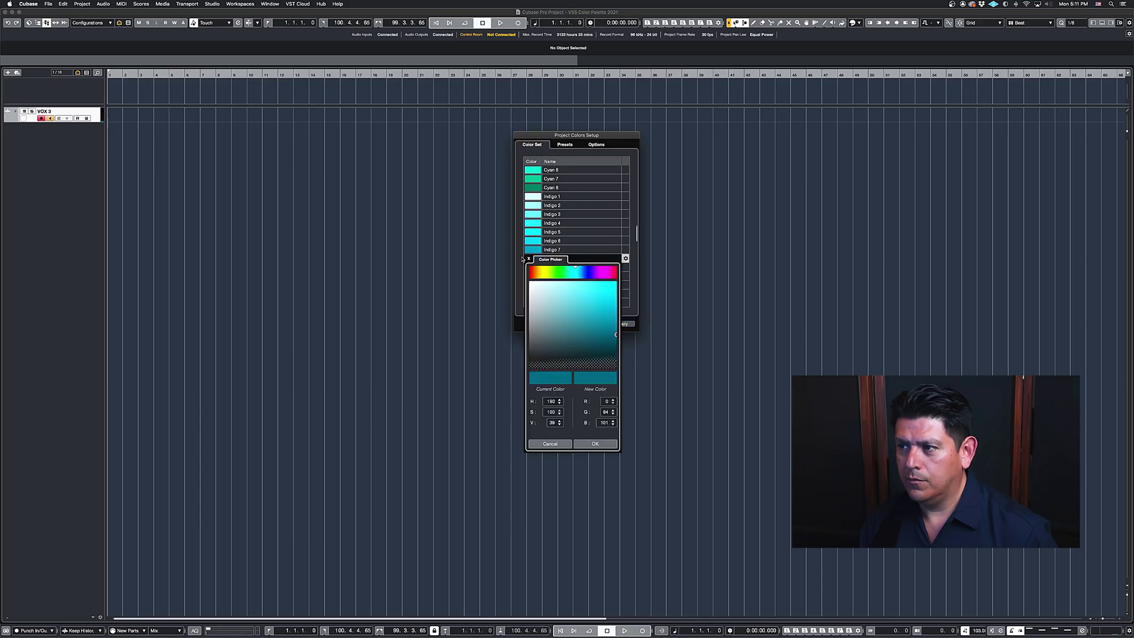
{"action": "left_click", "coordinate": [521, 258]}
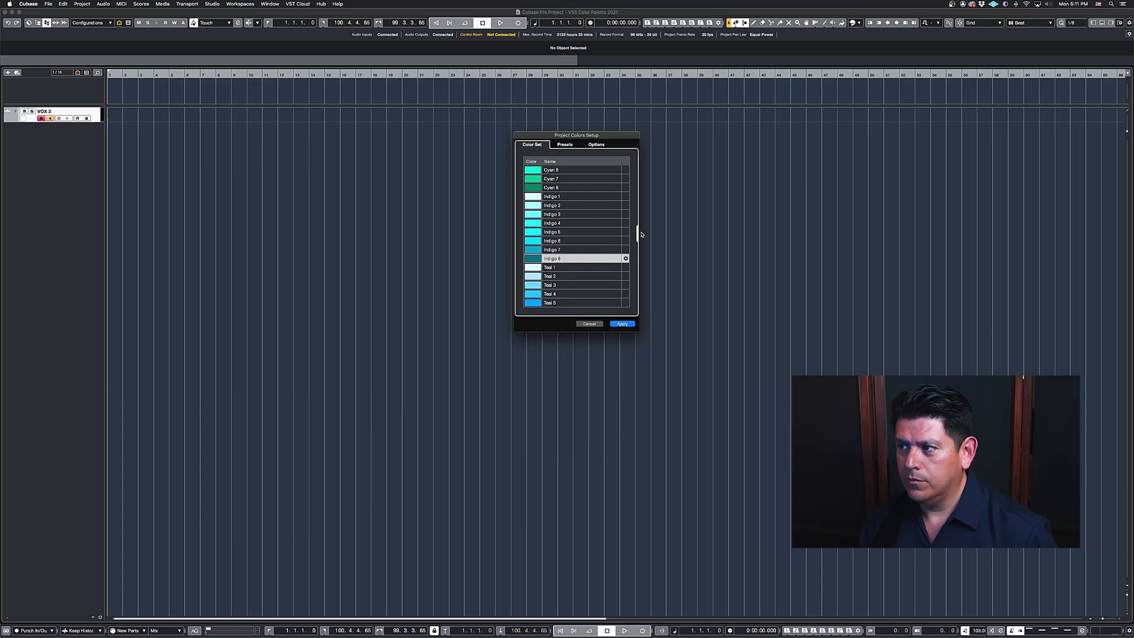
{"action": "left_click_drag", "start_coordinate": [642, 233], "coordinate": [639, 242]}
{"action": "left_click", "coordinate": [533, 215]}
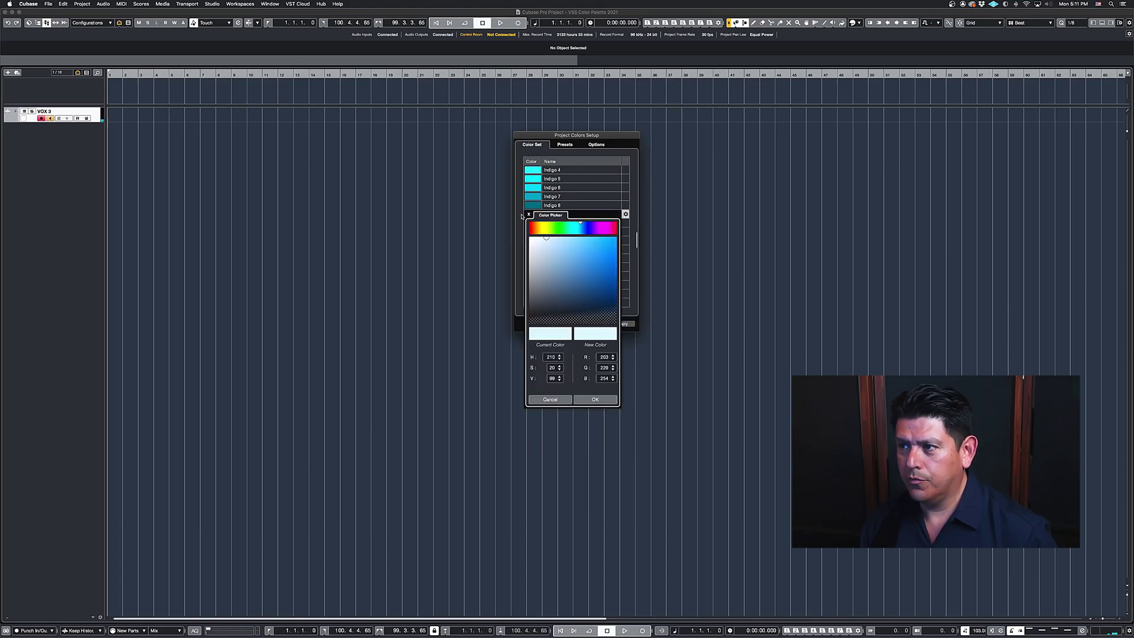
{"action": "left_click", "coordinate": [519, 216]}
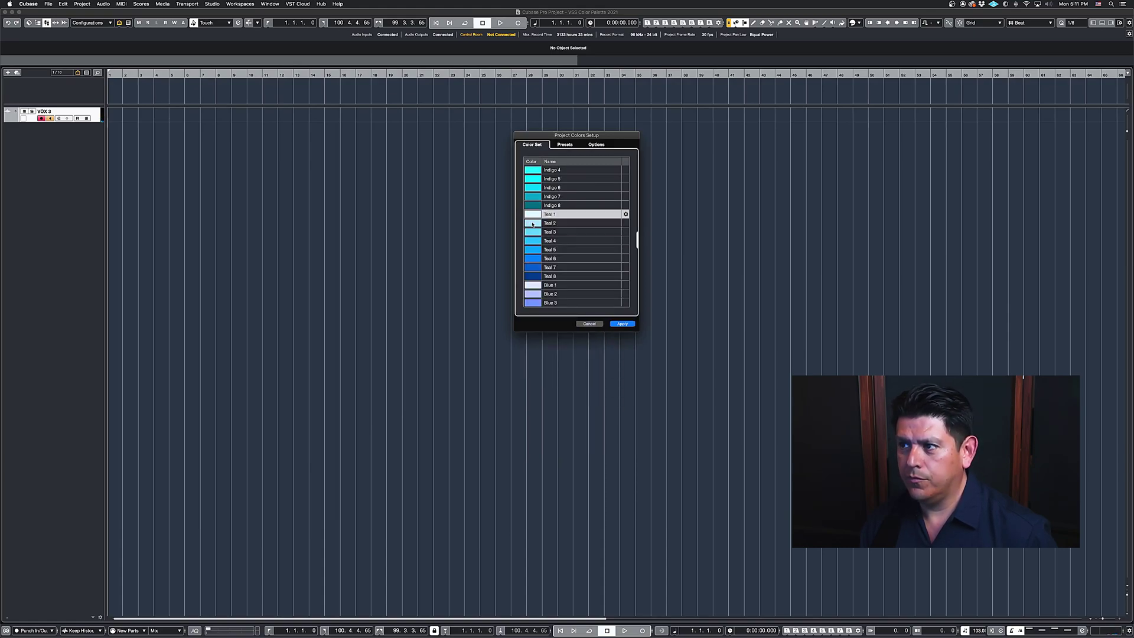
{"action": "left_click", "coordinate": [532, 223]}
{"action": "left_click", "coordinate": [521, 223]}
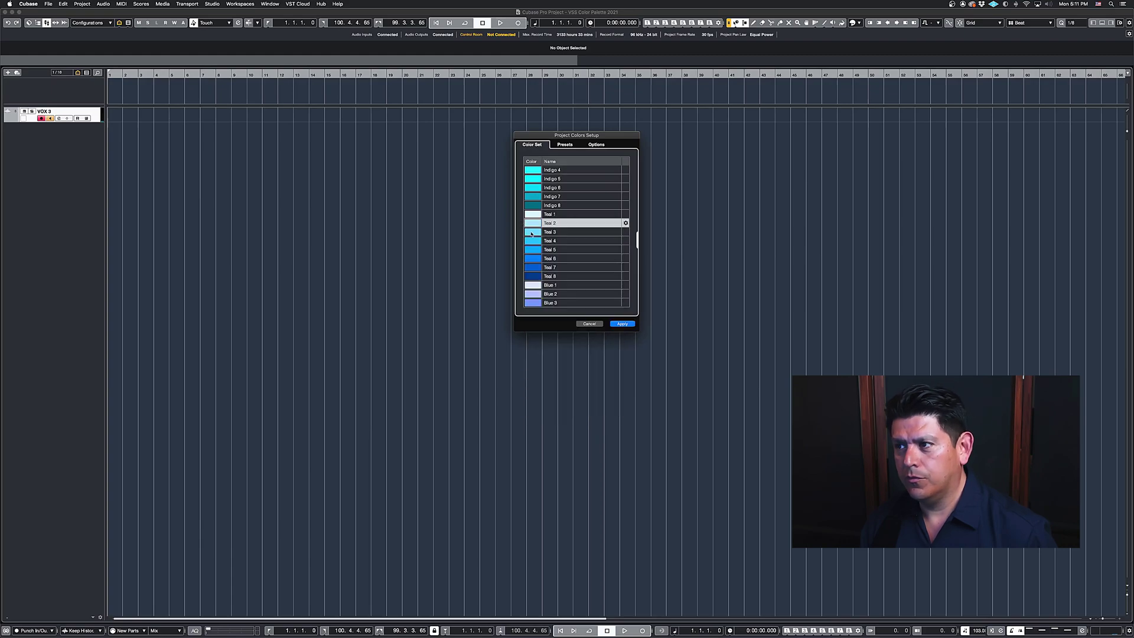
{"action": "left_click", "coordinate": [532, 232]}
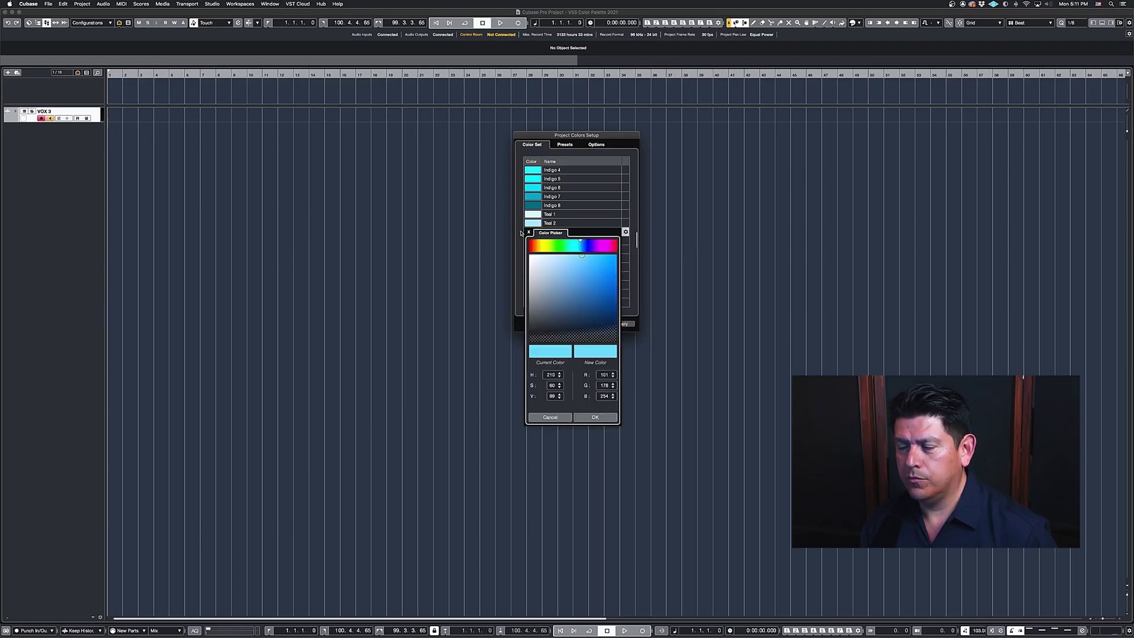
{"action": "left_click", "coordinate": [520, 233]}
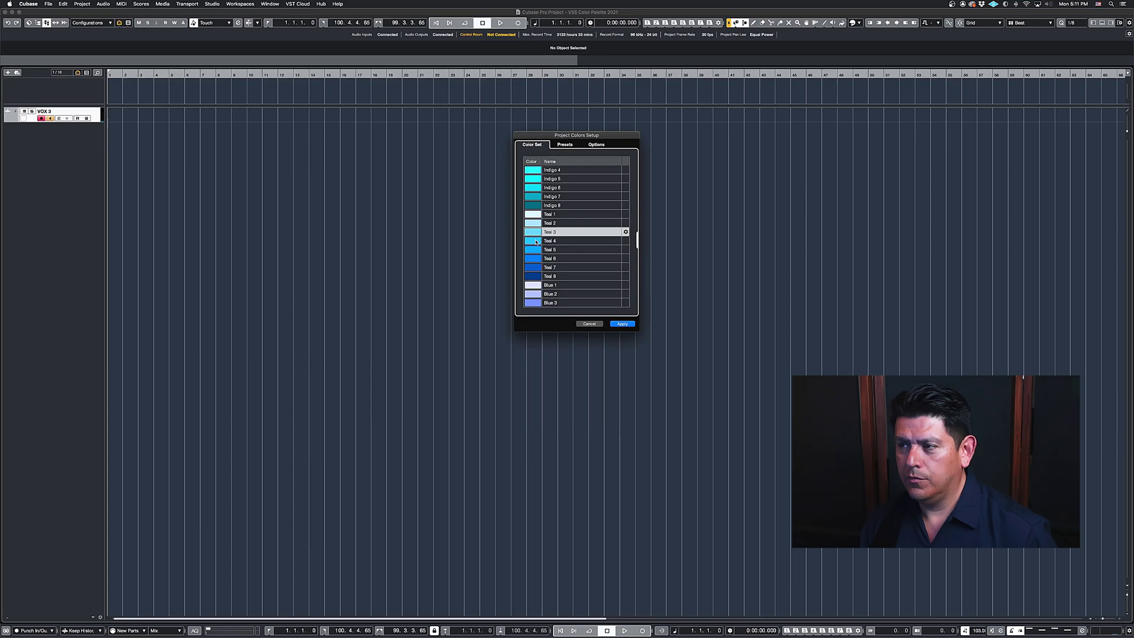
{"action": "left_click", "coordinate": [535, 241]}
{"action": "left_click", "coordinate": [520, 240]}
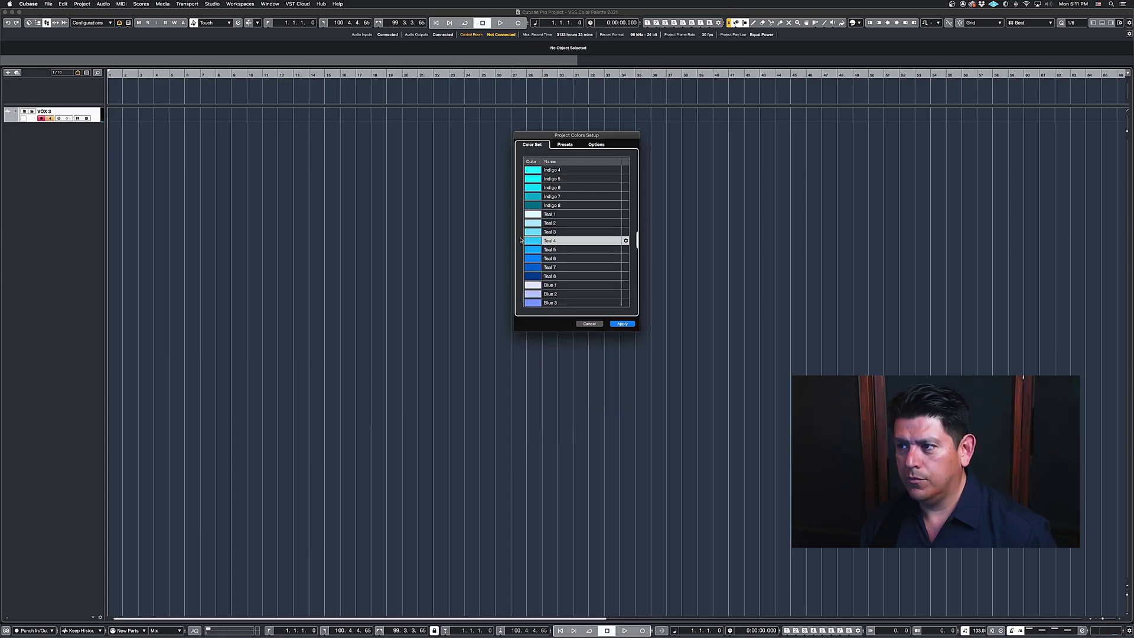
{"action": "left_click", "coordinate": [535, 251]}
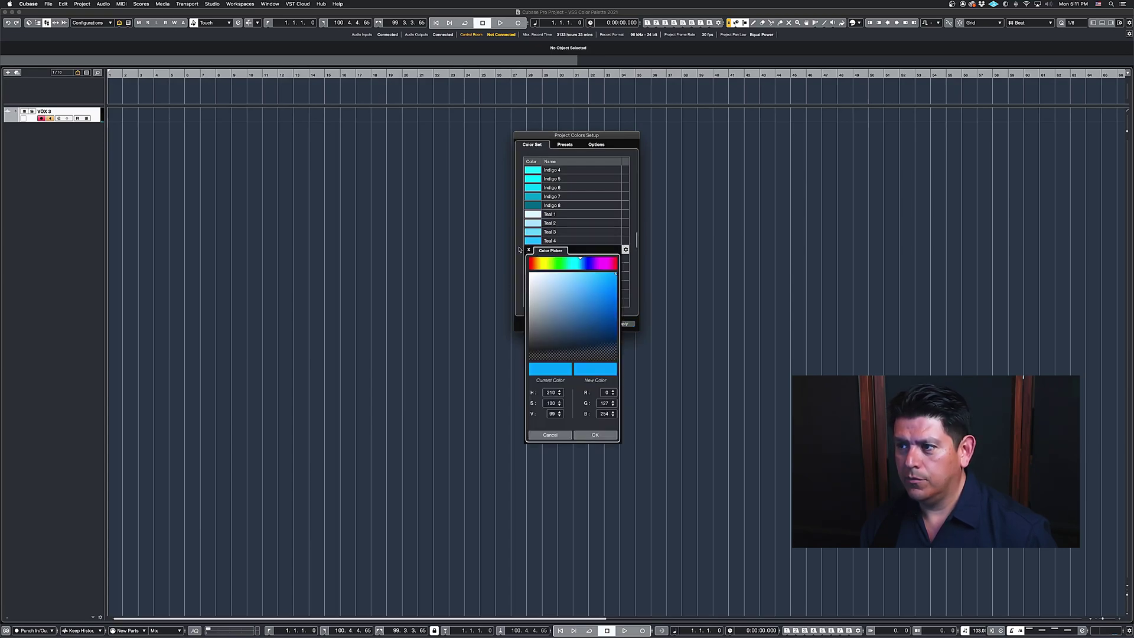
{"action": "left_click", "coordinate": [519, 250]}
{"action": "left_click", "coordinate": [532, 258]}
{"action": "left_click", "coordinate": [518, 260]}
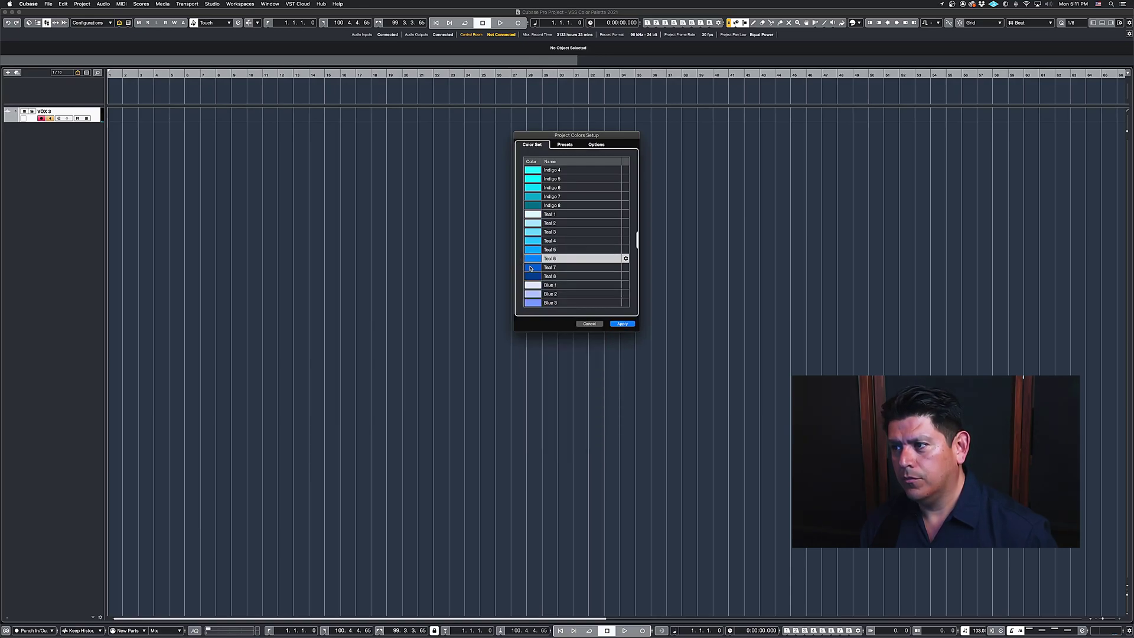
{"action": "left_click", "coordinate": [534, 268]}
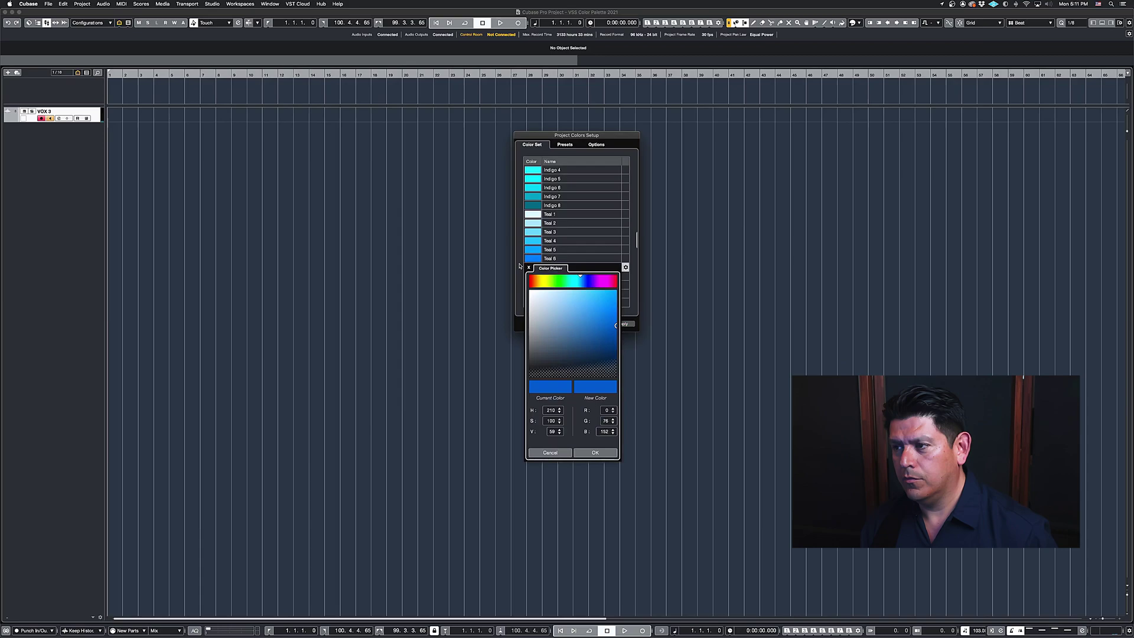
{"action": "left_click", "coordinate": [520, 265]}
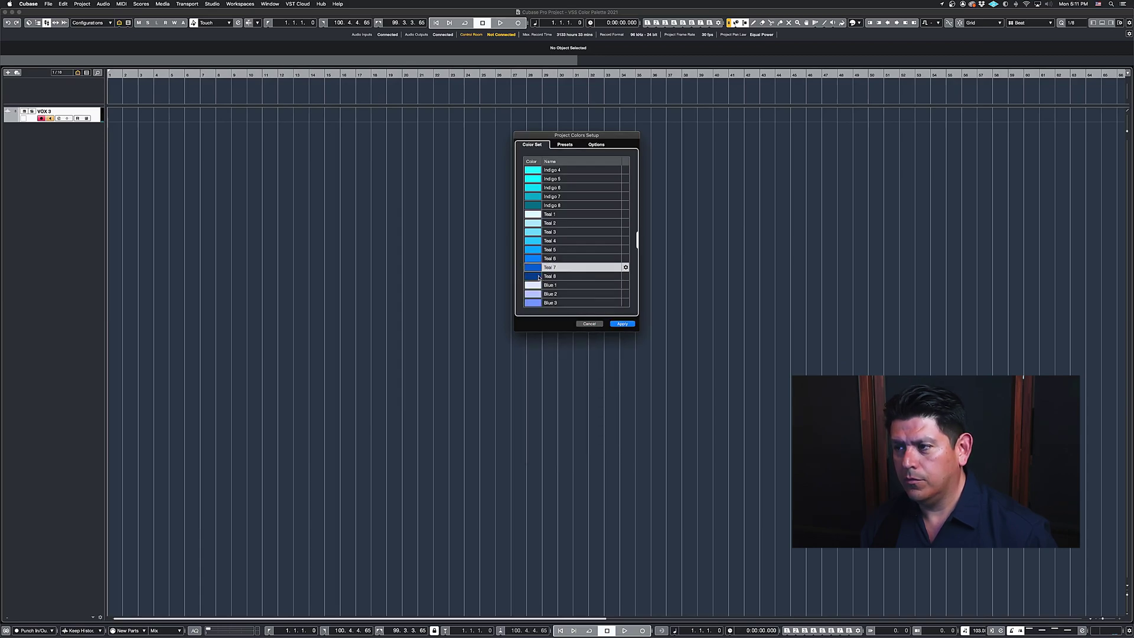
{"action": "left_click", "coordinate": [523, 275]}
{"action": "left_click", "coordinate": [519, 273]}
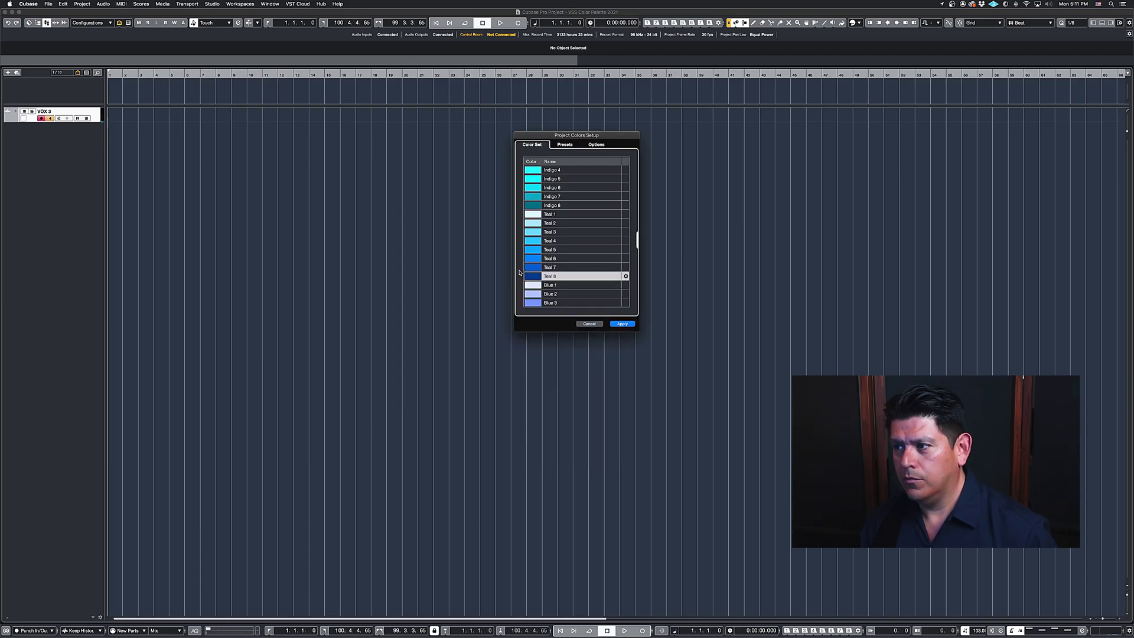
{"action": "left_click_drag", "start_coordinate": [638, 240], "coordinate": [638, 248]}
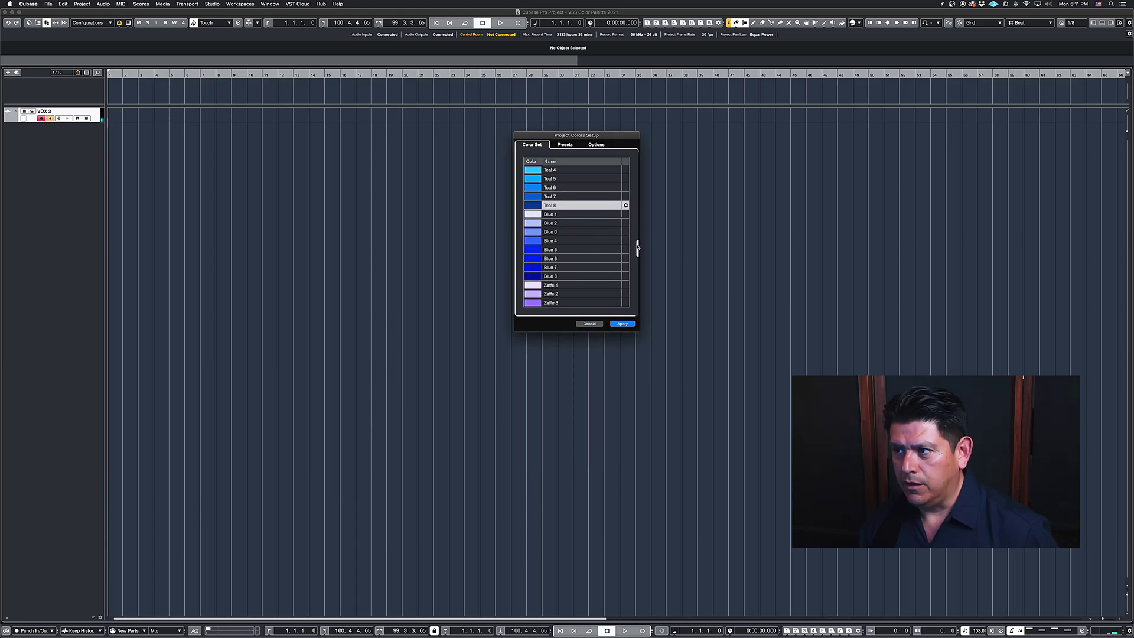
{"action": "left_click", "coordinate": [533, 215]}
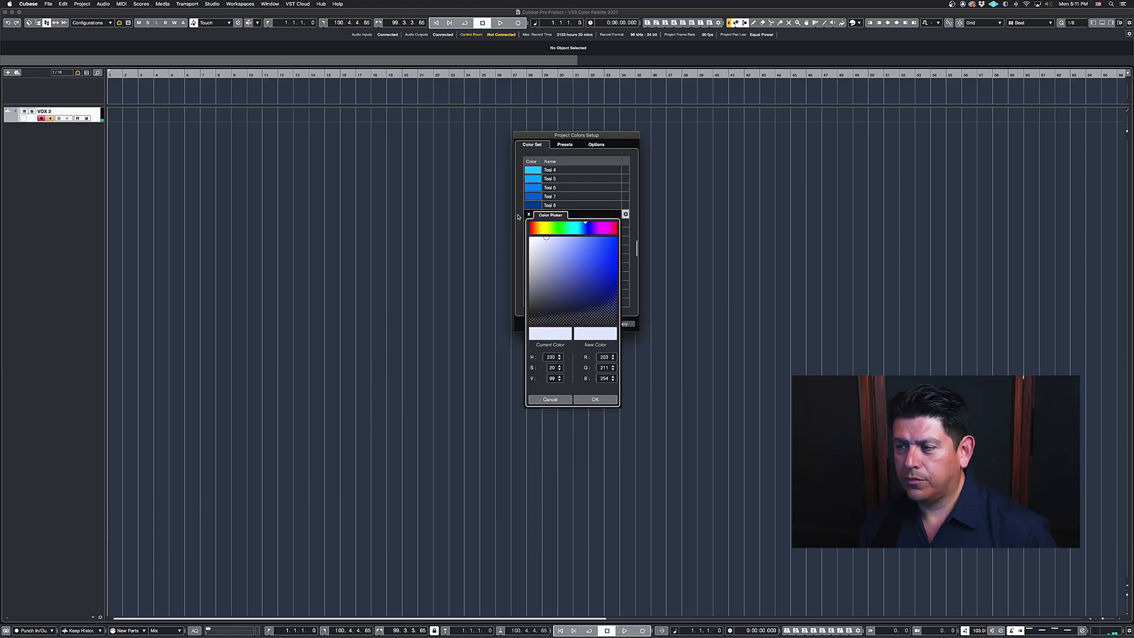
{"action": "left_click", "coordinate": [519, 217]}
{"action": "left_click", "coordinate": [534, 224]}
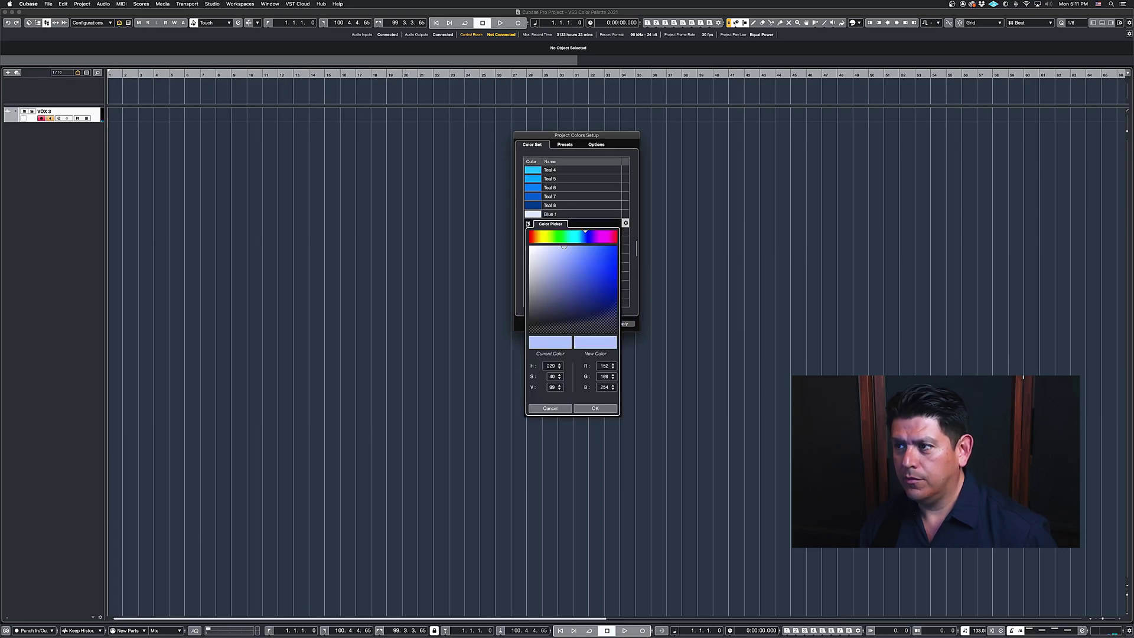
{"action": "left_click", "coordinate": [521, 223]}
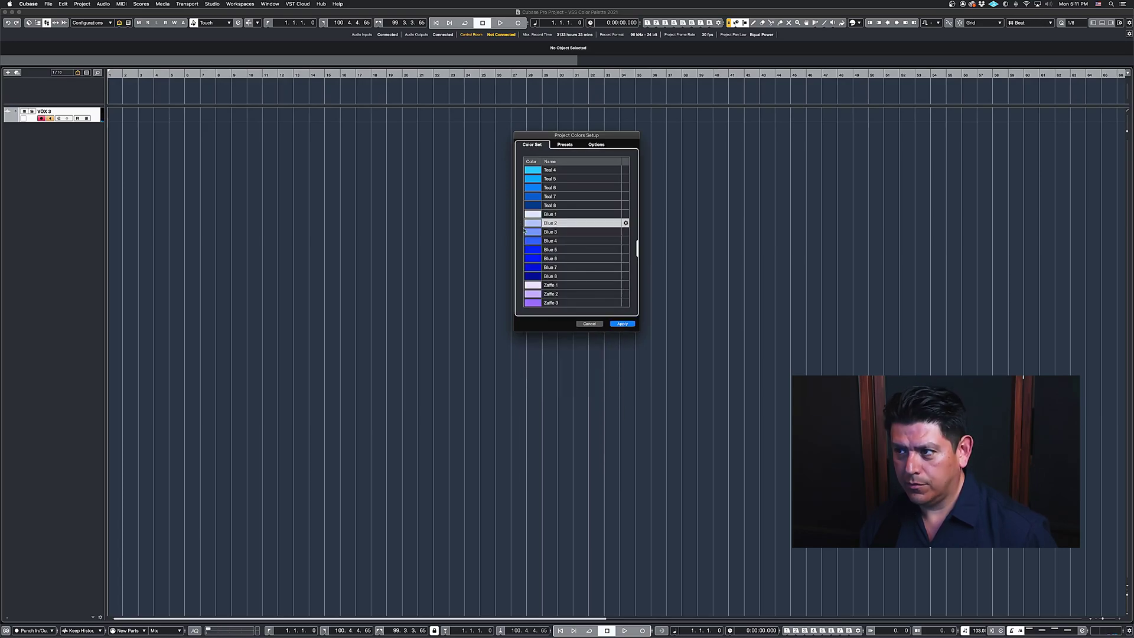
{"action": "left_click", "coordinate": [532, 233]}
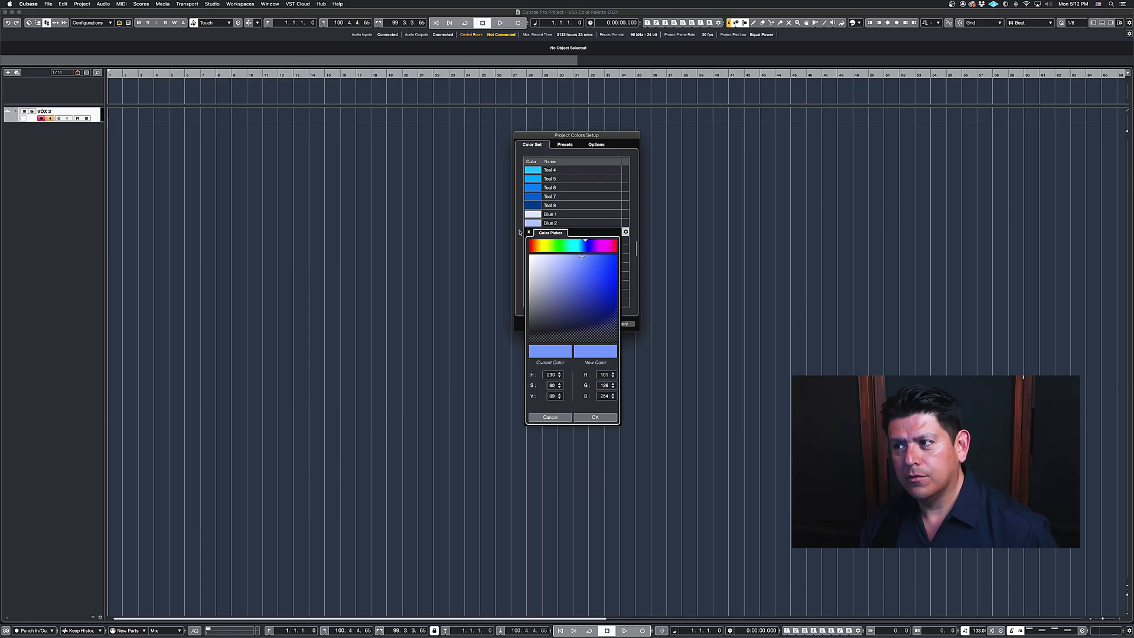
{"action": "left_click", "coordinate": [519, 232]}
{"action": "left_click", "coordinate": [534, 242]}
{"action": "left_click", "coordinate": [520, 241]}
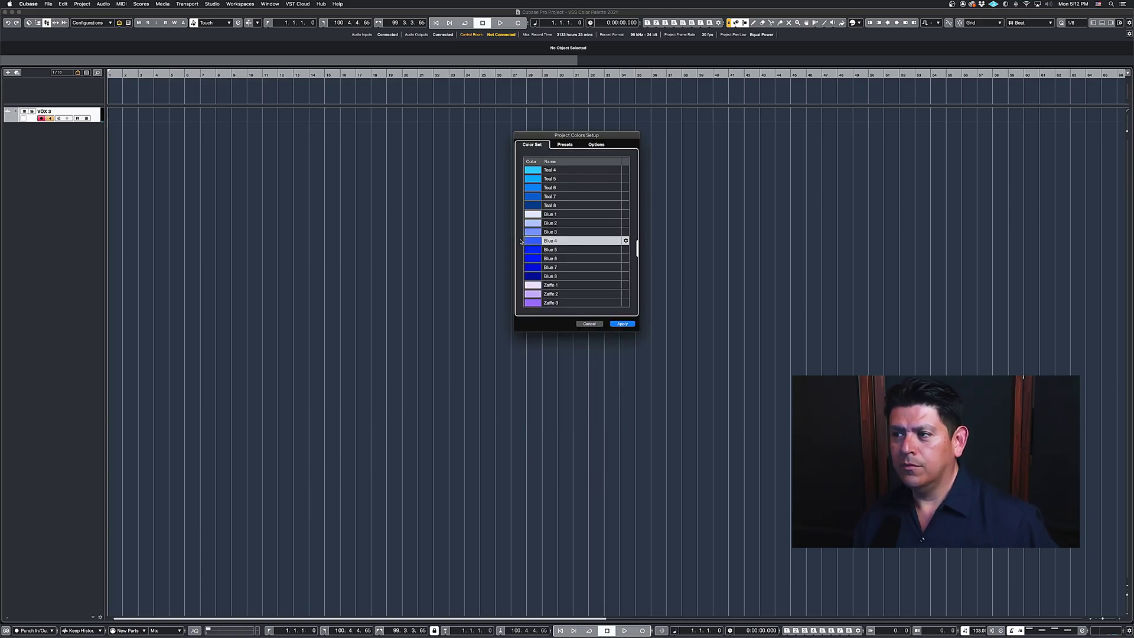
{"action": "left_click", "coordinate": [532, 250]}
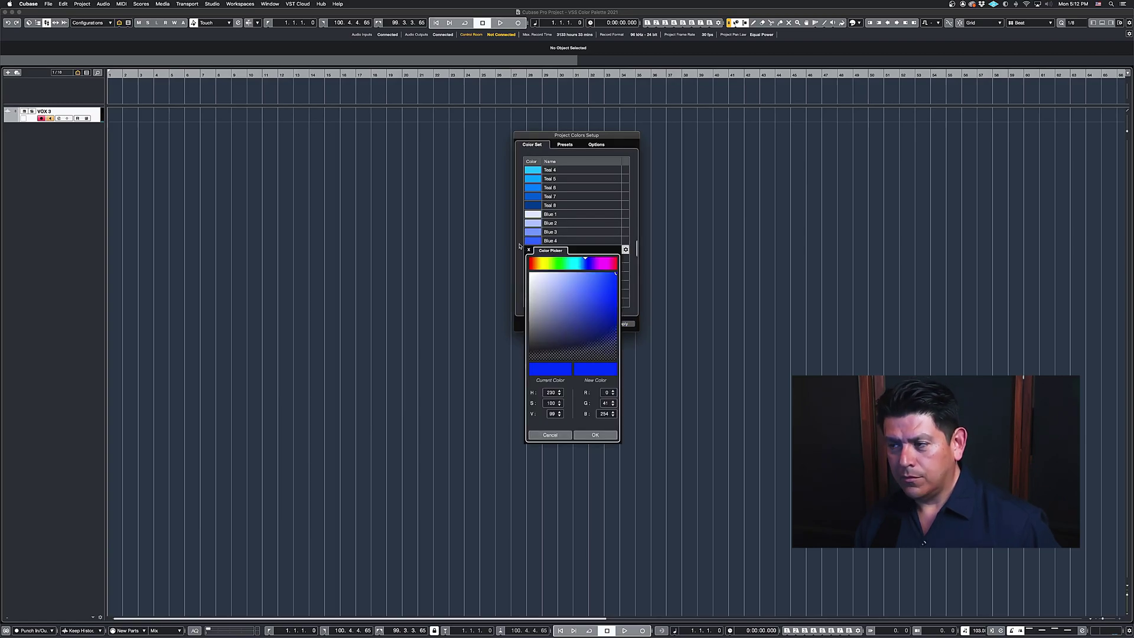
{"action": "left_click", "coordinate": [519, 245]}
{"action": "left_click", "coordinate": [528, 251]}
{"action": "left_click", "coordinate": [519, 250]}
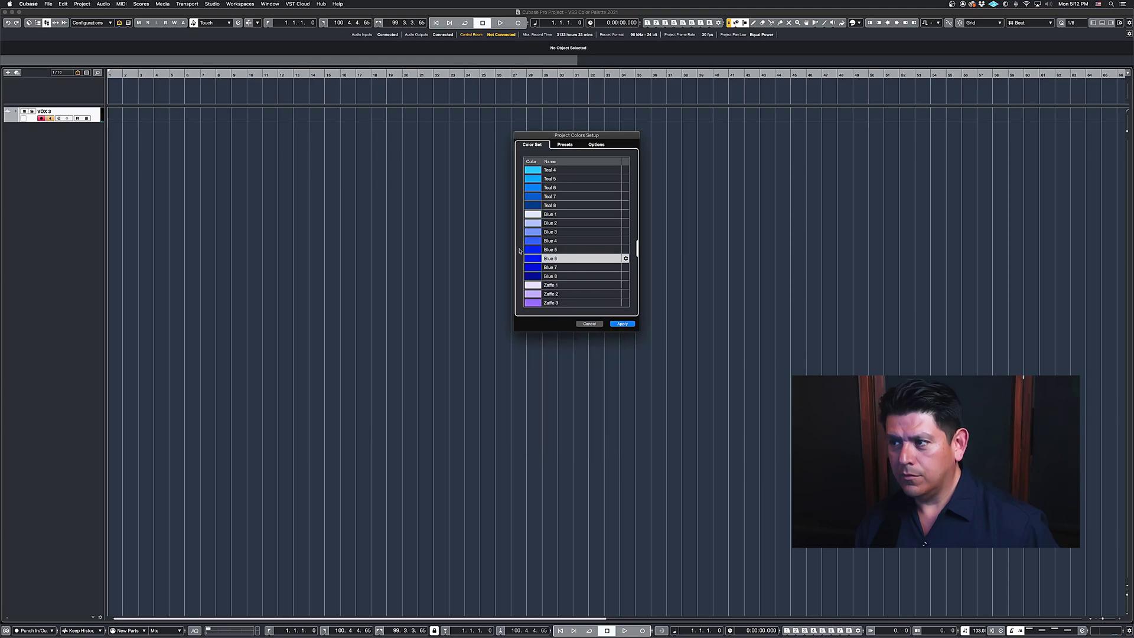
{"action": "left_click", "coordinate": [527, 262]}
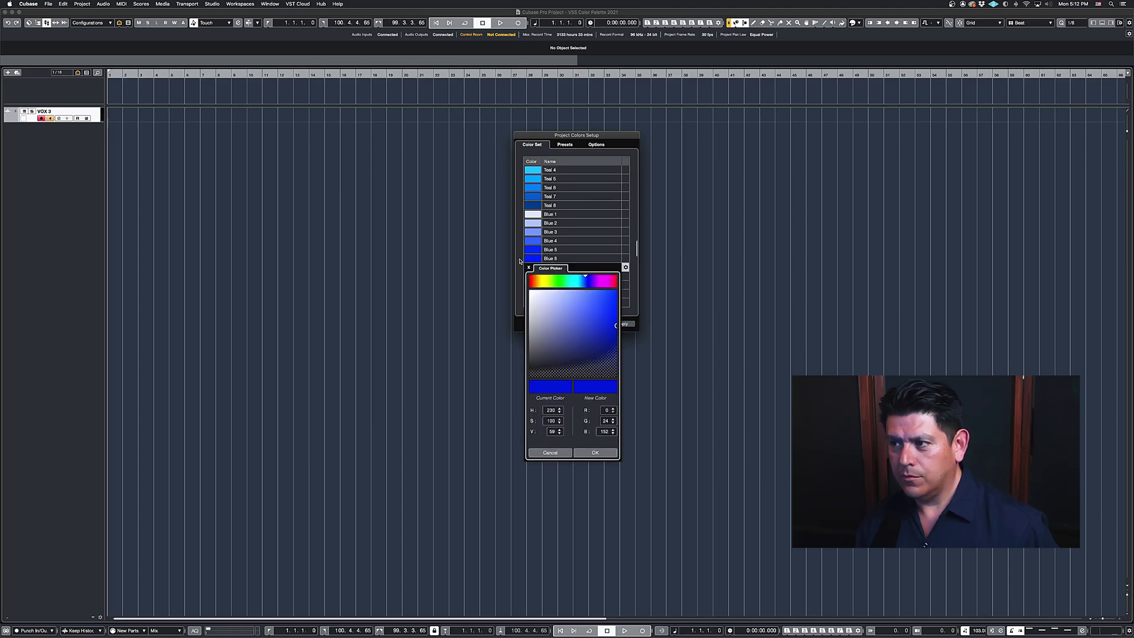
{"action": "left_click", "coordinate": [529, 267]}
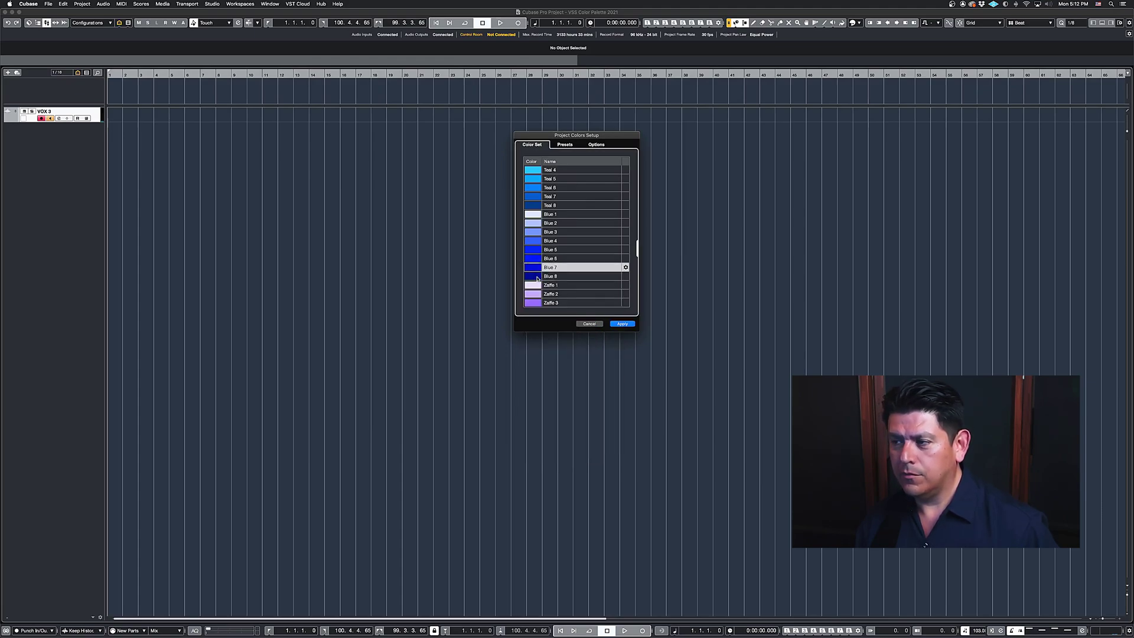
{"action": "left_click", "coordinate": [532, 268]}
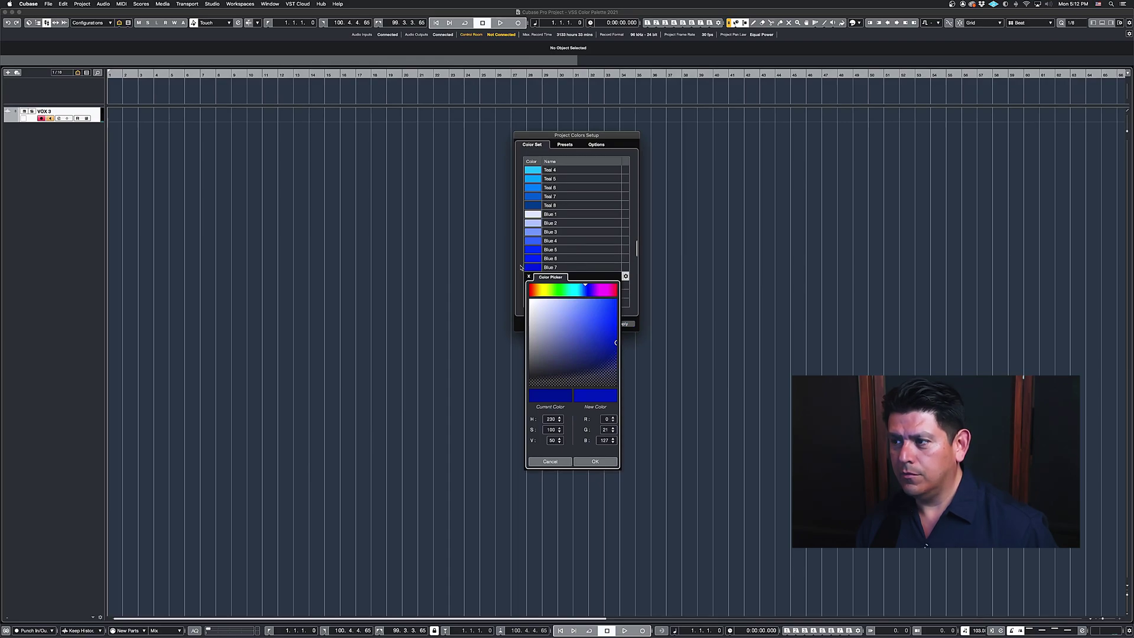
{"action": "left_click", "coordinate": [545, 268]}
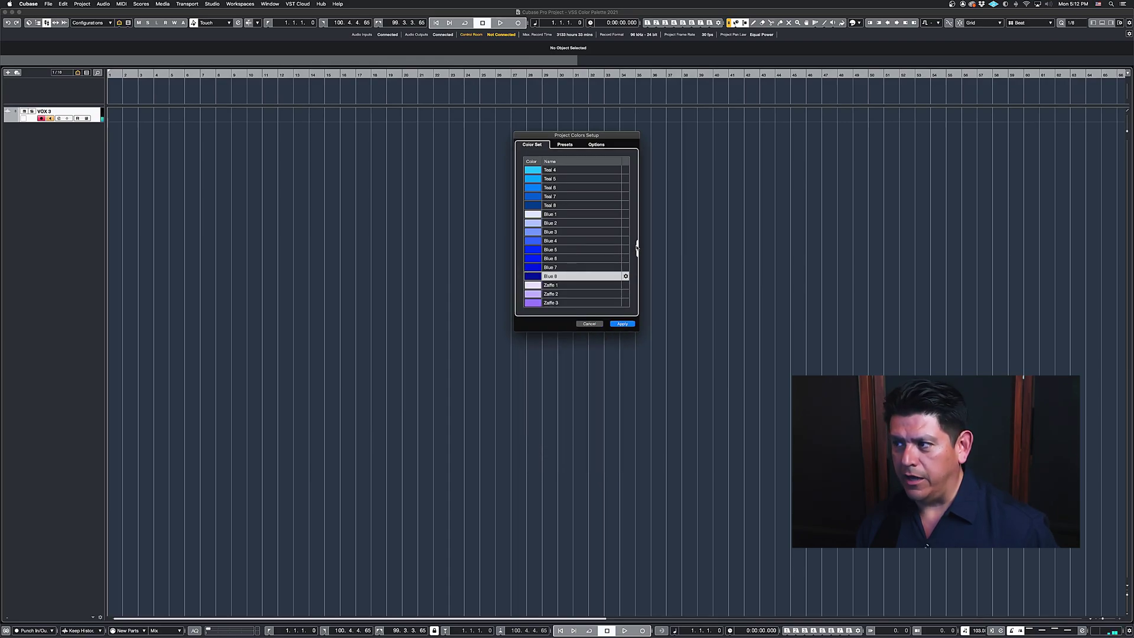
{"action": "left_click_drag", "start_coordinate": [638, 255], "coordinate": [637, 262]}
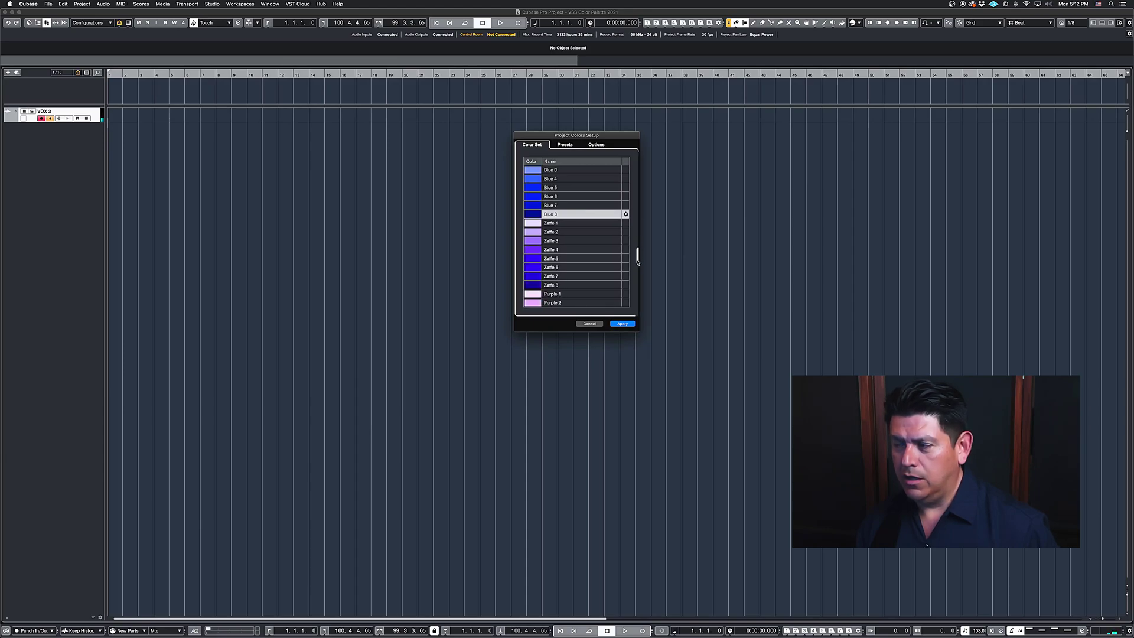
{"action": "left_click", "coordinate": [531, 224]}
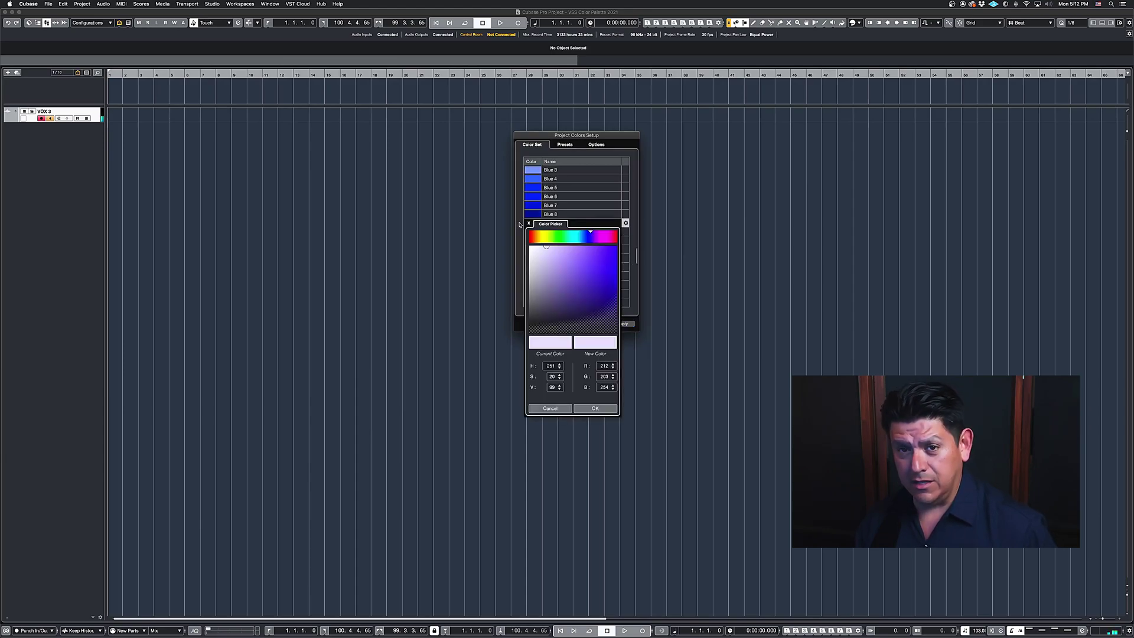
{"action": "left_click", "coordinate": [522, 224]}
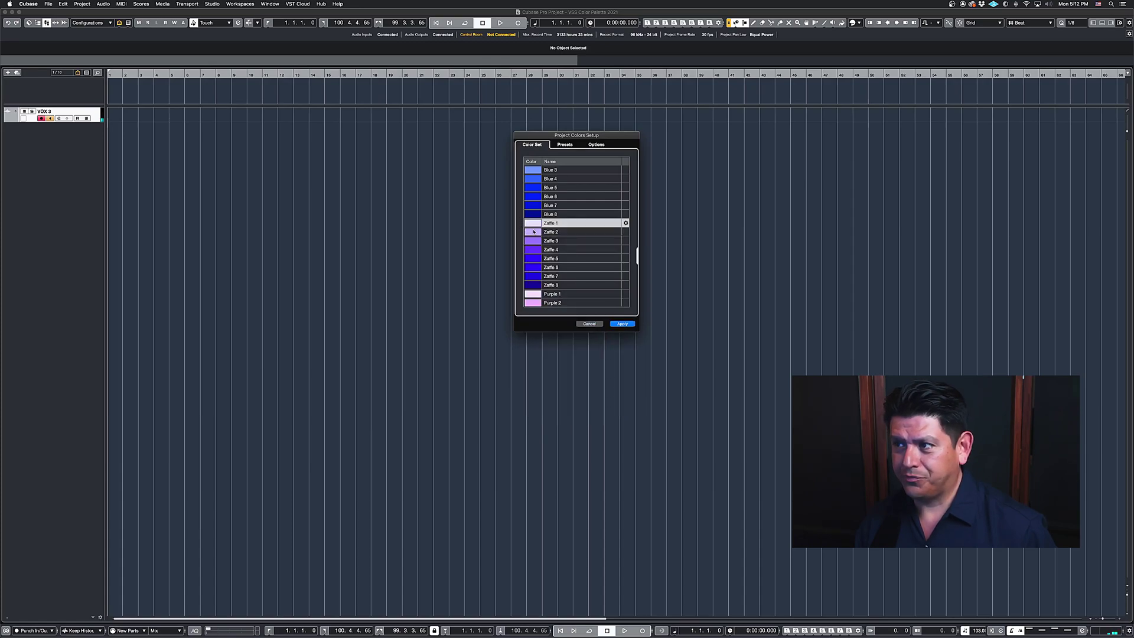
{"action": "left_click", "coordinate": [533, 232]}
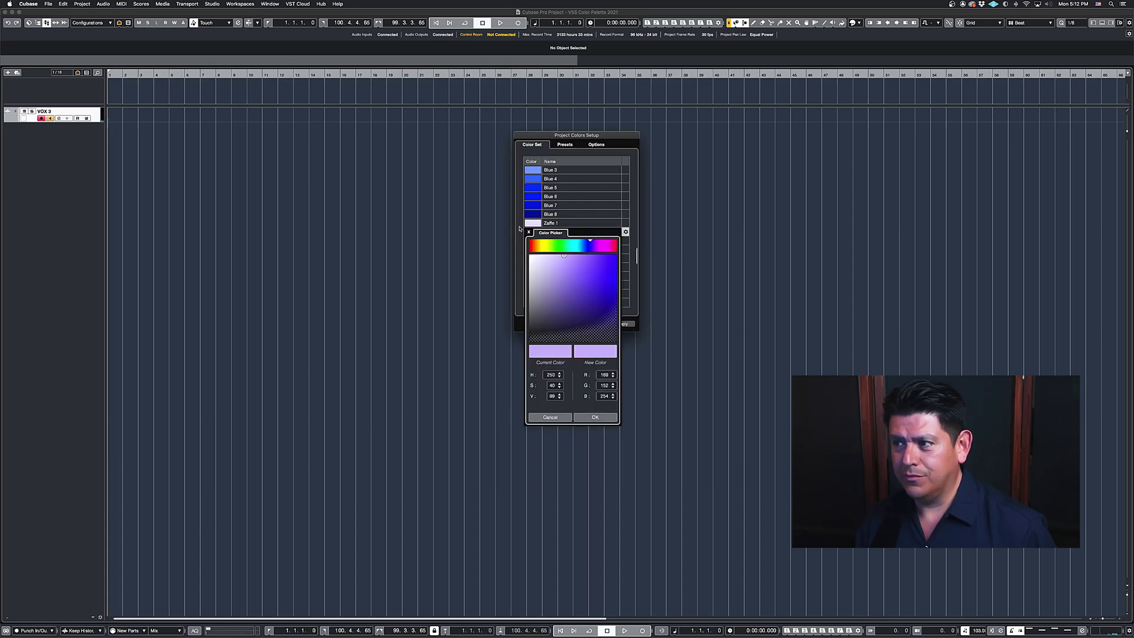
{"action": "left_click", "coordinate": [519, 229]}
{"action": "left_click", "coordinate": [534, 241]}
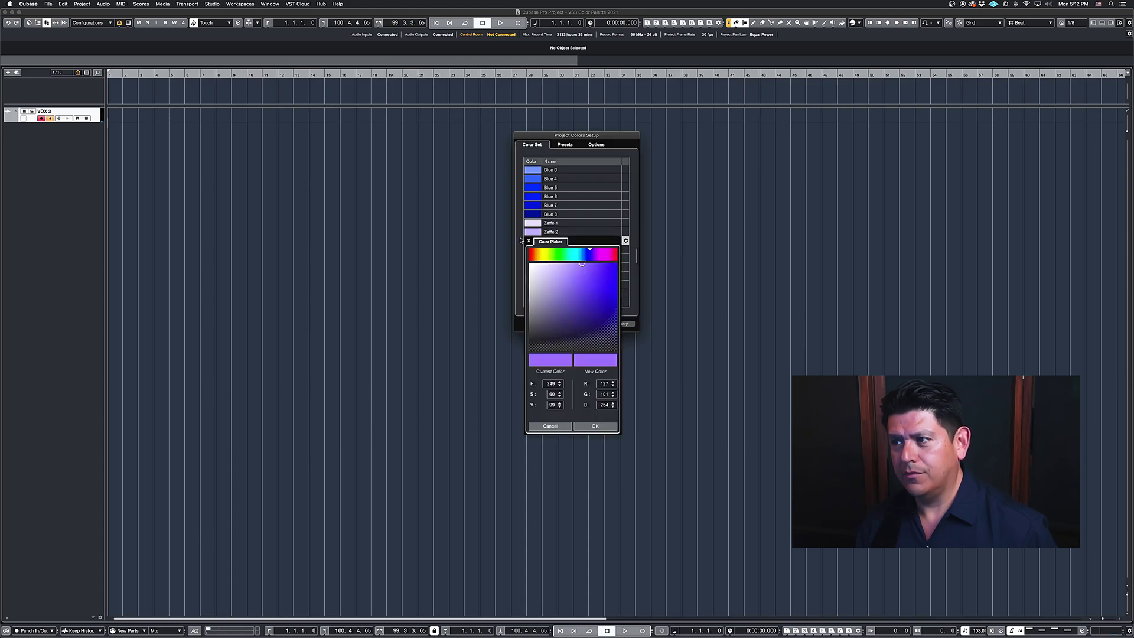
{"action": "left_click", "coordinate": [519, 239]}
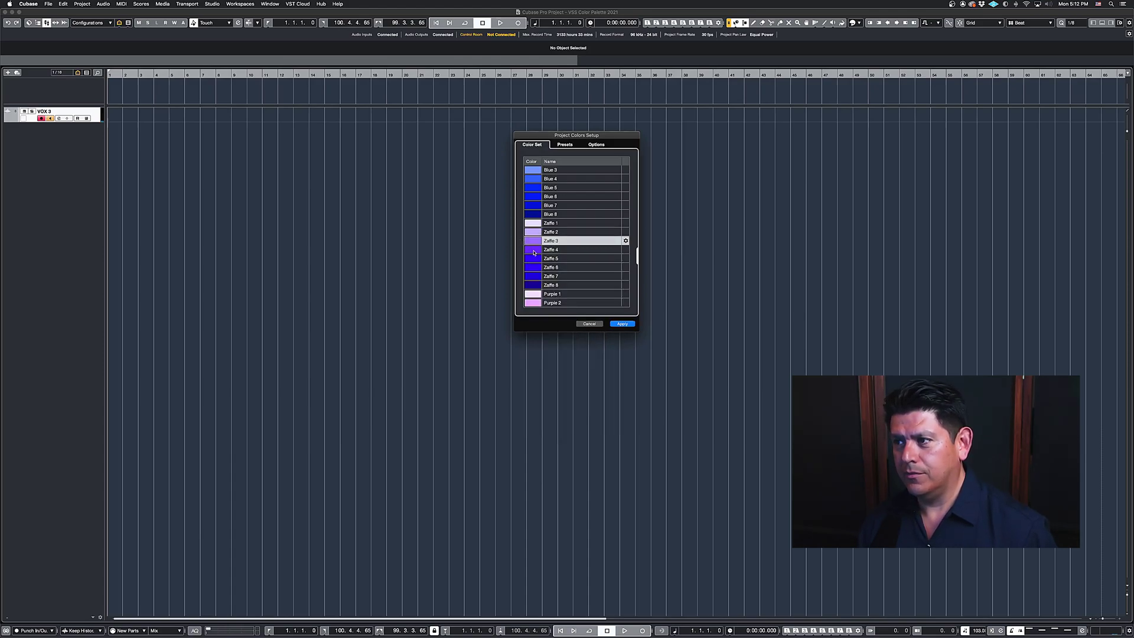
{"action": "left_click", "coordinate": [534, 250]}
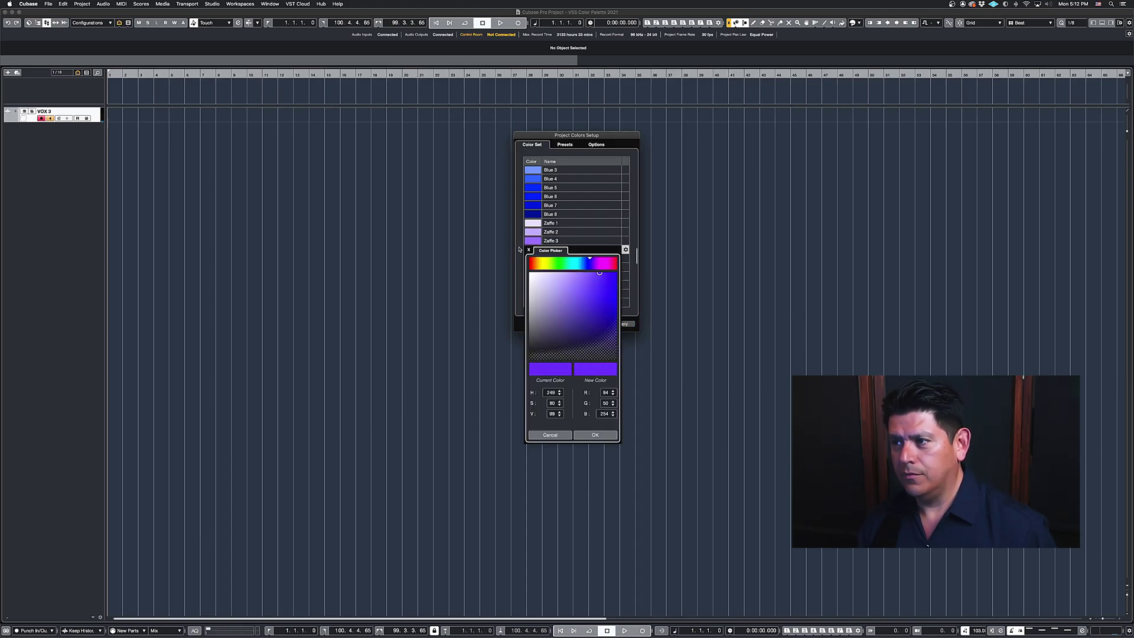
{"action": "left_click", "coordinate": [528, 250]}
{"action": "left_click", "coordinate": [533, 258]}
{"action": "left_click", "coordinate": [528, 259]}
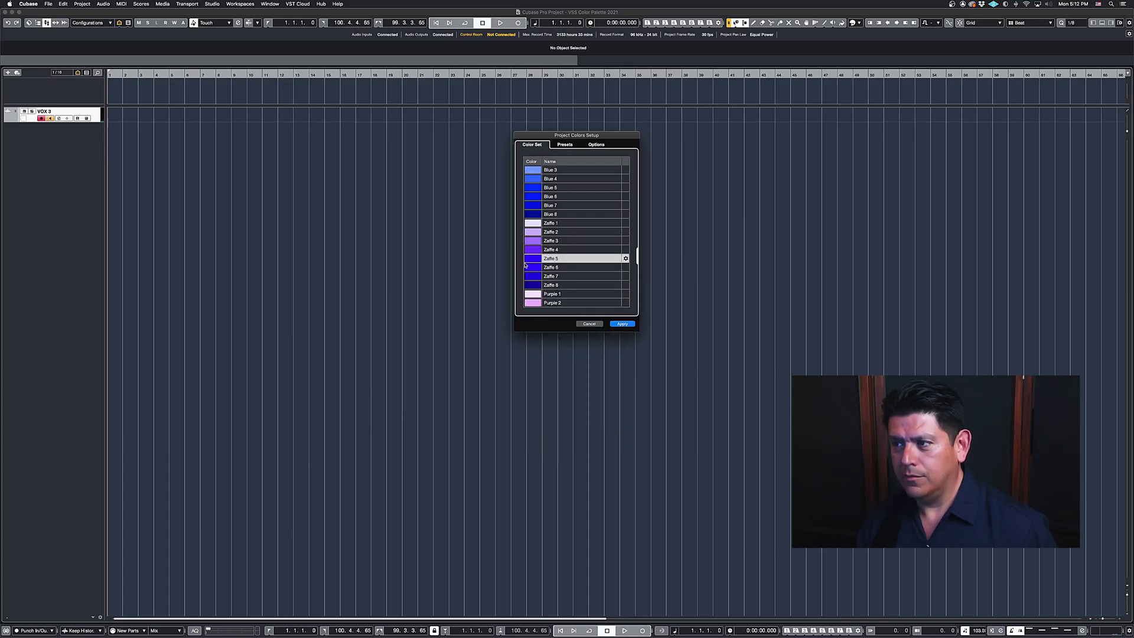
{"action": "left_click", "coordinate": [533, 267]}
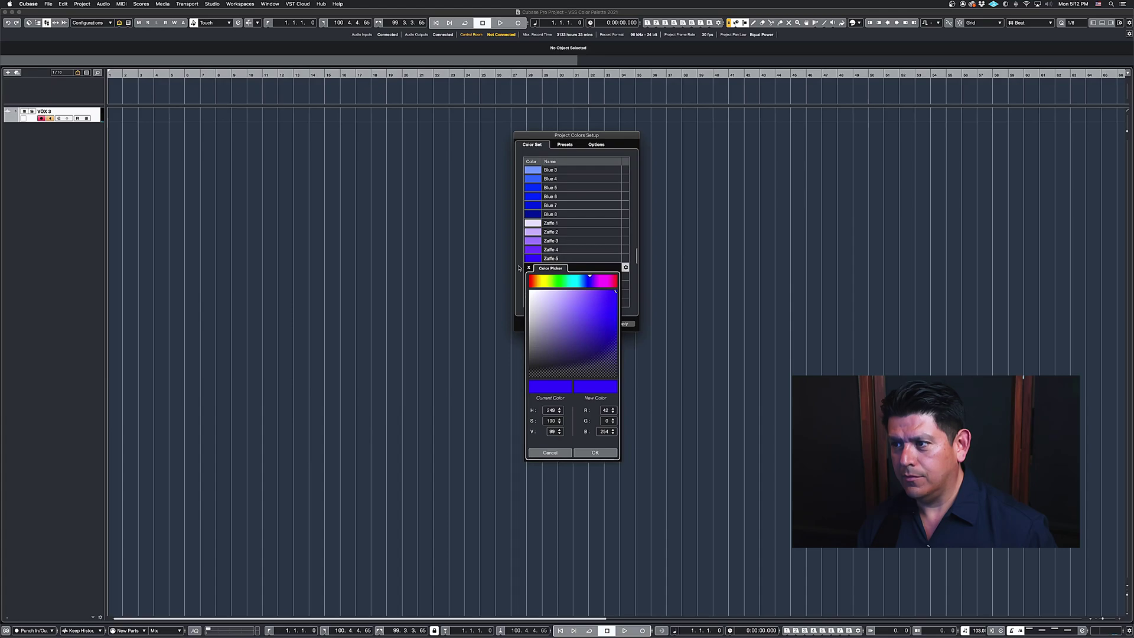
{"action": "left_click", "coordinate": [528, 268]}
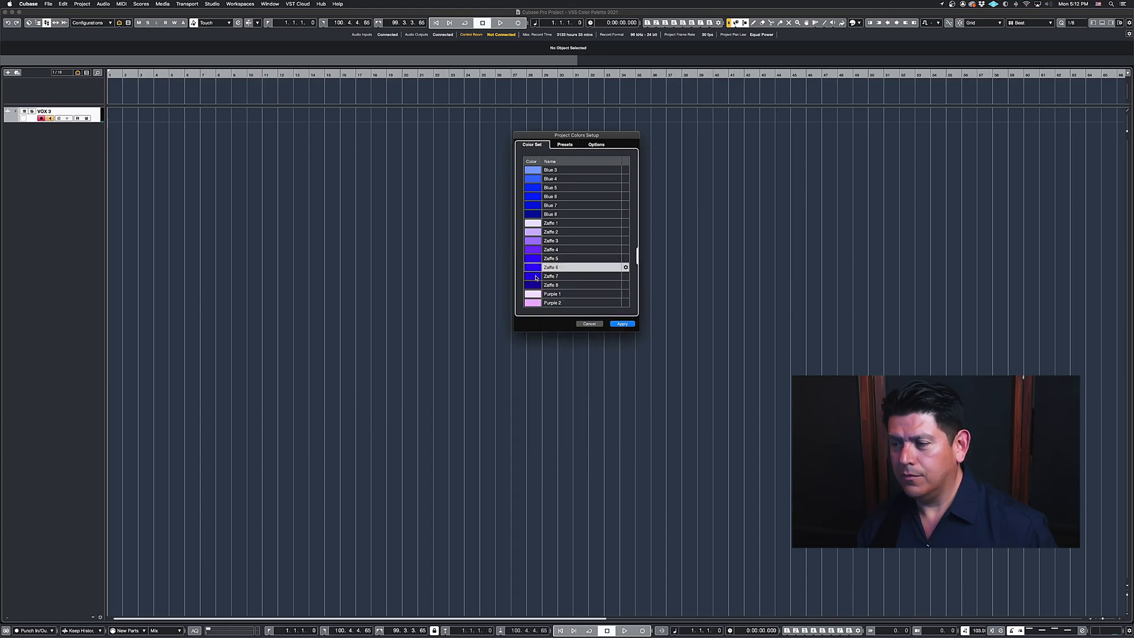
{"action": "left_click", "coordinate": [536, 277]}
{"action": "left_click", "coordinate": [522, 278]}
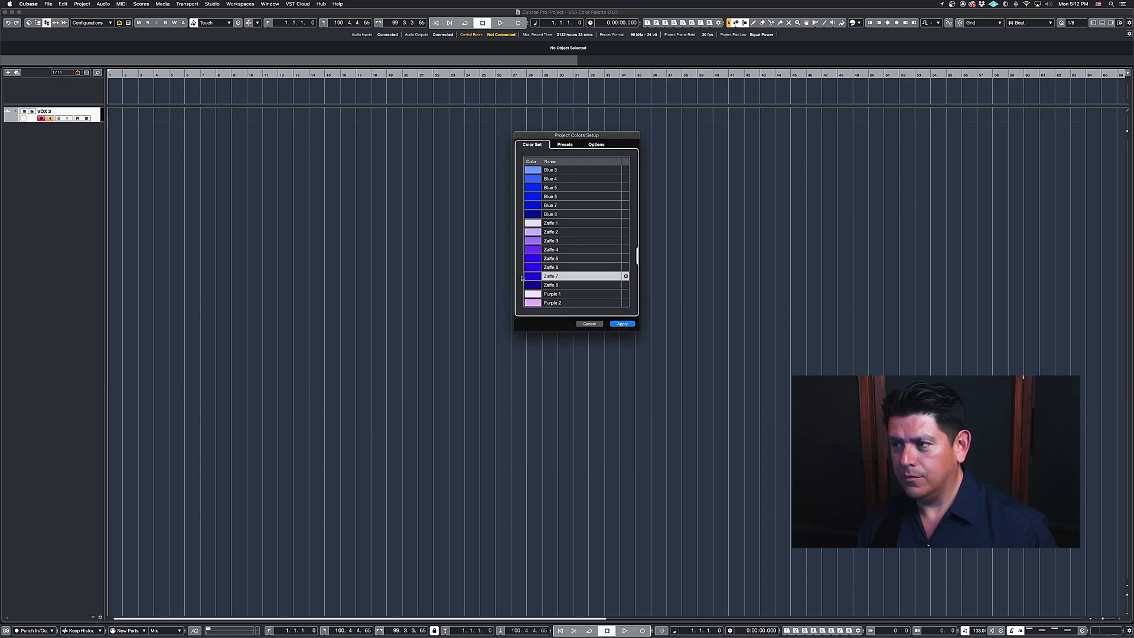
{"action": "left_click", "coordinate": [535, 286]}
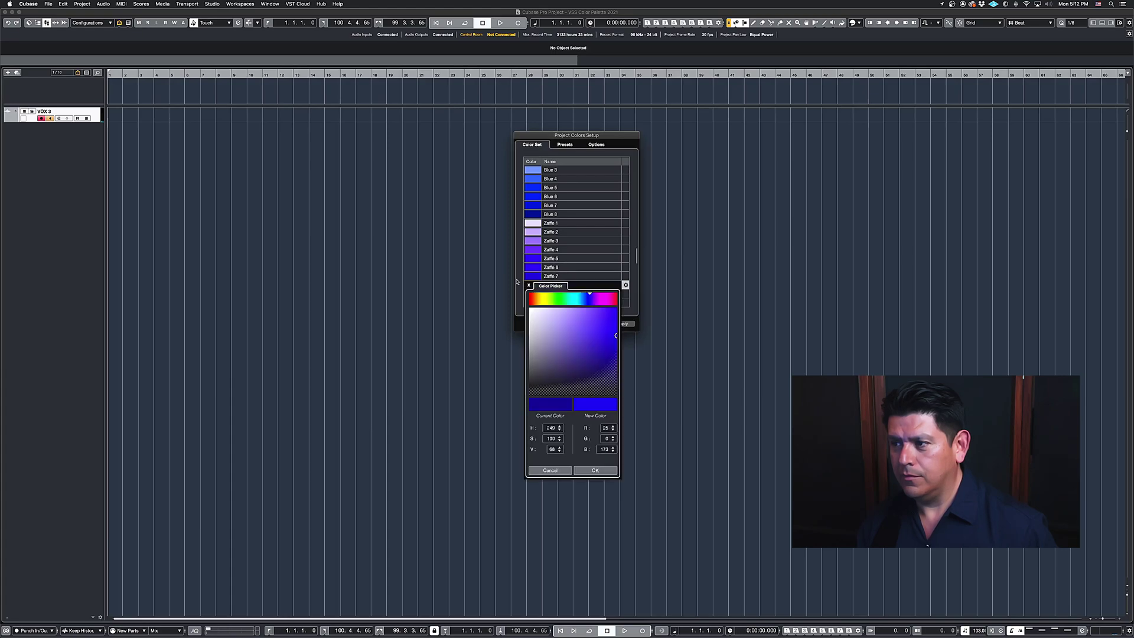
{"action": "left_click", "coordinate": [530, 284]}
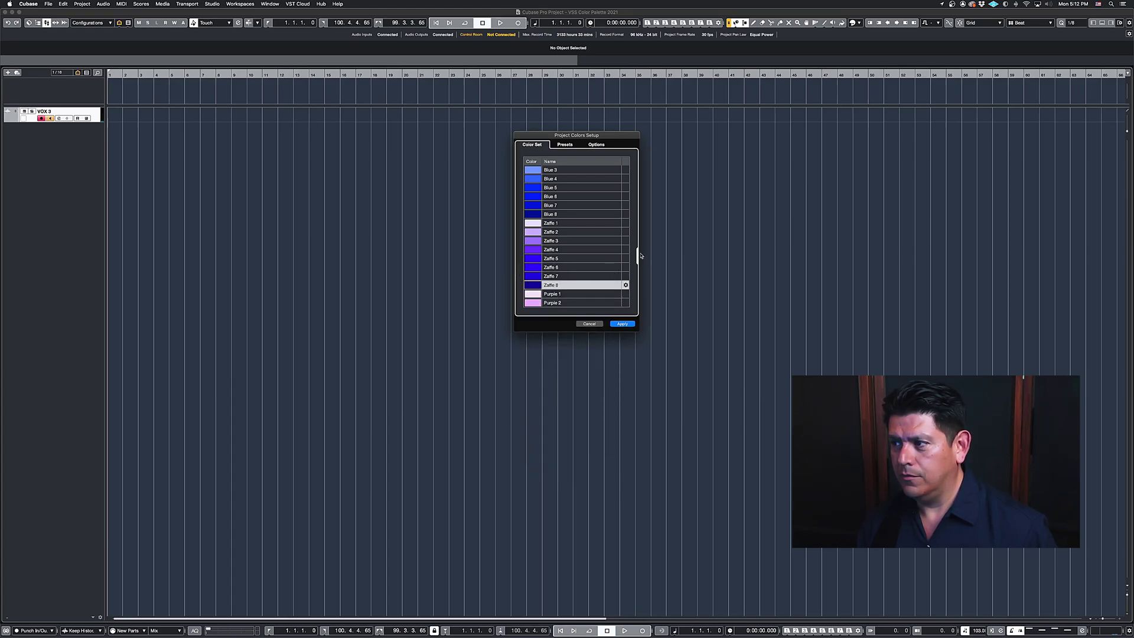
{"action": "left_click_drag", "start_coordinate": [638, 256], "coordinate": [637, 267]}
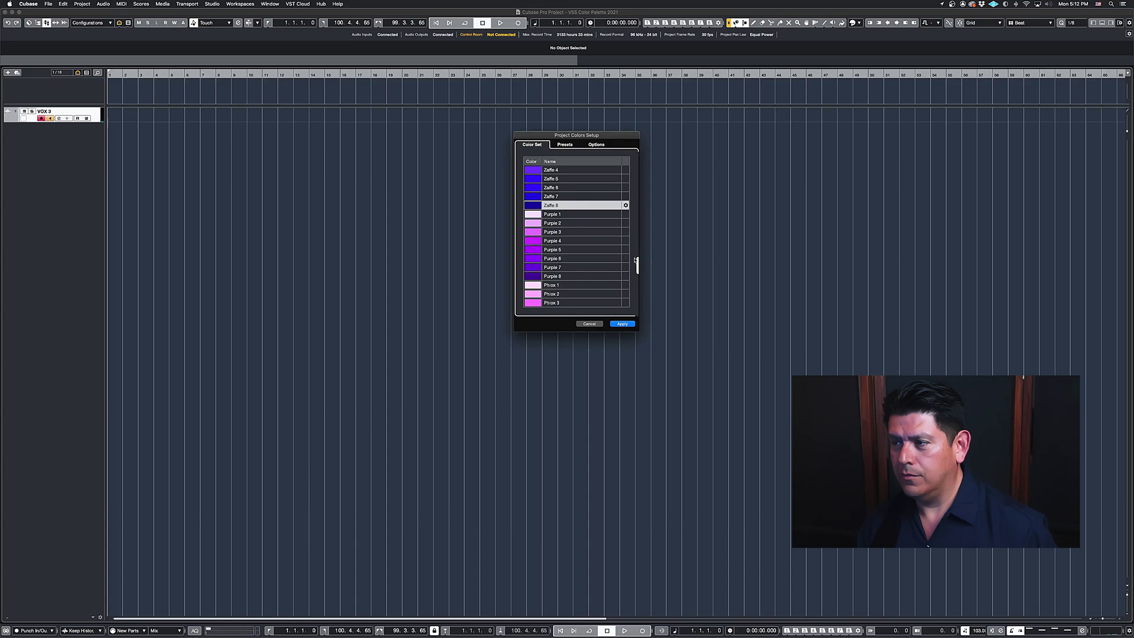
{"action": "left_click", "coordinate": [530, 215]}
{"action": "left_click", "coordinate": [519, 220]}
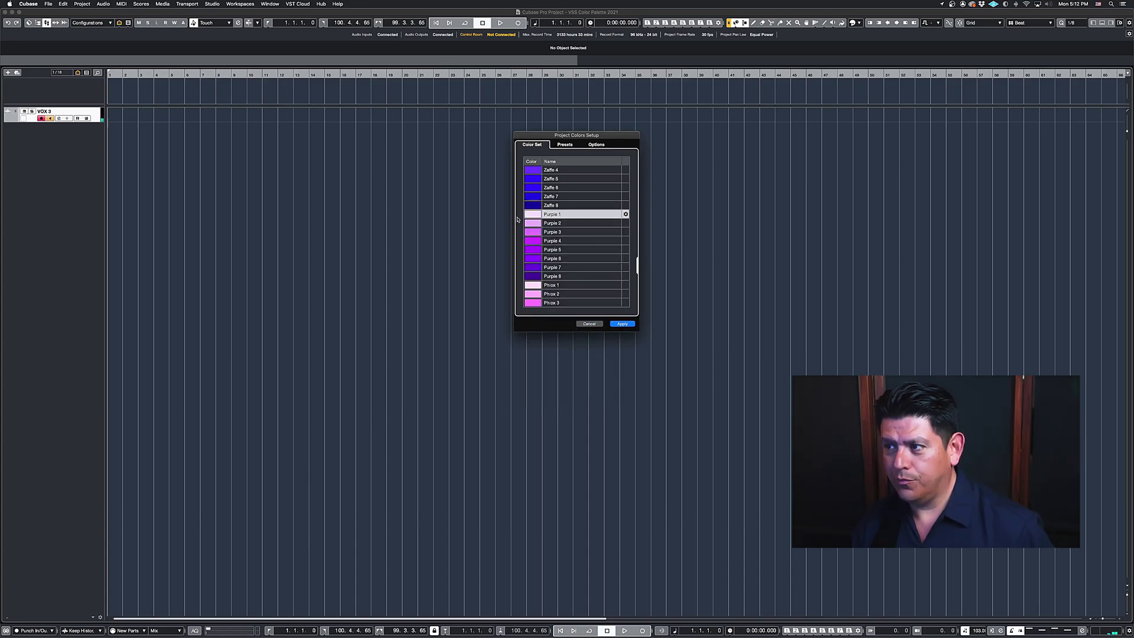
{"action": "left_click", "coordinate": [534, 224]}
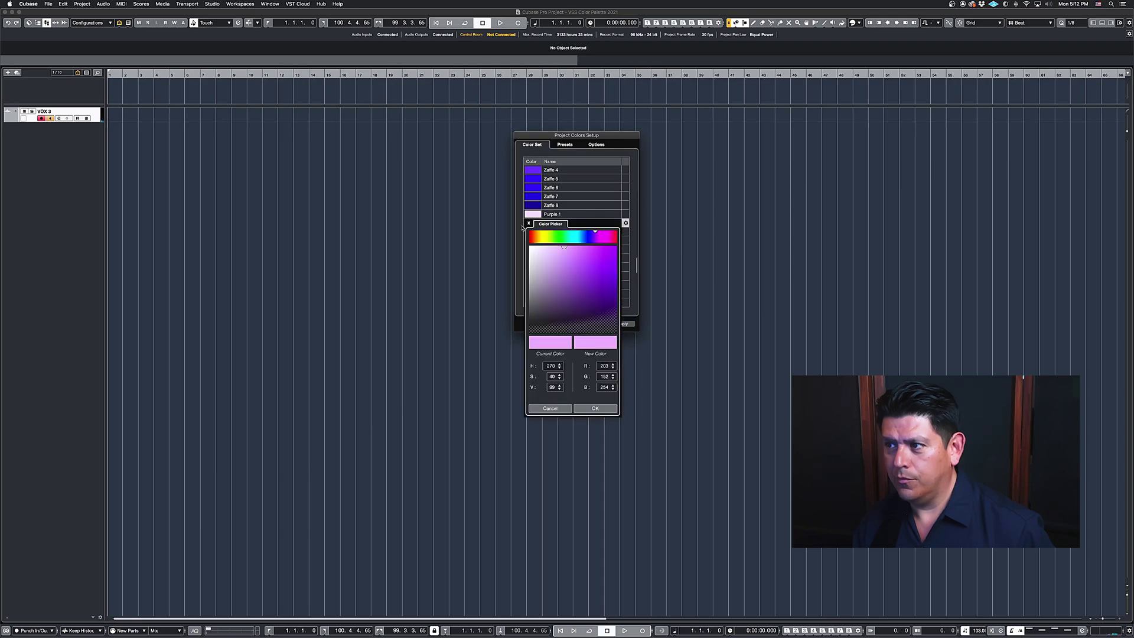
{"action": "left_click", "coordinate": [521, 227]}
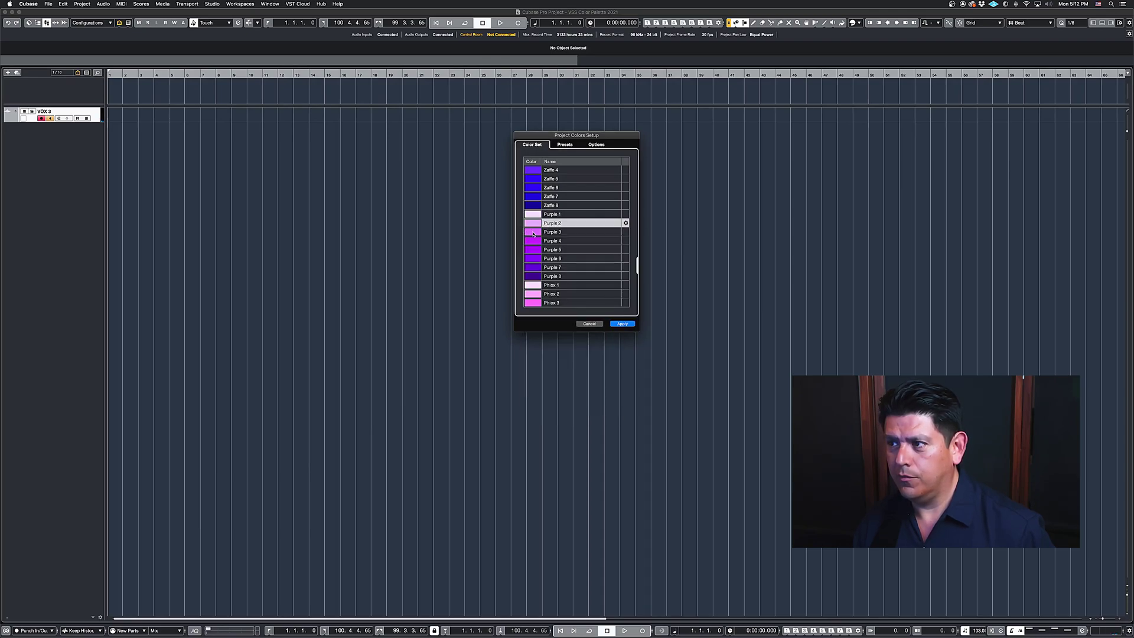
{"action": "left_click", "coordinate": [533, 233]}
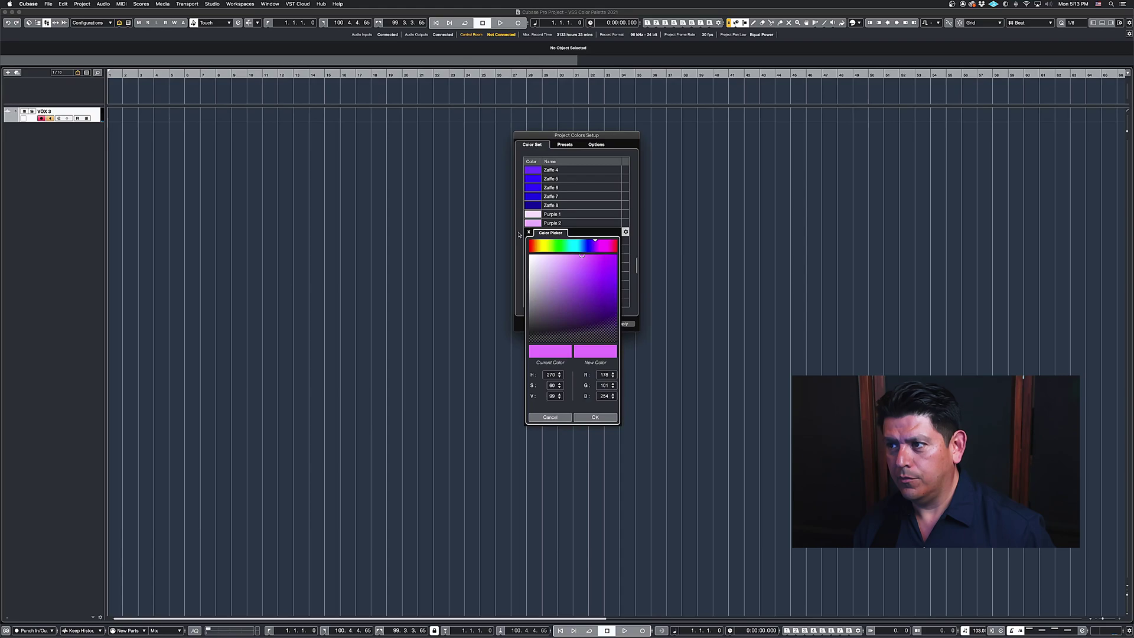
{"action": "left_click", "coordinate": [519, 234]}
{"action": "left_click", "coordinate": [534, 241]}
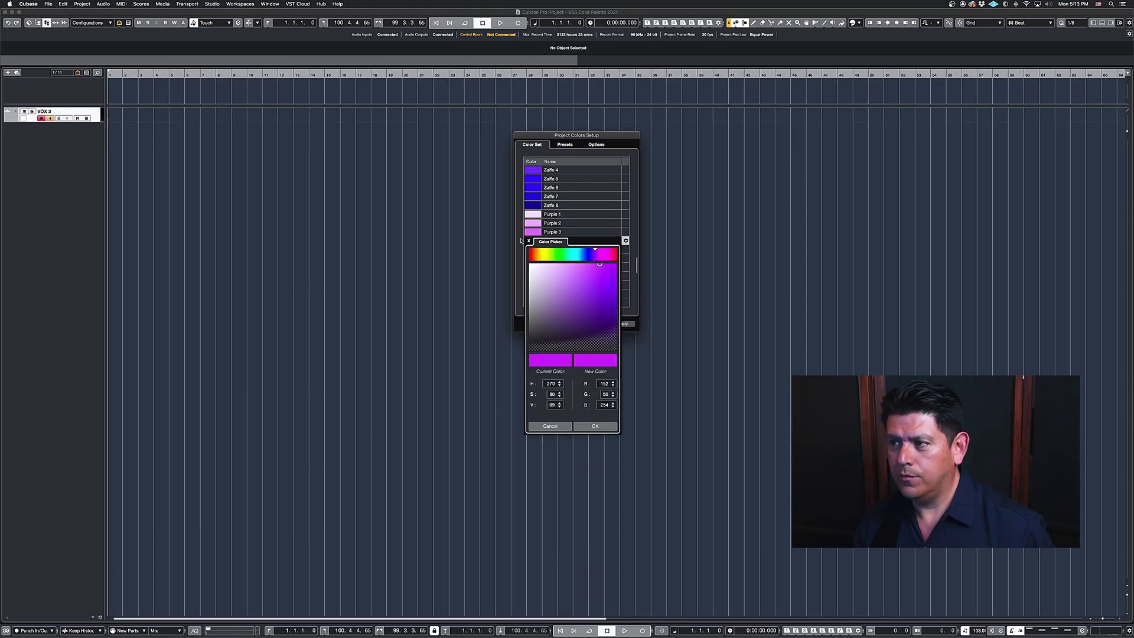
{"action": "left_click", "coordinate": [519, 241]}
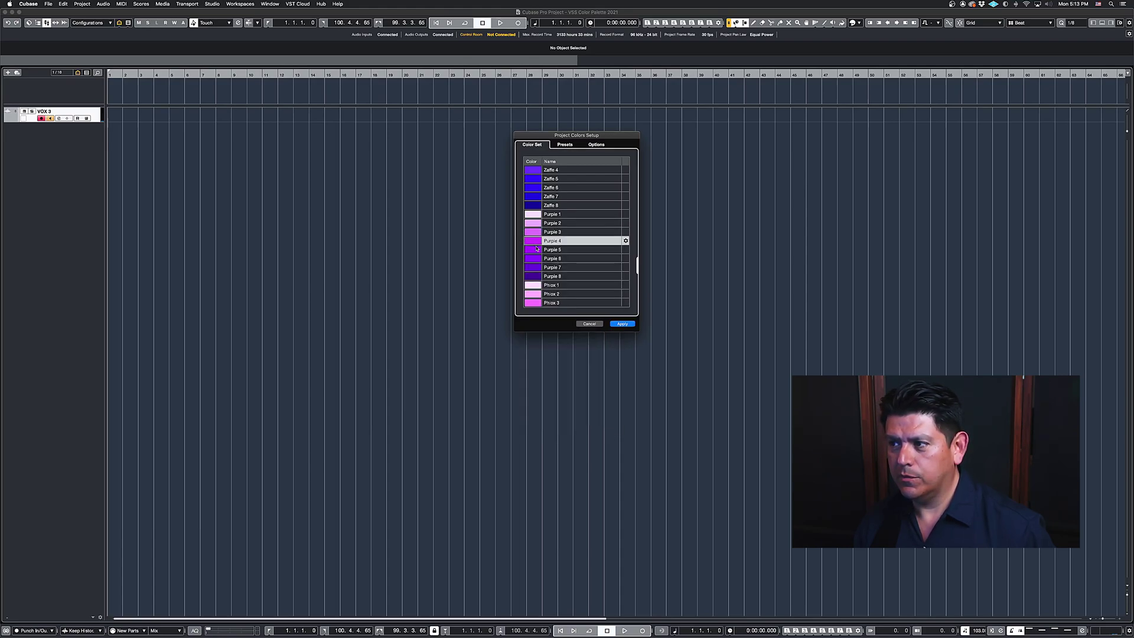
{"action": "left_click", "coordinate": [537, 250]}
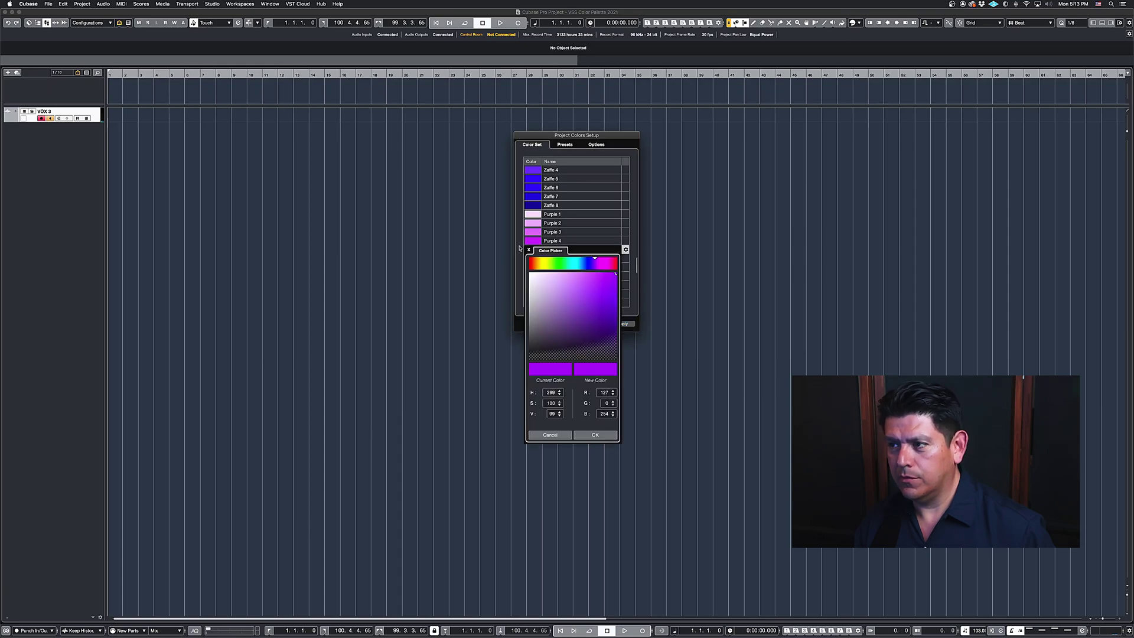
{"action": "left_click", "coordinate": [519, 248]}
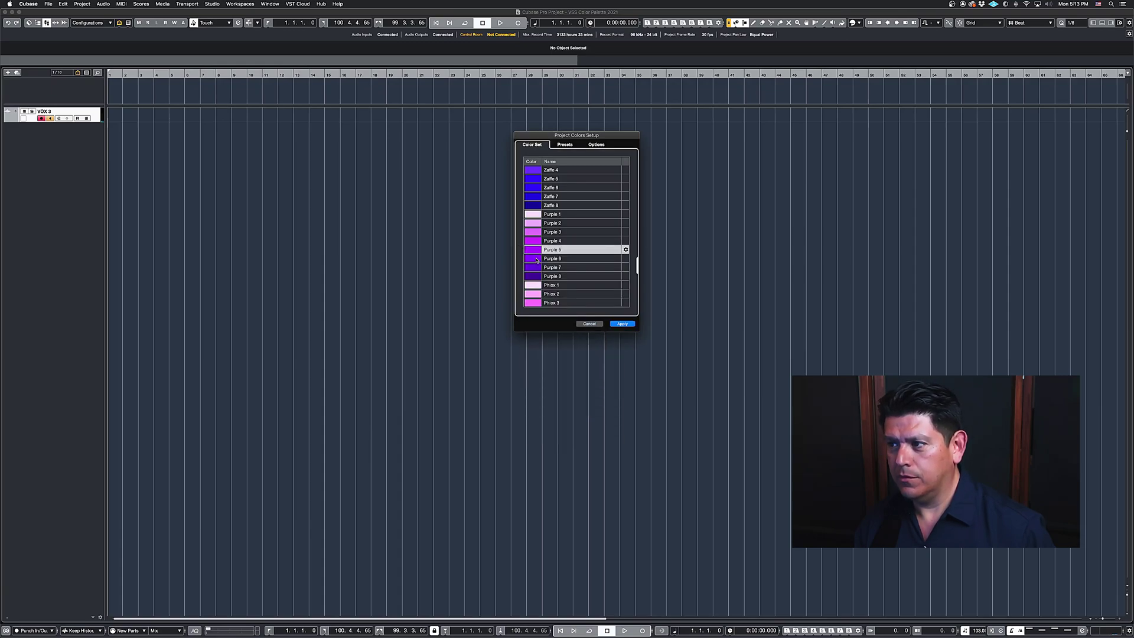
{"action": "left_click", "coordinate": [537, 259]}
{"action": "left_click", "coordinate": [519, 259]}
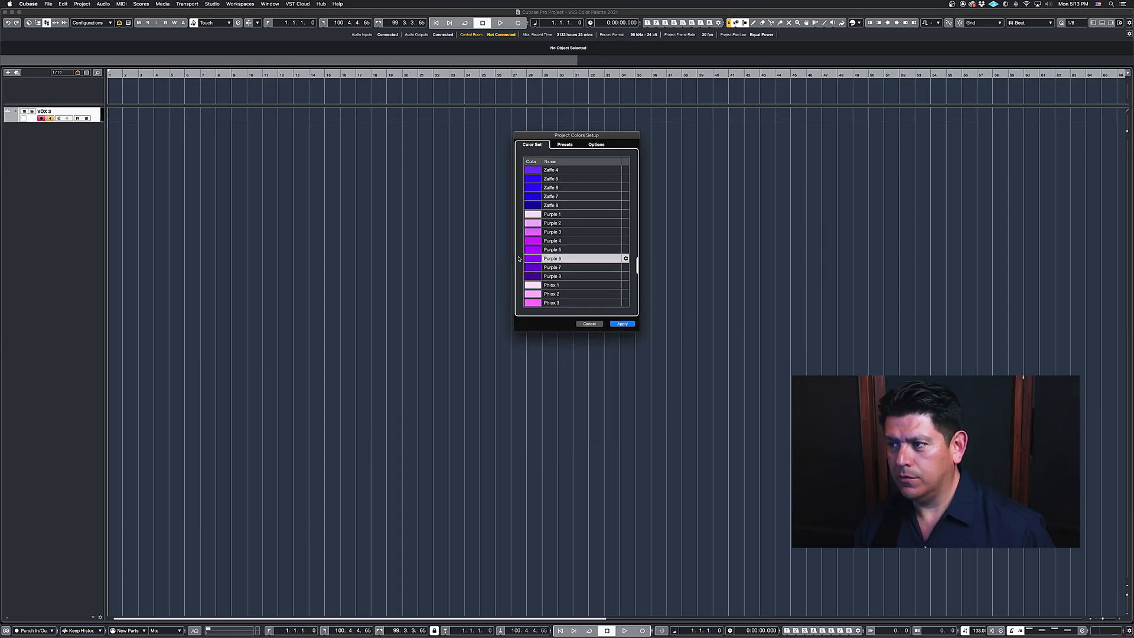
{"action": "left_click", "coordinate": [536, 268]}
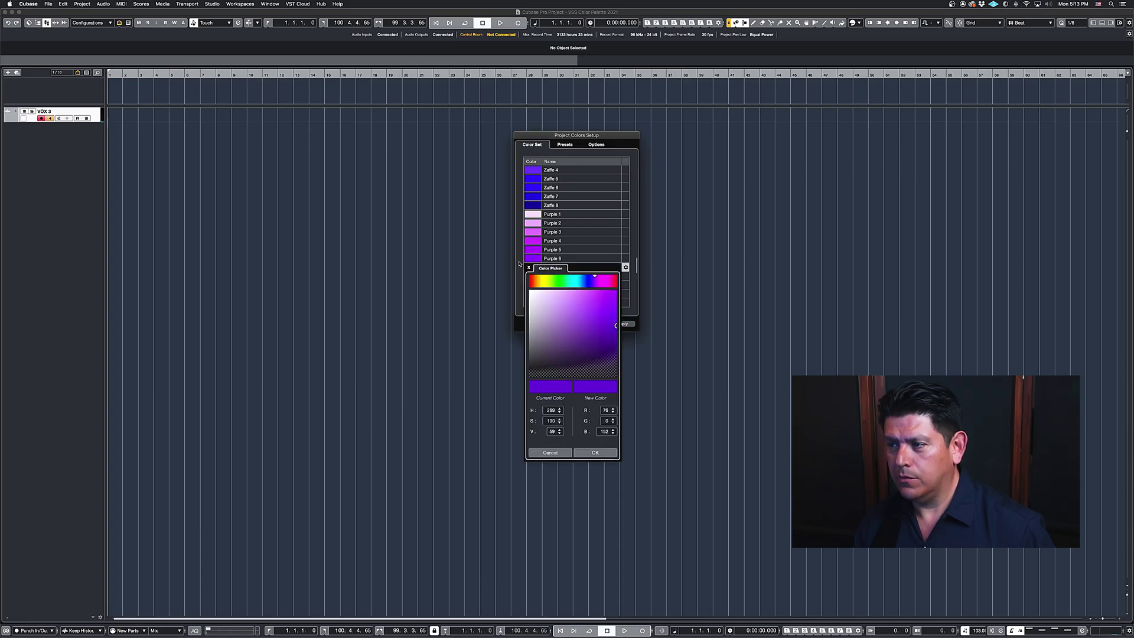
{"action": "left_click", "coordinate": [519, 264]}
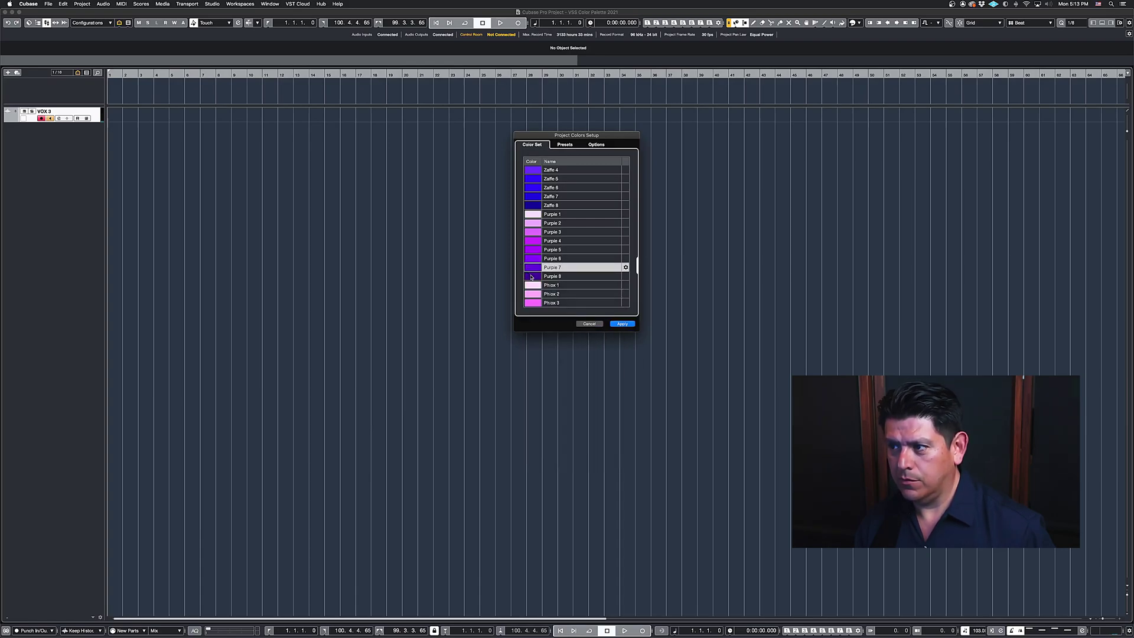
{"action": "left_click", "coordinate": [529, 277]}
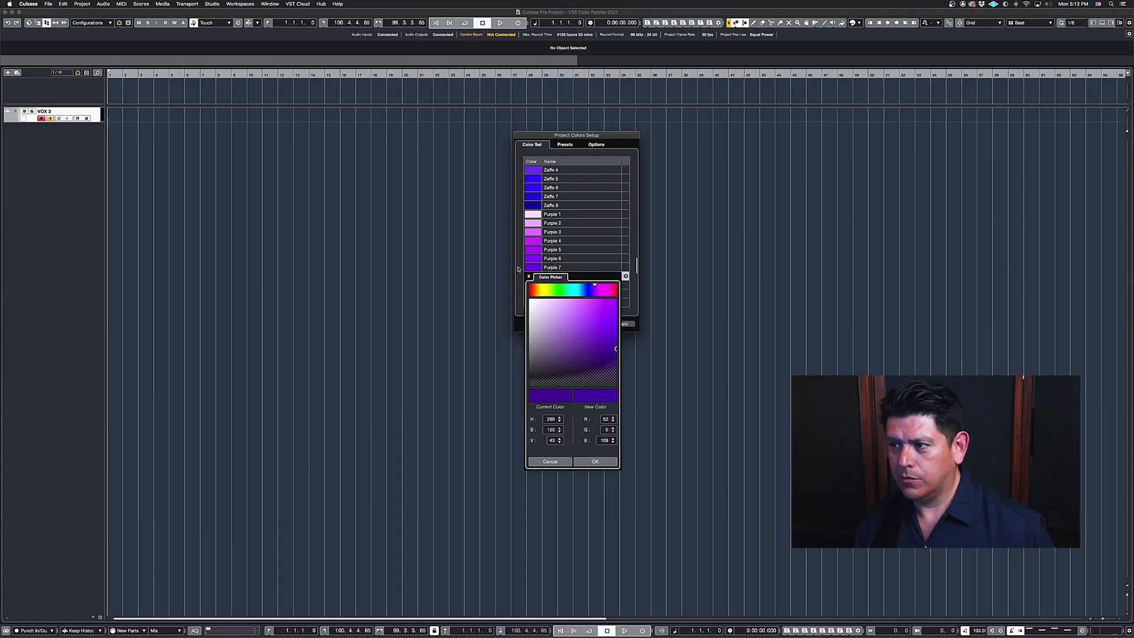
{"action": "left_click", "coordinate": [519, 269]}
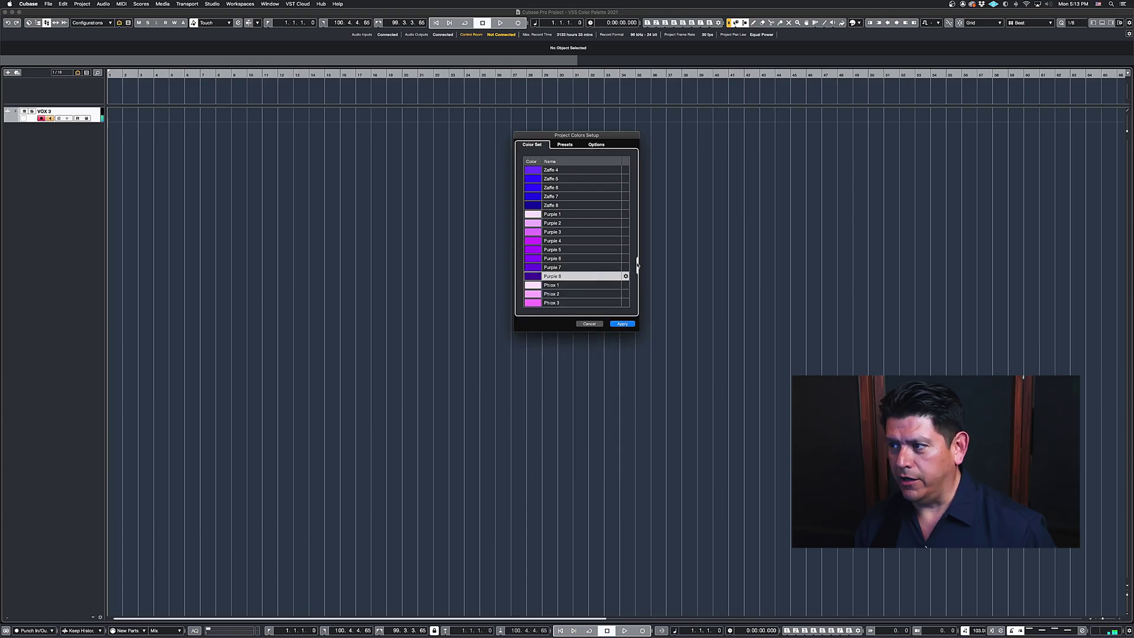
Check the colour values of Phlox 1 through Phlox 4, leaving them unchanged.
{"action": "left_click_drag", "start_coordinate": [637, 265], "coordinate": [637, 274]}
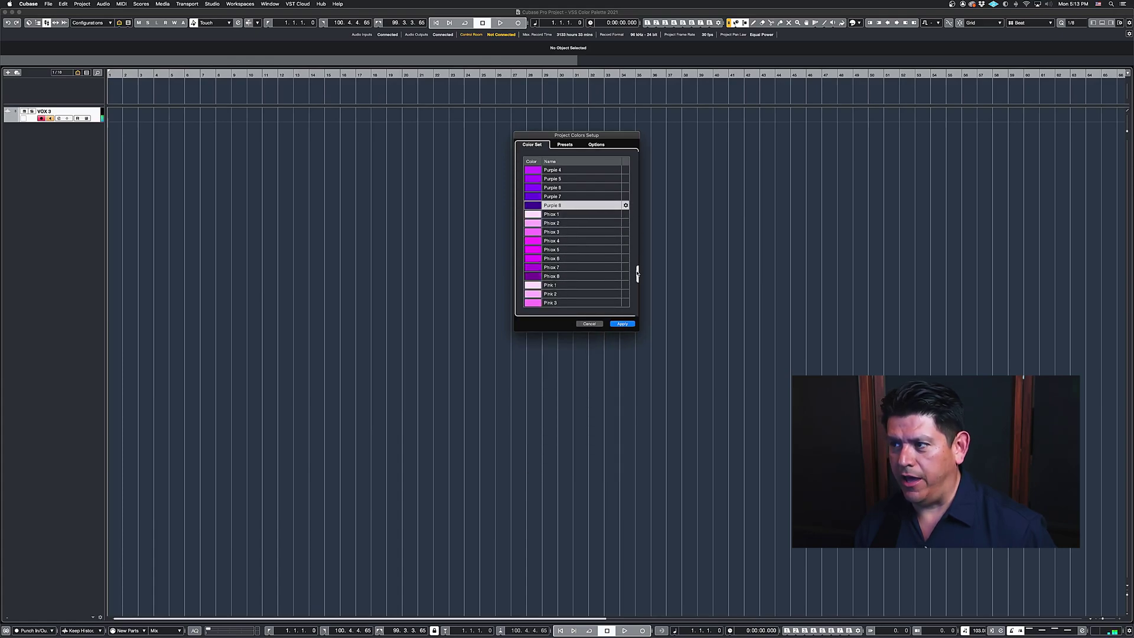
{"action": "left_click", "coordinate": [534, 216]}
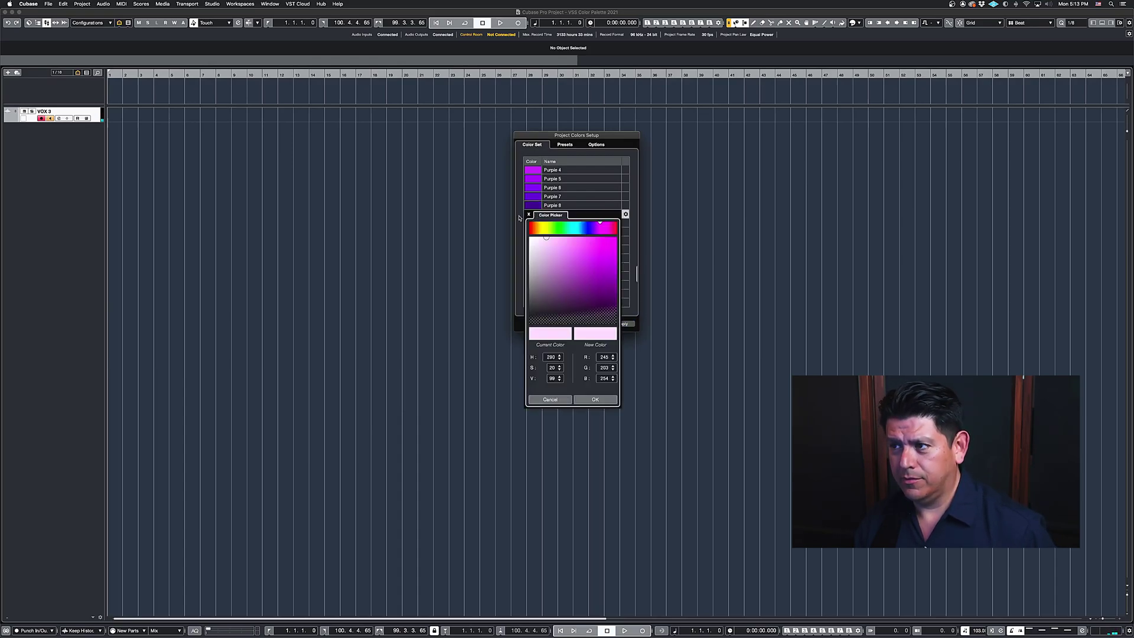
{"action": "left_click", "coordinate": [523, 220]}
{"action": "left_click", "coordinate": [537, 222]}
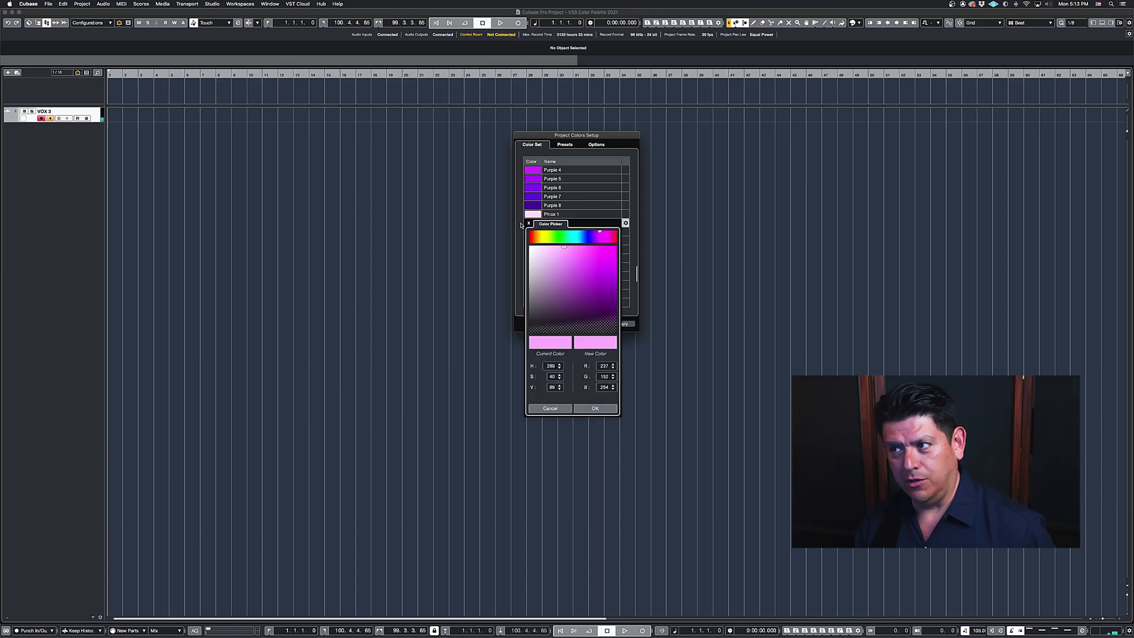
{"action": "left_click", "coordinate": [524, 224]}
{"action": "left_click", "coordinate": [534, 232]}
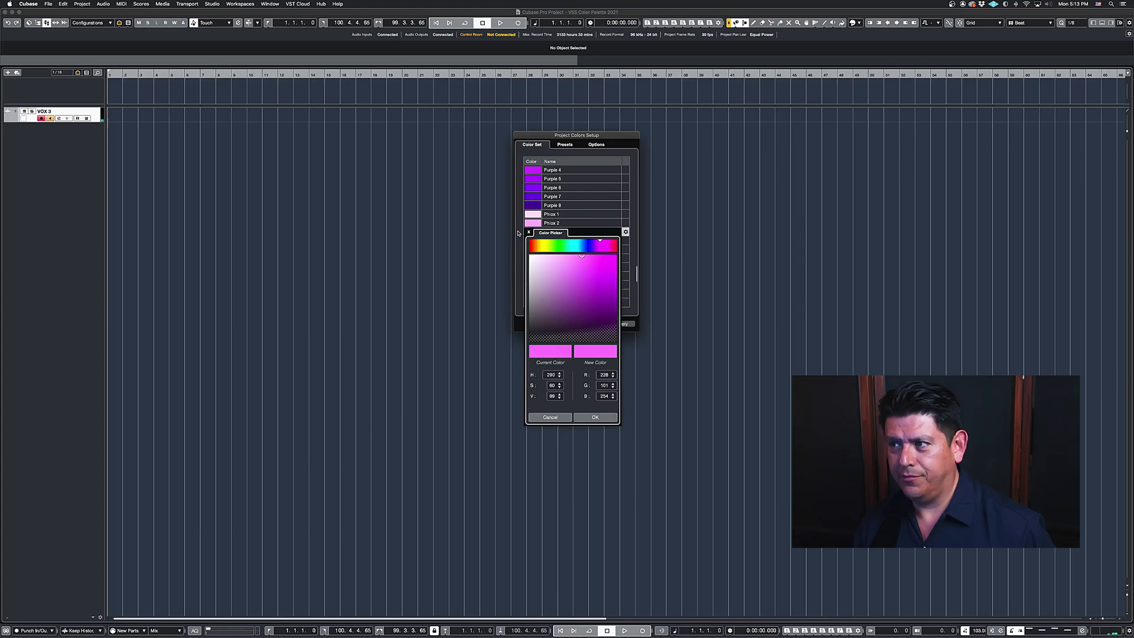
{"action": "left_click", "coordinate": [518, 233]}
{"action": "left_click", "coordinate": [536, 241]}
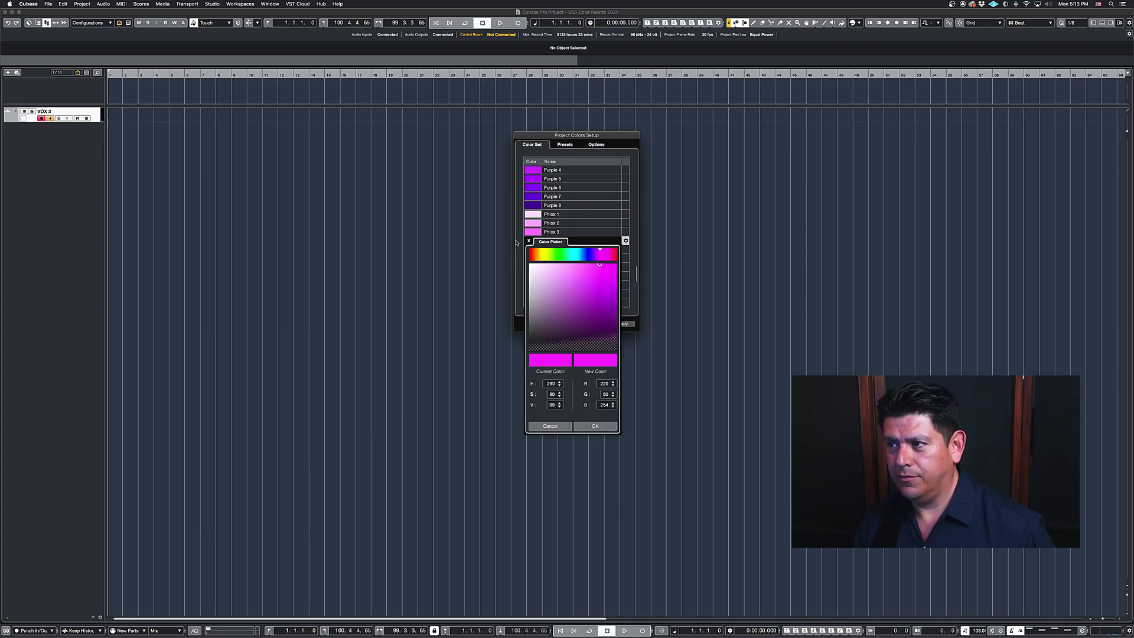
{"action": "left_click", "coordinate": [518, 242]}
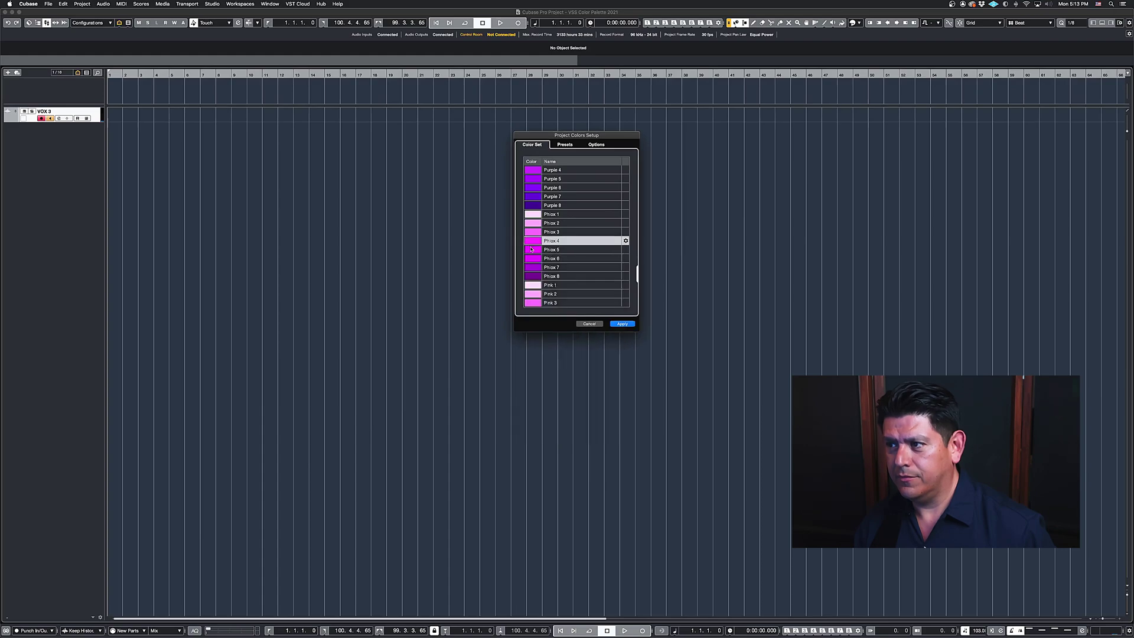
Lower Phlox 5–8 brightness to V 99, 79, 59 and 39 for darker purples.
{"action": "left_click", "coordinate": [533, 250]}
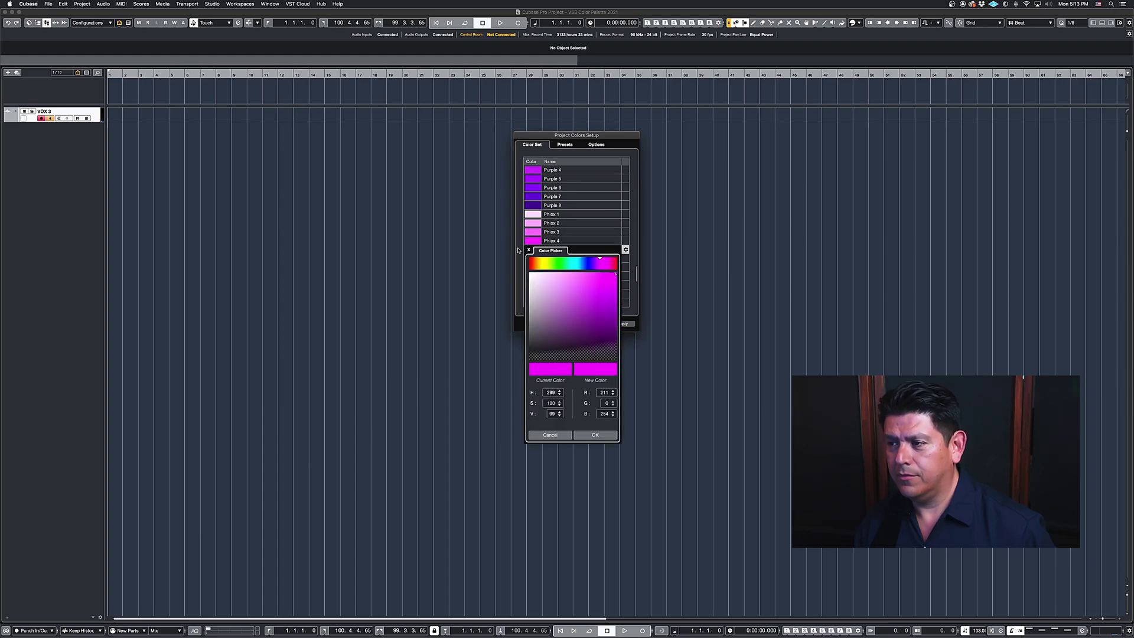
{"action": "left_click", "coordinate": [518, 250]}
{"action": "left_click", "coordinate": [522, 258]}
{"action": "left_click", "coordinate": [521, 259]}
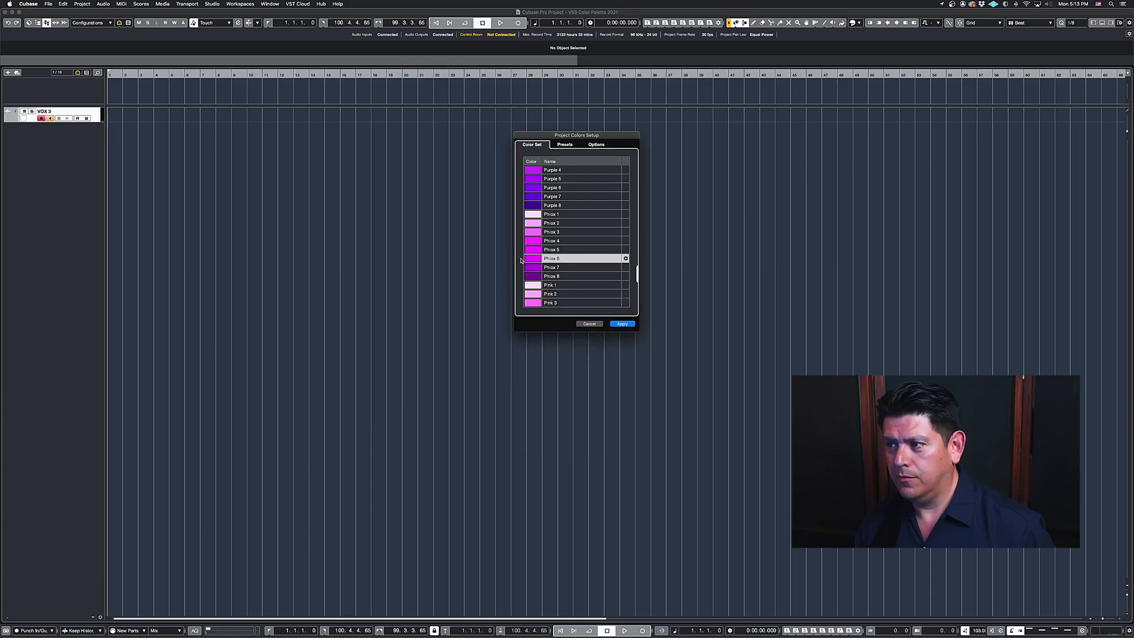
{"action": "left_click", "coordinate": [522, 267]}
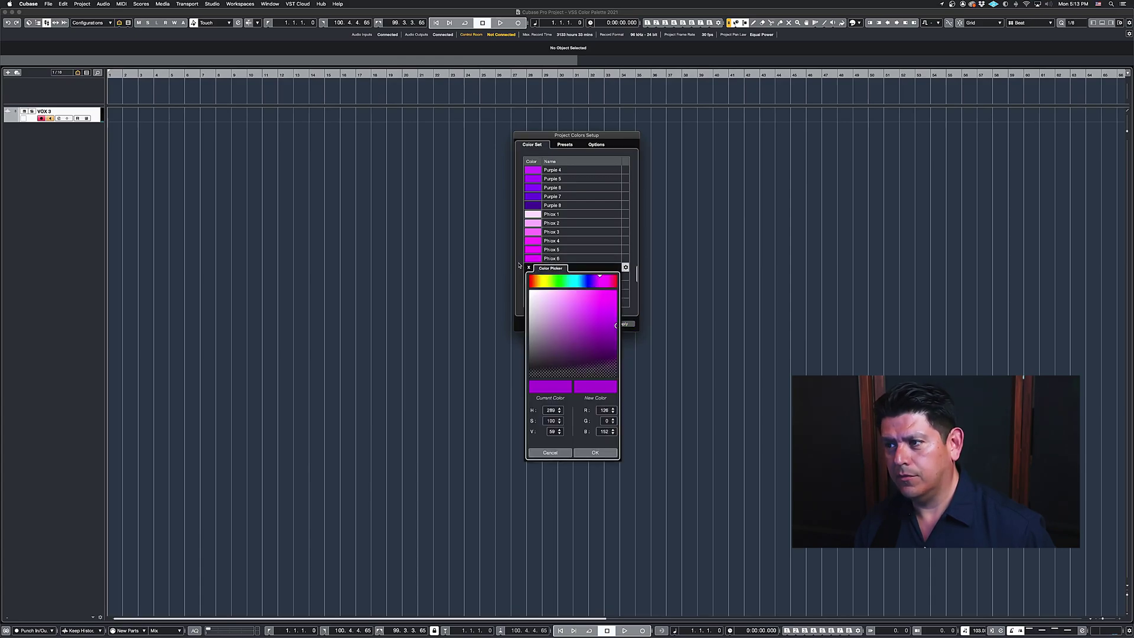
{"action": "left_click", "coordinate": [519, 266]}
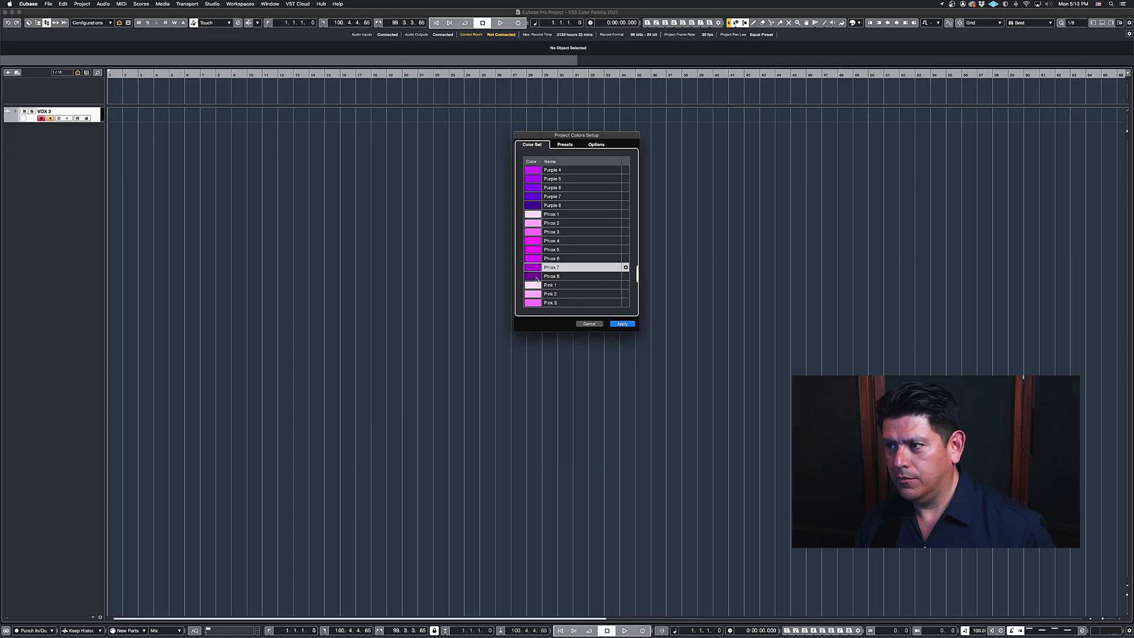
{"action": "left_click", "coordinate": [534, 277]}
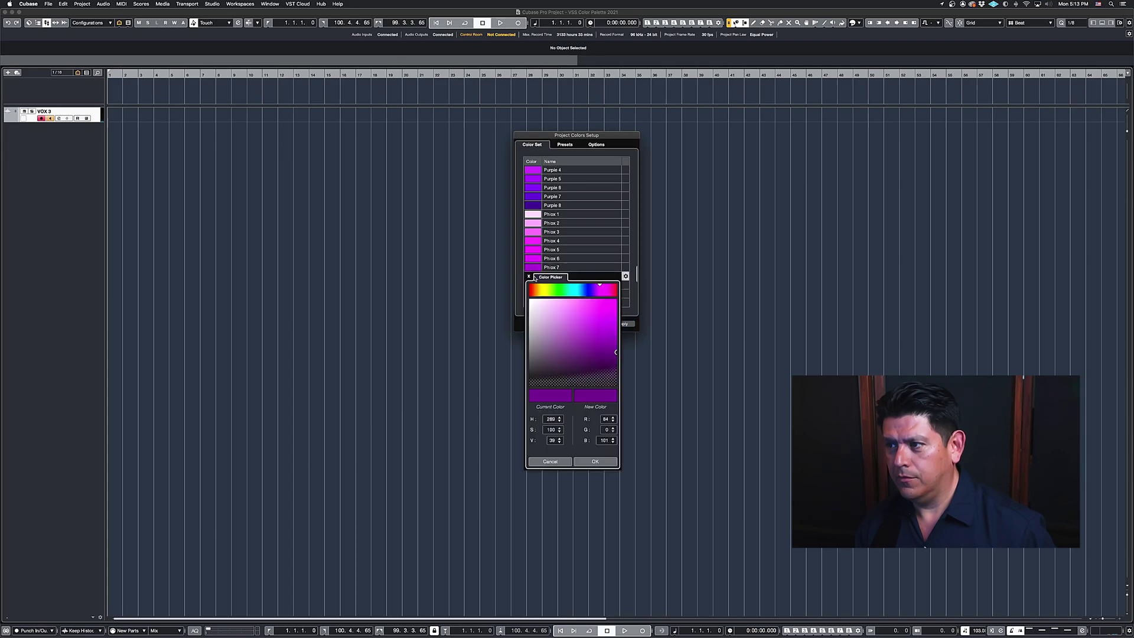
{"action": "left_click", "coordinate": [520, 269]}
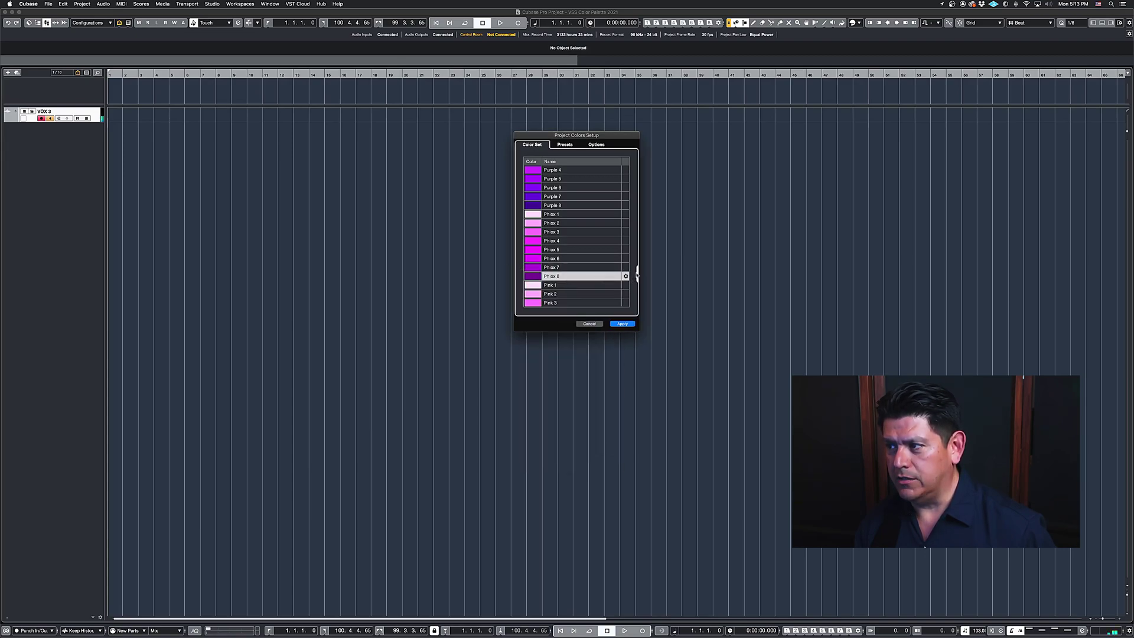
Give Pink 1 through Pink 4 rising saturation, starting from a pale S 20 pink.
{"action": "left_click_drag", "start_coordinate": [638, 274], "coordinate": [637, 281]}
{"action": "left_click", "coordinate": [533, 223]}
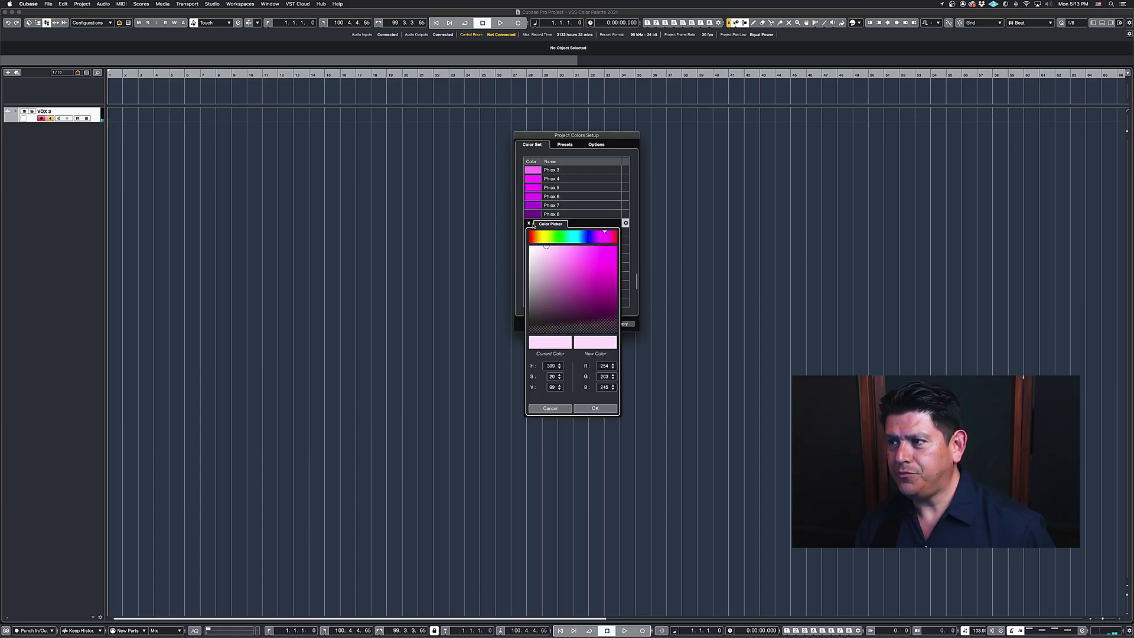
{"action": "left_click", "coordinate": [516, 225]}
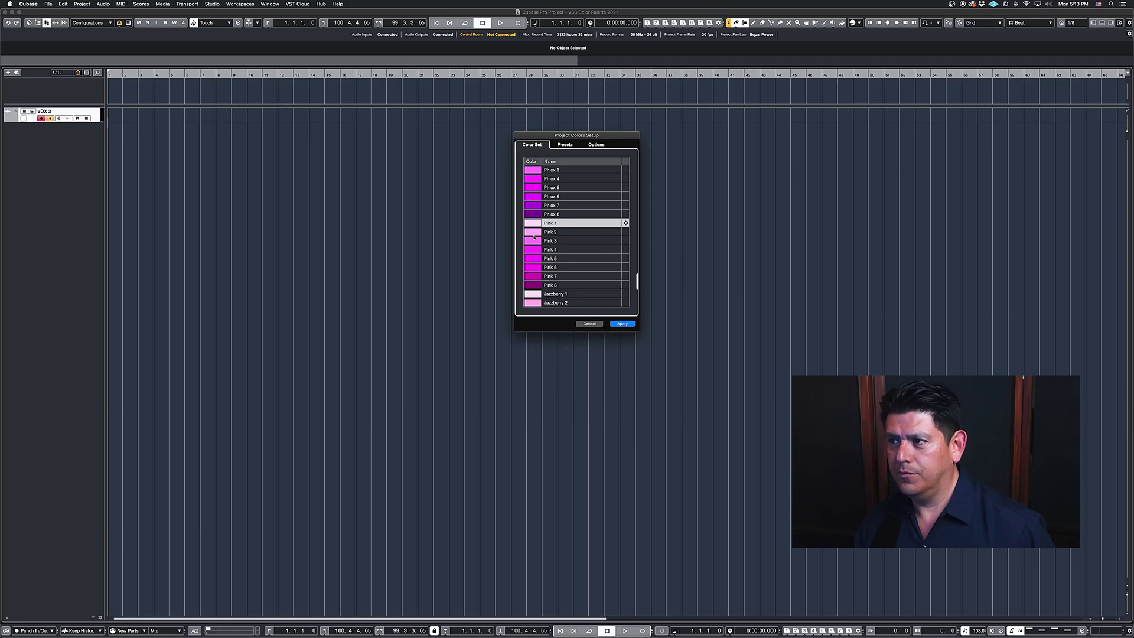
{"action": "left_click", "coordinate": [534, 232]}
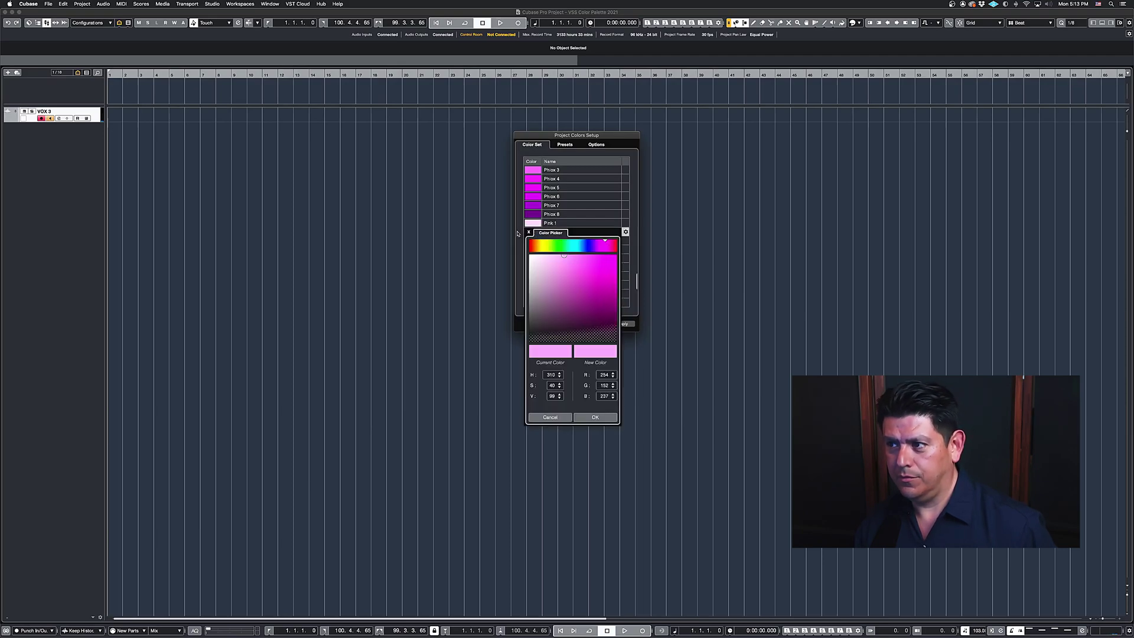
{"action": "left_click", "coordinate": [517, 233]}
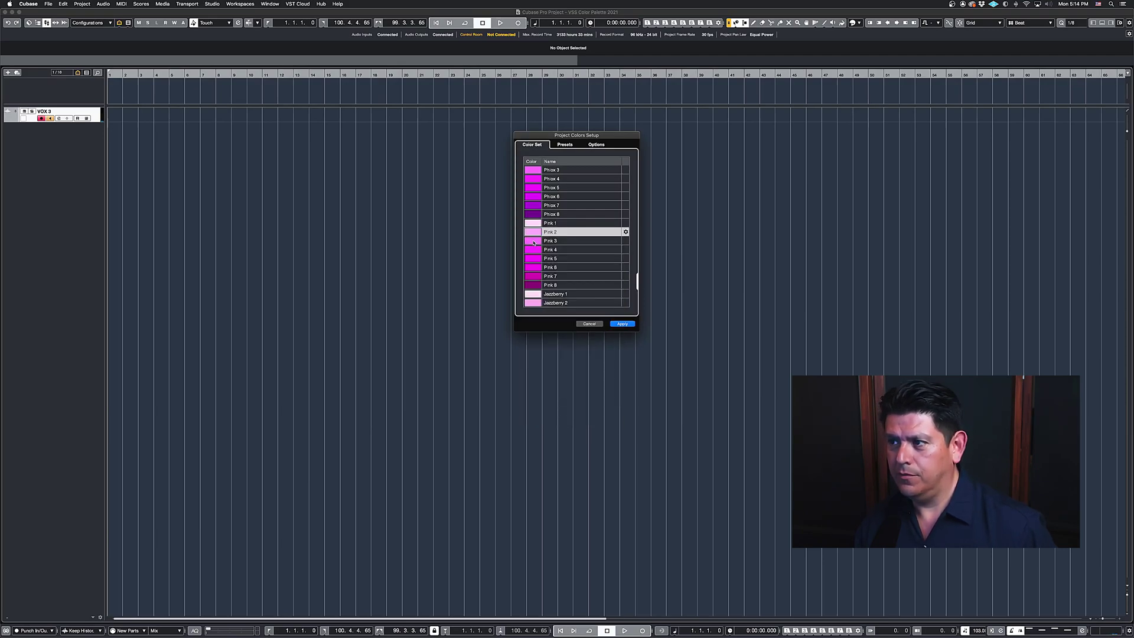
{"action": "left_click", "coordinate": [533, 241]}
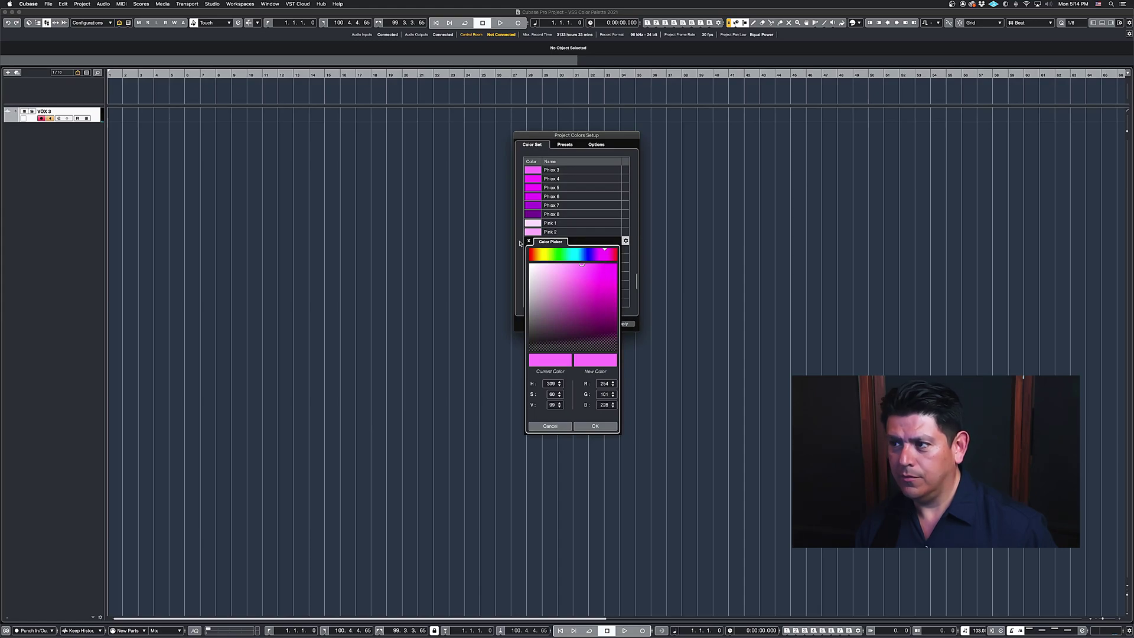
{"action": "left_click", "coordinate": [519, 243]}
{"action": "left_click", "coordinate": [535, 250]}
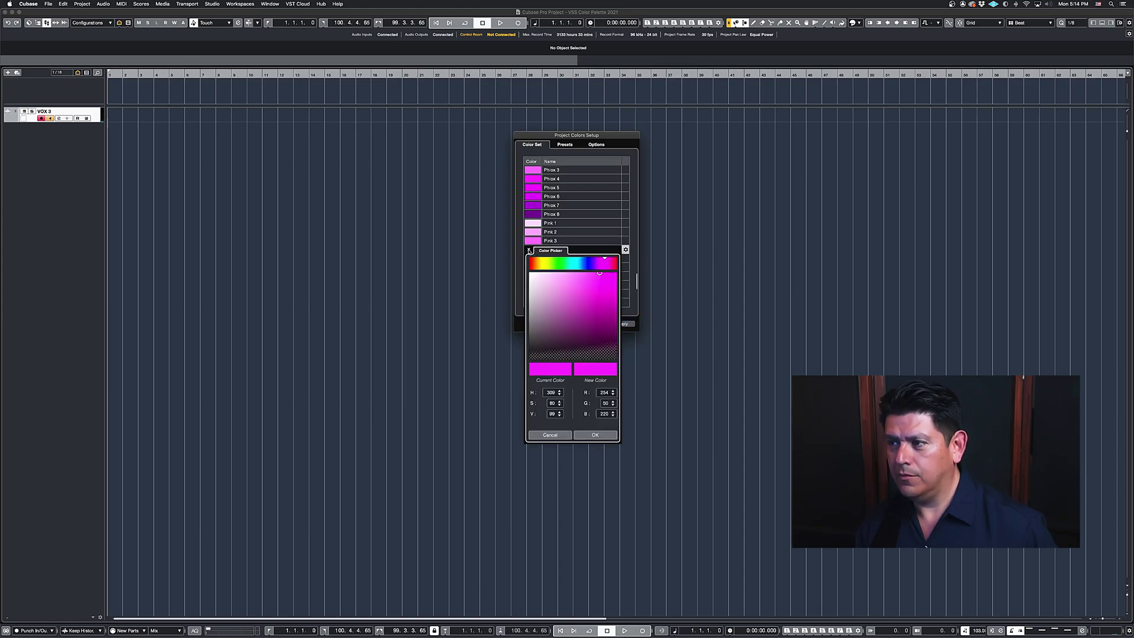
{"action": "left_click", "coordinate": [520, 250]}
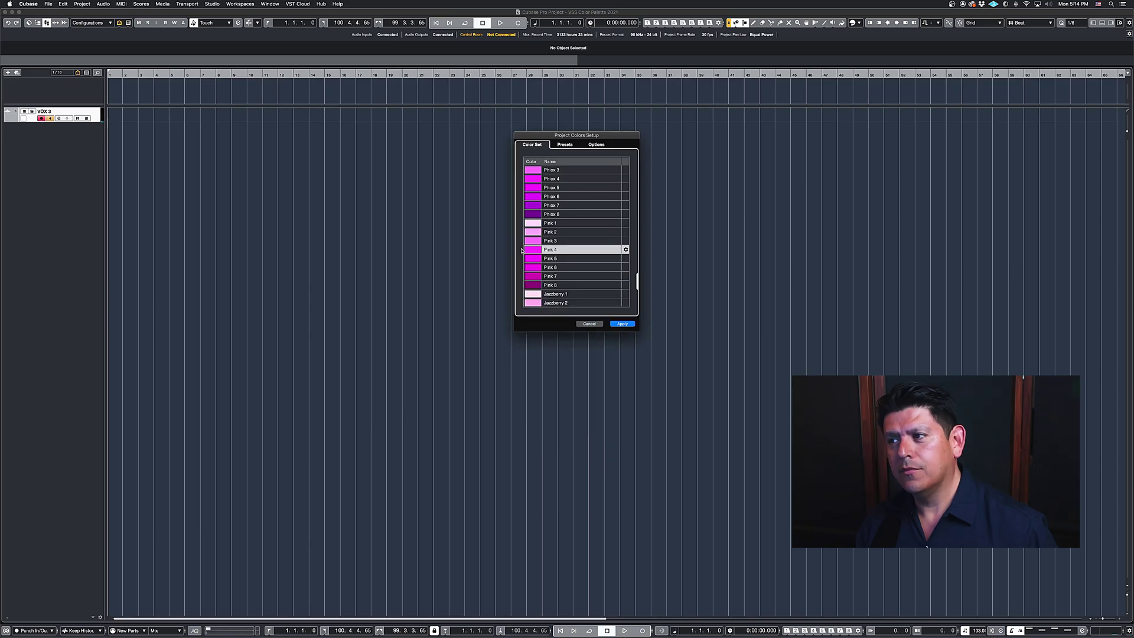
Make Pink 5 fully saturated and darken Pink 6–8 to V 79, 59 and 39.
{"action": "left_click", "coordinate": [530, 257]}
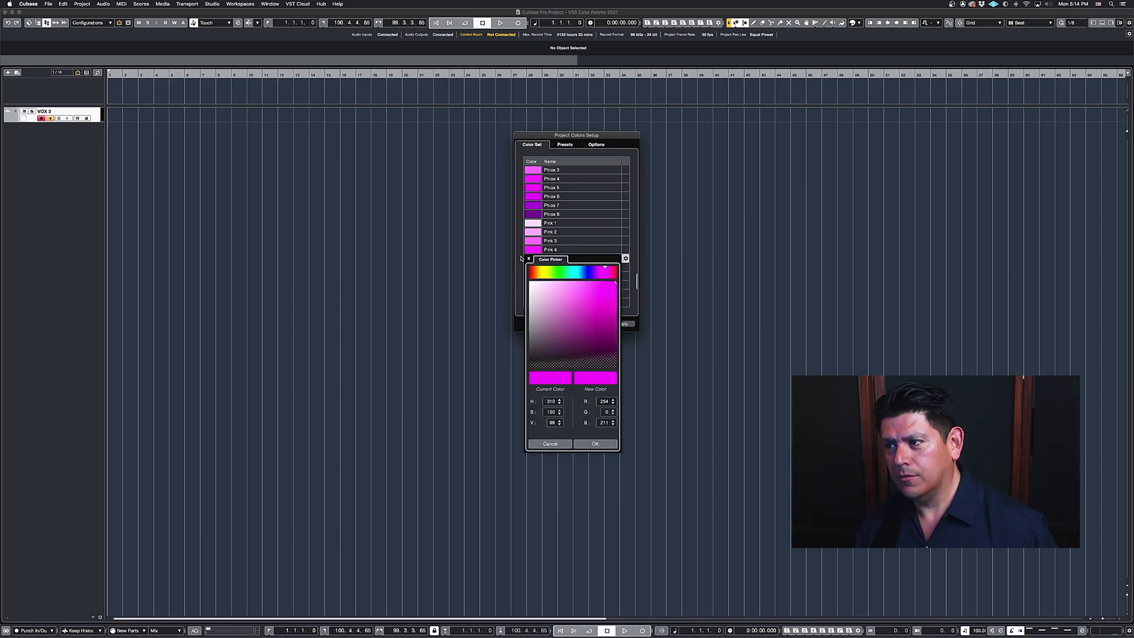
{"action": "left_click", "coordinate": [520, 259]}
{"action": "left_click", "coordinate": [537, 267]}
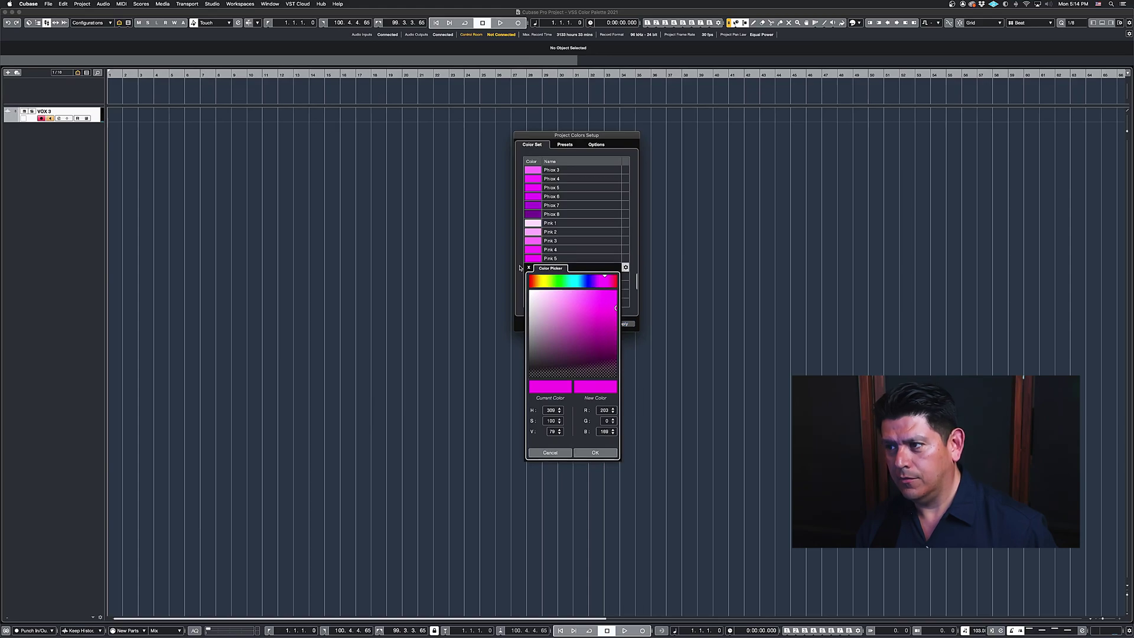
{"action": "left_click", "coordinate": [520, 267]}
{"action": "left_click", "coordinate": [537, 277]}
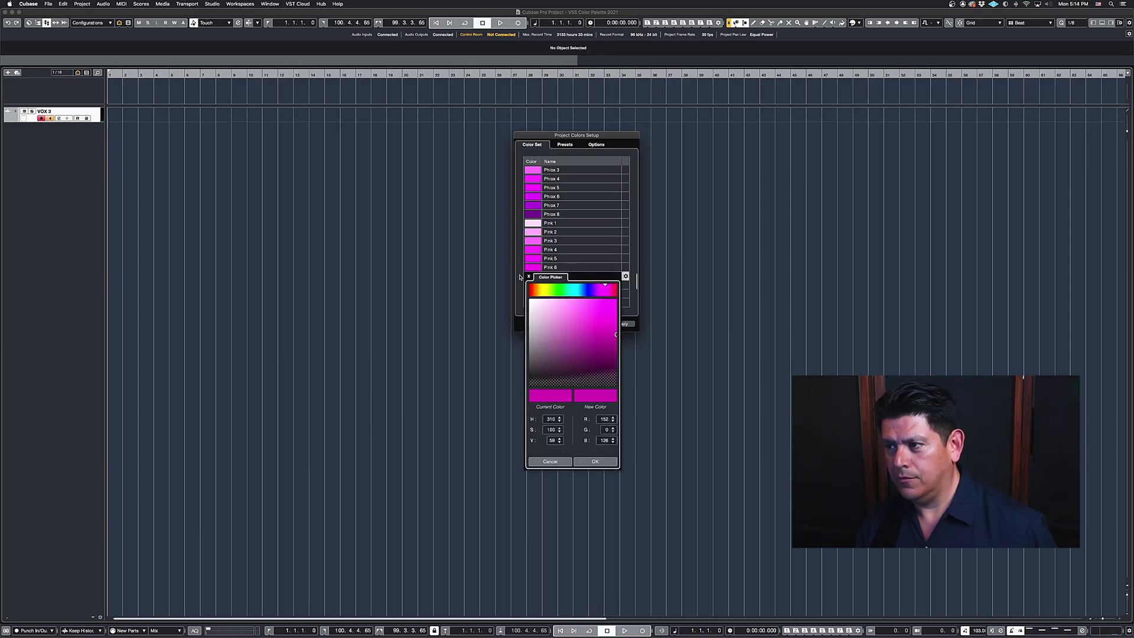
{"action": "left_click", "coordinate": [519, 277]}
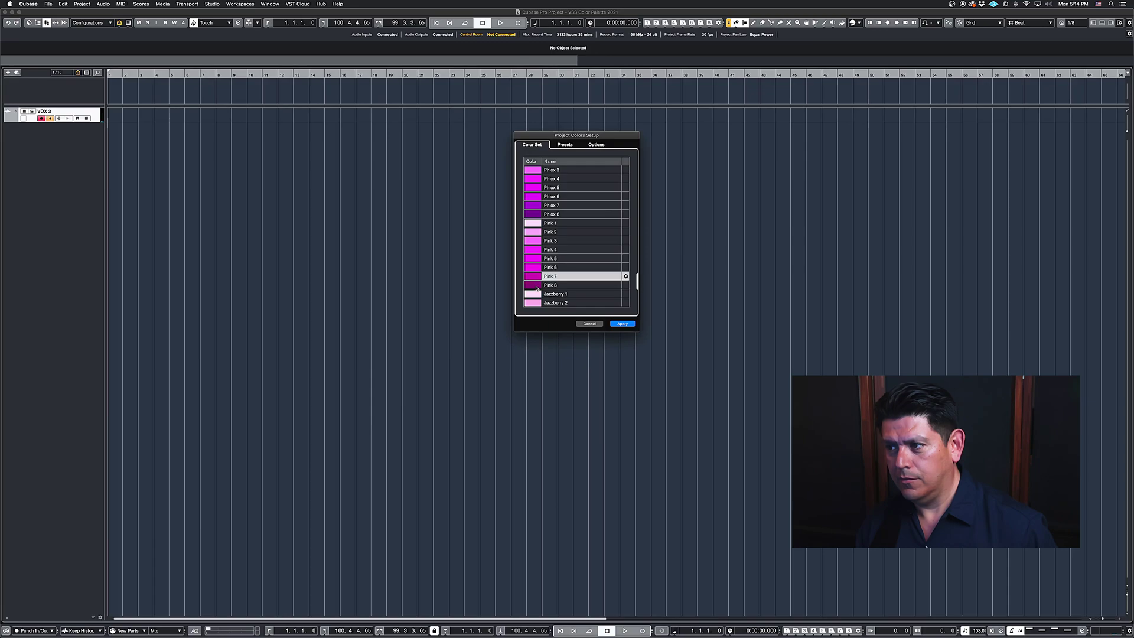
{"action": "left_click", "coordinate": [535, 286]}
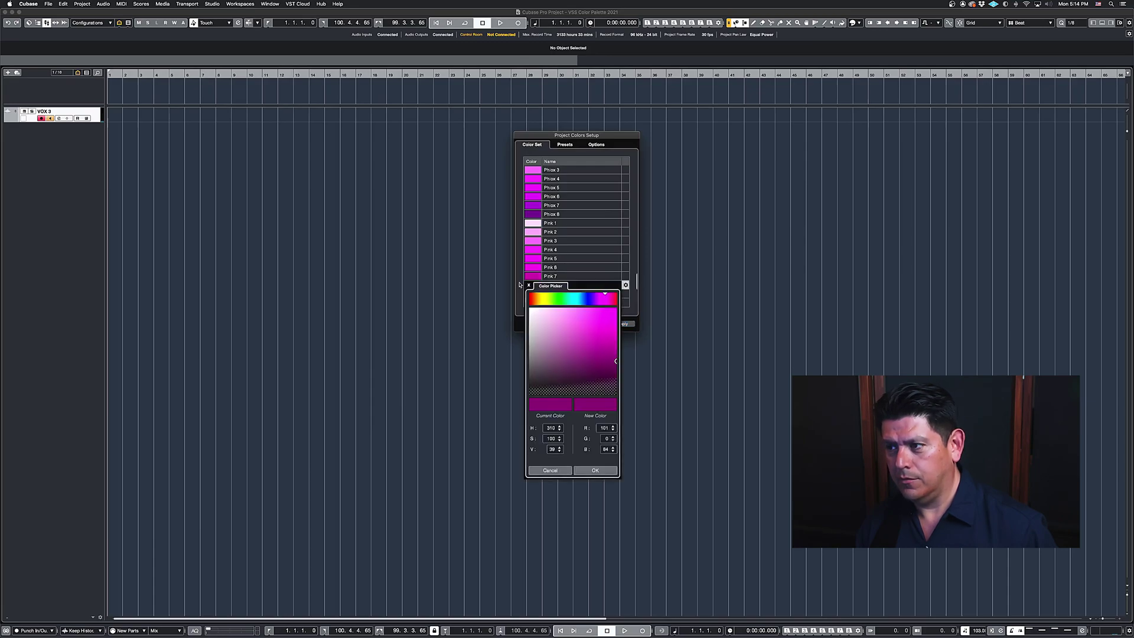
{"action": "left_click", "coordinate": [519, 285]}
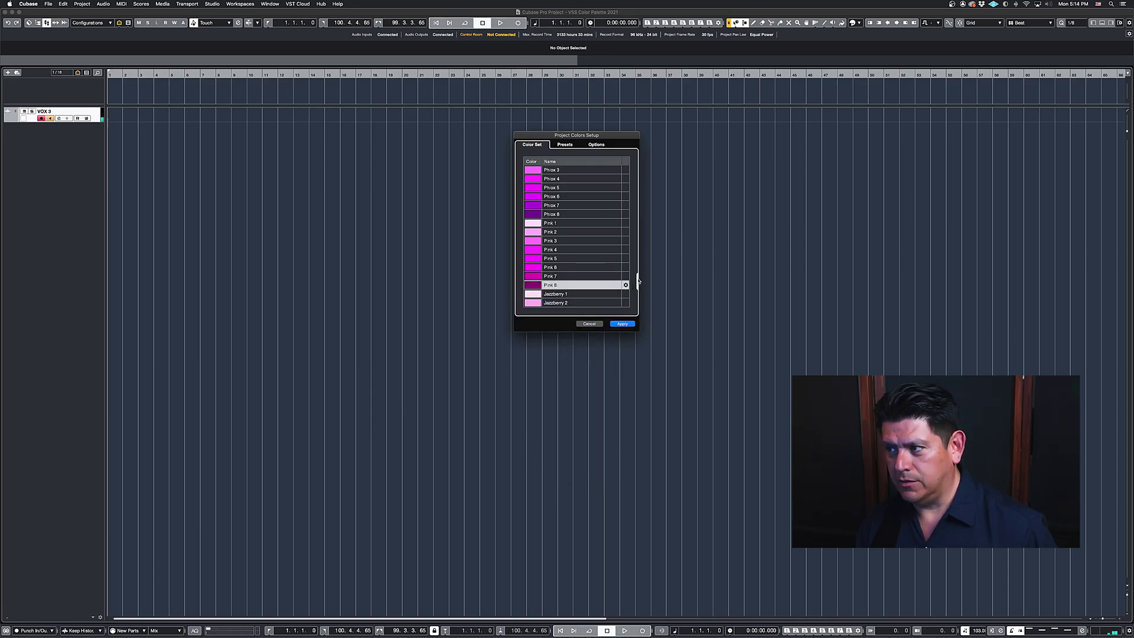
Give Jazzberry 1 through Jazzberry 4 hue 330 with saturation rising from pale pink.
{"action": "left_click_drag", "start_coordinate": [637, 280], "coordinate": [636, 289]}
{"action": "left_click", "coordinate": [531, 214]}
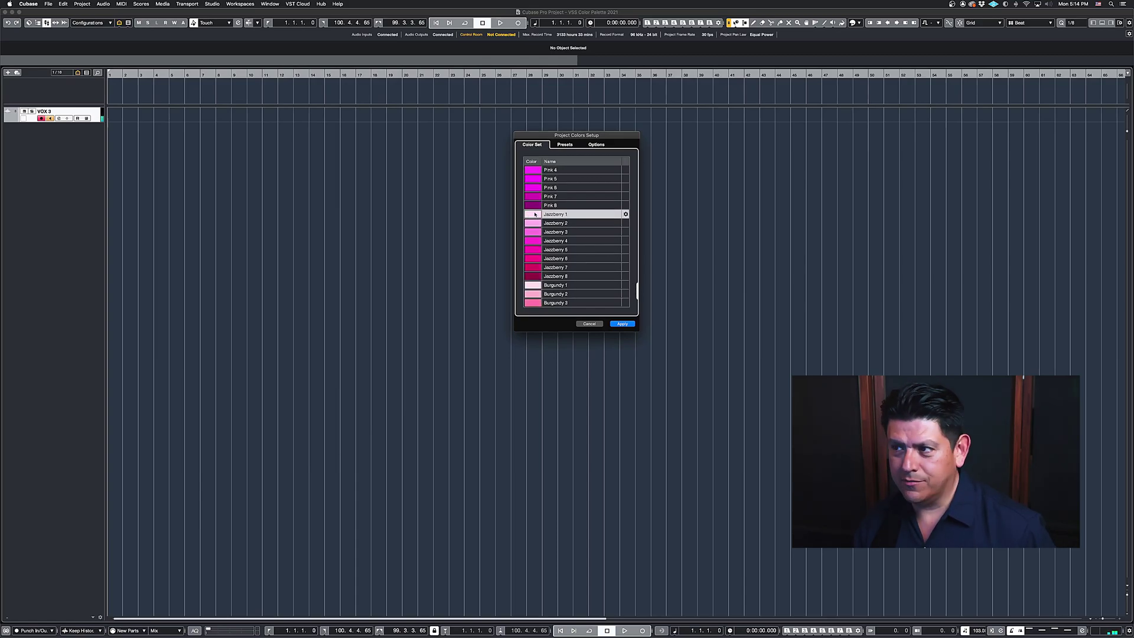
{"action": "left_click", "coordinate": [520, 215]}
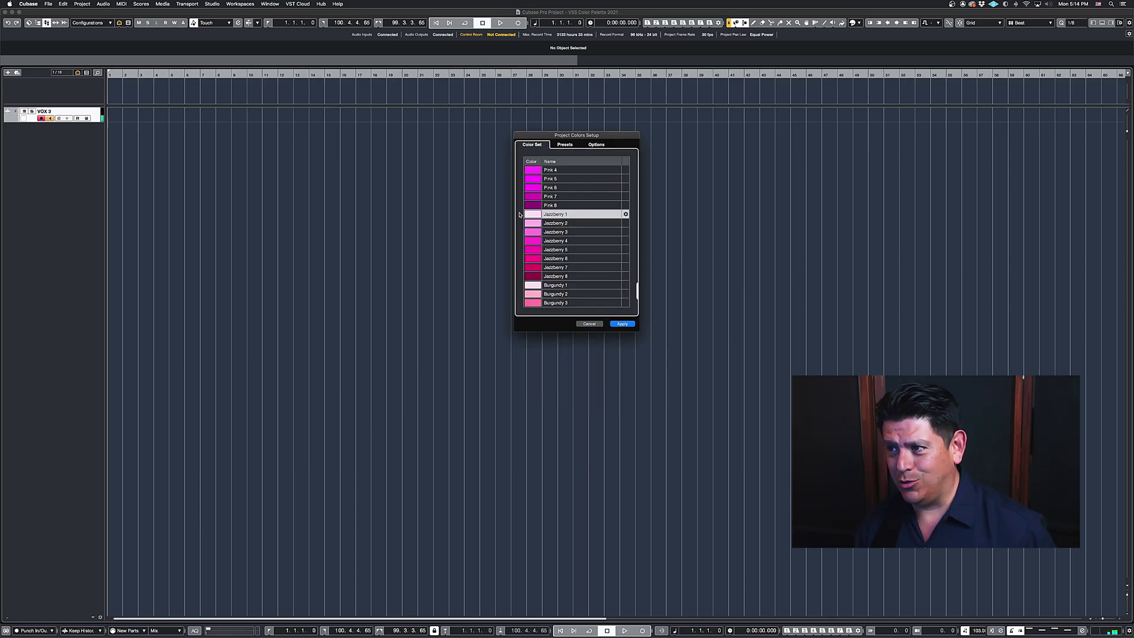
{"action": "left_click", "coordinate": [529, 223]}
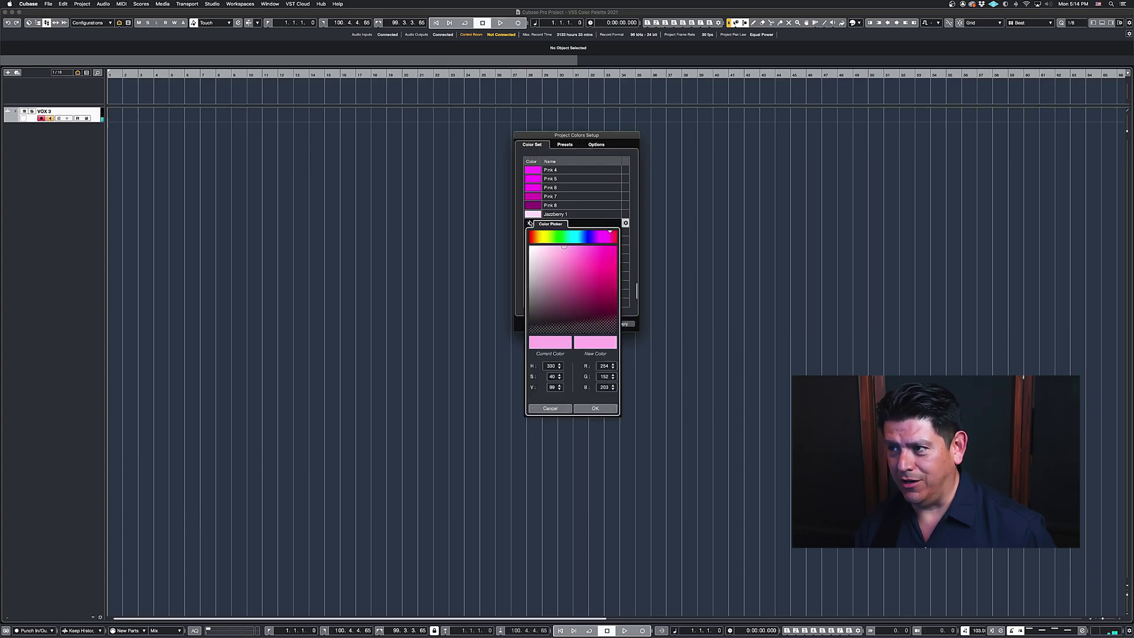
{"action": "left_click", "coordinate": [519, 228]}
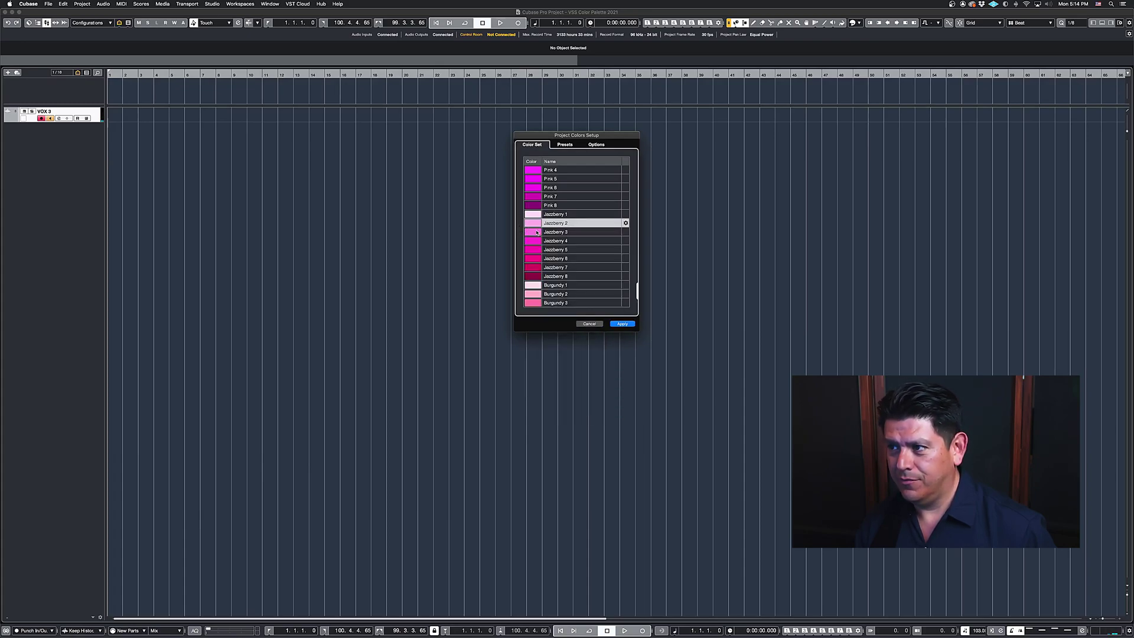
{"action": "left_click", "coordinate": [536, 232]}
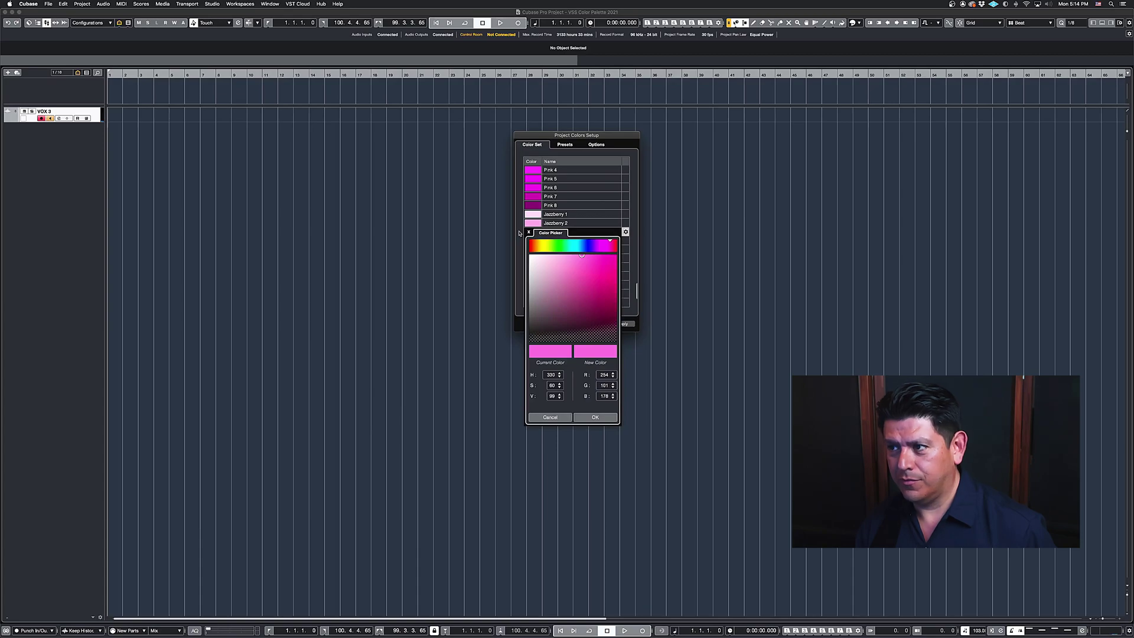
{"action": "left_click", "coordinate": [518, 232]}
{"action": "left_click", "coordinate": [520, 241]}
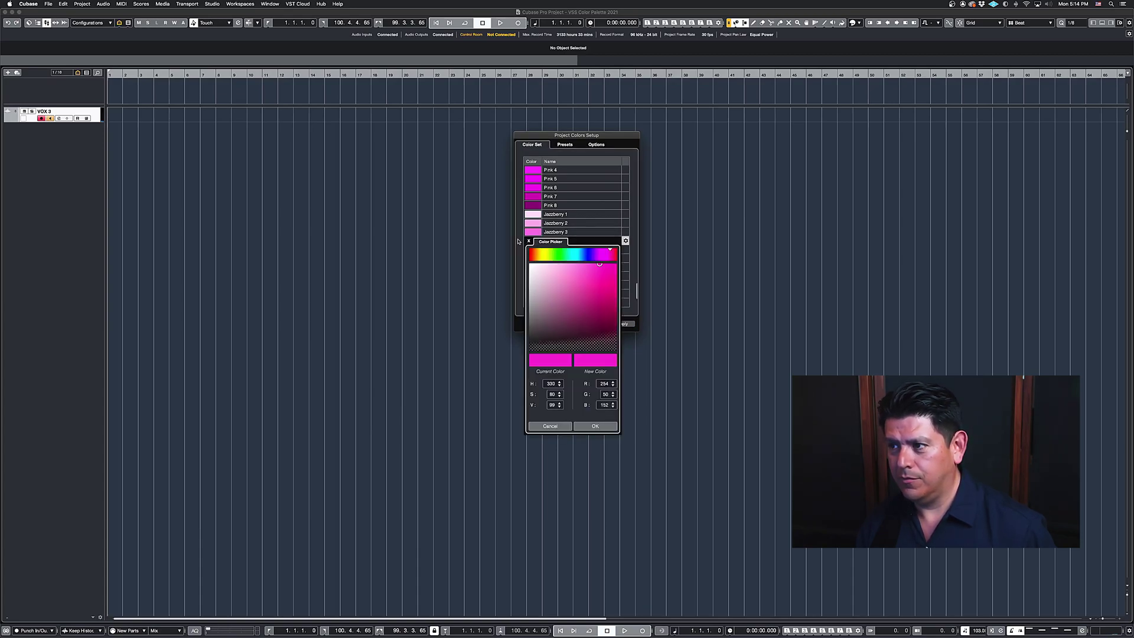
{"action": "left_click", "coordinate": [518, 241]}
Make Jazzberry 5 fully saturated hot pink and darken Jazzberry 6–8 to deep burgundy.
{"action": "left_click", "coordinate": [519, 241]}
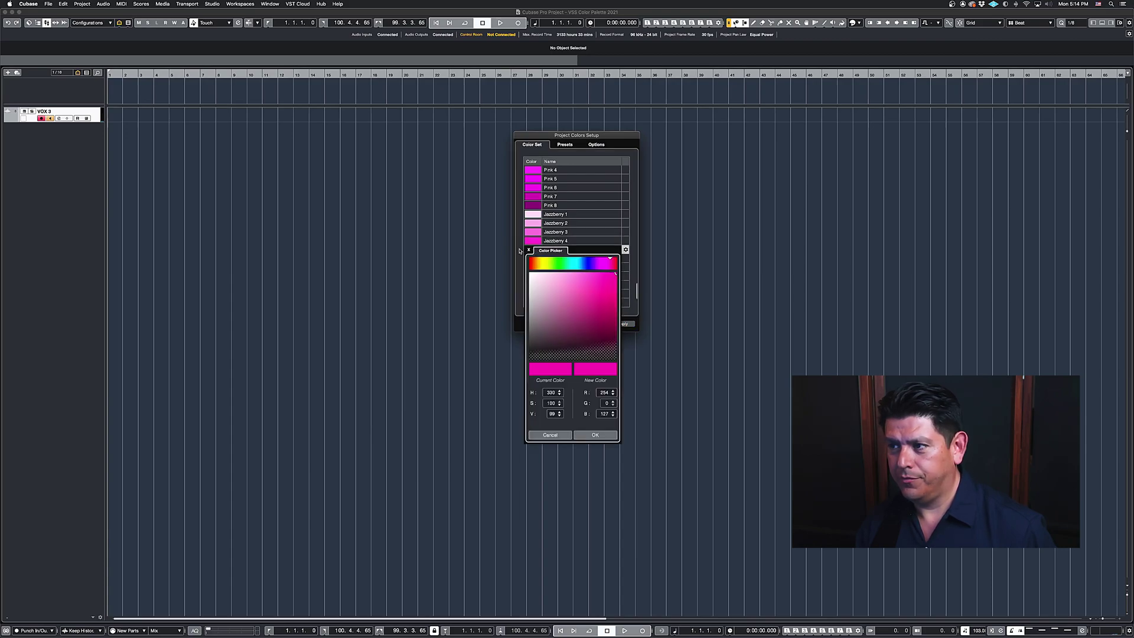
{"action": "left_click", "coordinate": [519, 251]}
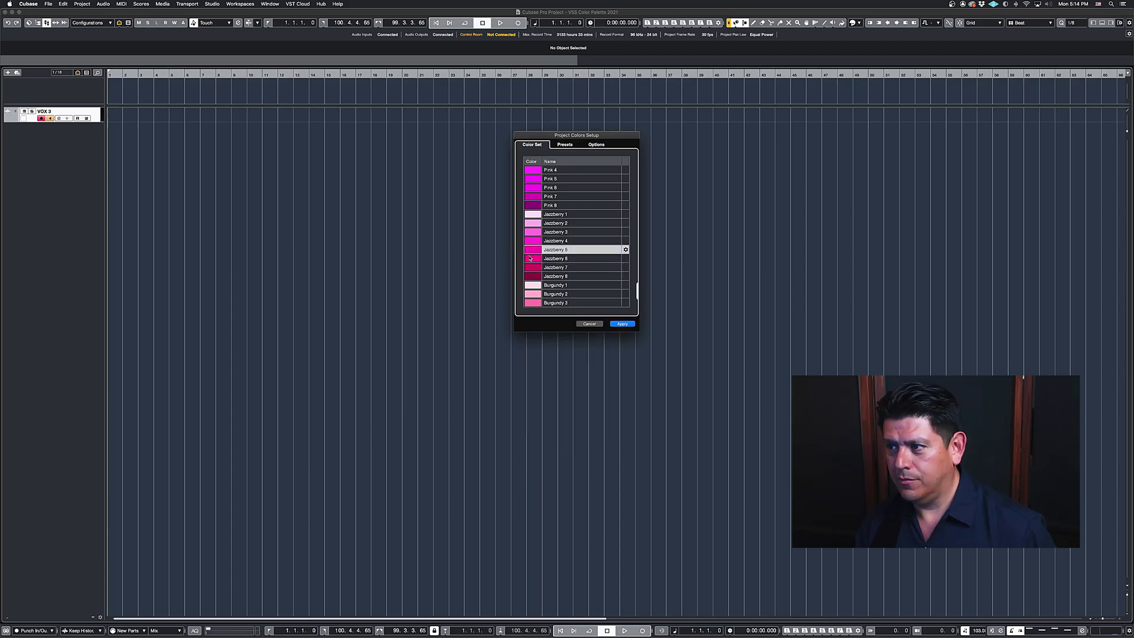
{"action": "left_click", "coordinate": [536, 259]}
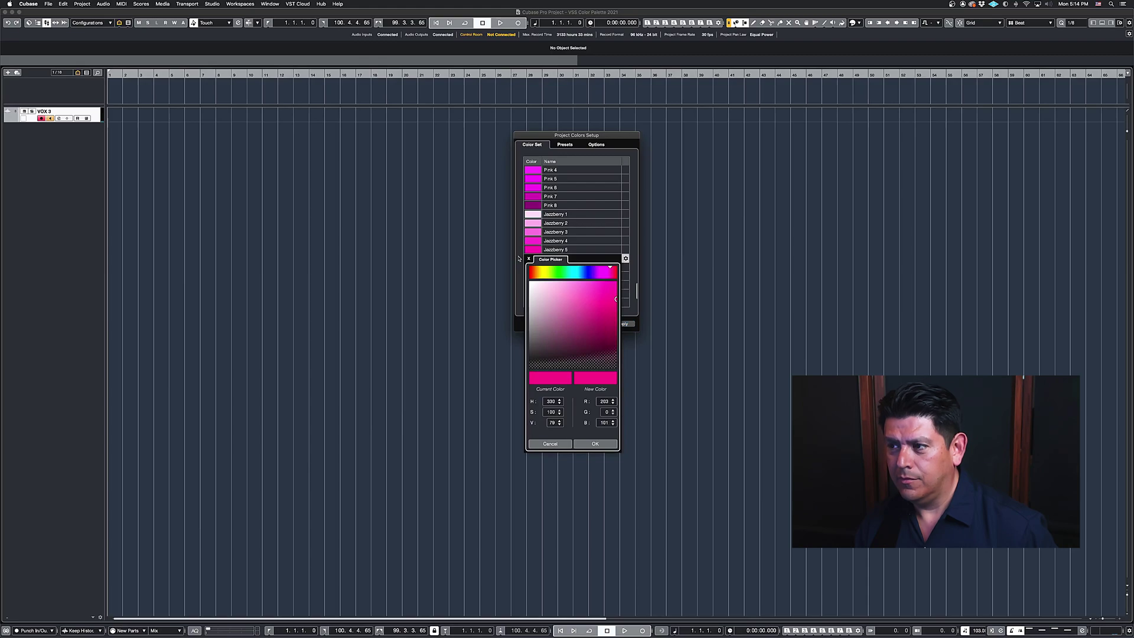
{"action": "left_click", "coordinate": [518, 258]}
{"action": "left_click", "coordinate": [535, 267]}
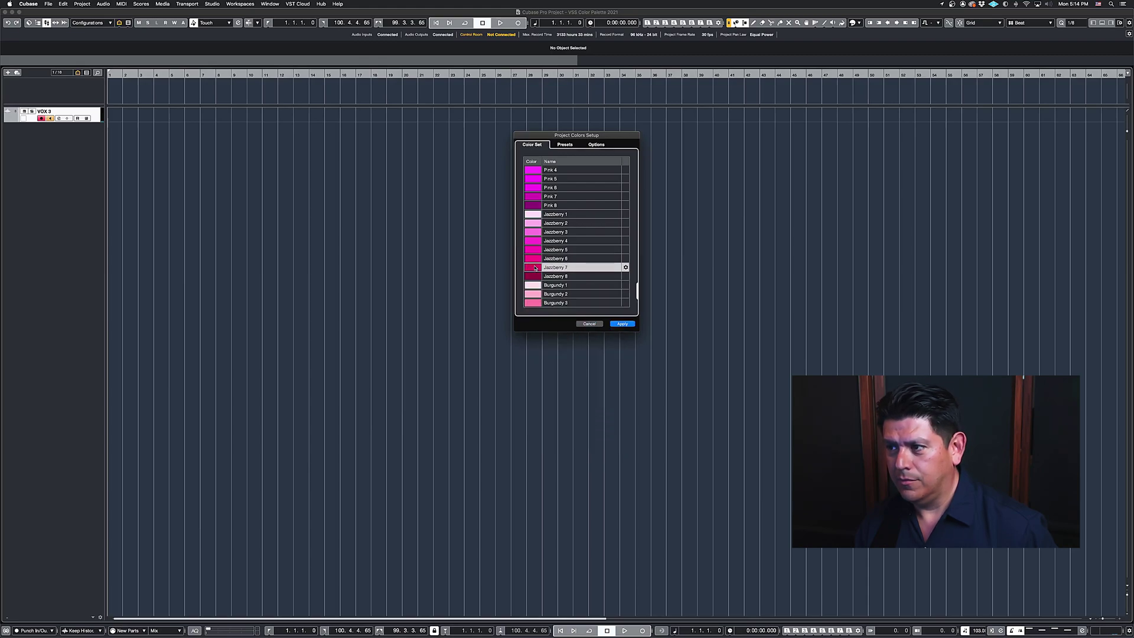
{"action": "left_click", "coordinate": [519, 261]}
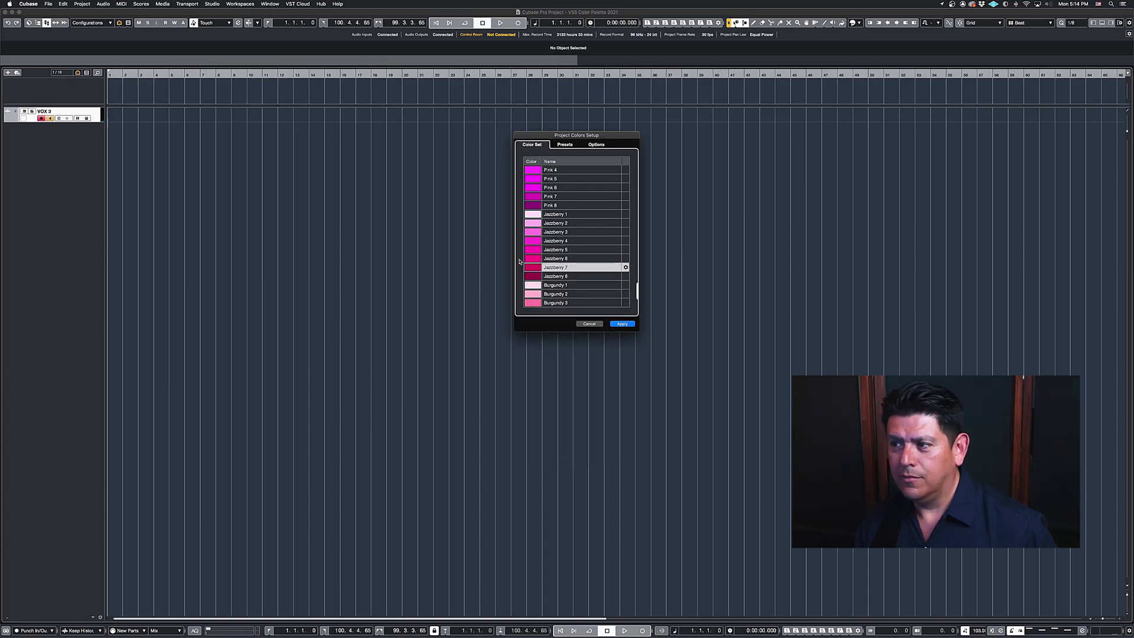
{"action": "left_click", "coordinate": [533, 277]}
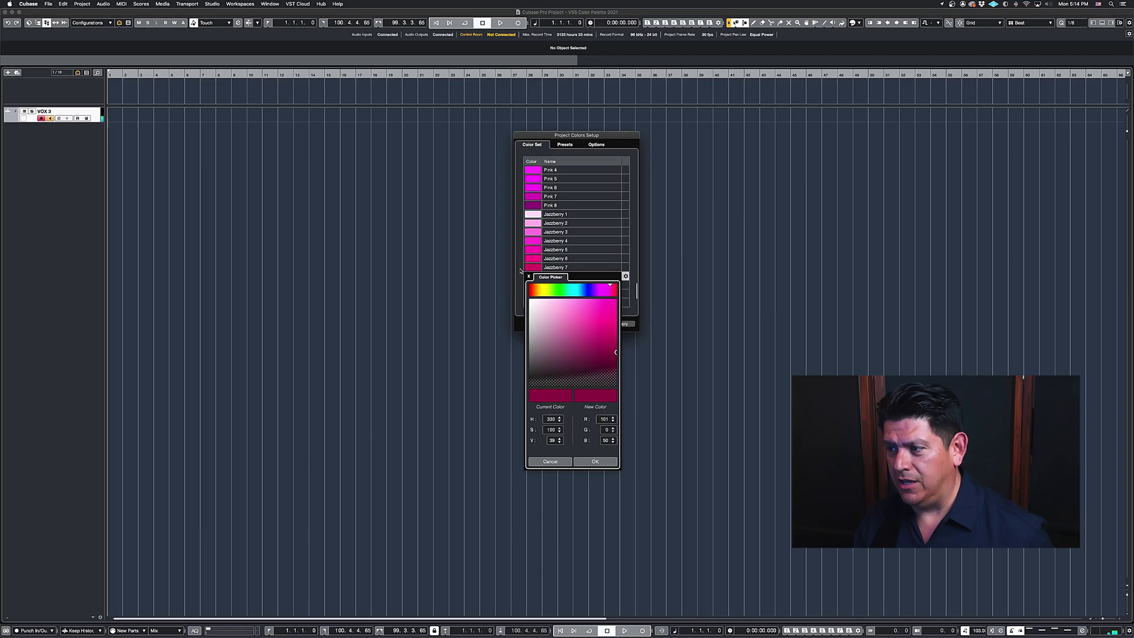
{"action": "left_click", "coordinate": [521, 270]}
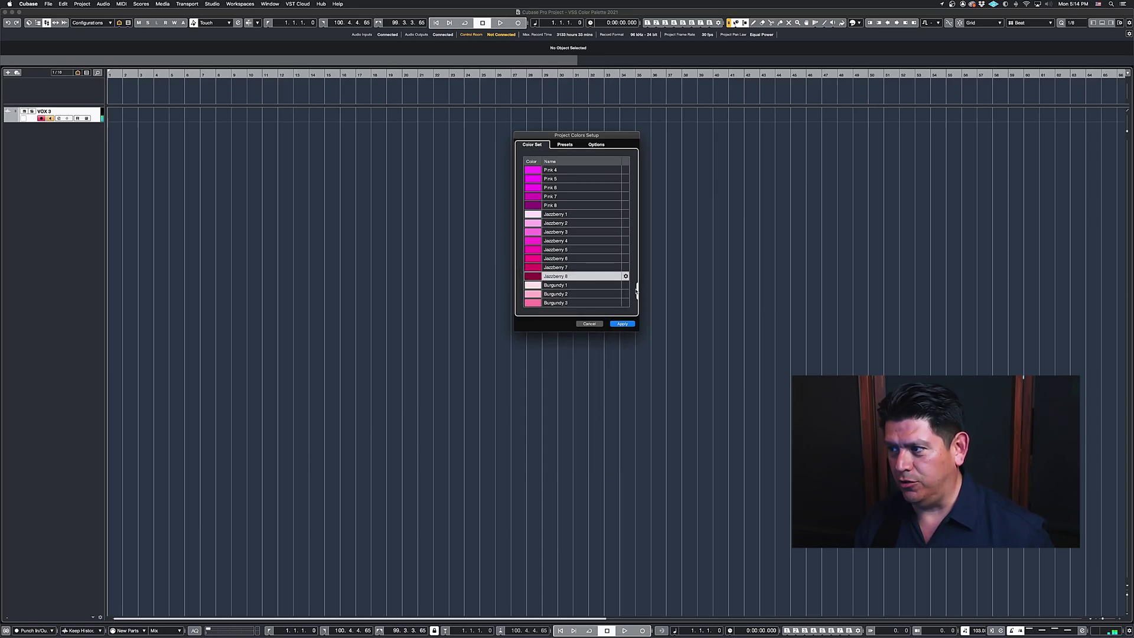
{"action": "left_click_drag", "start_coordinate": [636, 290], "coordinate": [636, 298]}
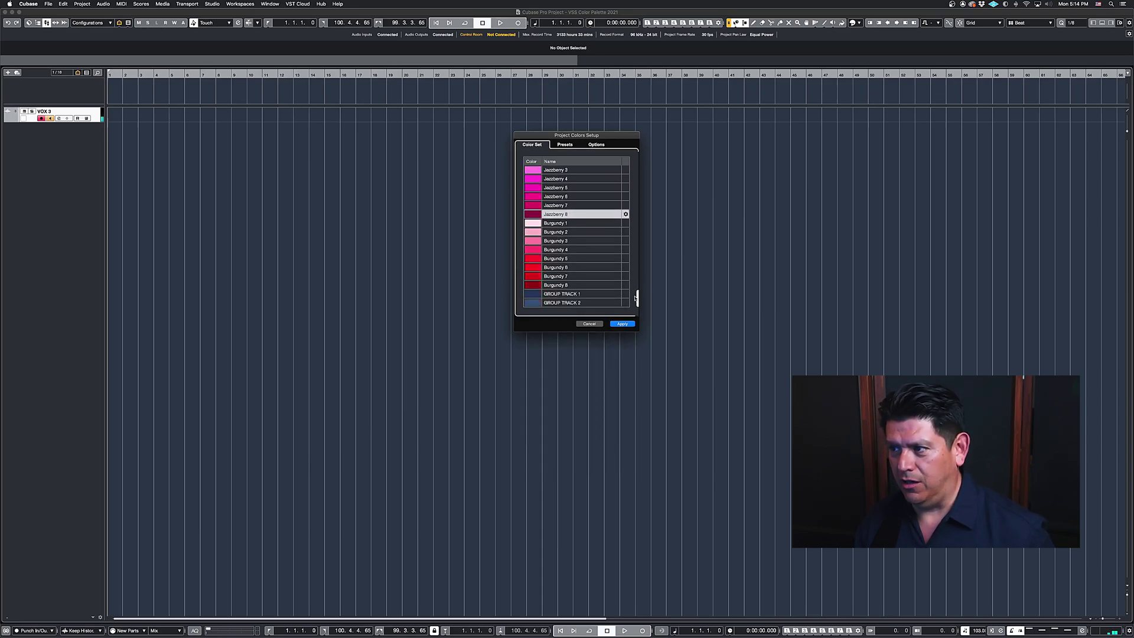
{"action": "left_click", "coordinate": [533, 223]}
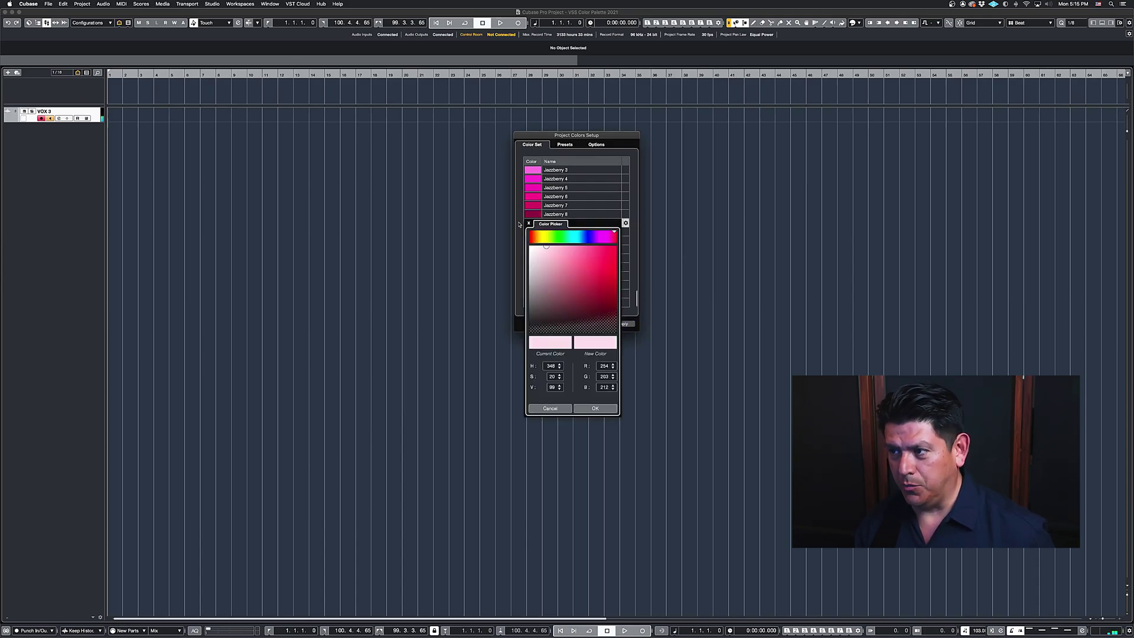
{"action": "left_click", "coordinate": [519, 224]}
{"action": "left_click", "coordinate": [533, 232]}
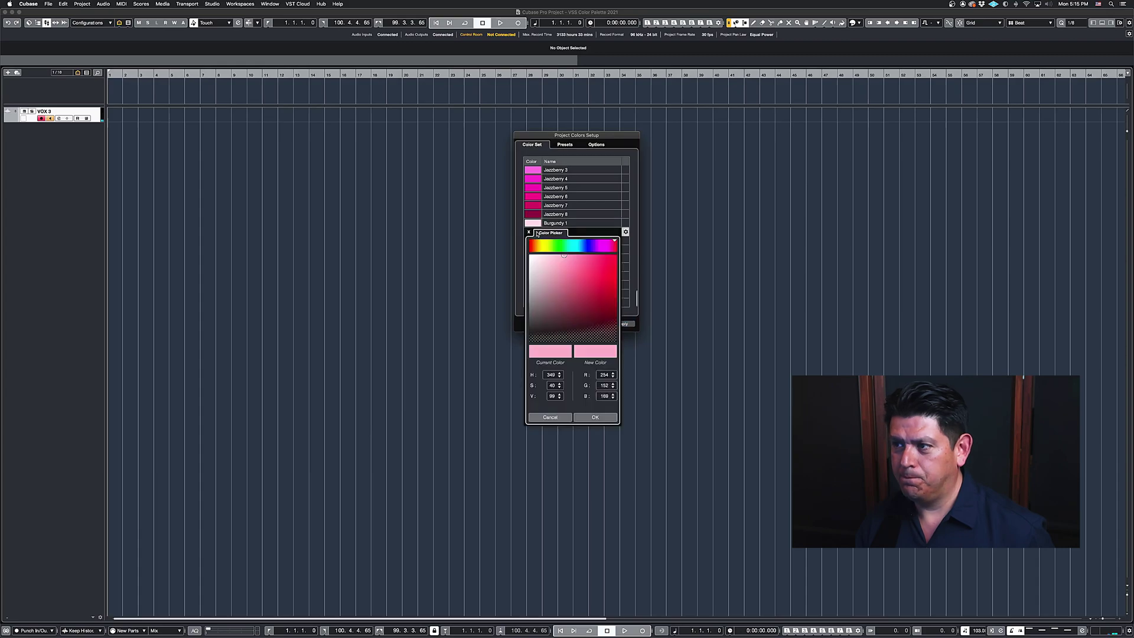
{"action": "left_click", "coordinate": [521, 236]}
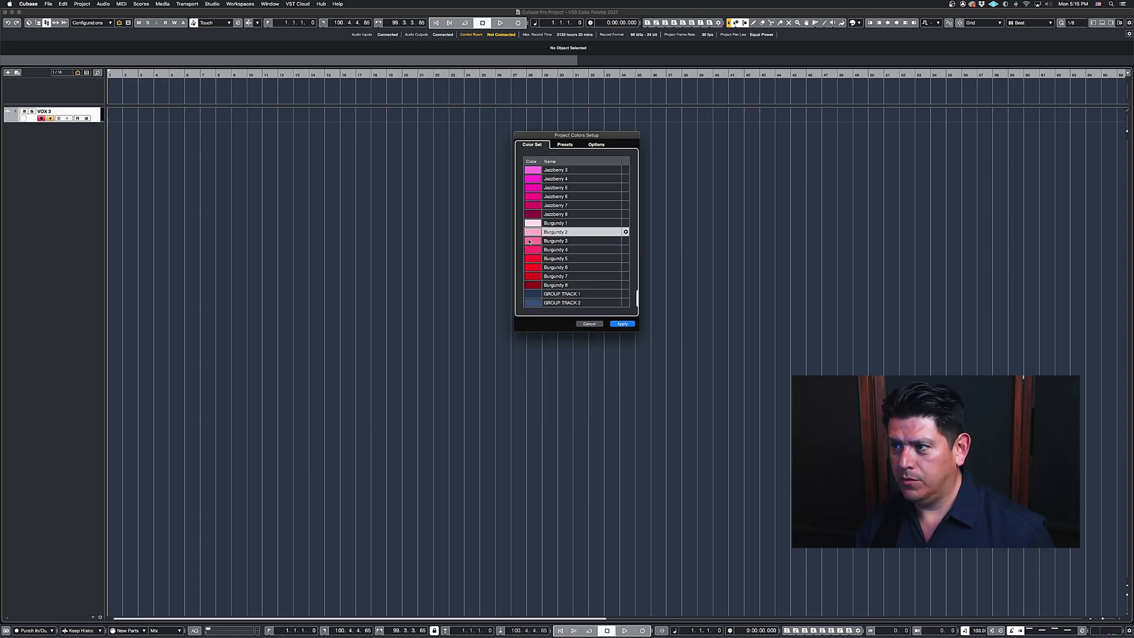
{"action": "left_click", "coordinate": [533, 241]}
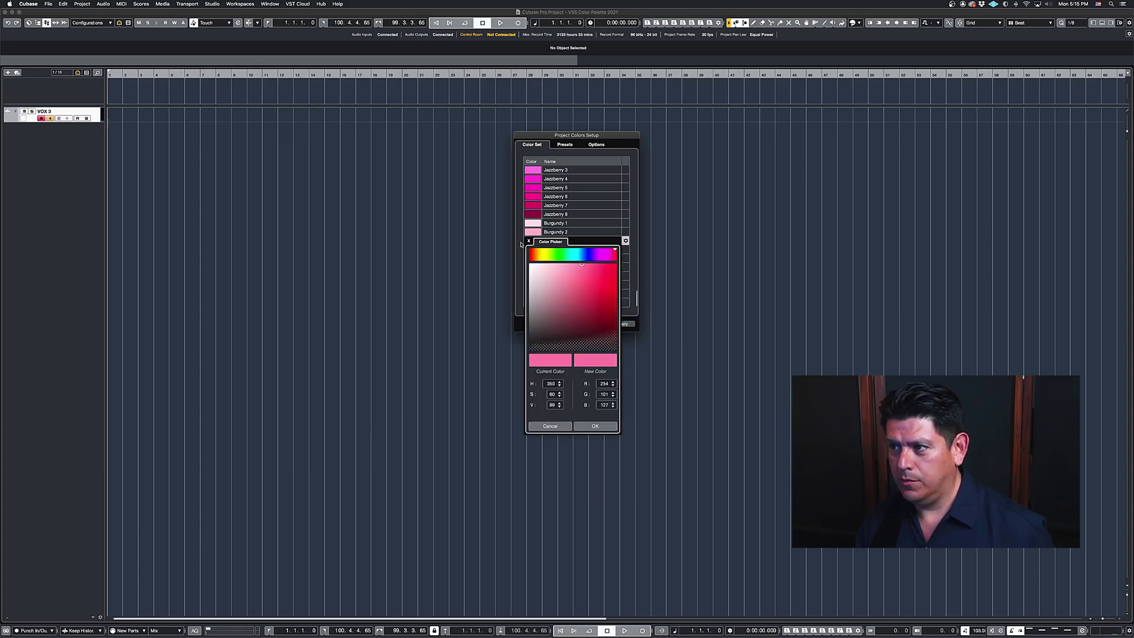
{"action": "left_click", "coordinate": [520, 245]}
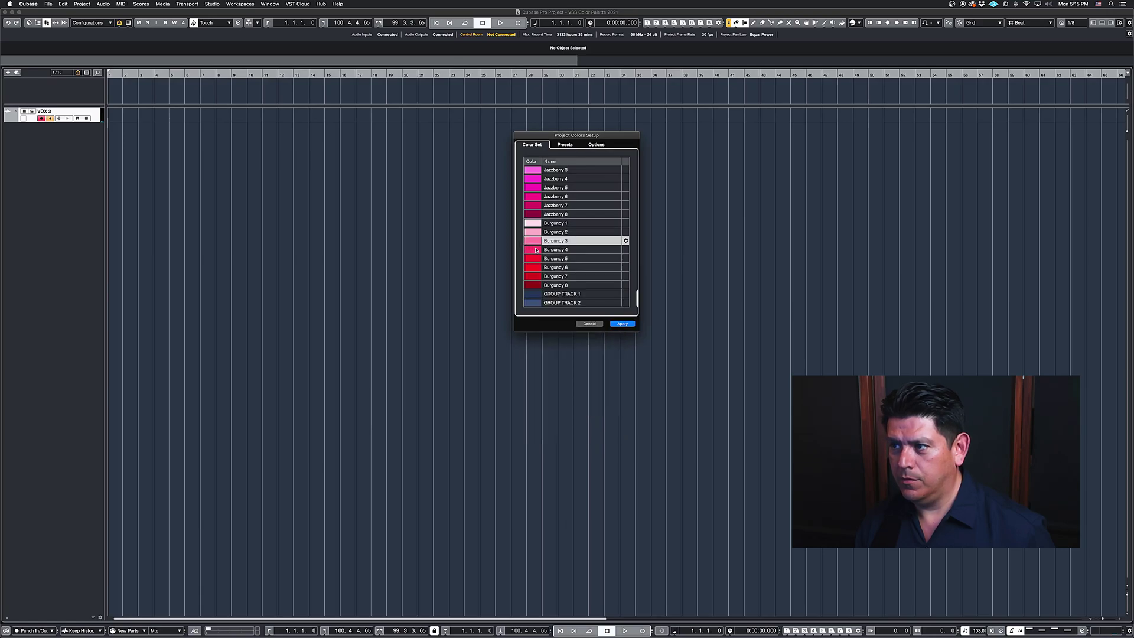
{"action": "left_click", "coordinate": [536, 251]}
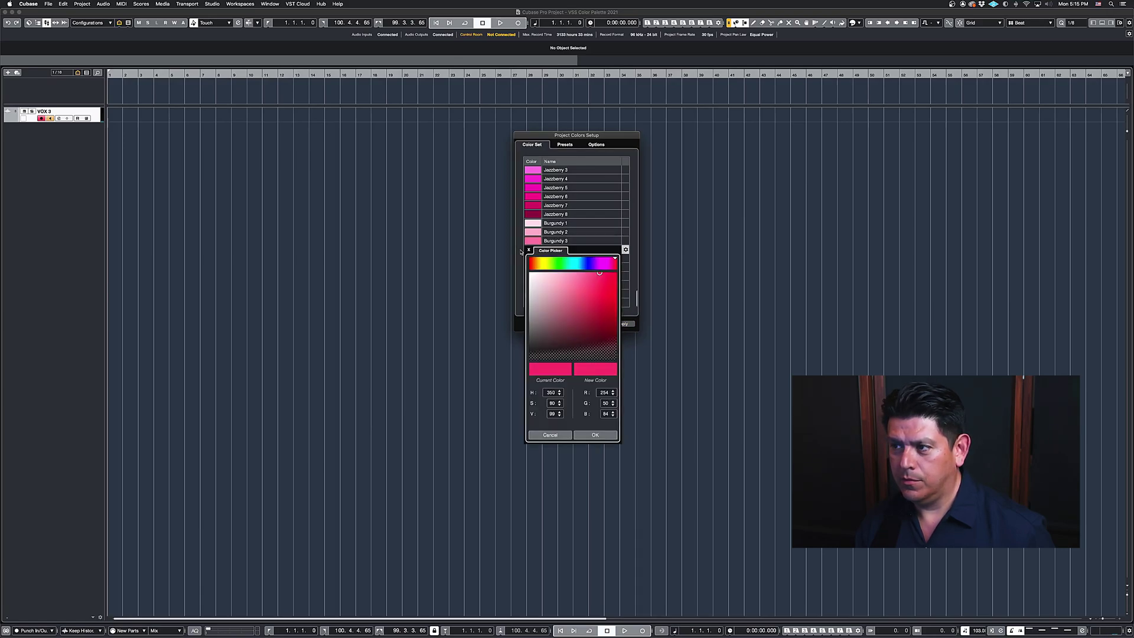
{"action": "left_click", "coordinate": [520, 253]}
{"action": "left_click", "coordinate": [537, 258]}
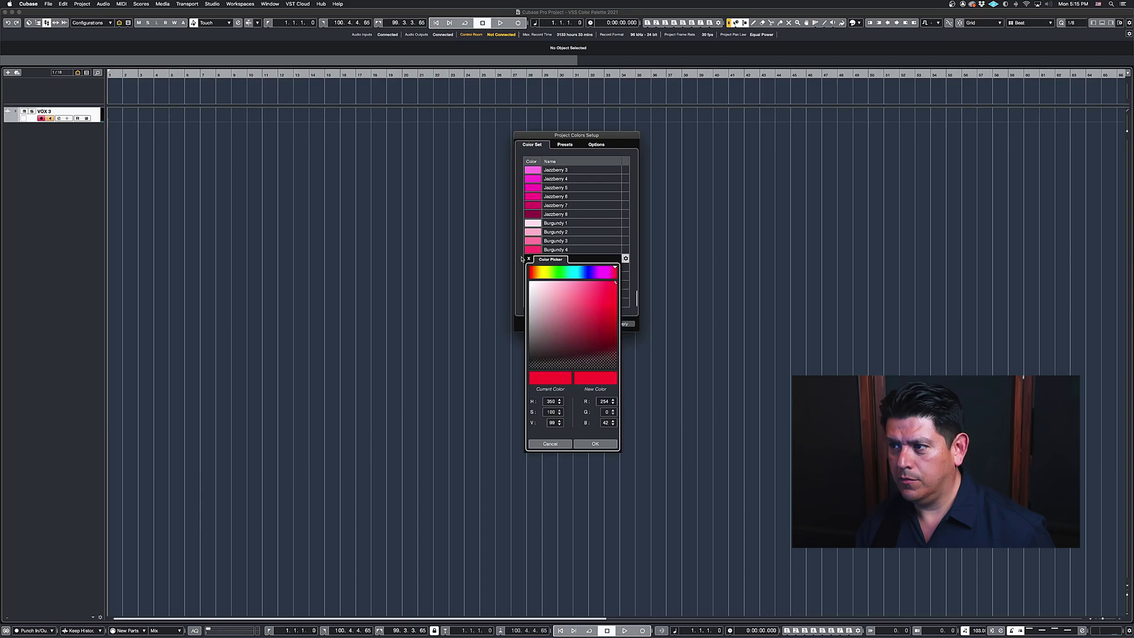
{"action": "left_click", "coordinate": [519, 260]}
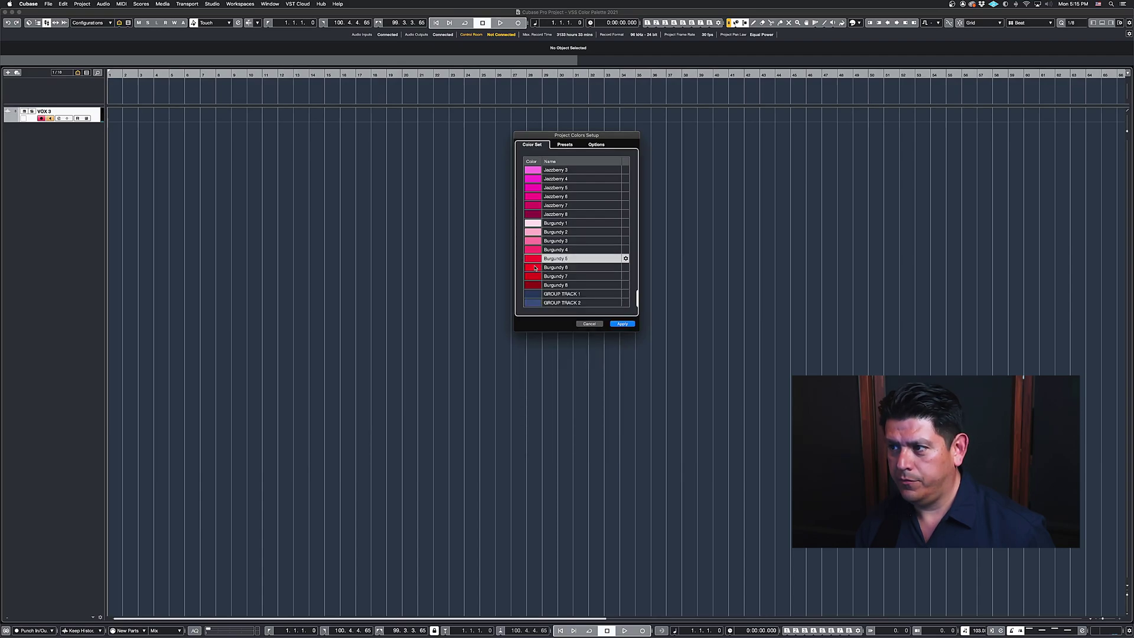
{"action": "left_click", "coordinate": [535, 268]}
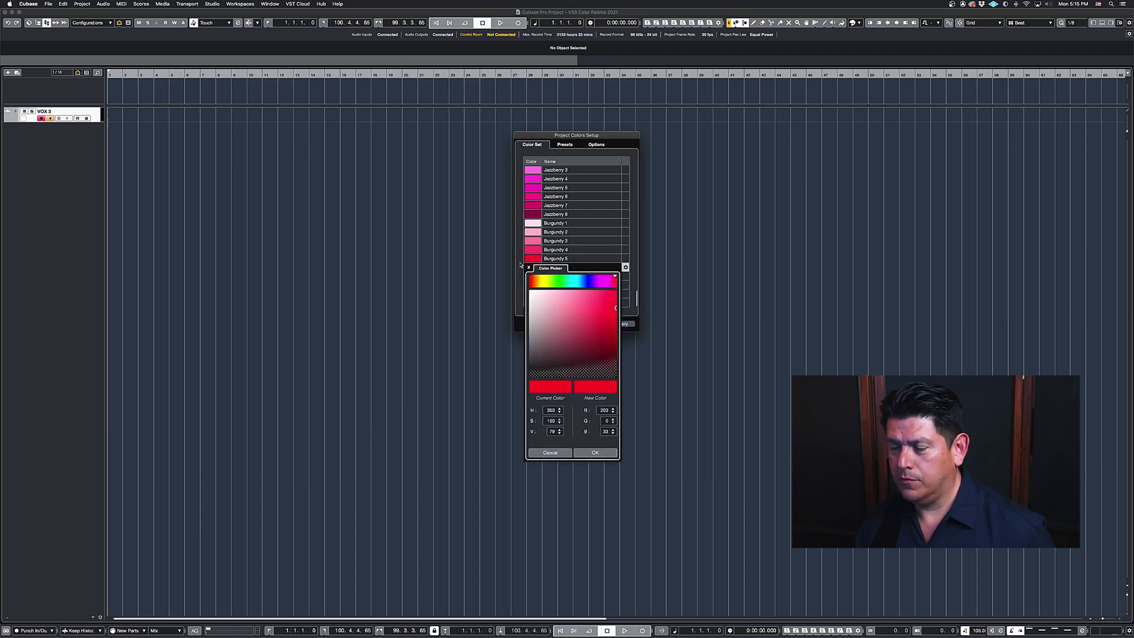
{"action": "left_click", "coordinate": [520, 264]}
{"action": "left_click", "coordinate": [538, 276]}
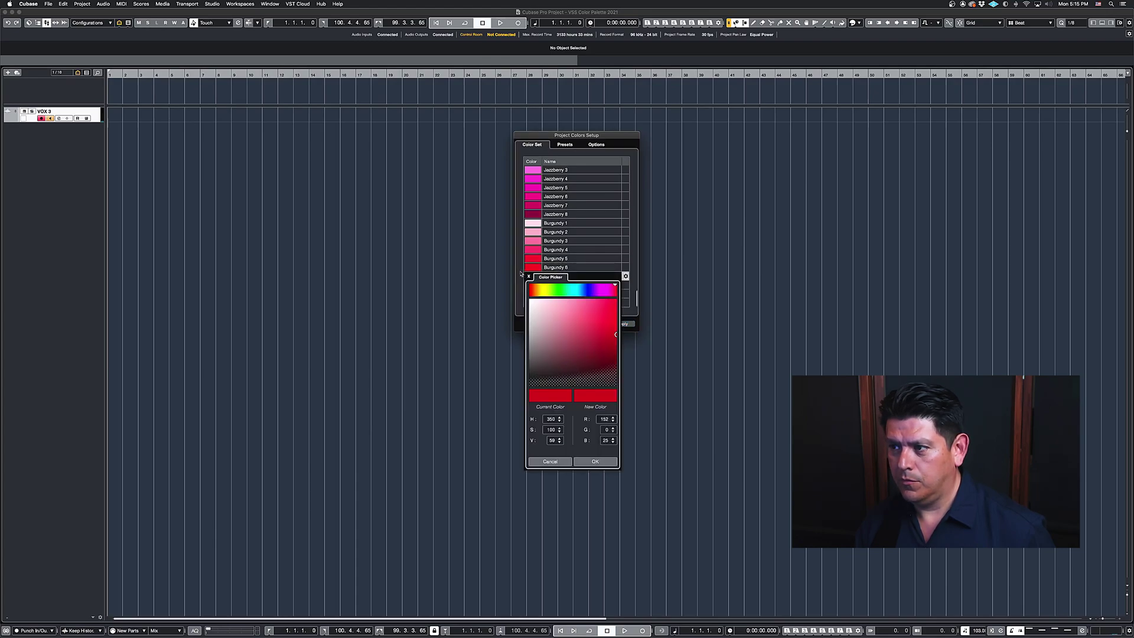
{"action": "left_click", "coordinate": [520, 274]}
{"action": "left_click", "coordinate": [537, 285]}
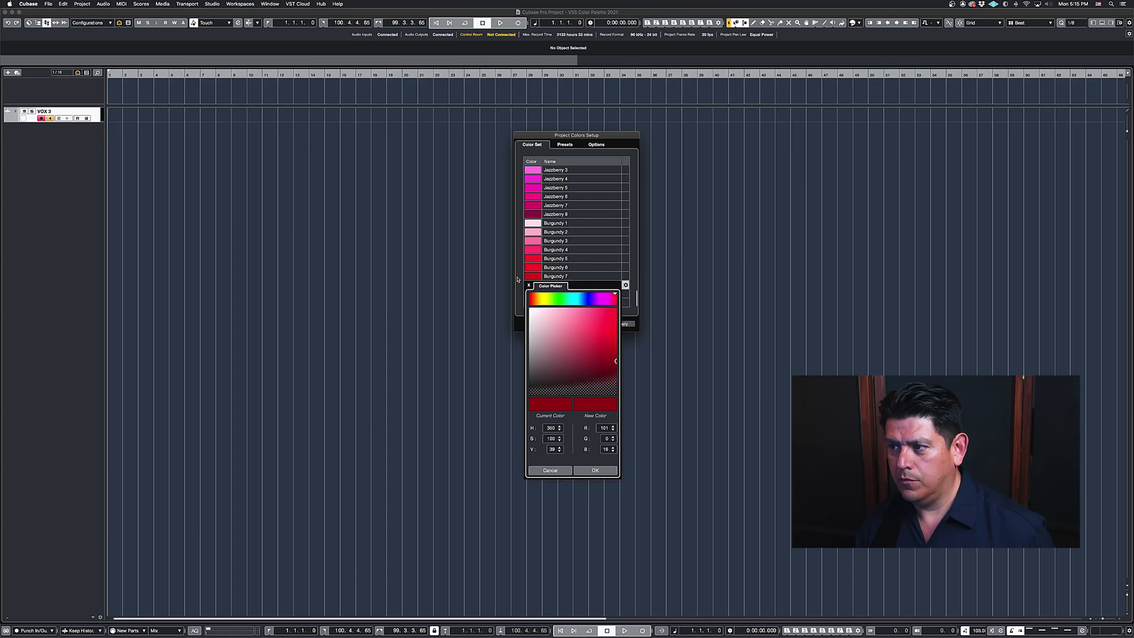
{"action": "left_click", "coordinate": [518, 278]}
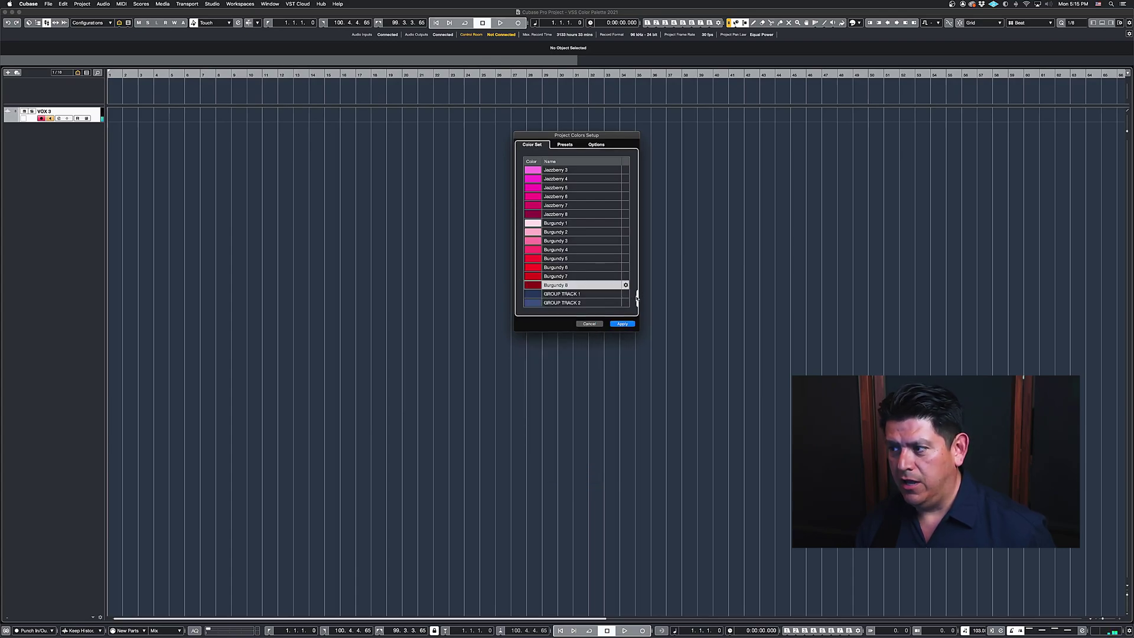
{"action": "left_click_drag", "start_coordinate": [637, 298], "coordinate": [637, 304]}
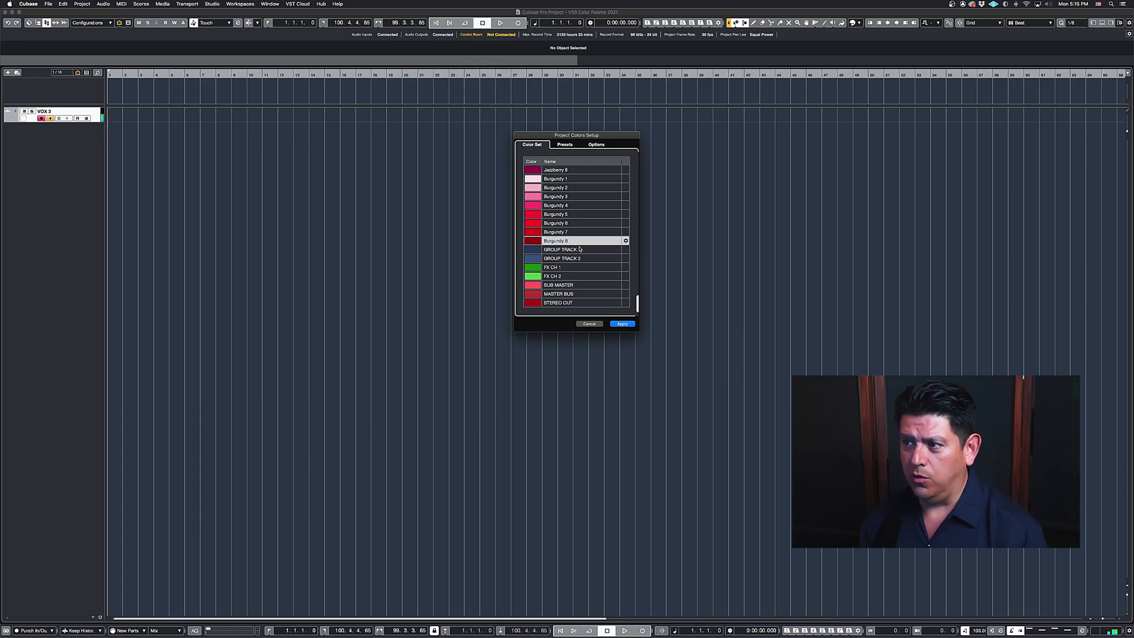
{"action": "left_click", "coordinate": [533, 249]}
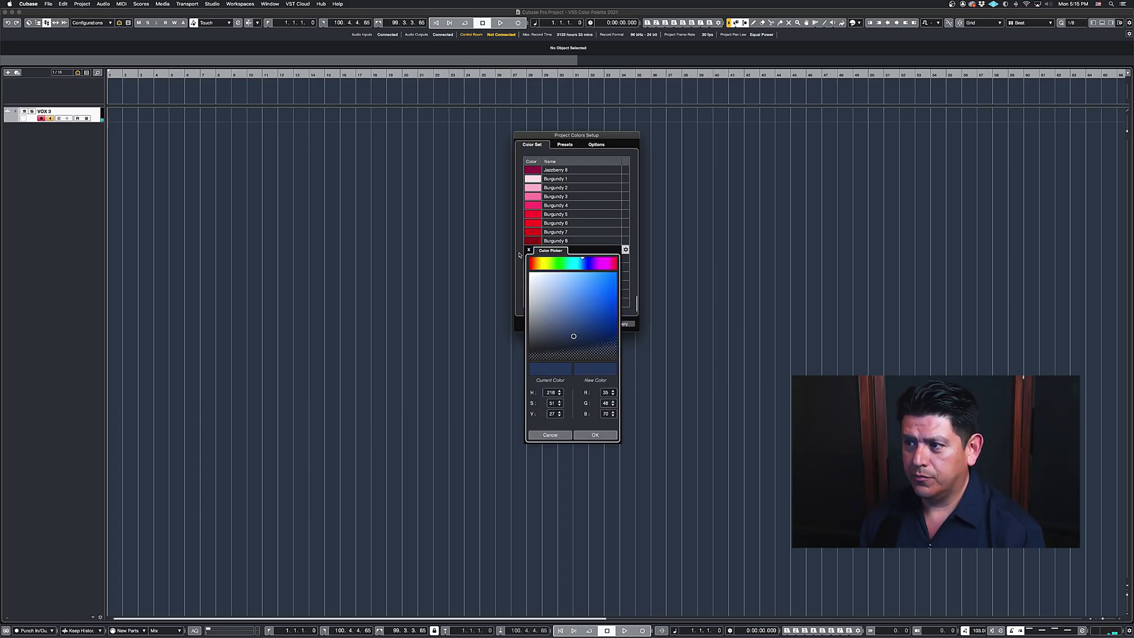
{"action": "left_click", "coordinate": [519, 254]}
{"action": "left_click", "coordinate": [536, 259]}
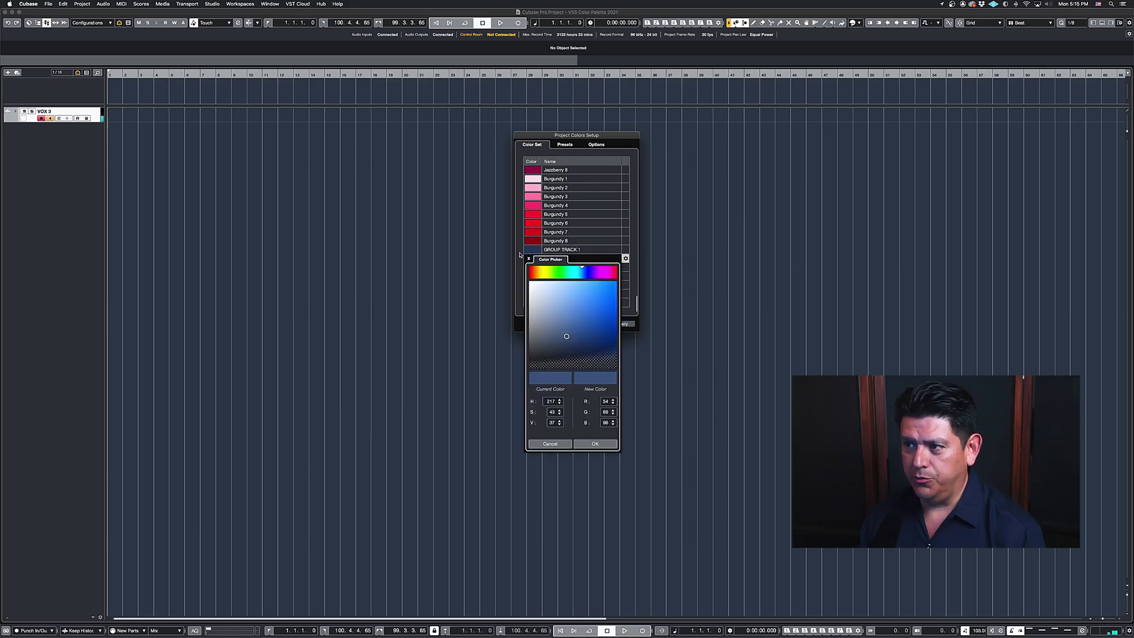
{"action": "left_click", "coordinate": [519, 254]}
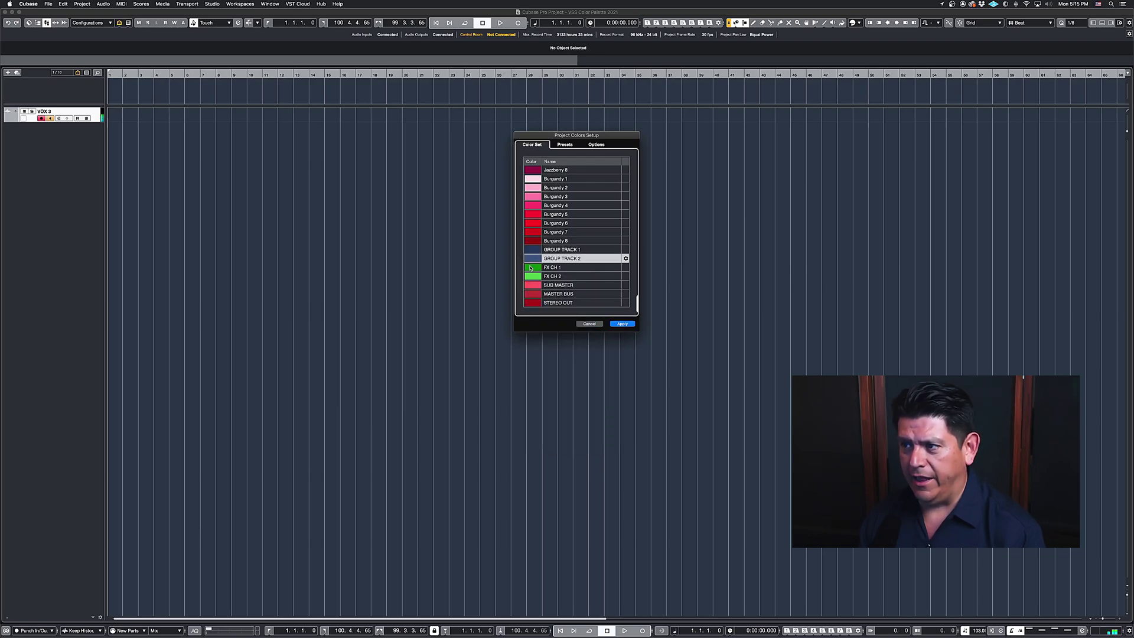
{"action": "left_click", "coordinate": [532, 269]}
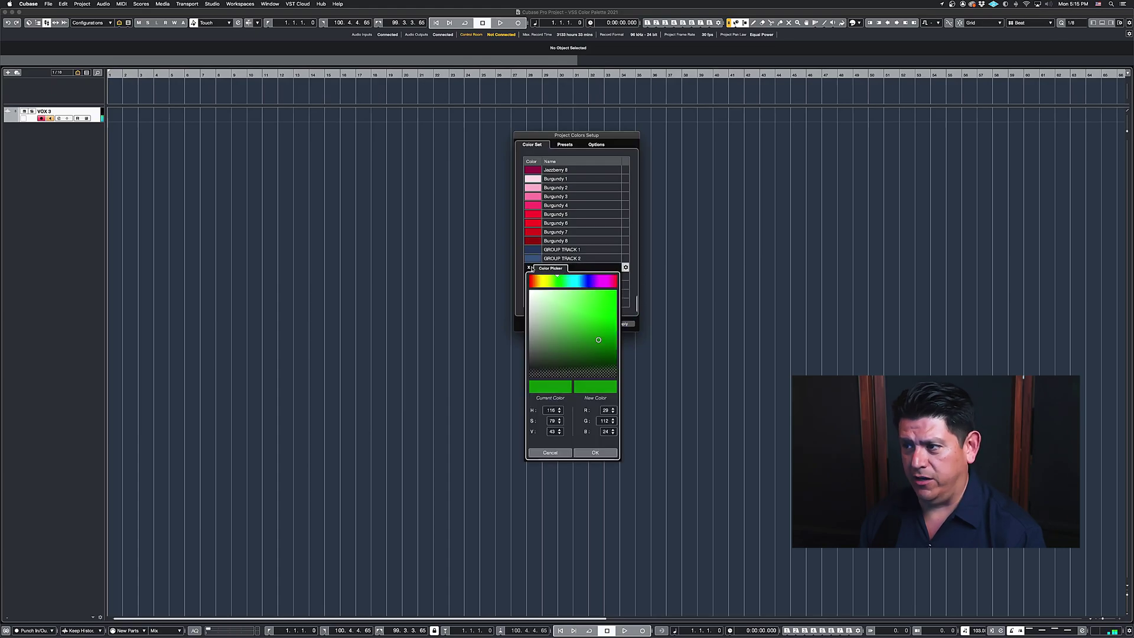
{"action": "left_click", "coordinate": [519, 257]}
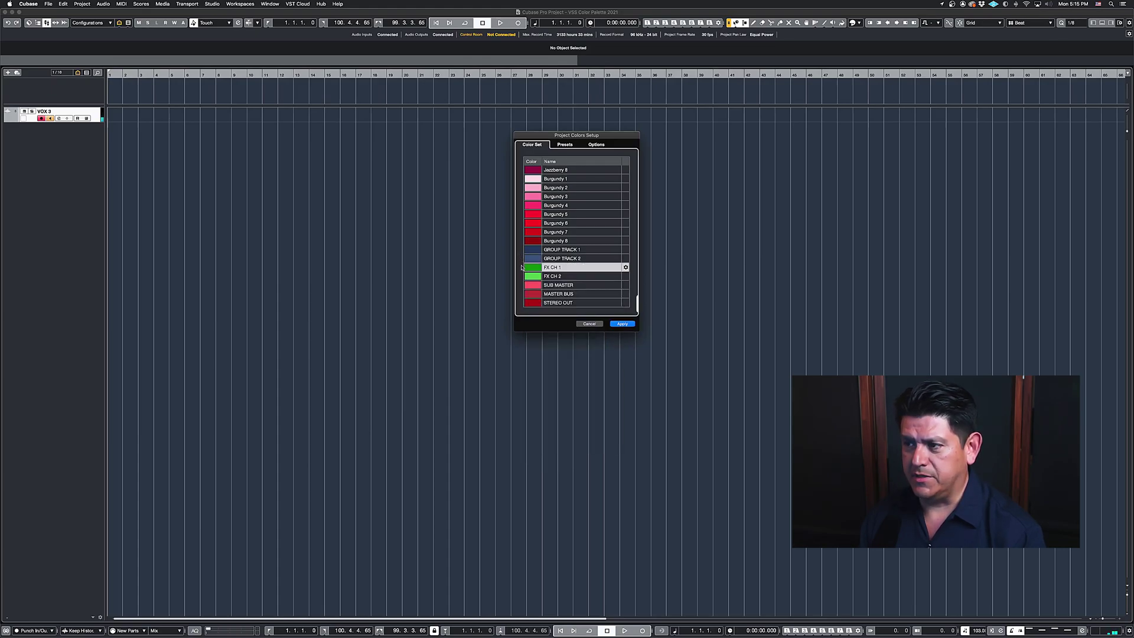
{"action": "left_click", "coordinate": [534, 277]}
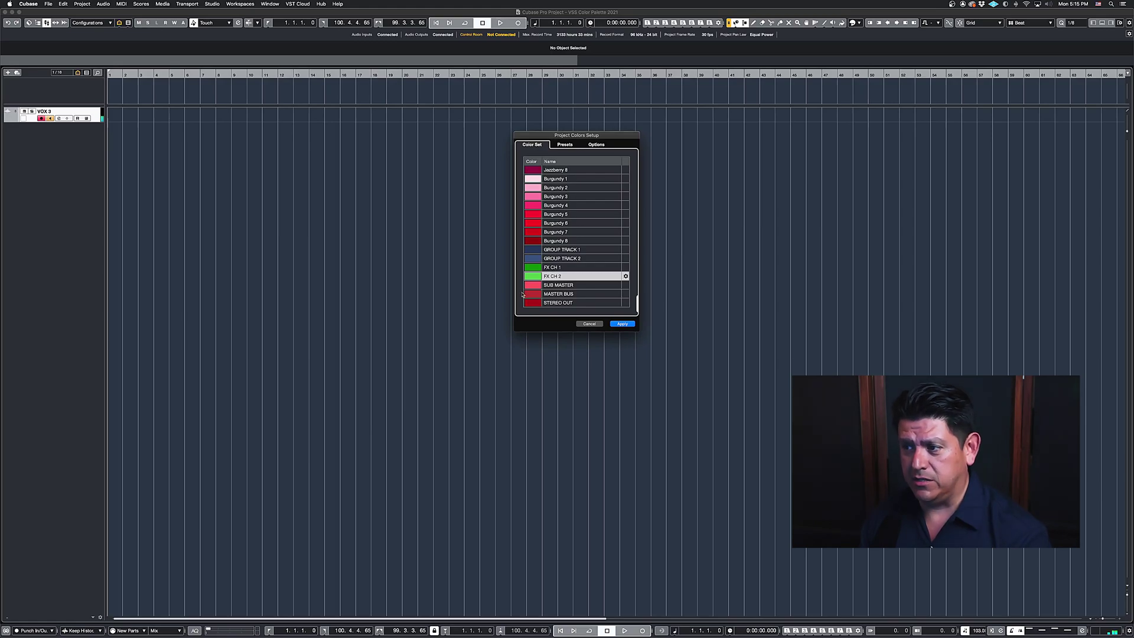
{"action": "left_click", "coordinate": [533, 285]}
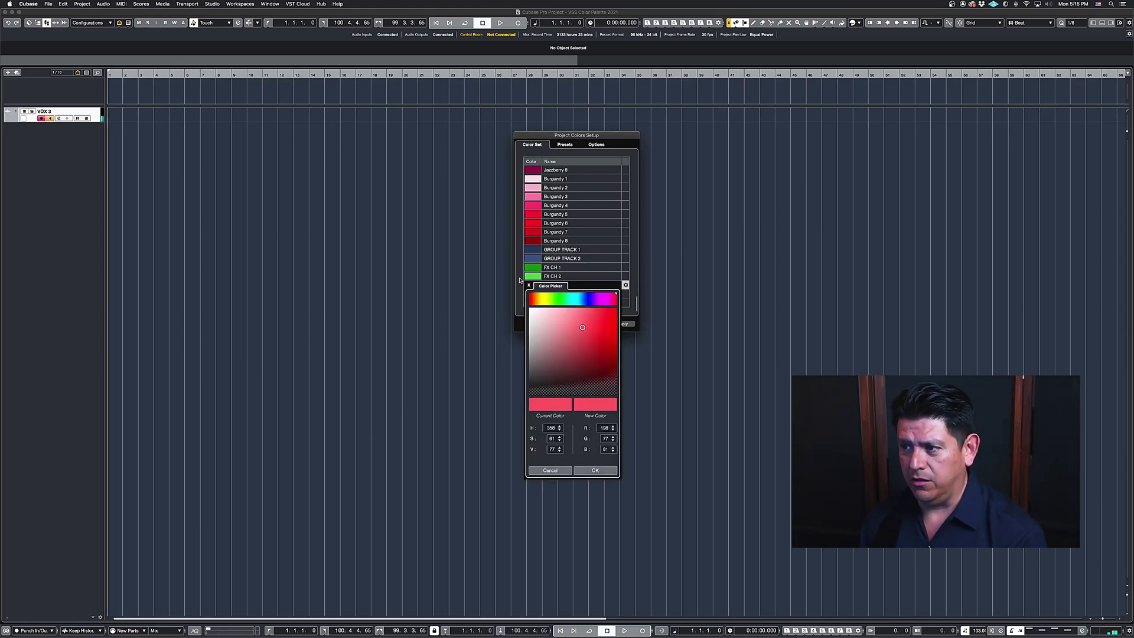
{"action": "left_click", "coordinate": [519, 280]}
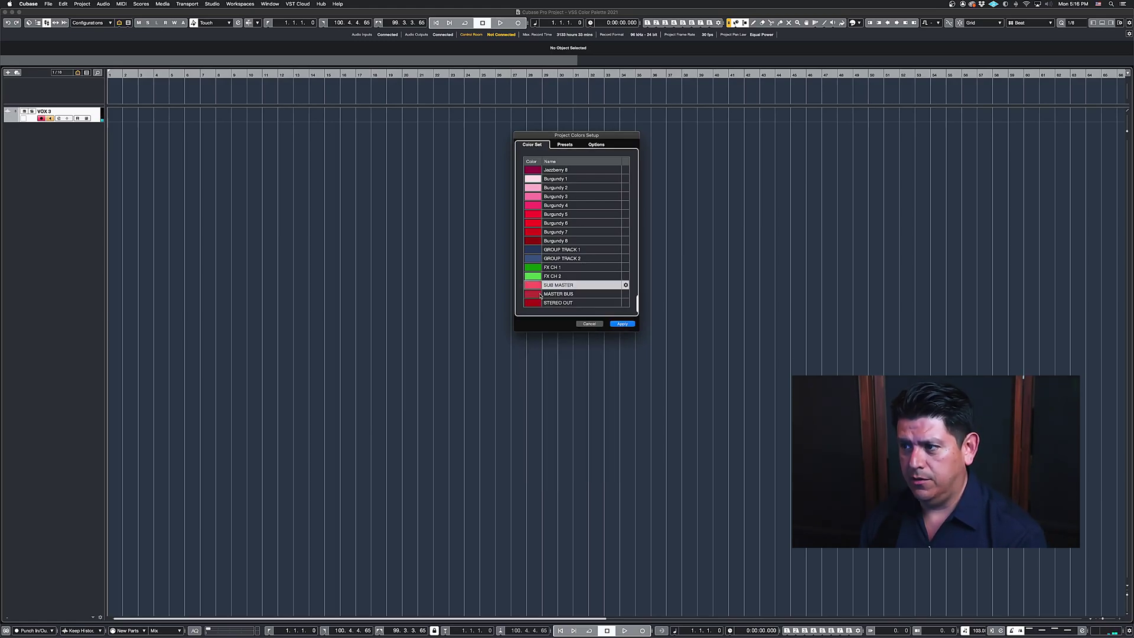
{"action": "left_click", "coordinate": [533, 293]}
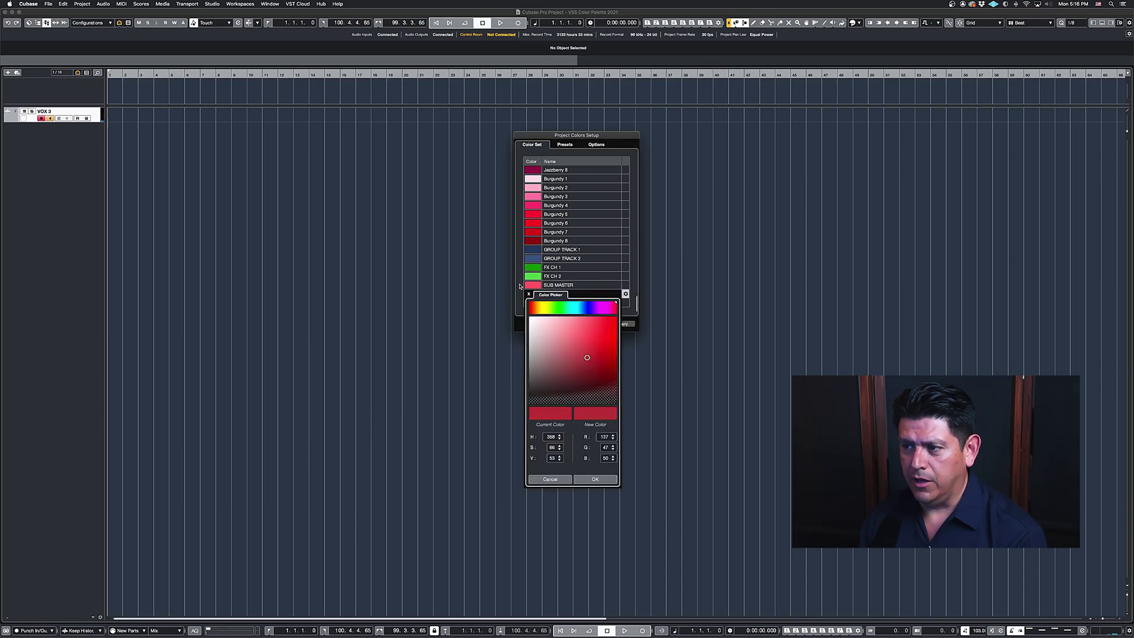
{"action": "left_click", "coordinate": [520, 287]}
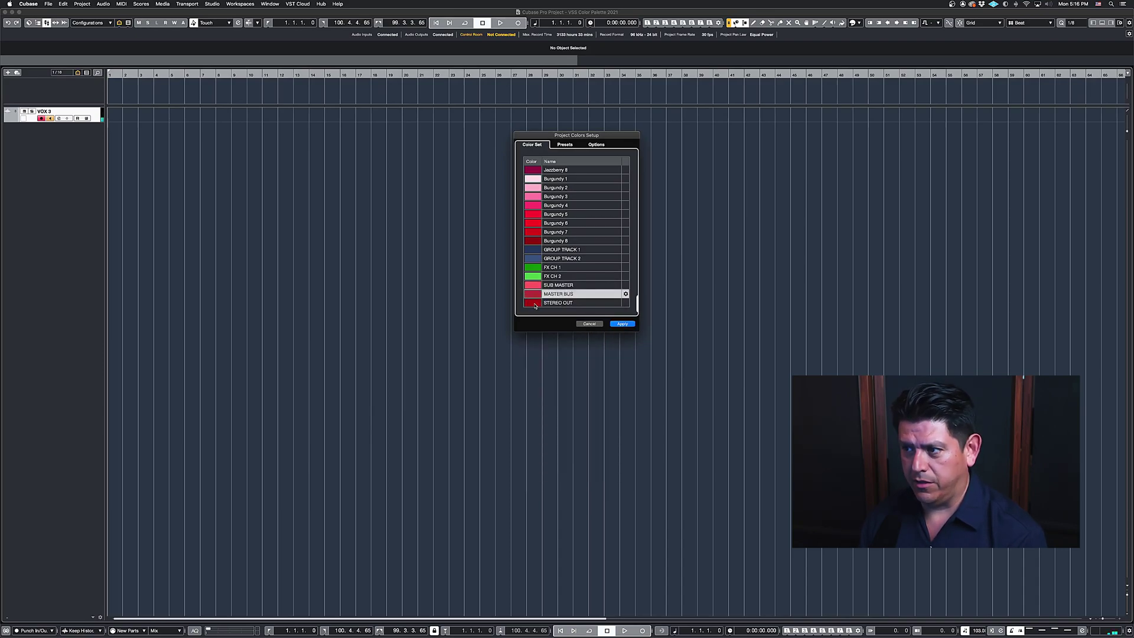
{"action": "left_click", "coordinate": [534, 303]}
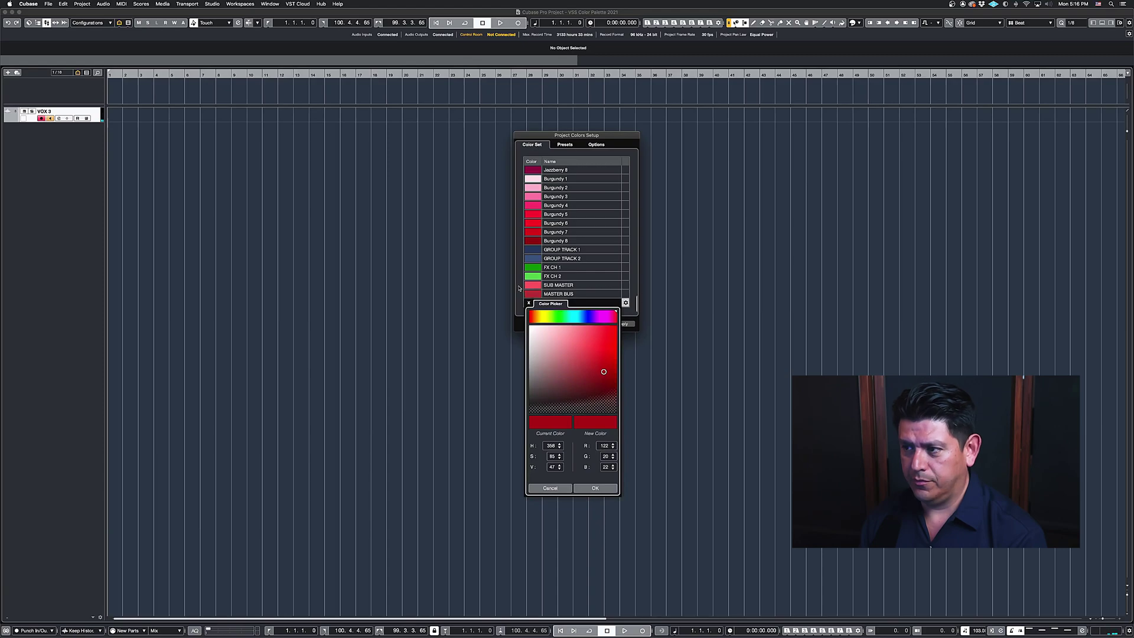
{"action": "left_click", "coordinate": [519, 288]}
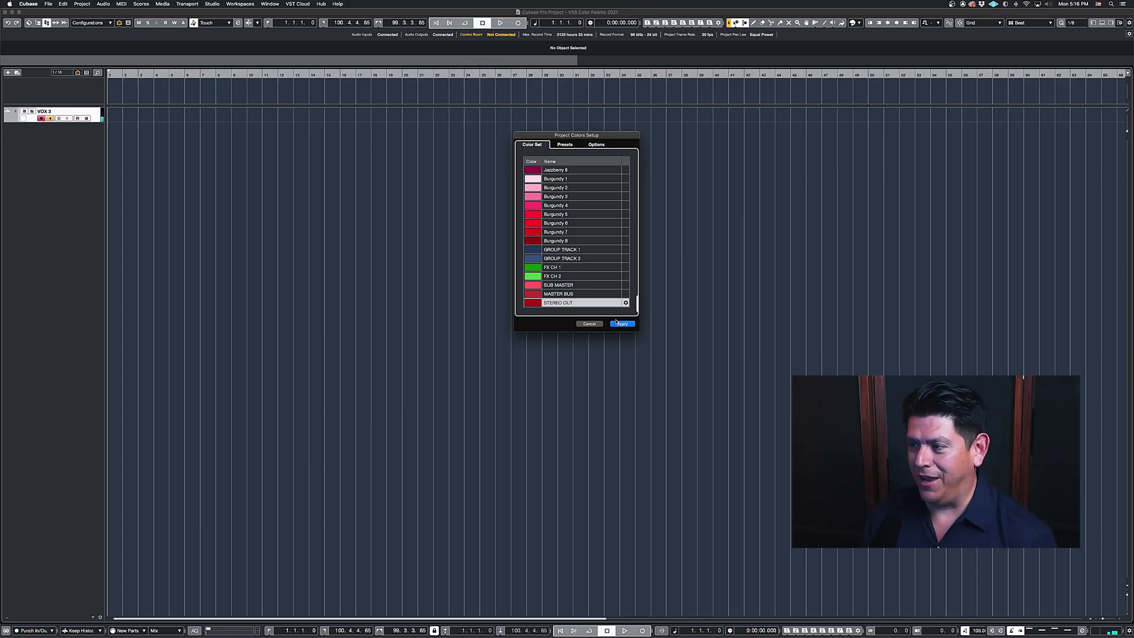
Apply the graded colour palette to the VOX 3 project, closing Project Colors Setup.
{"action": "left_click", "coordinate": [620, 324]}
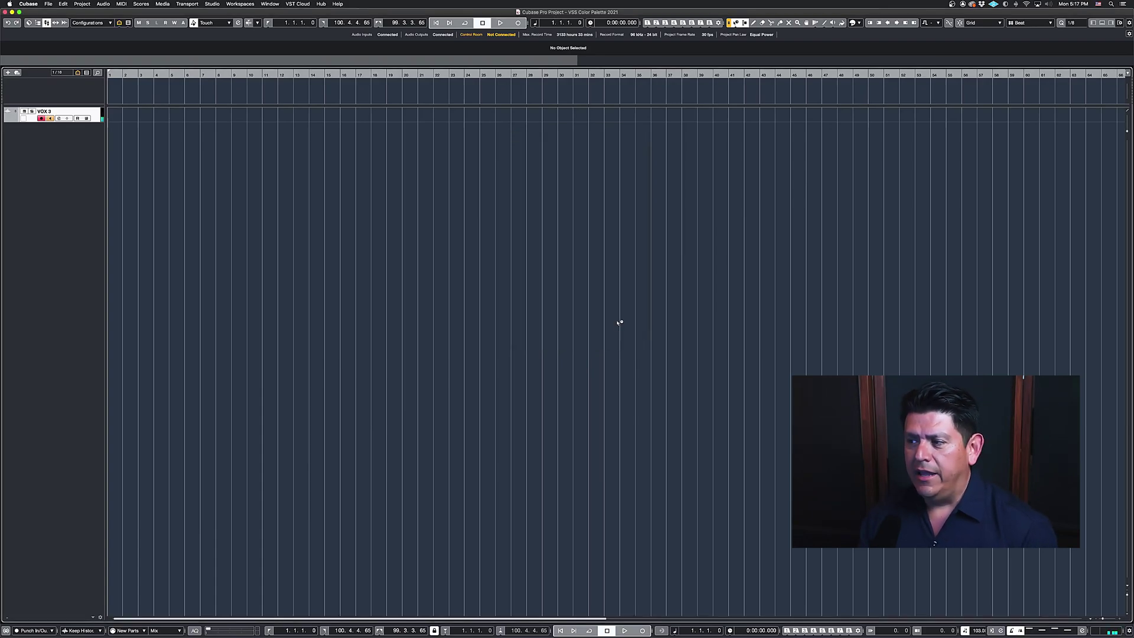